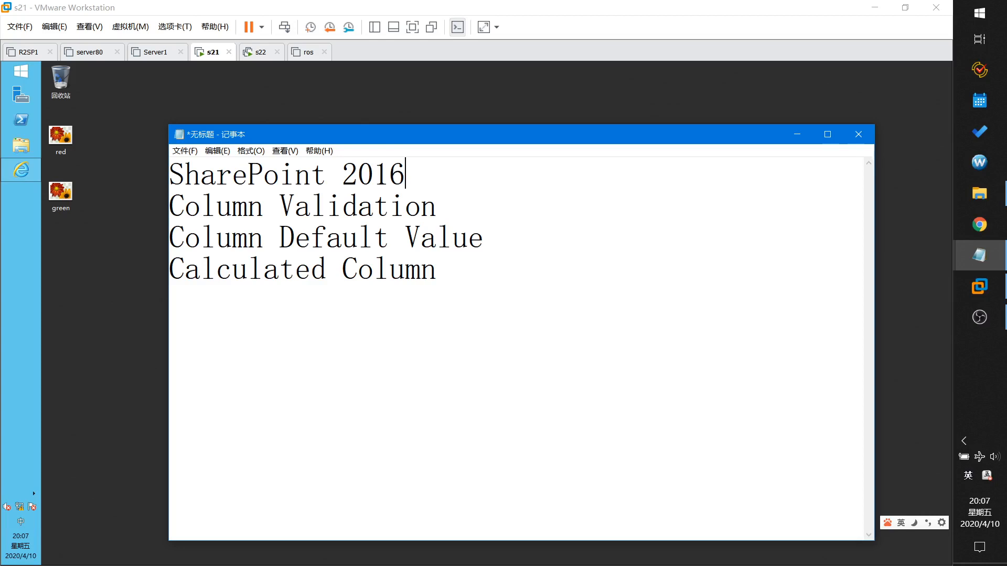
Number the three topic lines under the SharePoint 2016 heading as "1.", "2." and "3." in the notes.
{"action": "left_click_drag", "start_coordinate": [170, 205], "coordinate": [437, 268]}
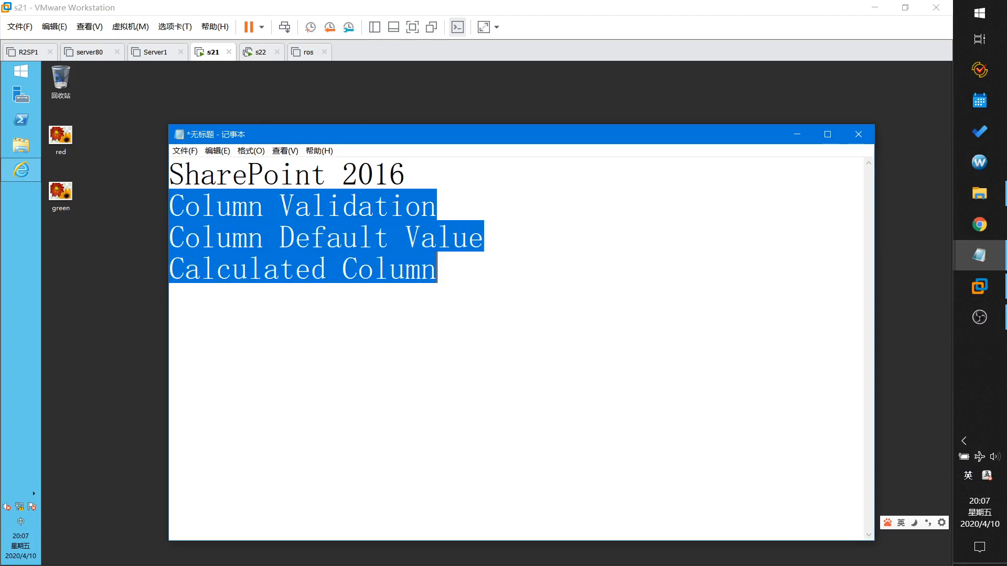
{"action": "left_click", "coordinate": [405, 173]}
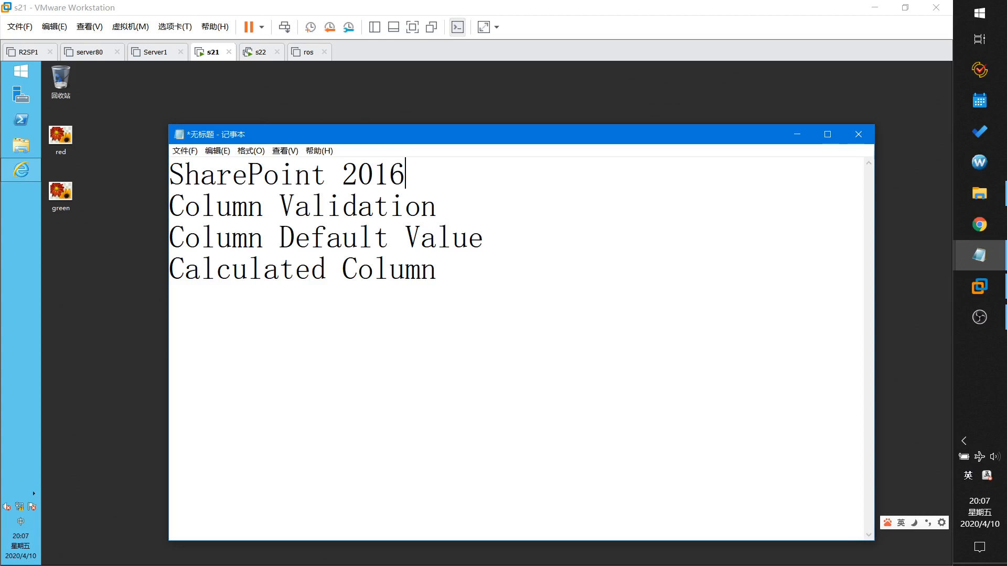
{"action": "left_click", "coordinate": [170, 204]}
{"action": "type", "text": "1."}
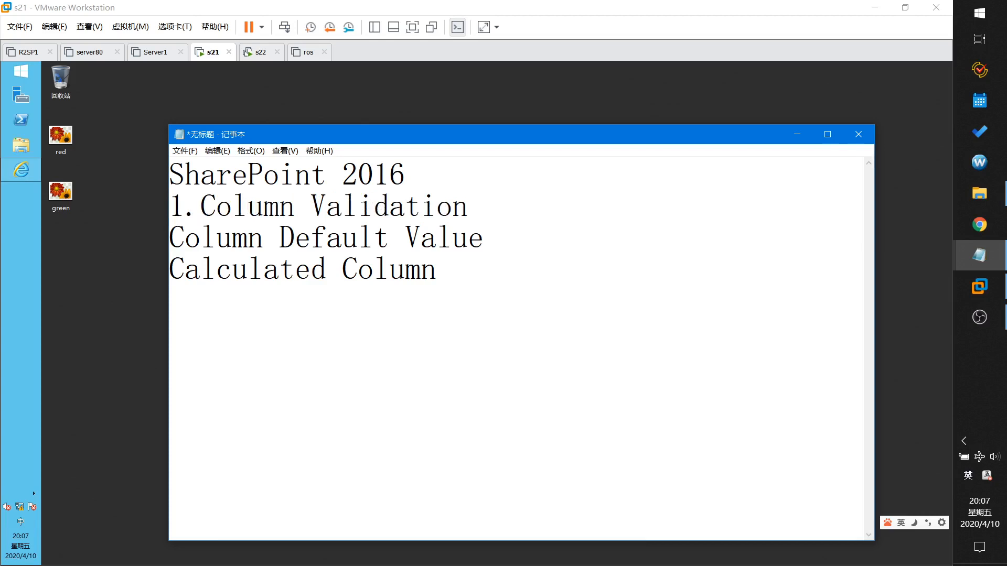
{"action": "left_click", "coordinate": [170, 236]}
{"action": "type", "text": "2."}
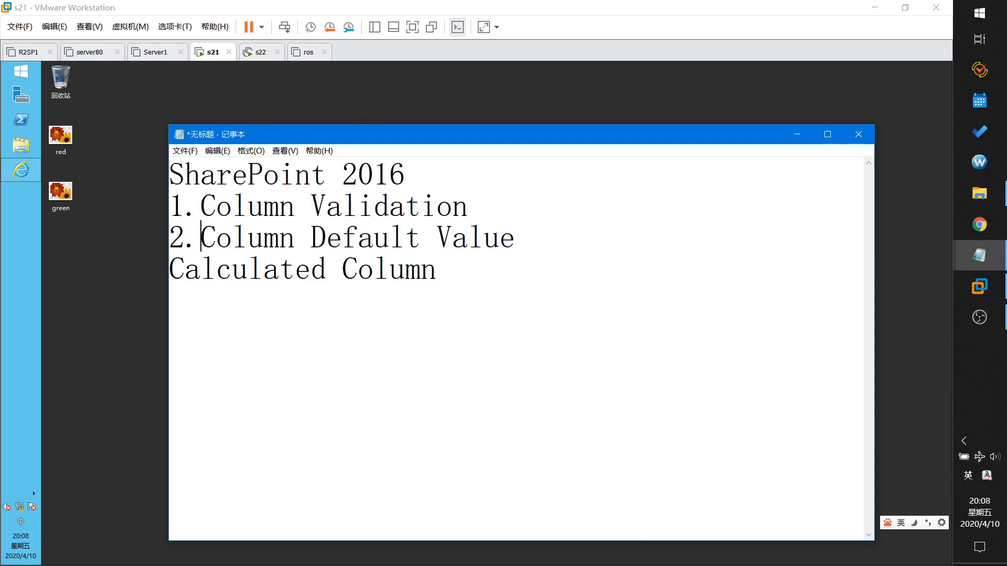
{"action": "left_click", "coordinate": [169, 269]}
{"action": "type", "text": "3."}
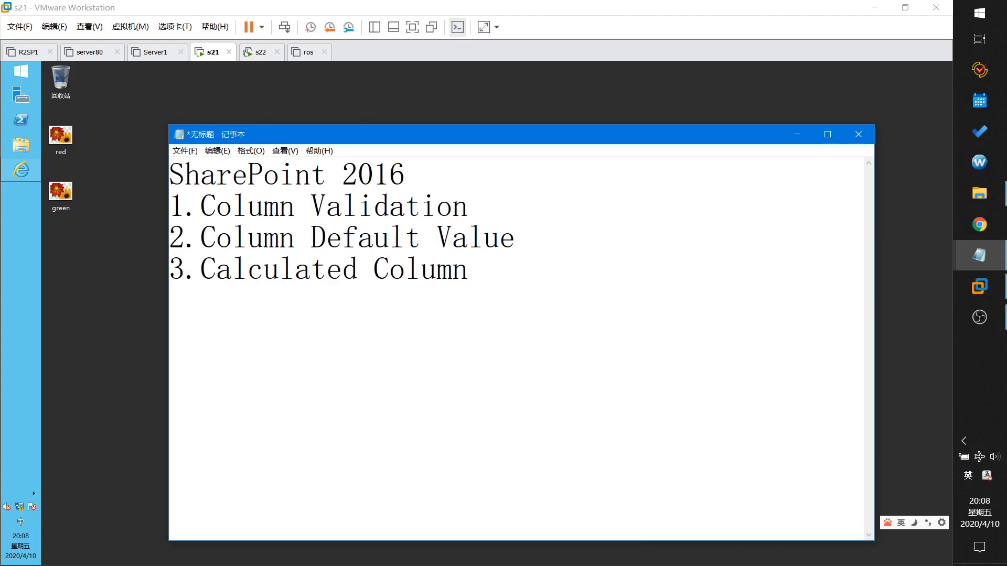
Below the Column Validation line, add the note (1)Title must be "aaa" or "bbb" and start a second line with (2).
{"action": "left_click", "coordinate": [467, 205]}
{"action": "key", "text": "Return"}
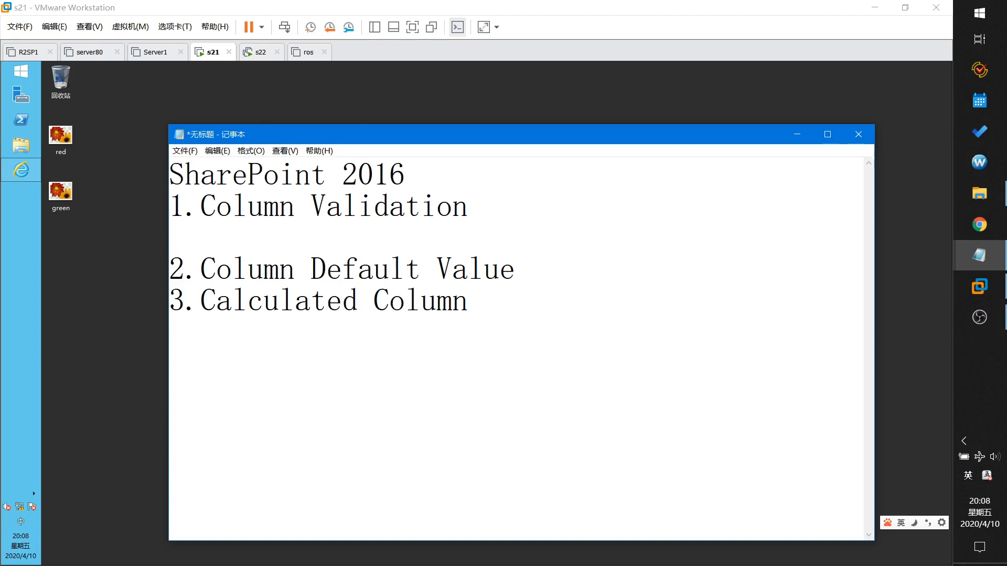
{"action": "type", "text": "(1)Ti"}
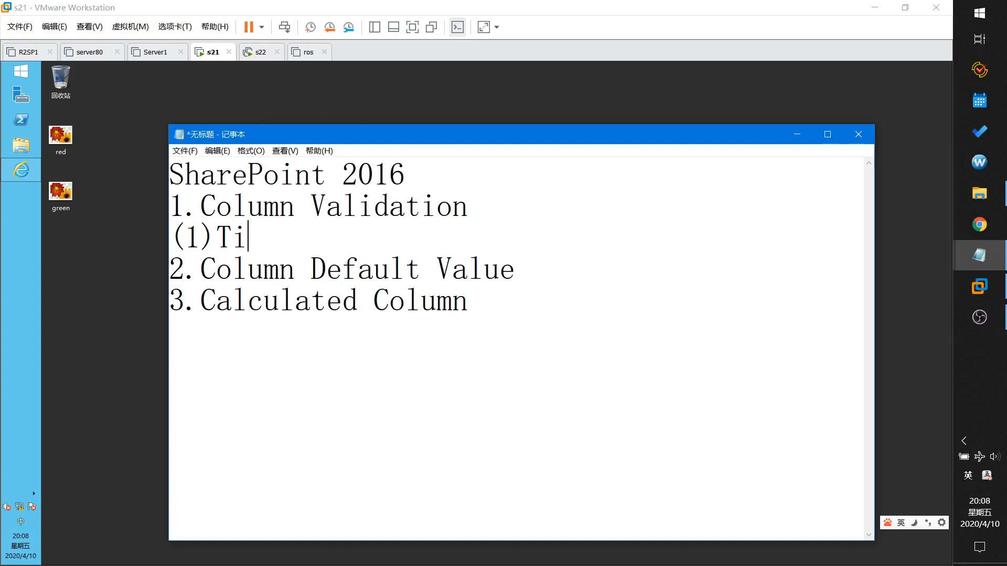
{"action": "type", "text": "tle m"}
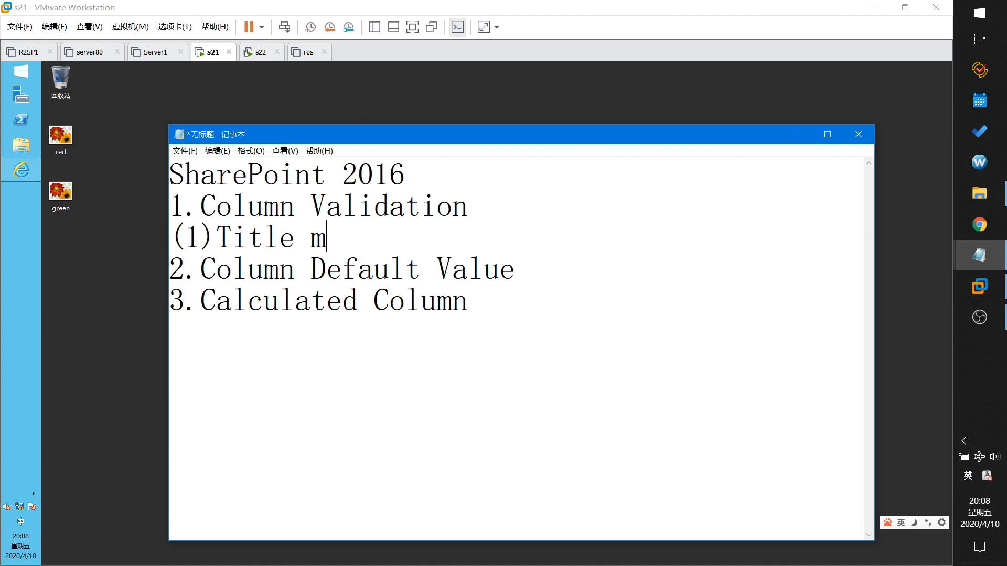
{"action": "type", "text": "ust be \"aaa"}
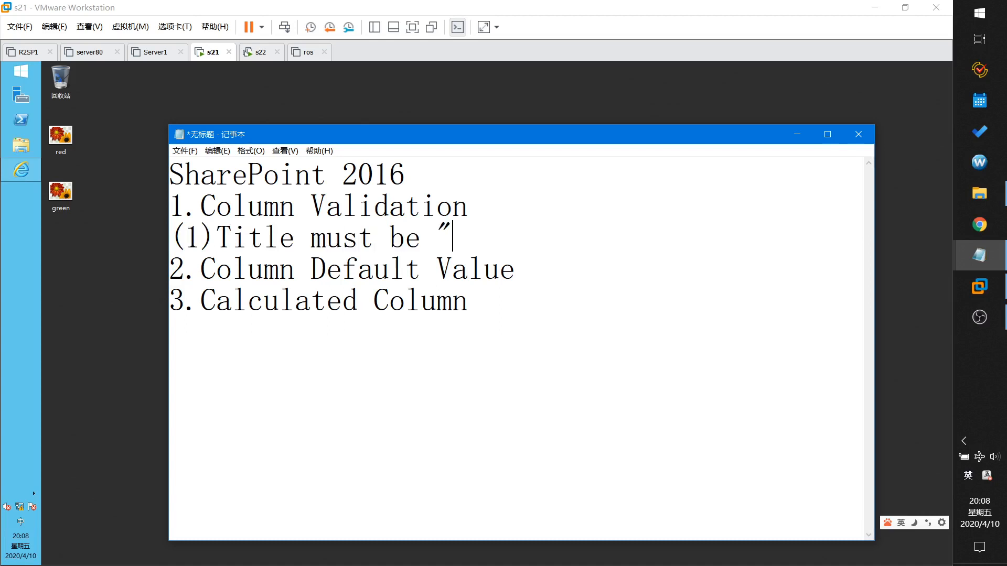
{"action": "type", "text": "\" or \""}
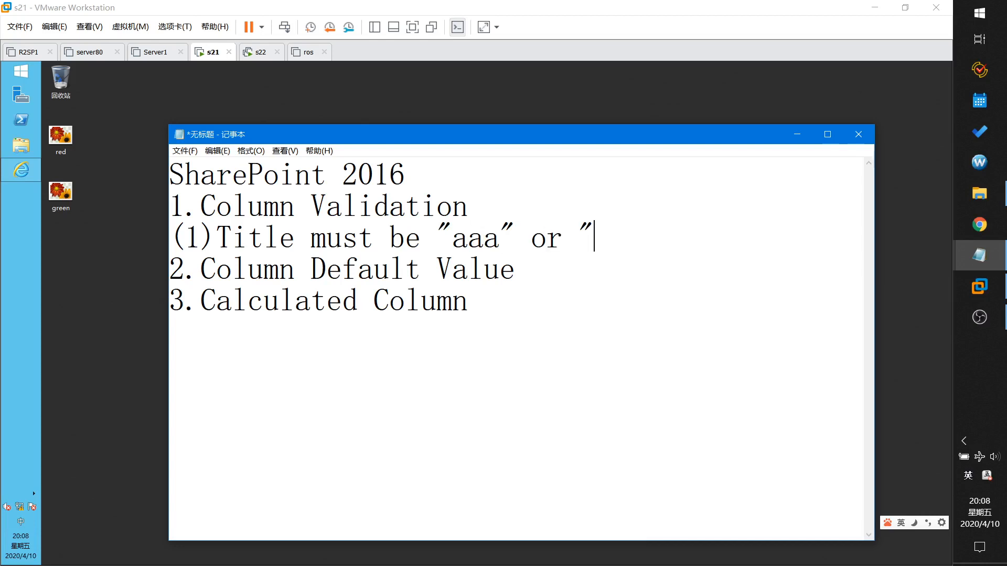
{"action": "type", "text": "bbb\""}
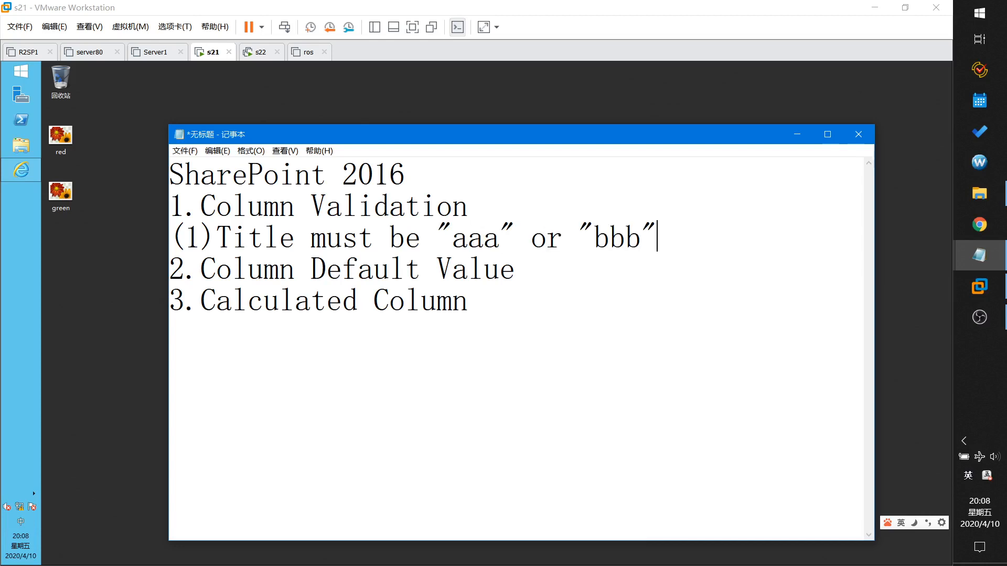
{"action": "key", "text": "Return"}
{"action": "type", "text": "(2)"}
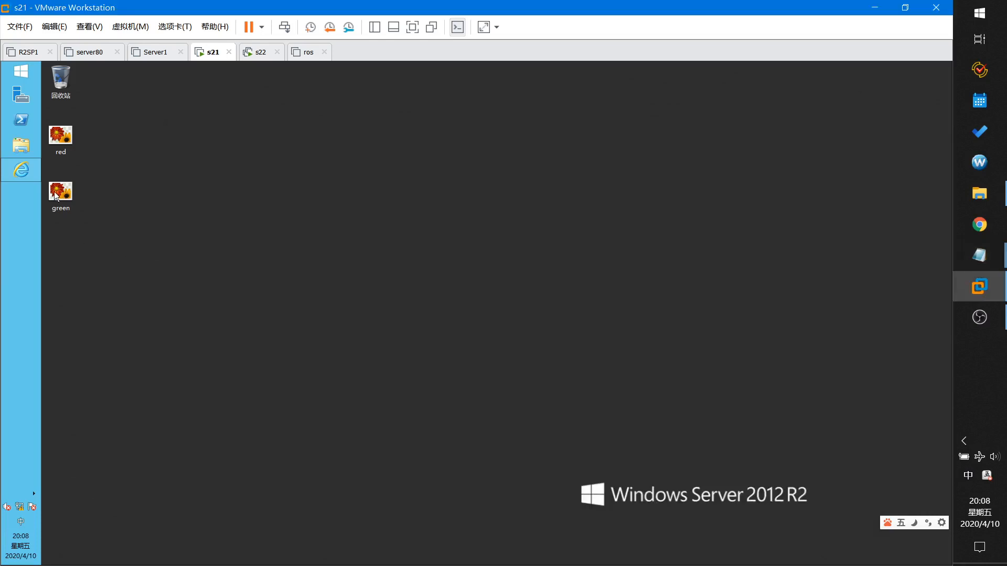
Switch to Internet Explorer in the virtual machine and add a Custom List app named testlist3 to the SharePoint site.
{"action": "left_click", "coordinate": [27, 172]}
{"action": "left_click", "coordinate": [12, 178]}
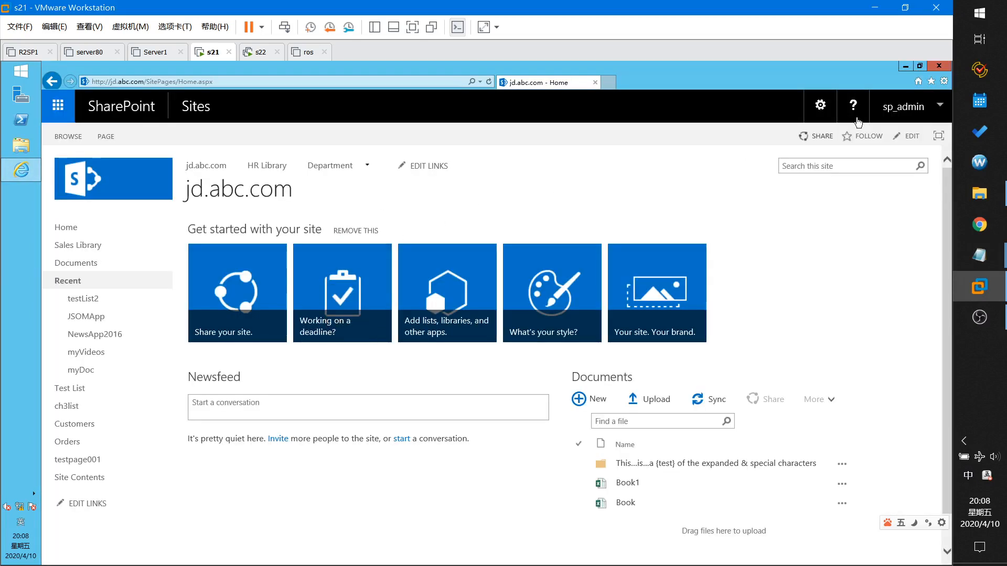
{"action": "left_click", "coordinate": [820, 105]}
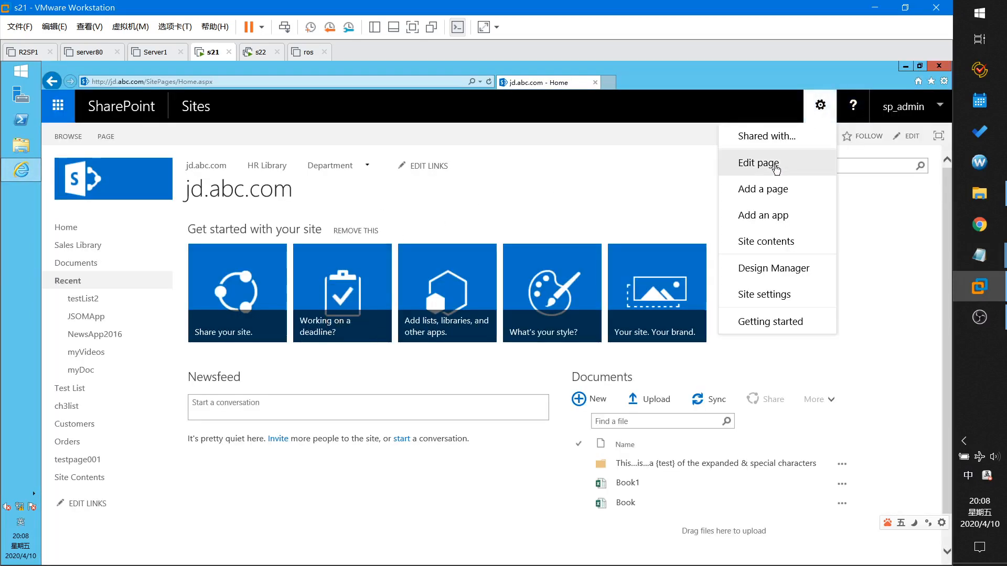
{"action": "left_click", "coordinate": [761, 217]}
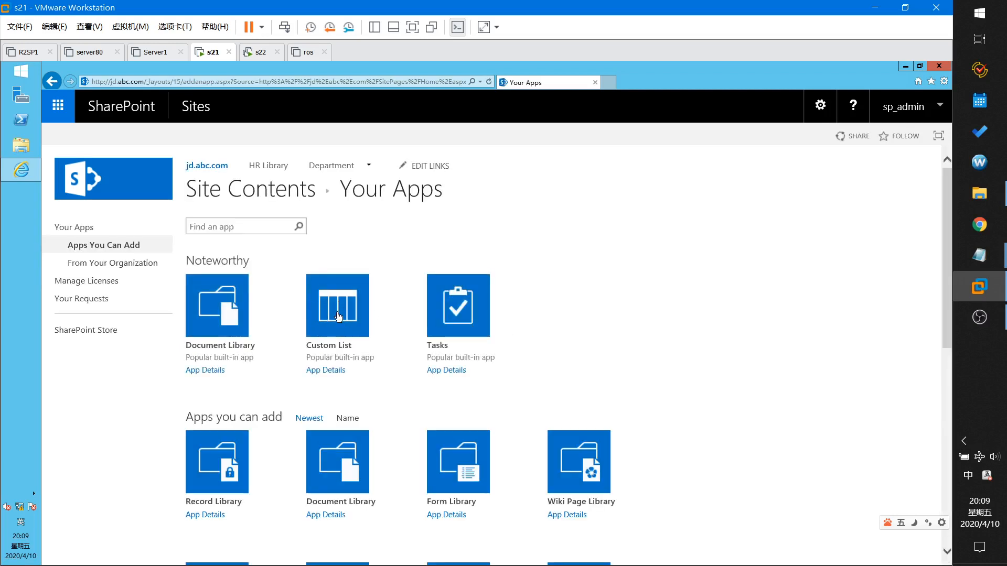
{"action": "left_click", "coordinate": [338, 317]}
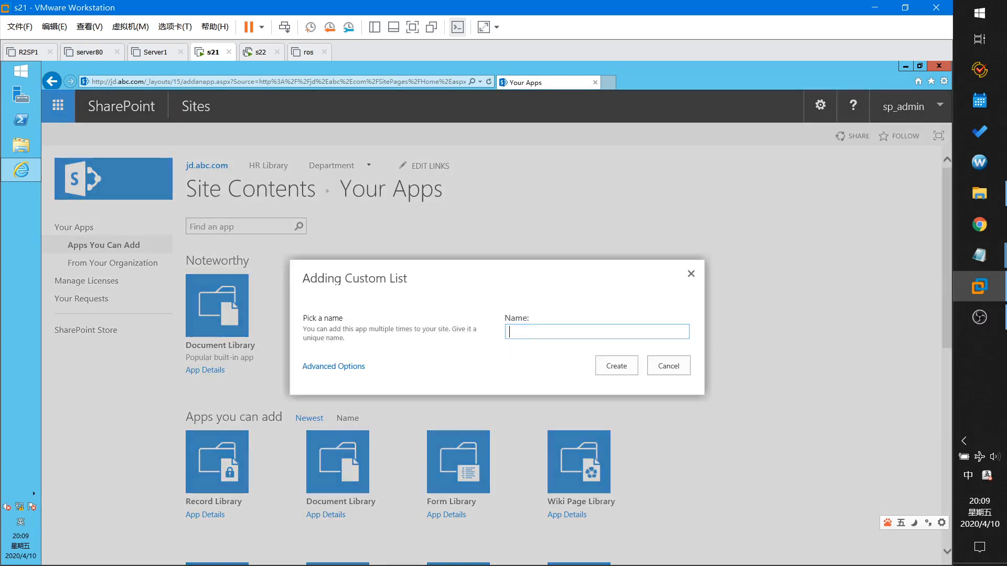
{"action": "type", "text": "testlist3"}
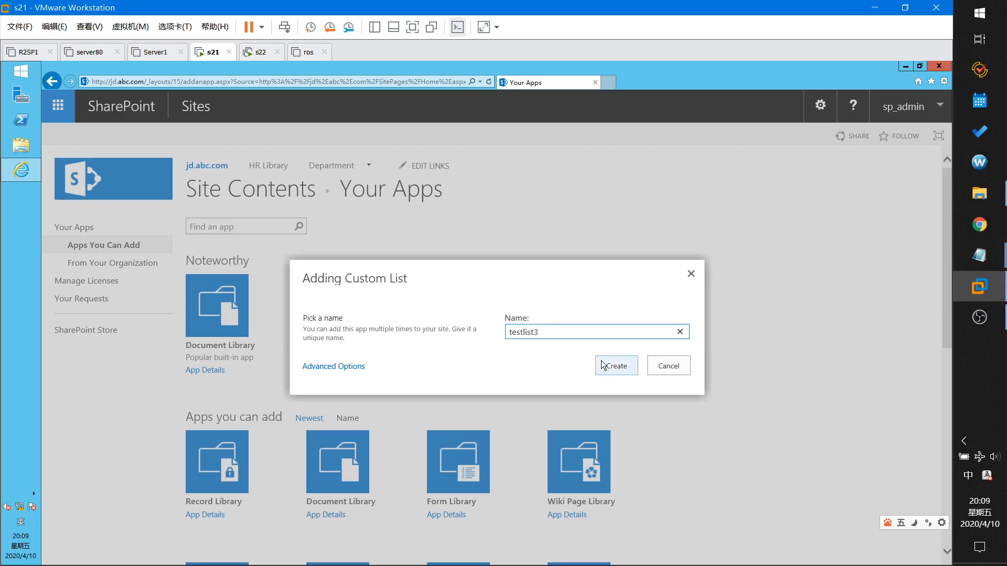
{"action": "left_click", "coordinate": [622, 371]}
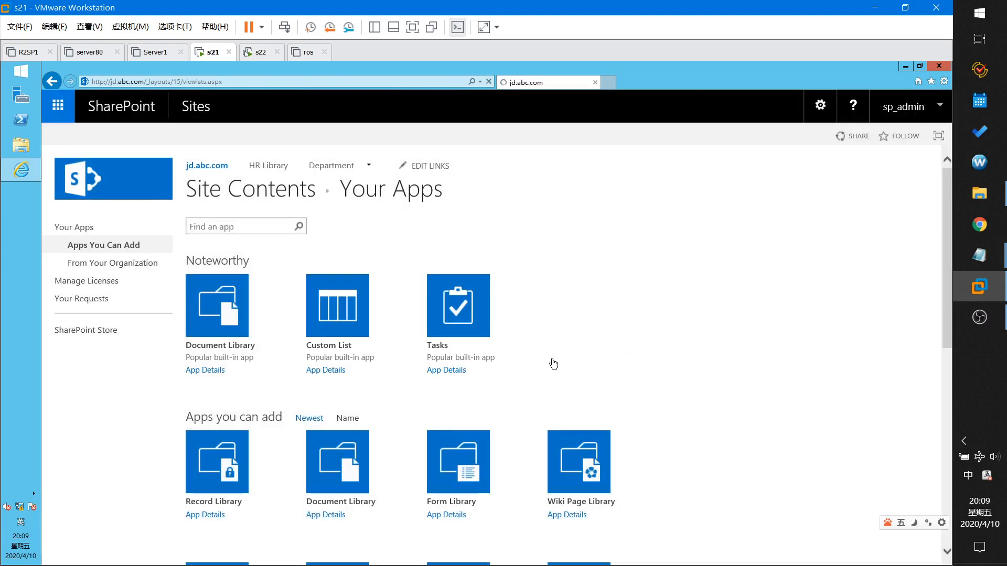
Open the testlist3 list from the site contents and go to its list settings.
{"action": "scroll", "coordinate": [364, 395], "scroll_direction": "down", "scroll_amount": 5}
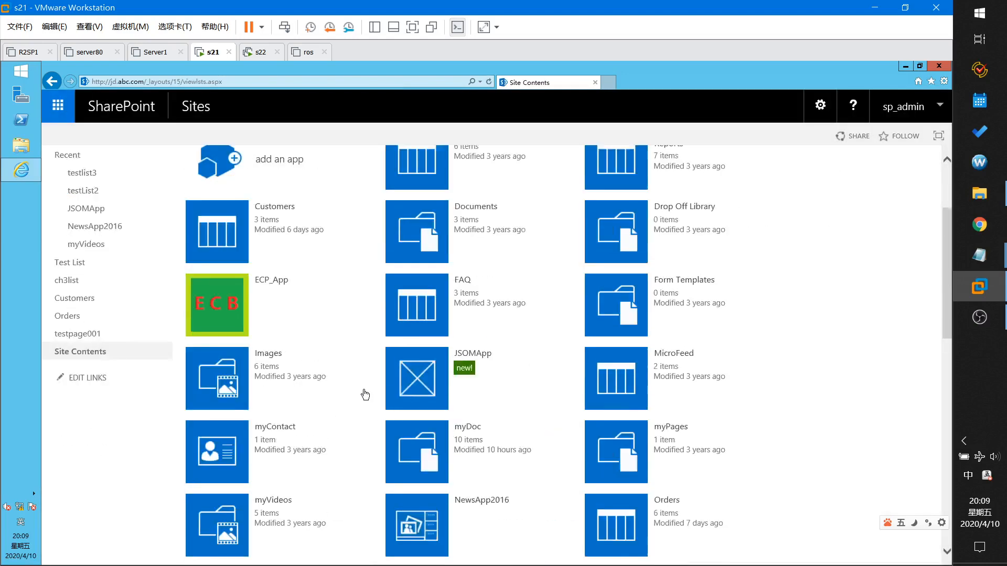
{"action": "scroll", "coordinate": [370, 394], "scroll_direction": "down", "scroll_amount": 5}
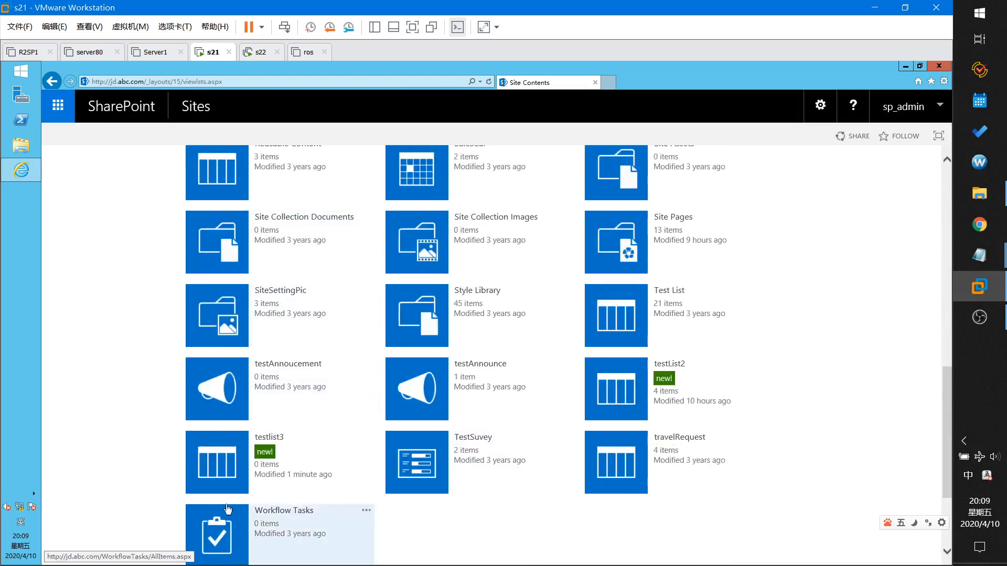
{"action": "left_click", "coordinate": [221, 471]}
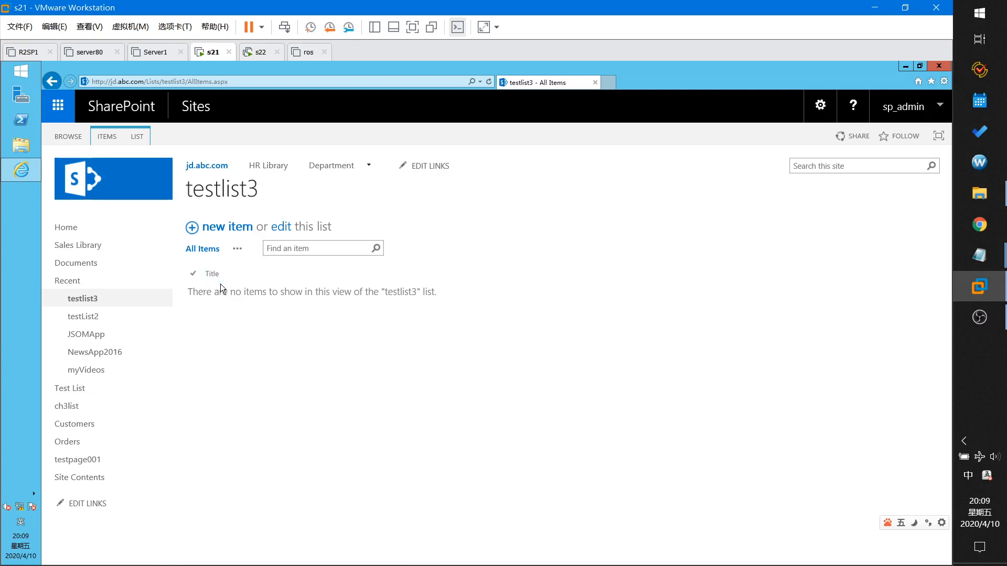
{"action": "left_click", "coordinate": [137, 136]}
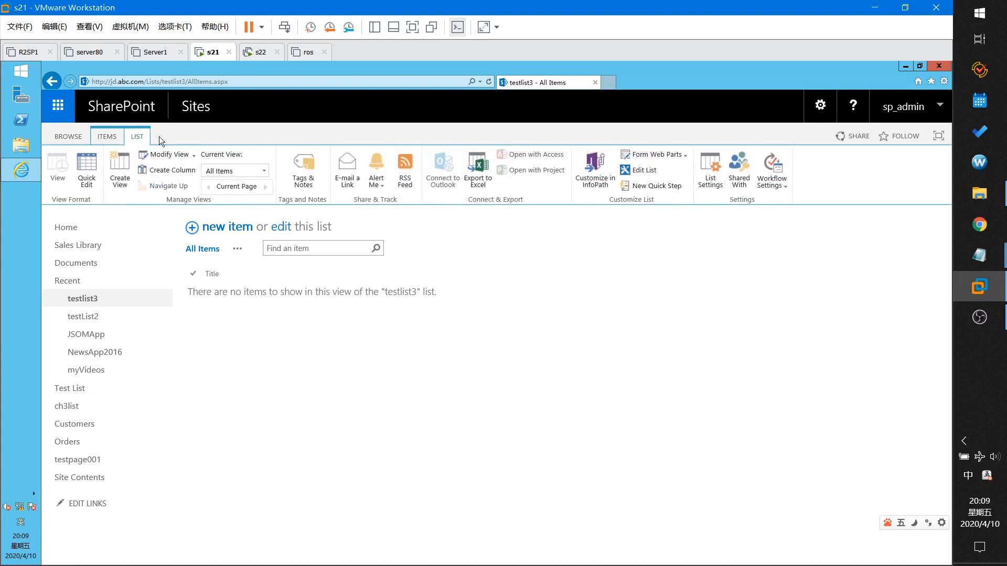
{"action": "left_click", "coordinate": [716, 176]}
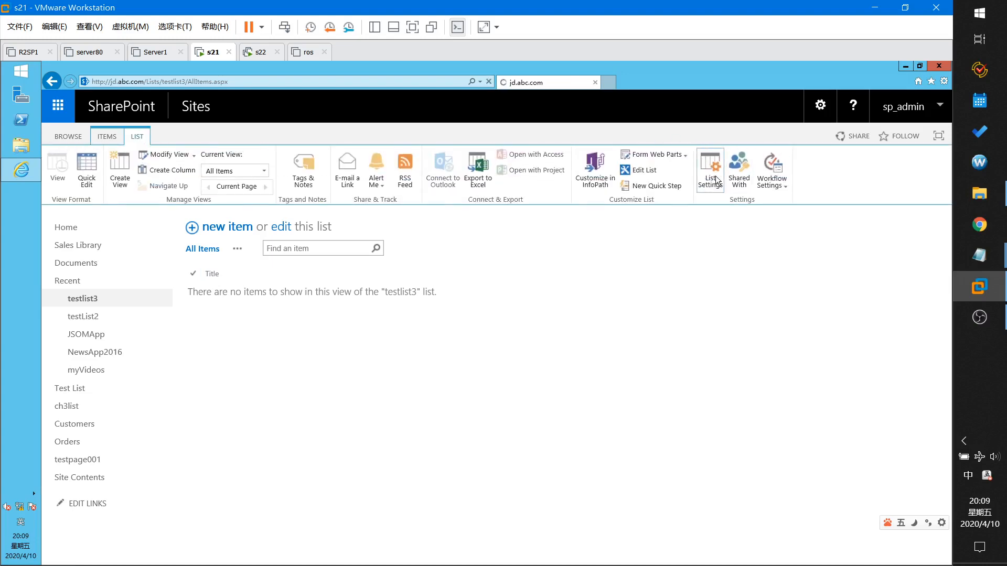
Open the Title column of testlist3 for editing and expand its Column Validation section.
{"action": "scroll", "coordinate": [367, 411], "scroll_direction": "down", "scroll_amount": 2}
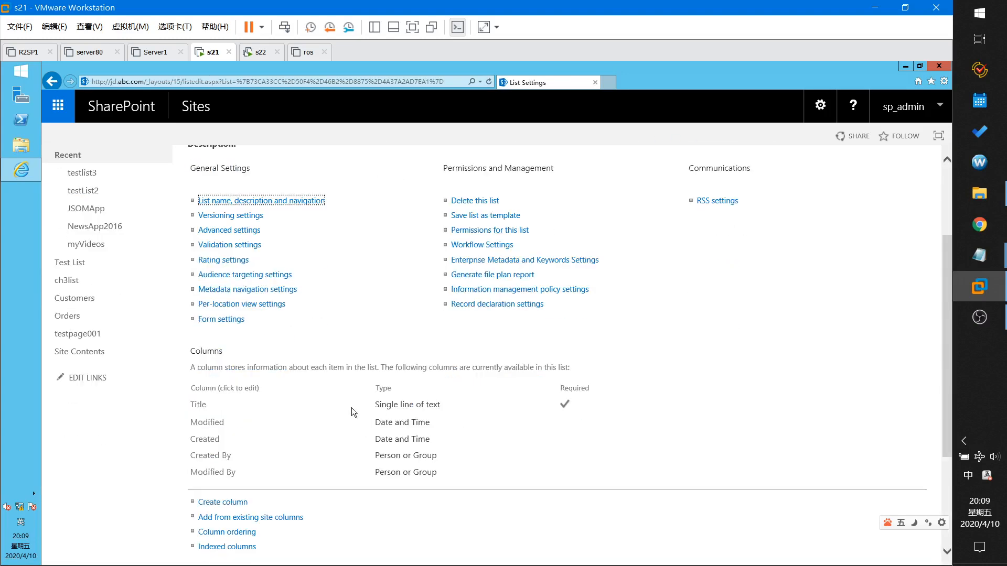
{"action": "double_click", "coordinate": [192, 356]}
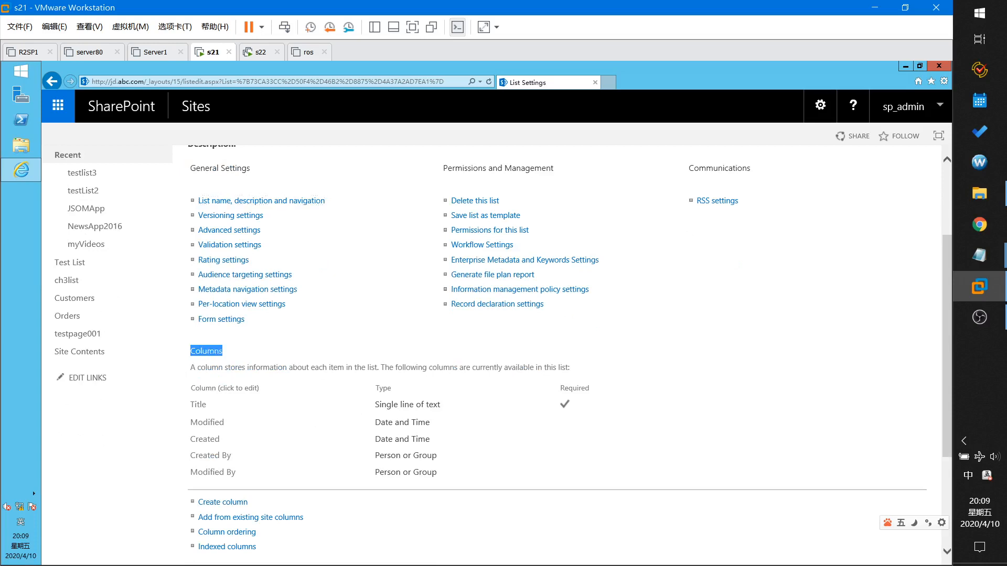
{"action": "left_click", "coordinate": [198, 410]}
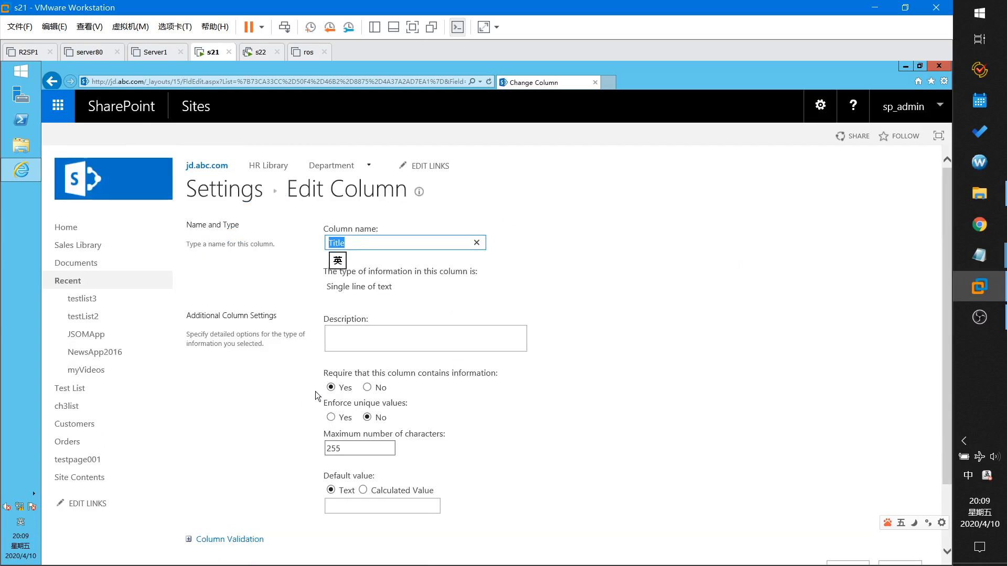
{"action": "scroll", "coordinate": [316, 403], "scroll_direction": "down", "scroll_amount": 1}
{"action": "left_click", "coordinate": [213, 462]}
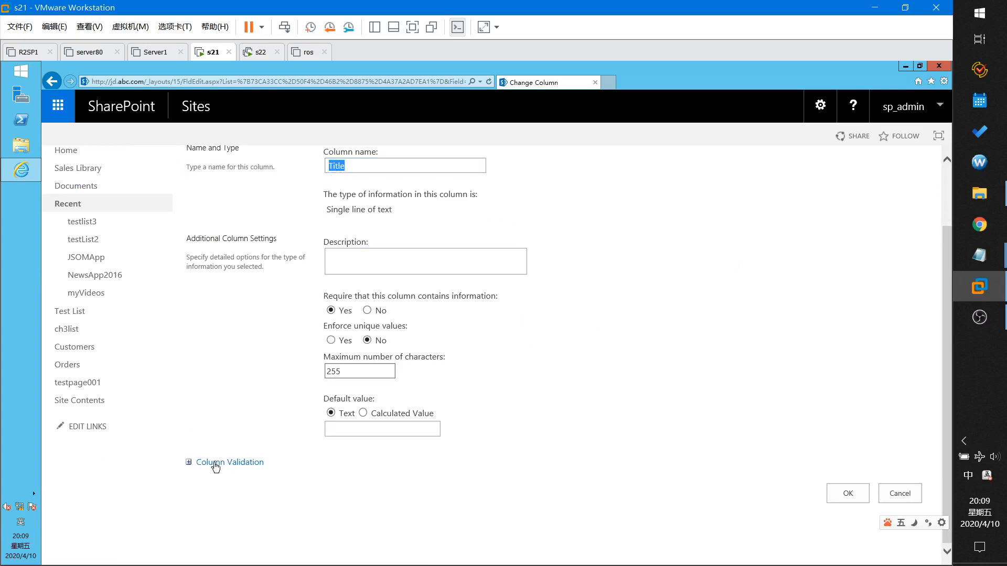
{"action": "scroll", "coordinate": [263, 480], "scroll_direction": "down", "scroll_amount": 2}
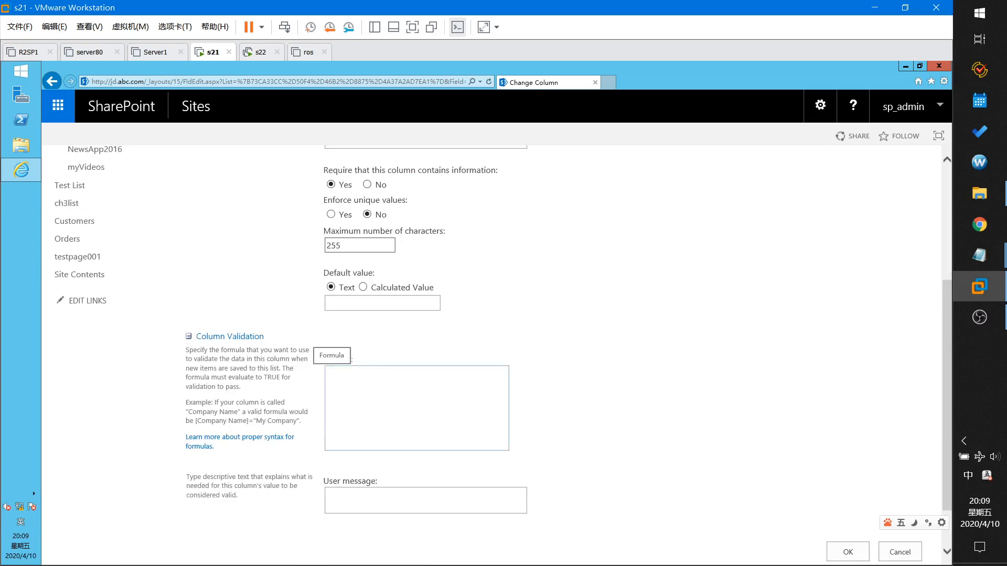
Enter the validation formula =OR(Titel="aaa",Title="bbb") for the Title column and the user message "you enter a invalid message".
{"action": "left_click", "coordinate": [336, 375]}
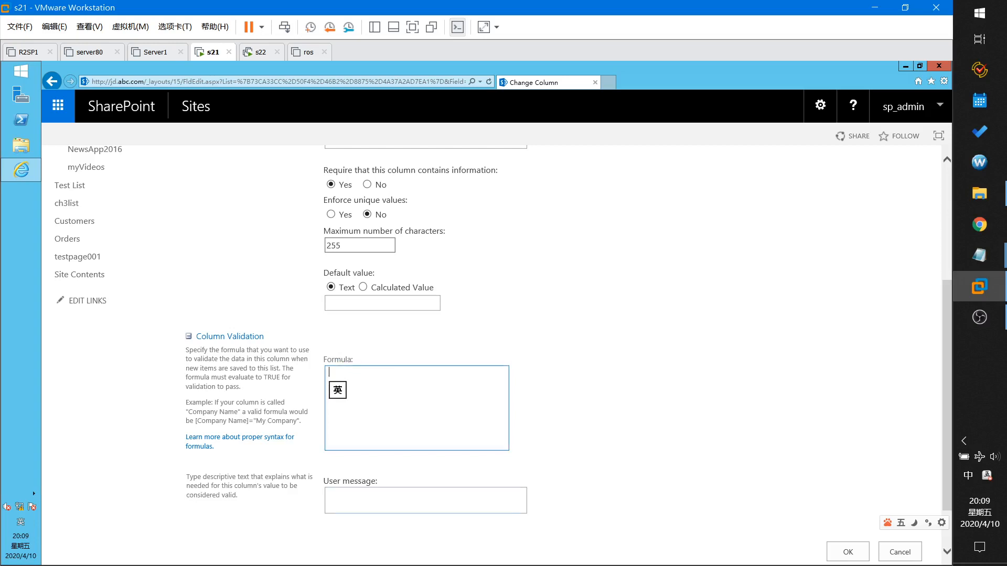
{"action": "left_click", "coordinate": [334, 497]}
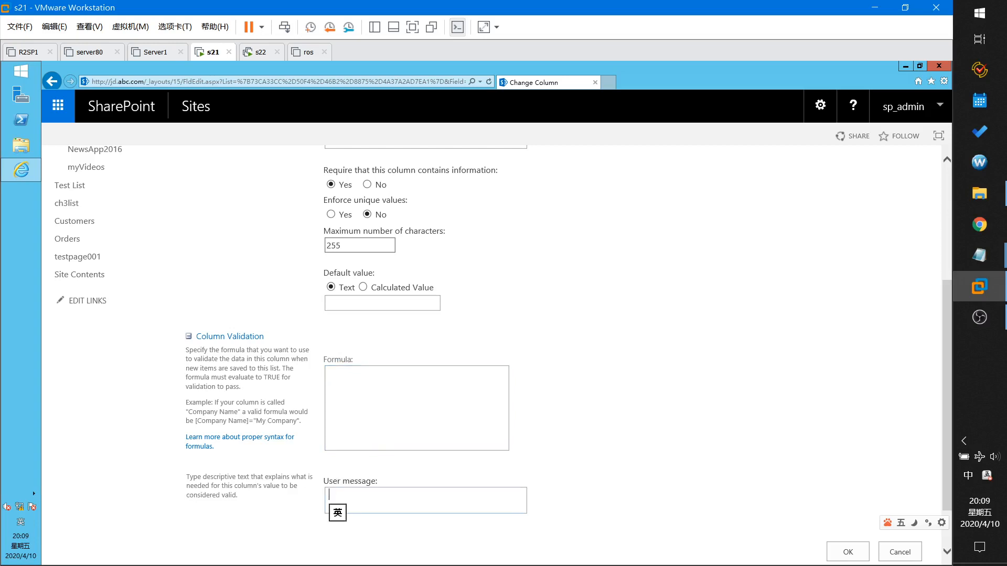
{"action": "left_click", "coordinate": [343, 398]}
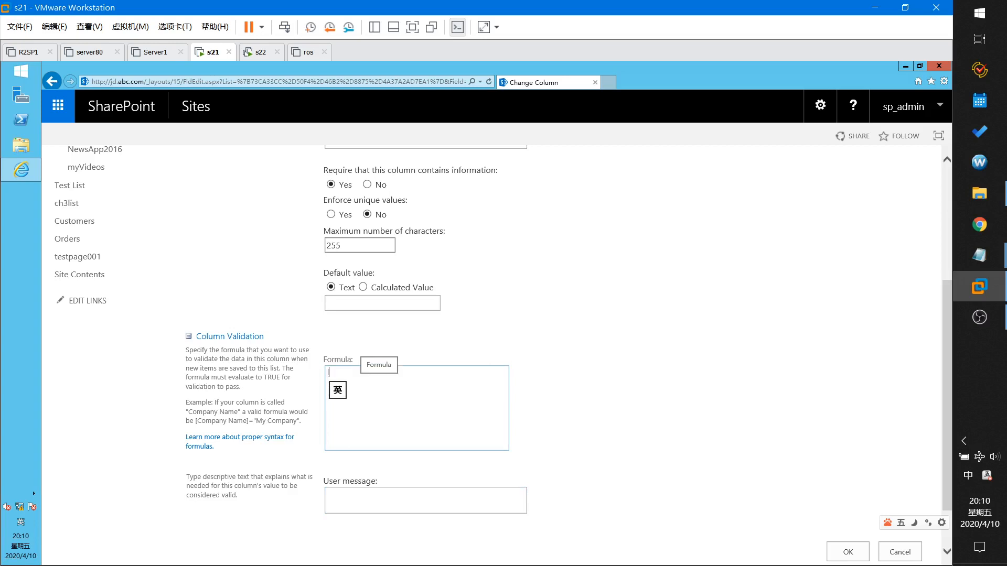
{"action": "type", "text": "="}
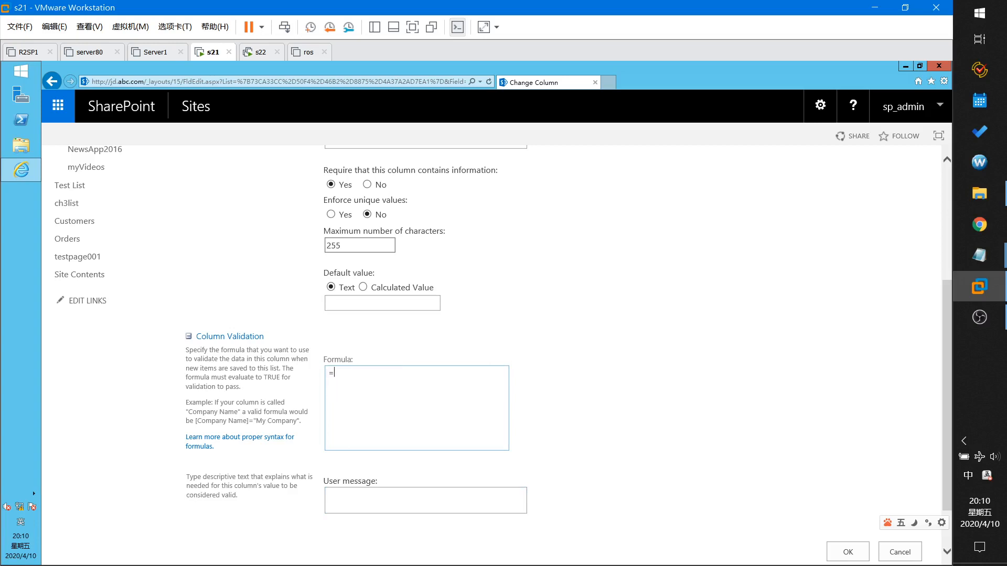
{"action": "type", "text": "or("}
{"action": "key", "text": "BackSpace"}
{"action": "type", "text": "OR(Titel=\"aaa\",Title=\"bbb\")"}
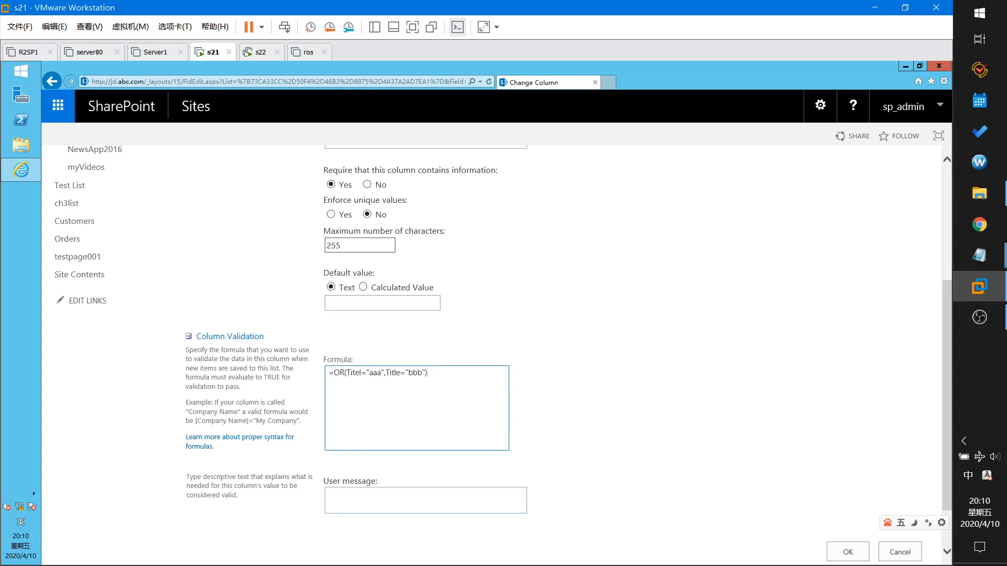
{"action": "left_click", "coordinate": [329, 495]}
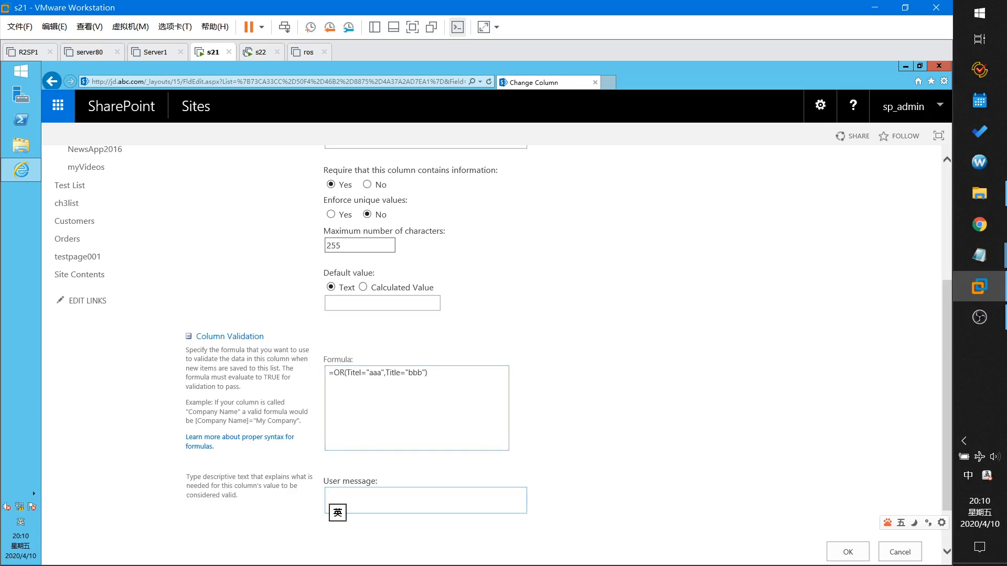
{"action": "type", "text": "you enter a invalid message"}
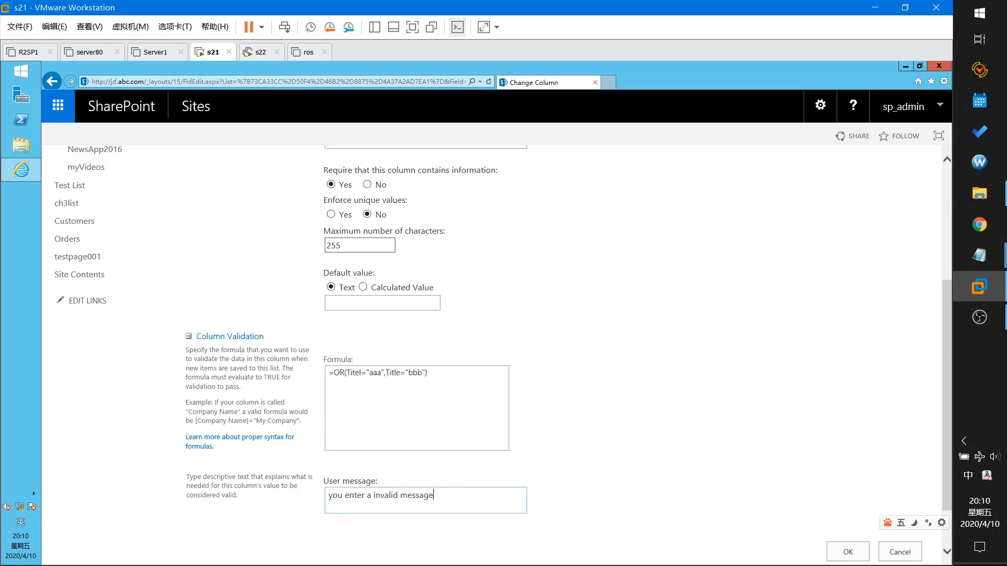
Change the Title column's validation user message to "you enter a invalid text" and submit the column settings.
{"action": "key", "text": "BackSpace"}
{"action": "key", "text": "BackSpace"}
{"action": "key", "text": "BackSpace"}
{"action": "key", "text": "BackSpace"}
{"action": "key", "text": "BackSpace"}
{"action": "key", "text": "BackSpace"}
{"action": "key", "text": "BackSpace"}
{"action": "type", "text": "textt"}
{"action": "key", "text": "BackSpace"}
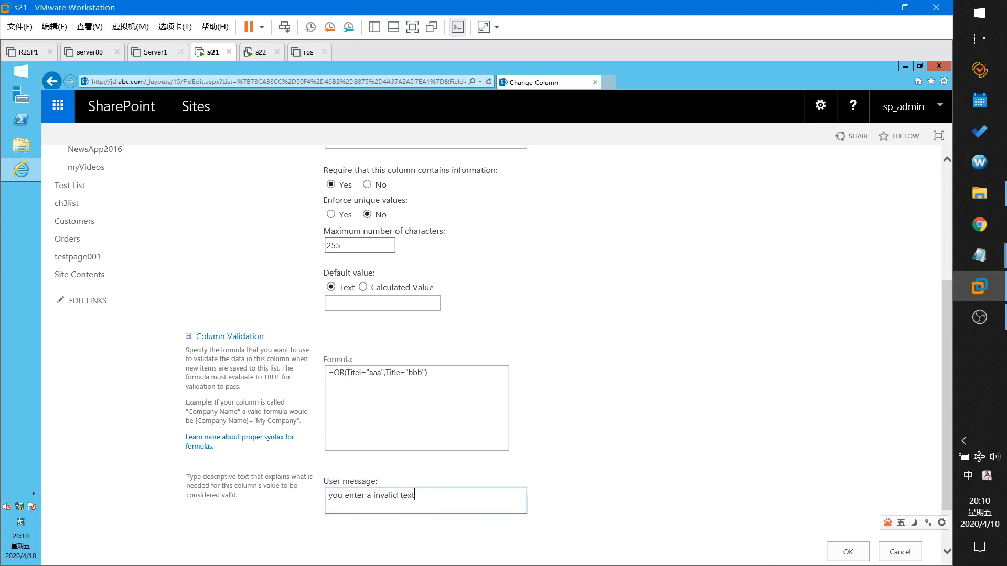
{"action": "left_click", "coordinate": [849, 553]}
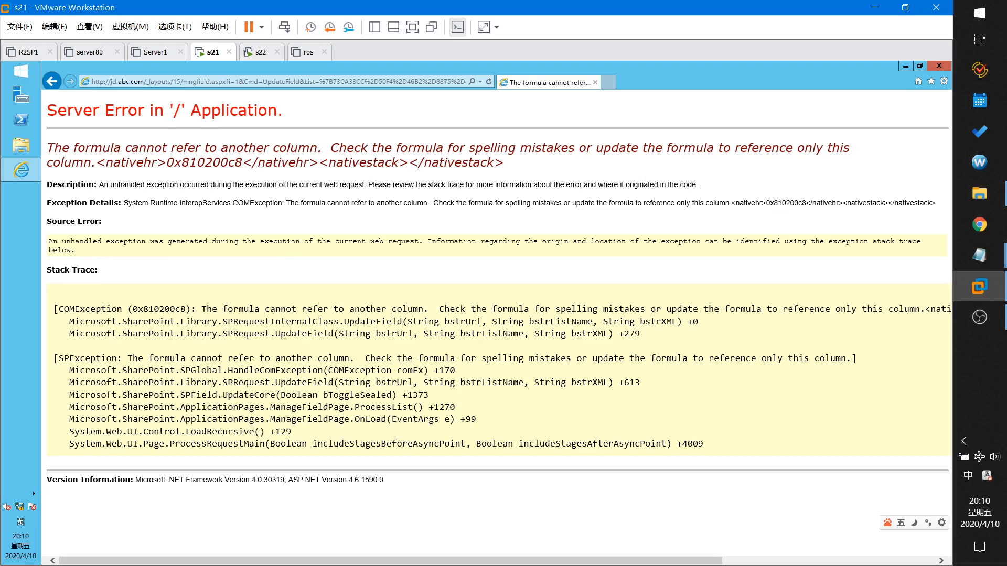
Return to the Title column's edit page, correct the validation formula to =OR(Title="aaa",Title="bbb") and save the column.
{"action": "left_click", "coordinate": [51, 80]}
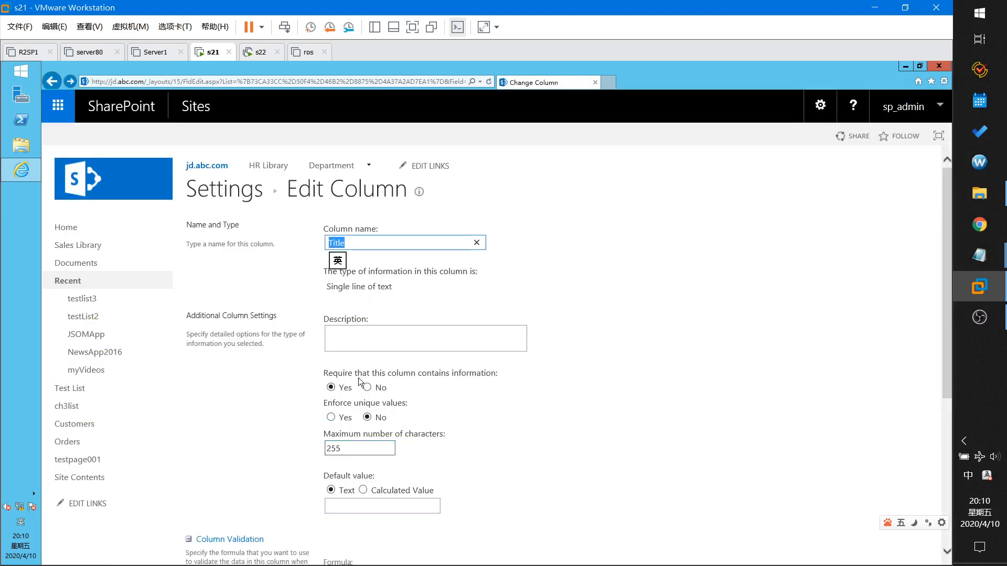
{"action": "scroll", "coordinate": [361, 383], "scroll_direction": "down", "scroll_amount": 5}
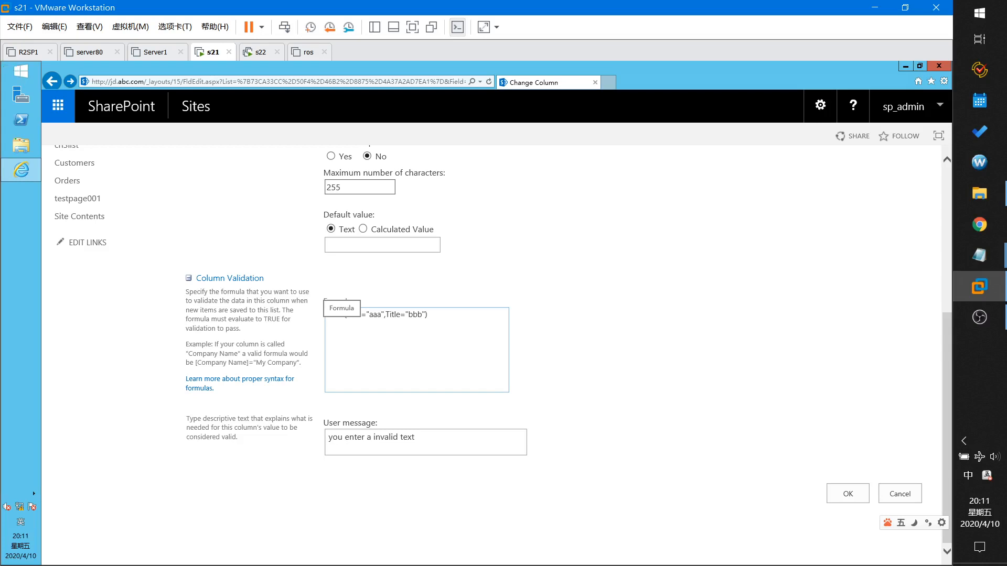
{"action": "left_click", "coordinate": [429, 314]}
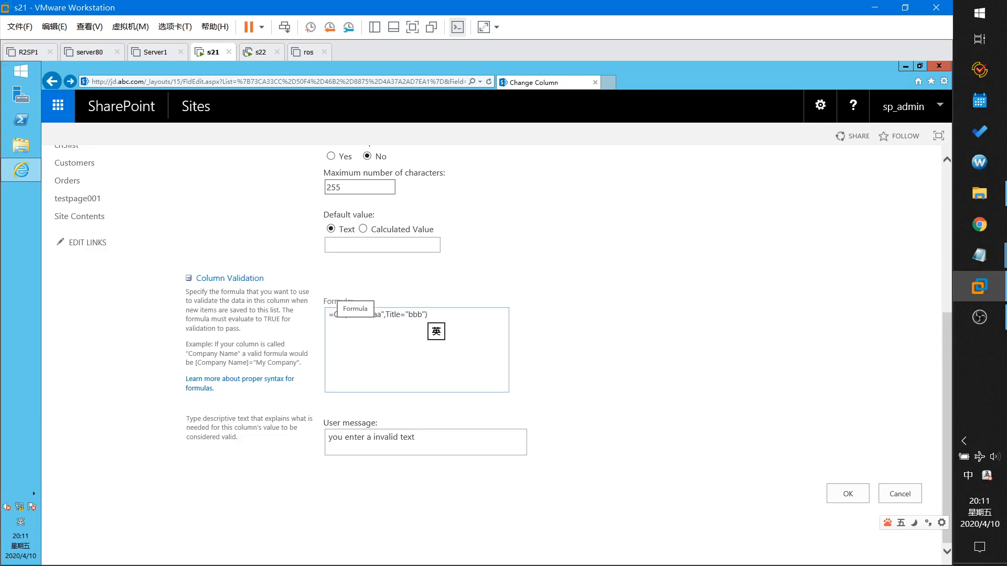
{"action": "left_click", "coordinate": [418, 315]}
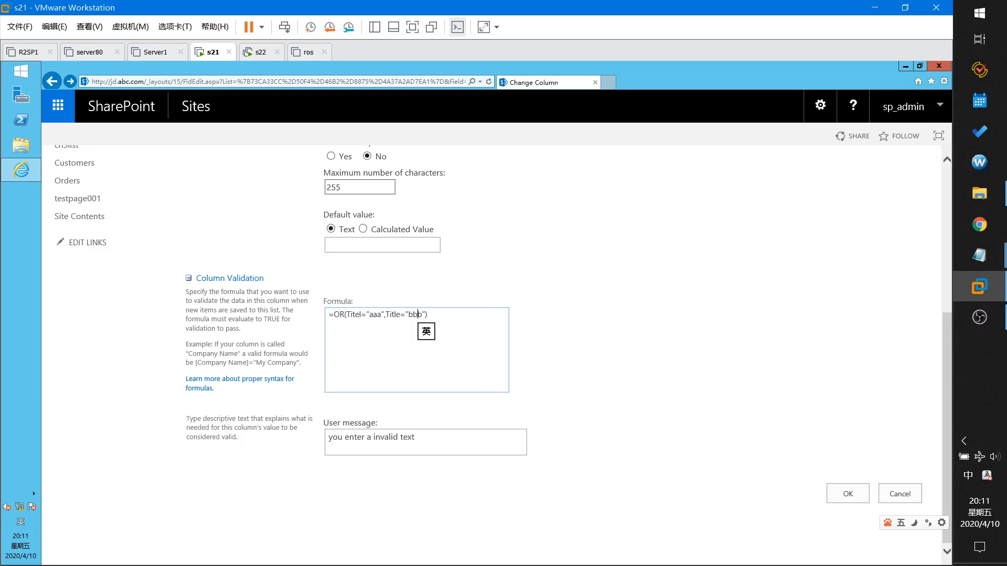
{"action": "left_click", "coordinate": [361, 315]}
{"action": "key", "text": "BackSpace"}
{"action": "key", "text": "BackSpace"}
{"action": "type", "text": "le"}
{"action": "left_click", "coordinate": [829, 495]}
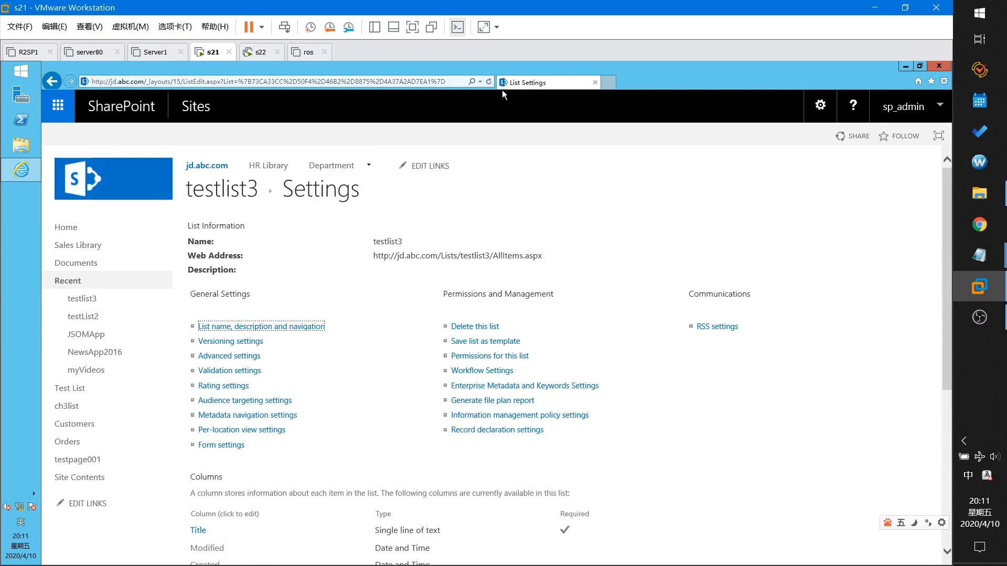
{"action": "left_click", "coordinate": [609, 83]}
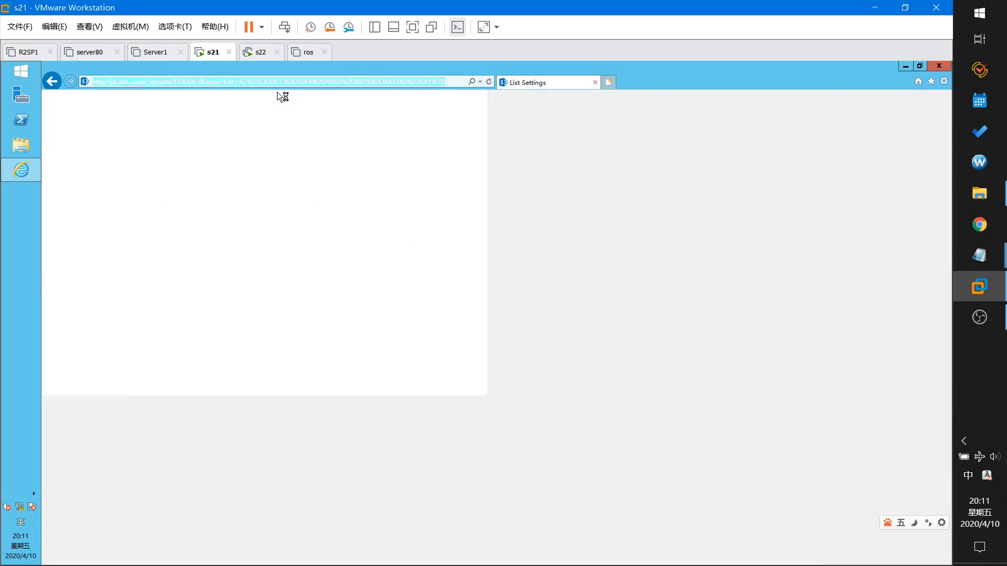
{"action": "left_click", "coordinate": [479, 82]}
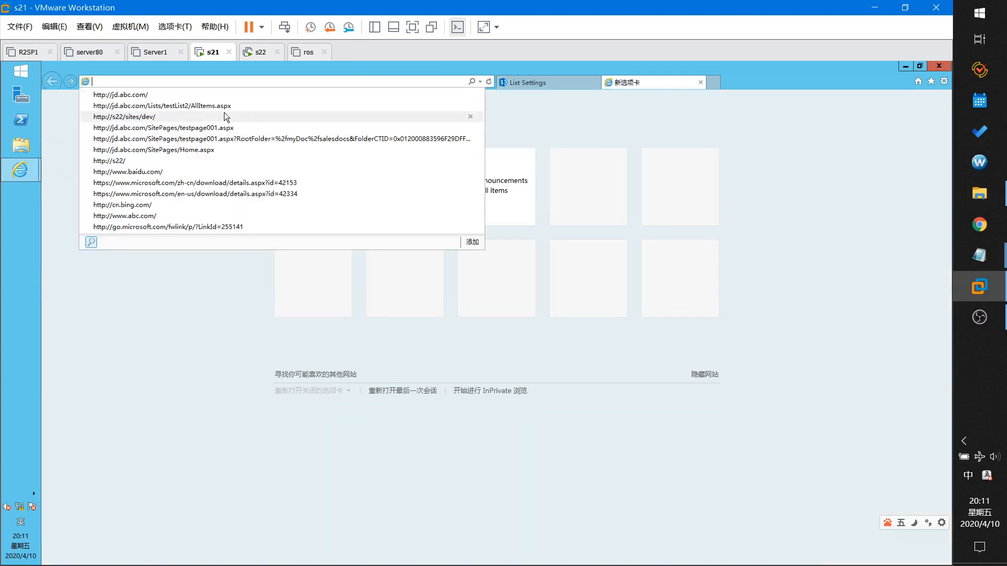
{"action": "left_click", "coordinate": [157, 96]}
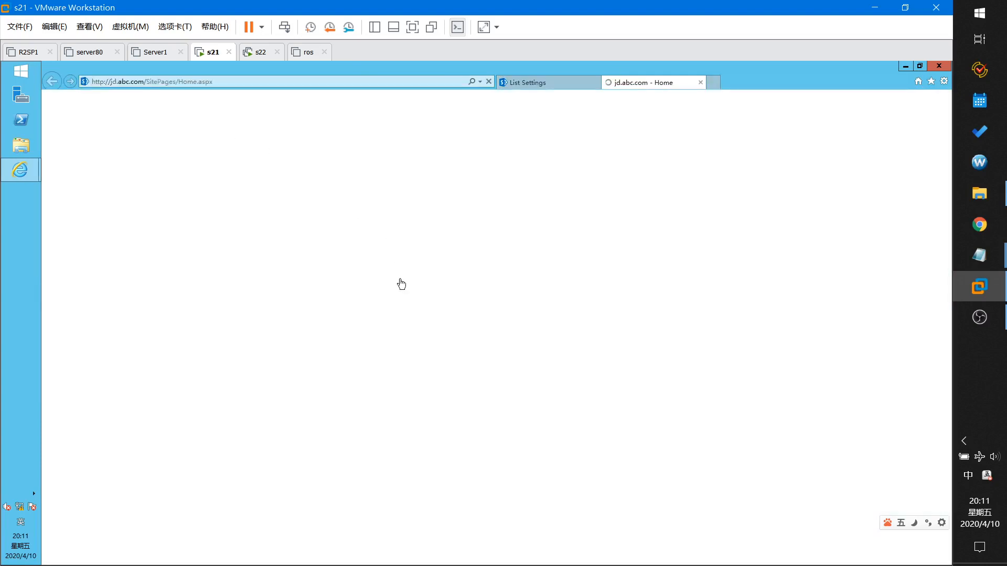
{"action": "left_click", "coordinate": [70, 304]}
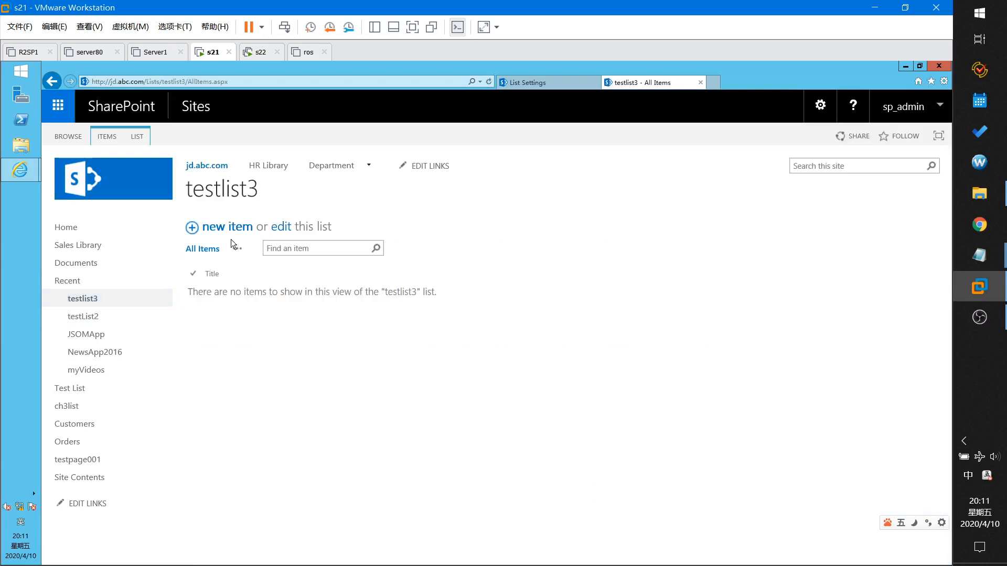
Start a new item in testlist3 and try to save it with the title ccc.
{"action": "left_click", "coordinate": [216, 229]}
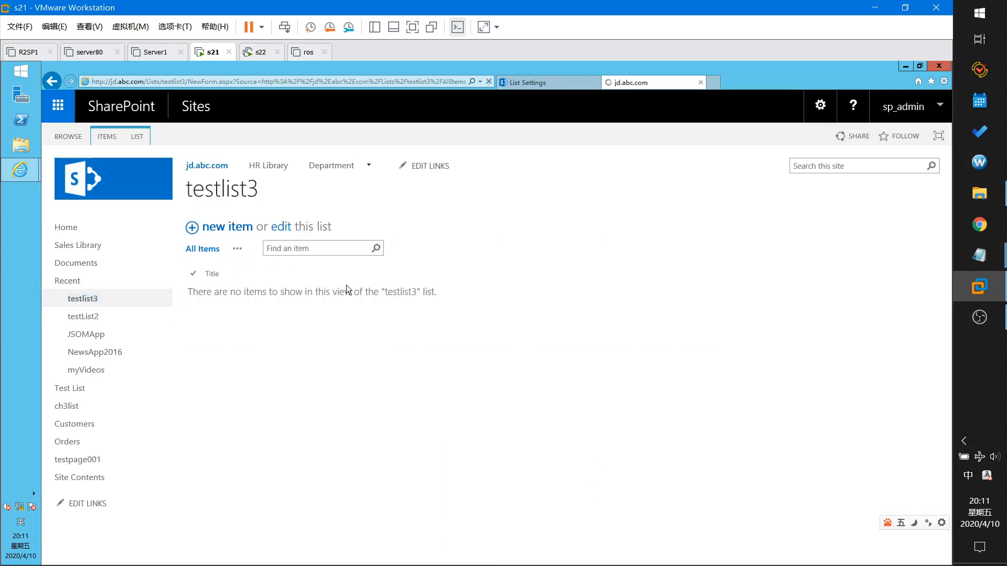
{"action": "key", "text": "shift"}
{"action": "type", "text": "c"}
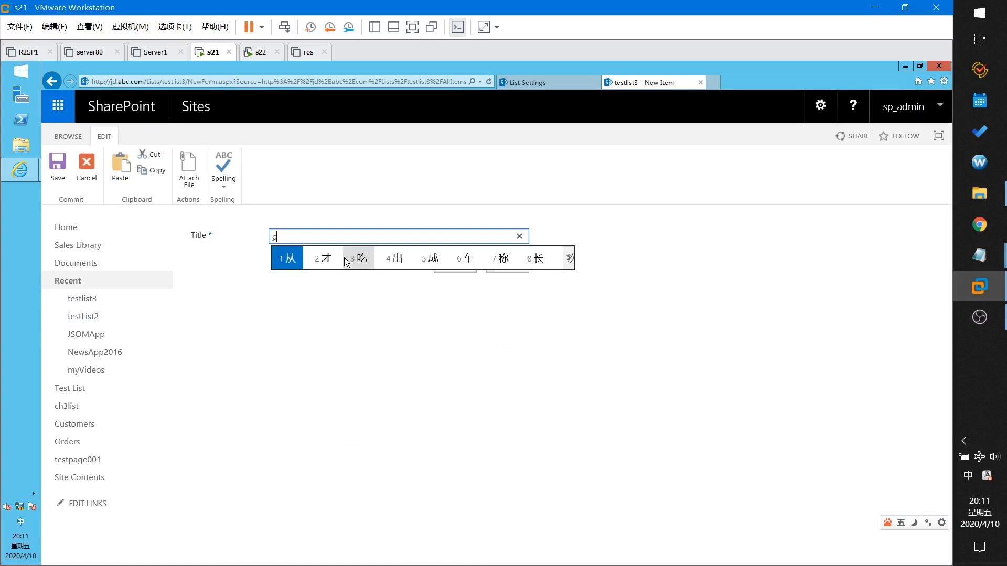
{"action": "type", "text": "cc"}
{"action": "key", "text": "shift"}
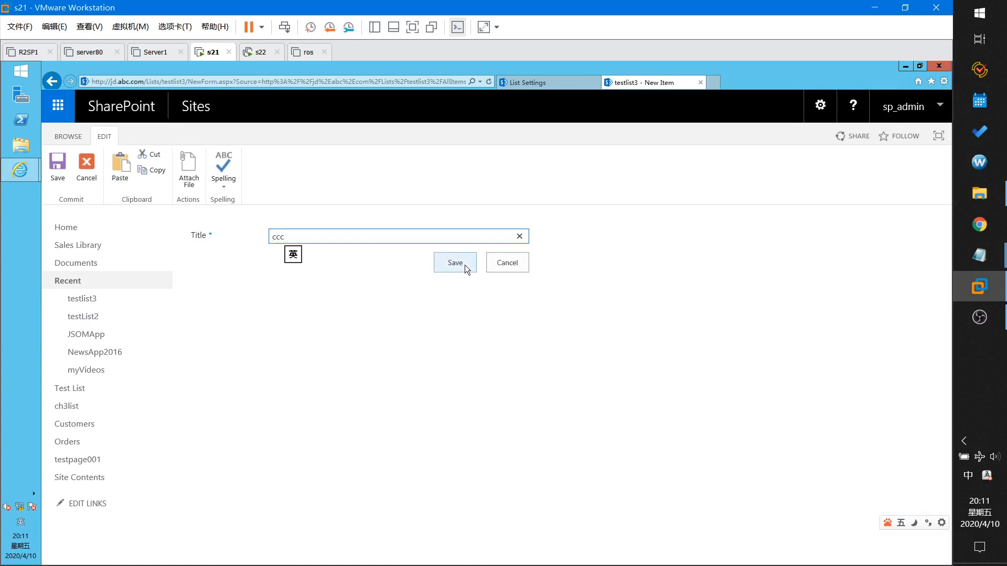
{"action": "left_click", "coordinate": [462, 274]}
{"action": "left_click", "coordinate": [313, 264]}
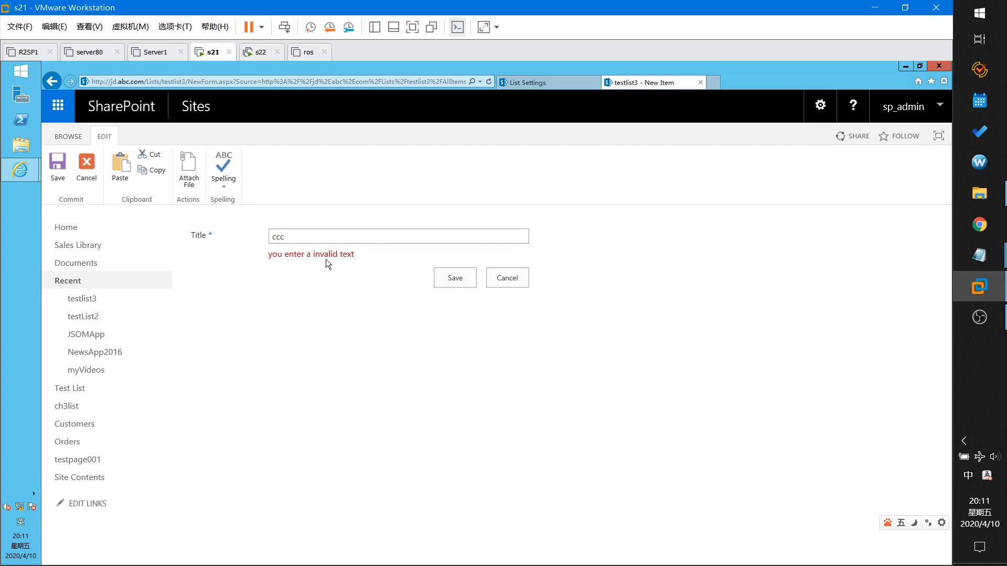
Replace the new item's title with aaa and save the item.
{"action": "left_click_drag", "start_coordinate": [302, 237], "coordinate": [249, 250]}
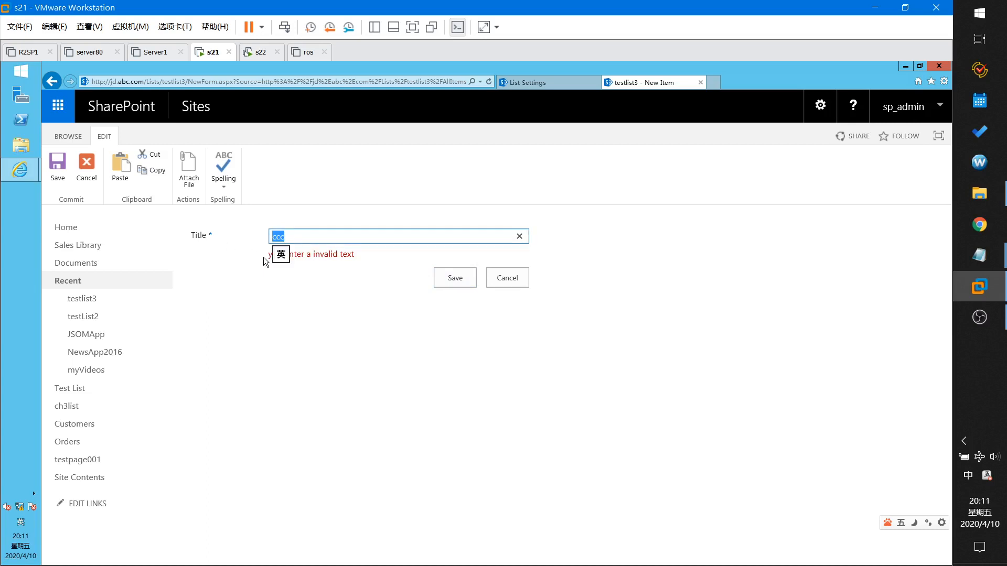
{"action": "type", "text": "aaa"}
{"action": "left_click", "coordinate": [461, 284]}
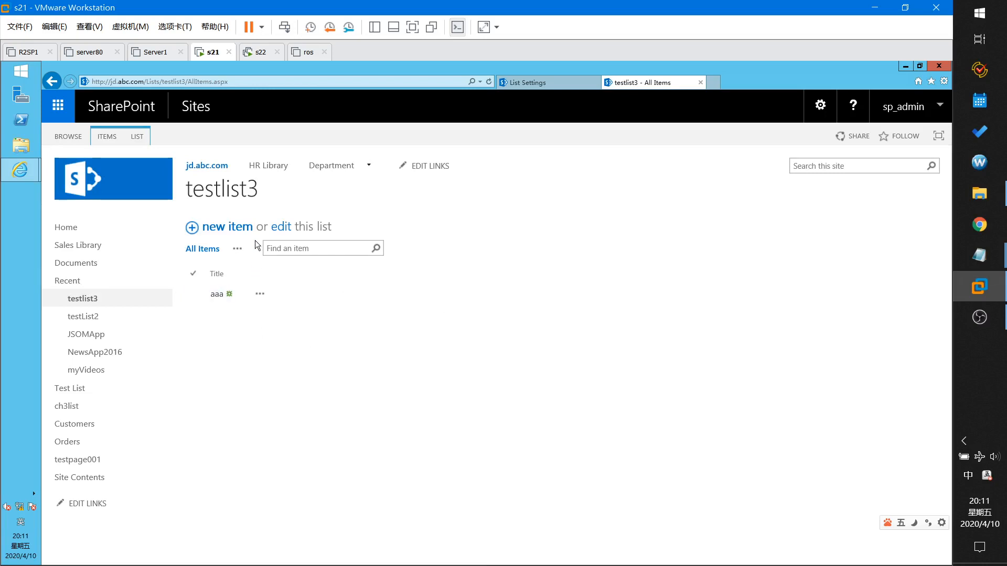
Open the Create Column form for testlist3.
{"action": "left_click", "coordinate": [144, 141]}
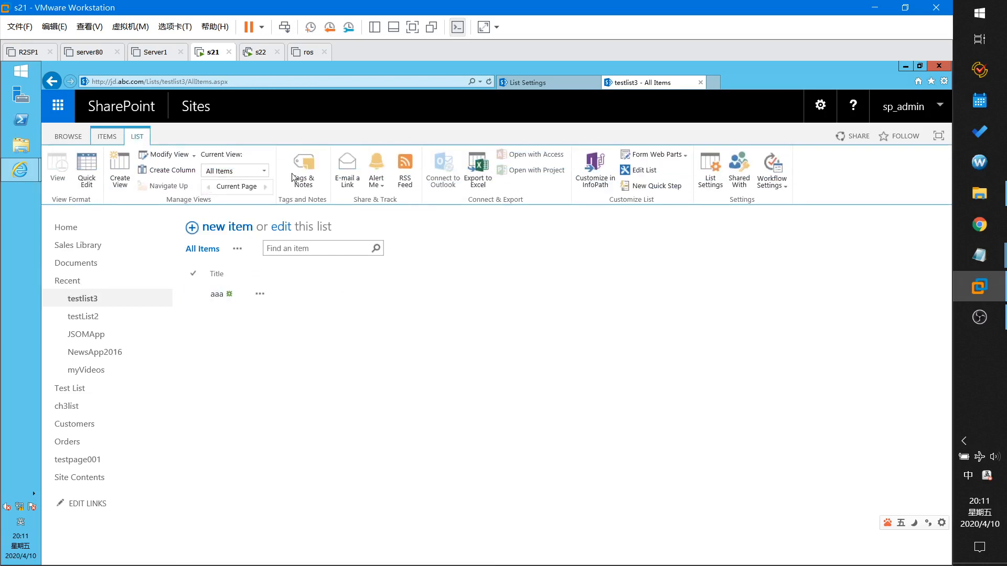
{"action": "left_click", "coordinate": [181, 173]}
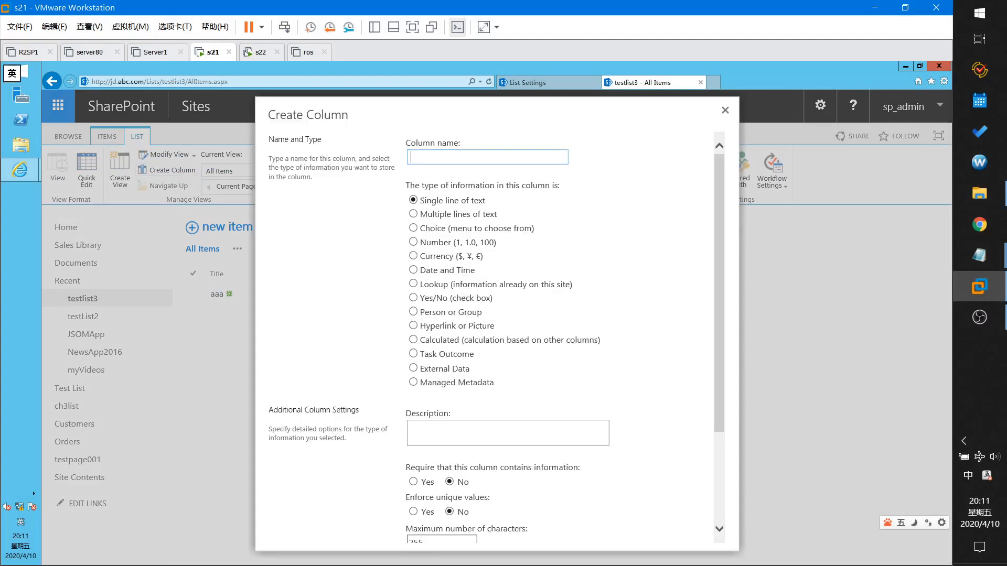
Switch to the untitled Notepad notes, complete item (2) with "age must between 0 to 150", add a (3) line and minimize the notes.
{"action": "left_click", "coordinate": [982, 260]}
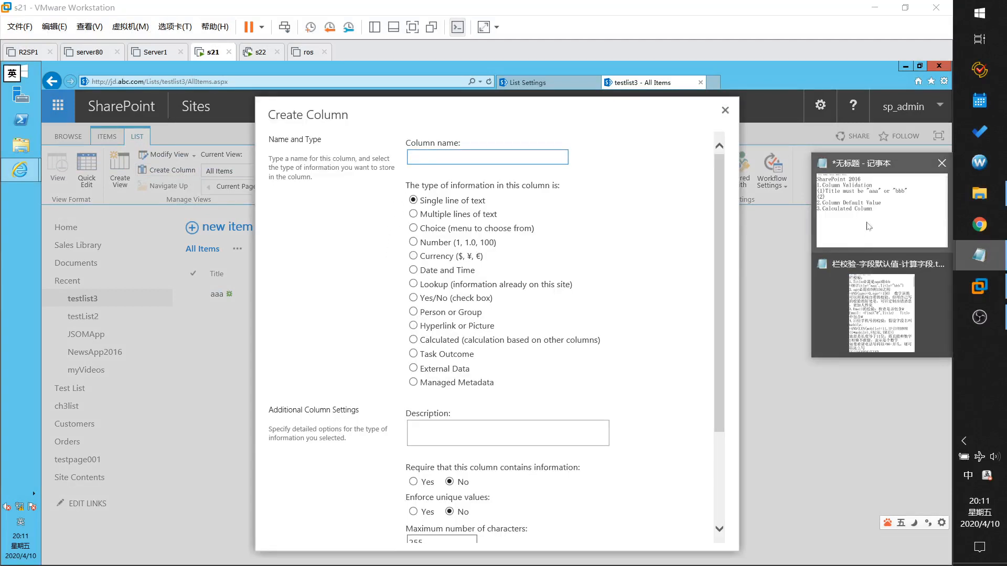
{"action": "left_click", "coordinate": [868, 226]}
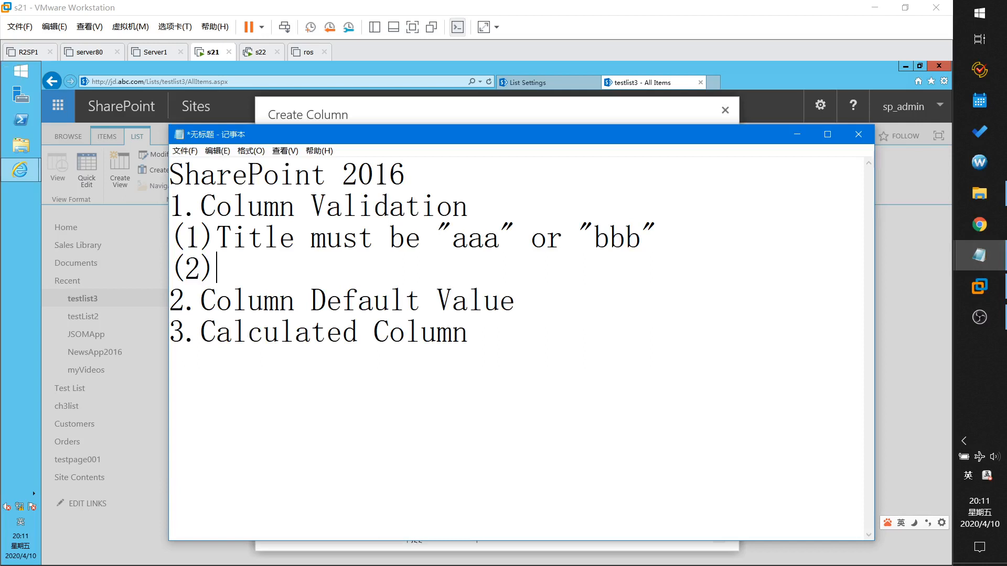
{"action": "type", "text": "age m"}
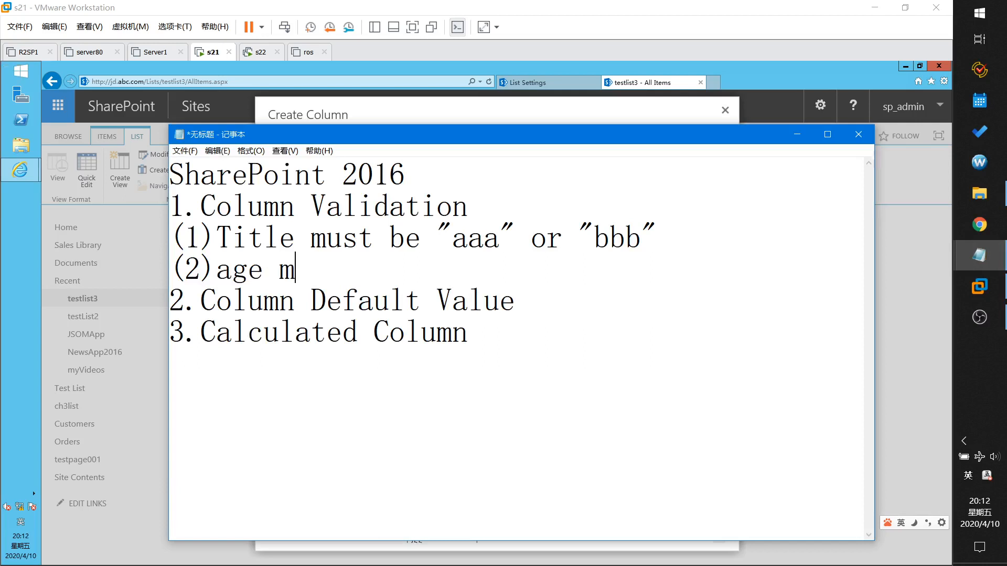
{"action": "type", "text": "ust between 0"}
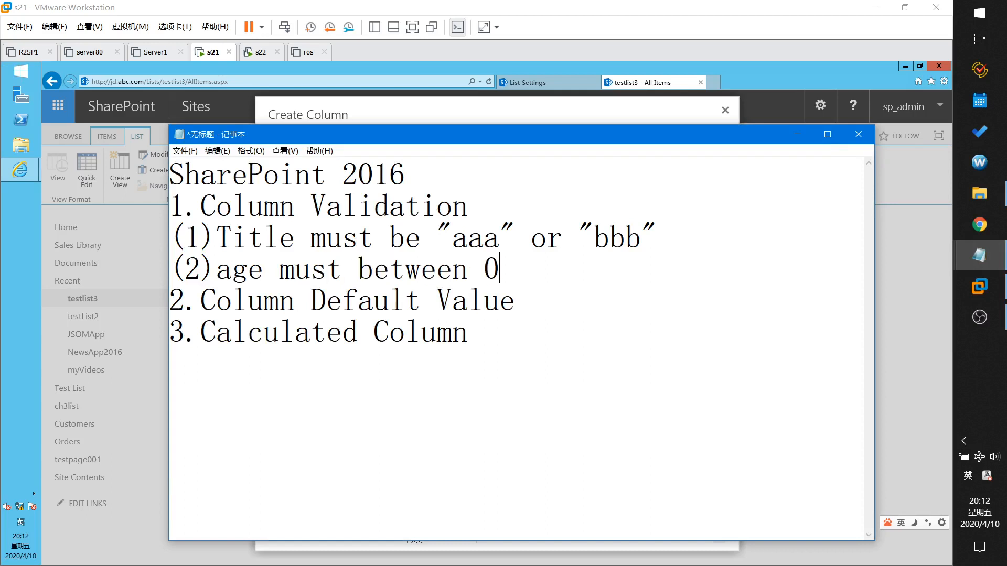
{"action": "type", "text": " to 150"}
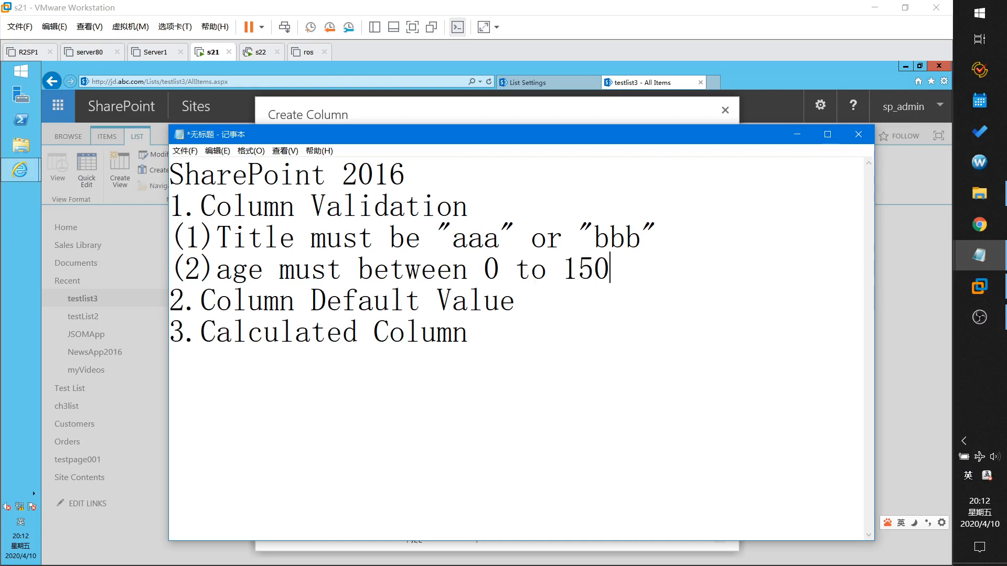
{"action": "key", "text": "Return"}
{"action": "type", "text": "(3)"}
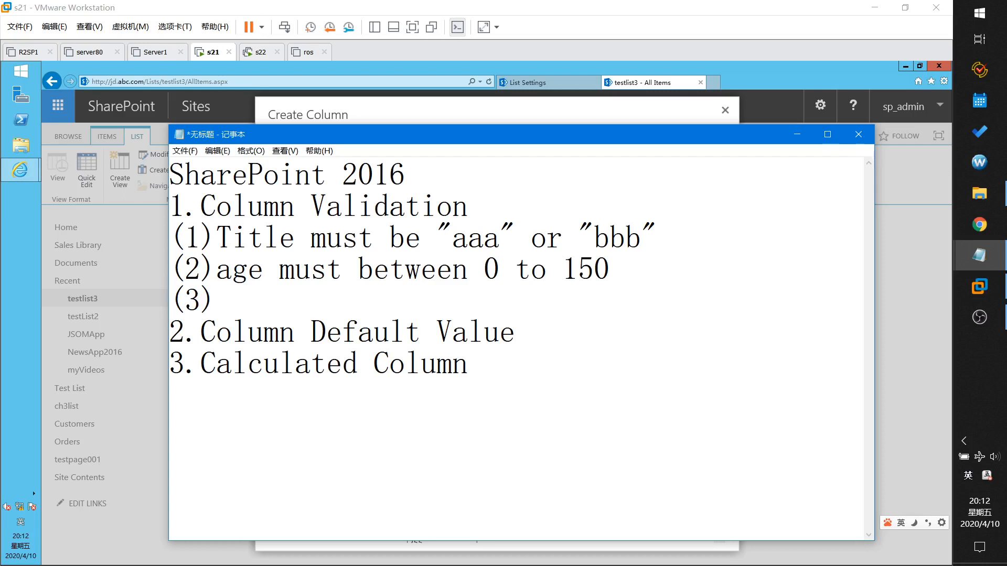
{"action": "left_click", "coordinate": [797, 134]}
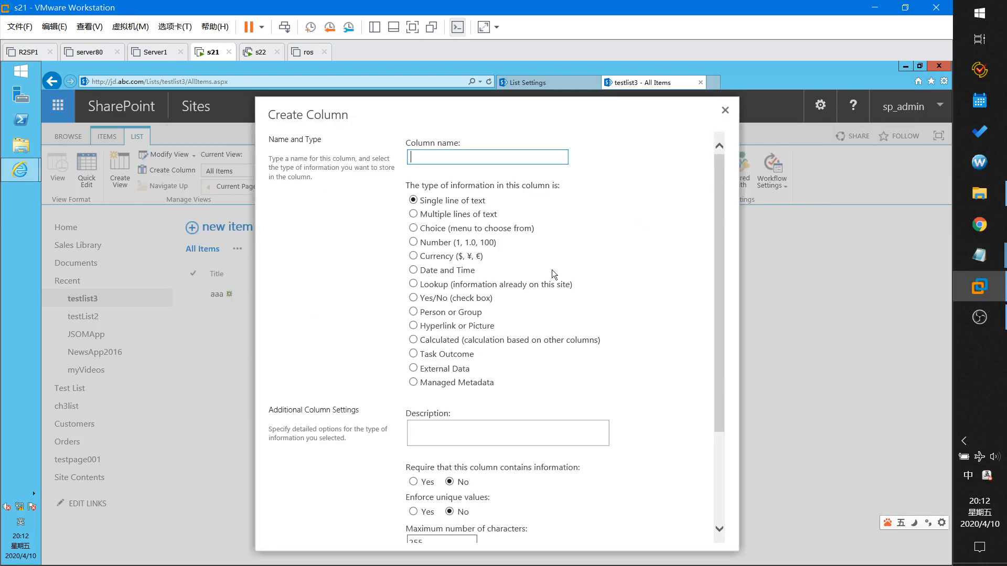
Create a Number column named age1 with a minimum allowed value of 0 and a maximum of 150.
{"action": "left_click", "coordinate": [440, 157]}
{"action": "type", "text": "age"}
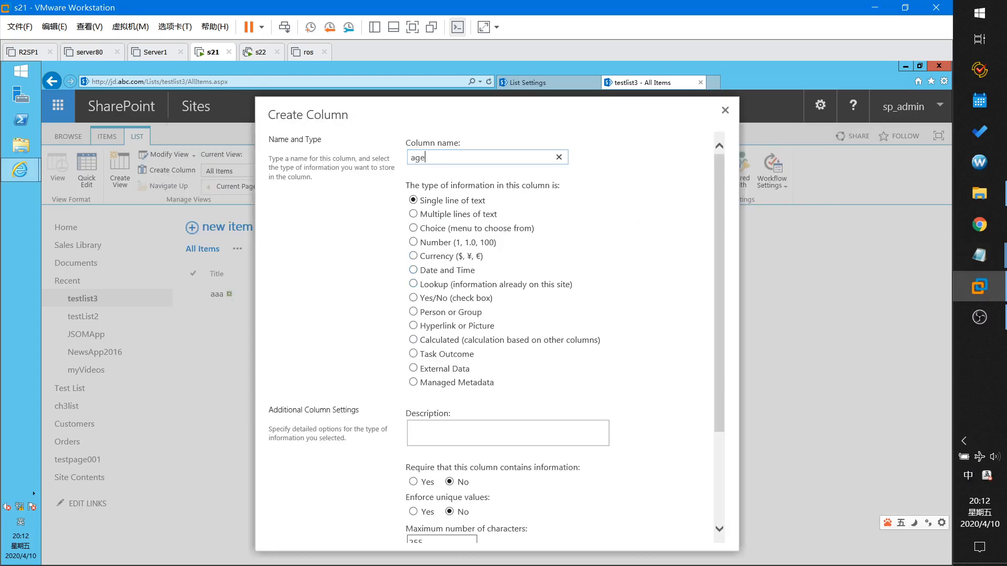
{"action": "type", "text": "1"}
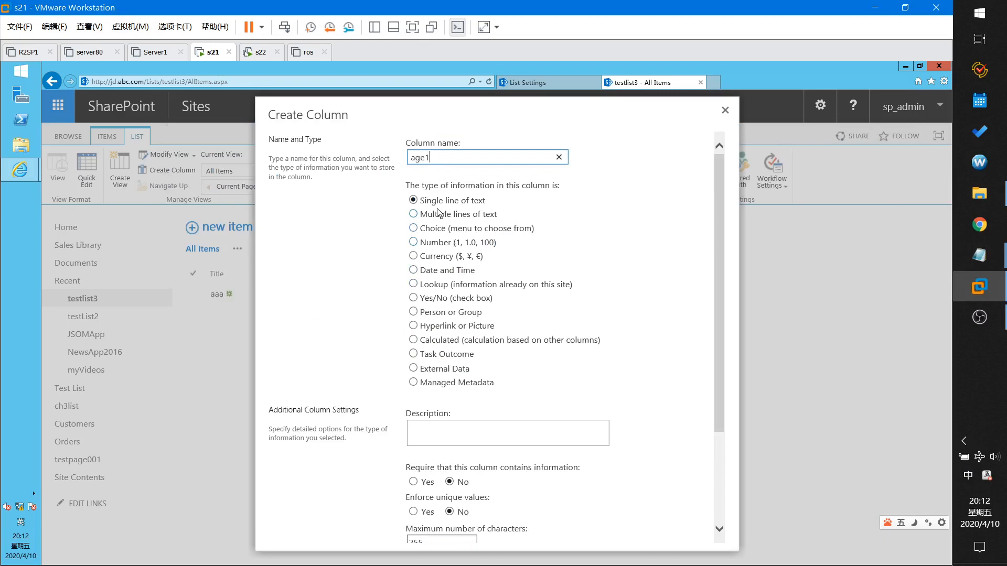
{"action": "left_click", "coordinate": [433, 243]}
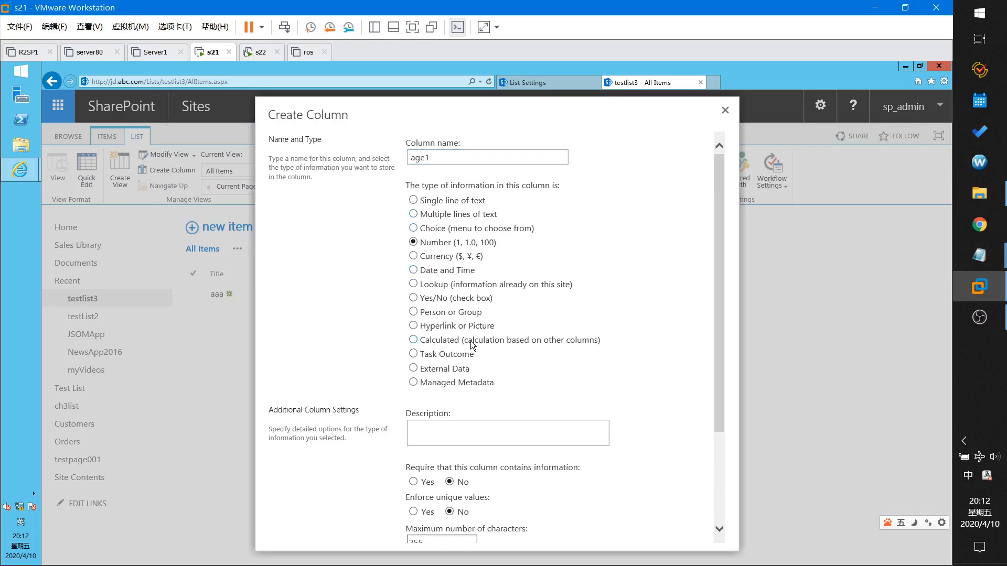
{"action": "scroll", "coordinate": [472, 348], "scroll_direction": "down", "scroll_amount": 4}
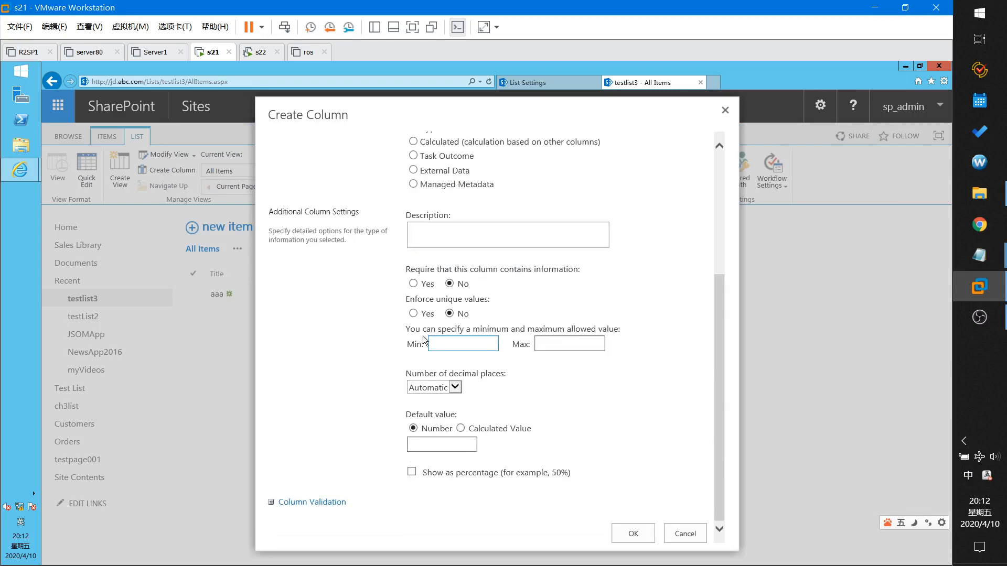
{"action": "left_click_drag", "start_coordinate": [422, 329], "coordinate": [576, 335]}
{"action": "left_click", "coordinate": [467, 344]}
{"action": "type", "text": "0"}
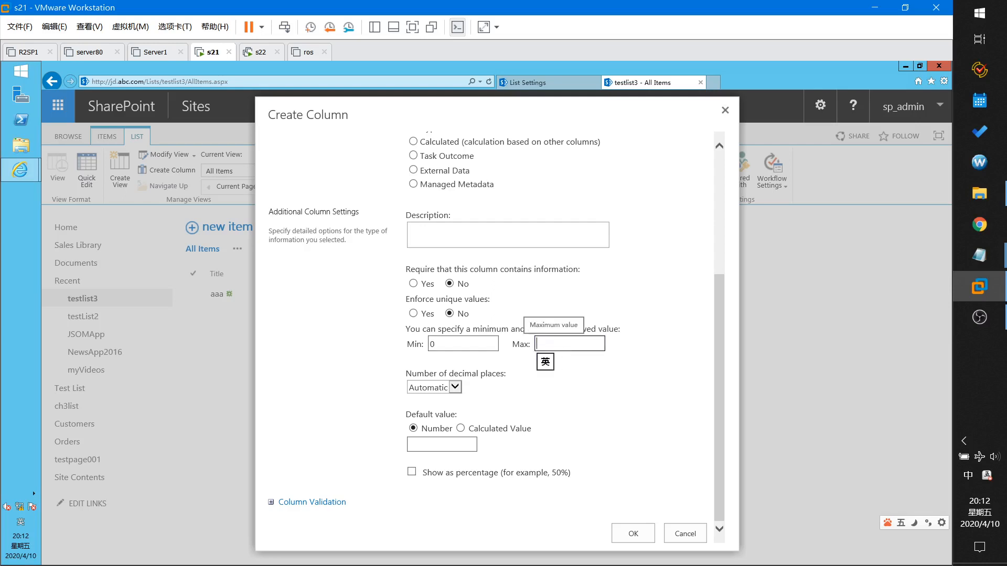
{"action": "type", "text": "150"}
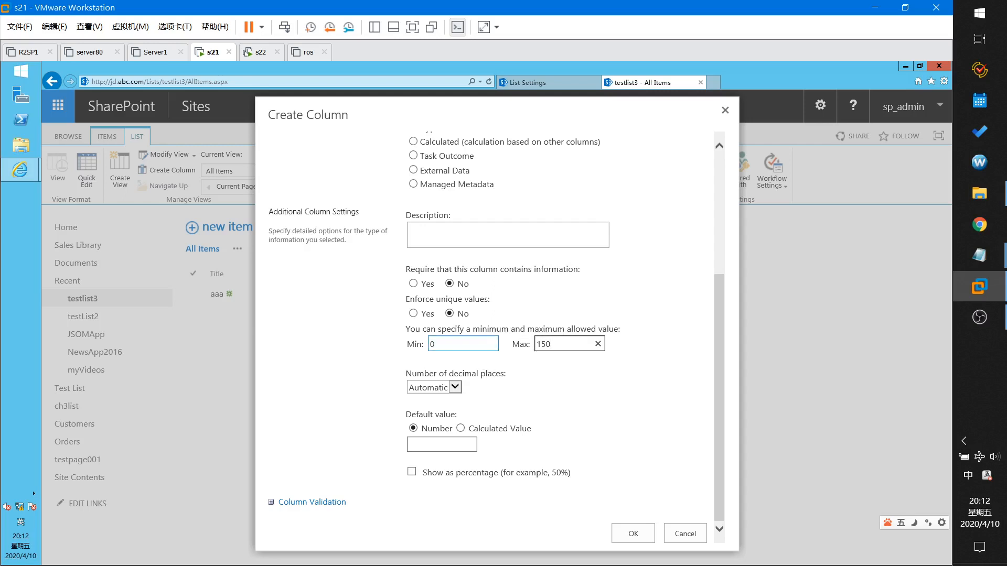
{"action": "left_click", "coordinate": [636, 538]}
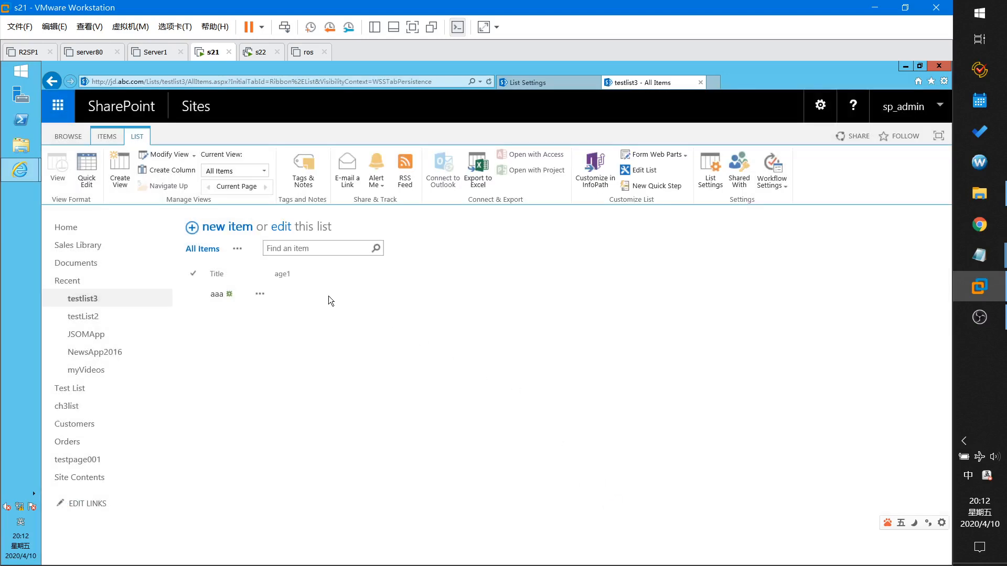
Start a new Number column named age2 in testlist3.
{"action": "left_click", "coordinate": [176, 171]}
{"action": "type", "text": "ag"}
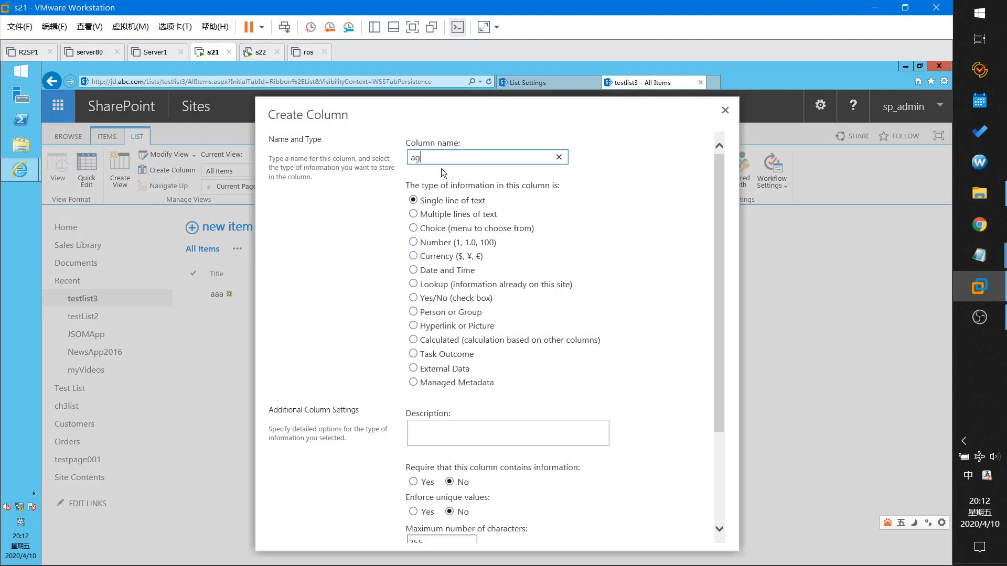
{"action": "type", "text": "e2"}
{"action": "left_click", "coordinate": [426, 244]}
{"action": "scroll", "coordinate": [452, 315], "scroll_direction": "down", "scroll_amount": 3}
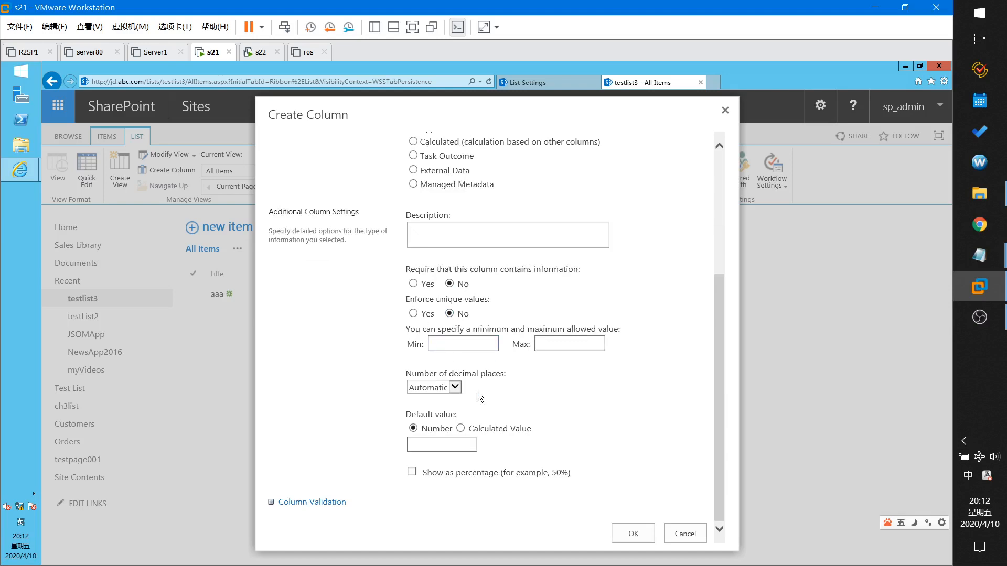
Expand the column validation settings and enter the formula =AND(age>=0,age<=150).
{"action": "left_click", "coordinate": [293, 503]}
{"action": "scroll", "coordinate": [315, 511], "scroll_direction": "down", "scroll_amount": 1}
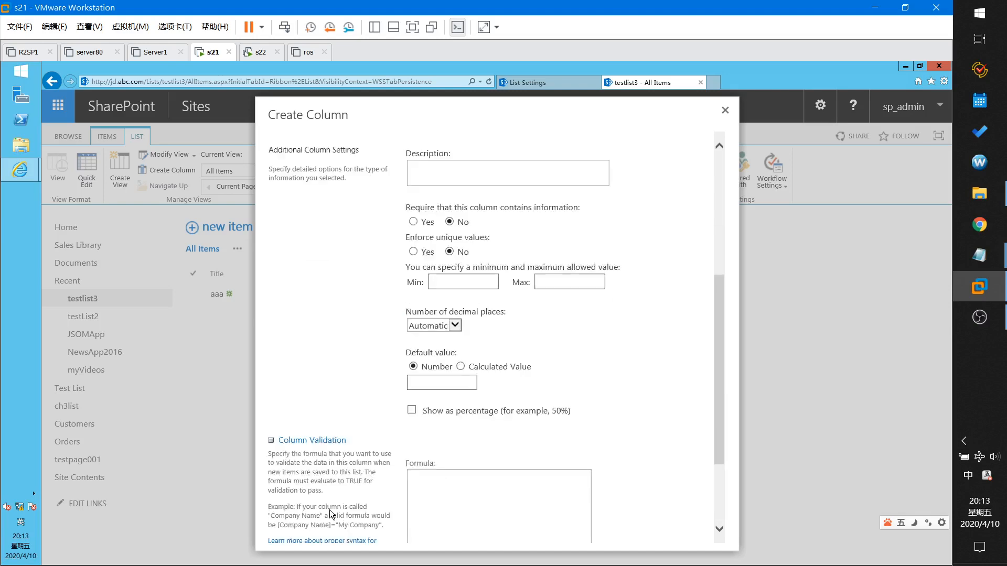
{"action": "scroll", "coordinate": [330, 514], "scroll_direction": "down", "scroll_amount": 2}
{"action": "left_click", "coordinate": [420, 370]}
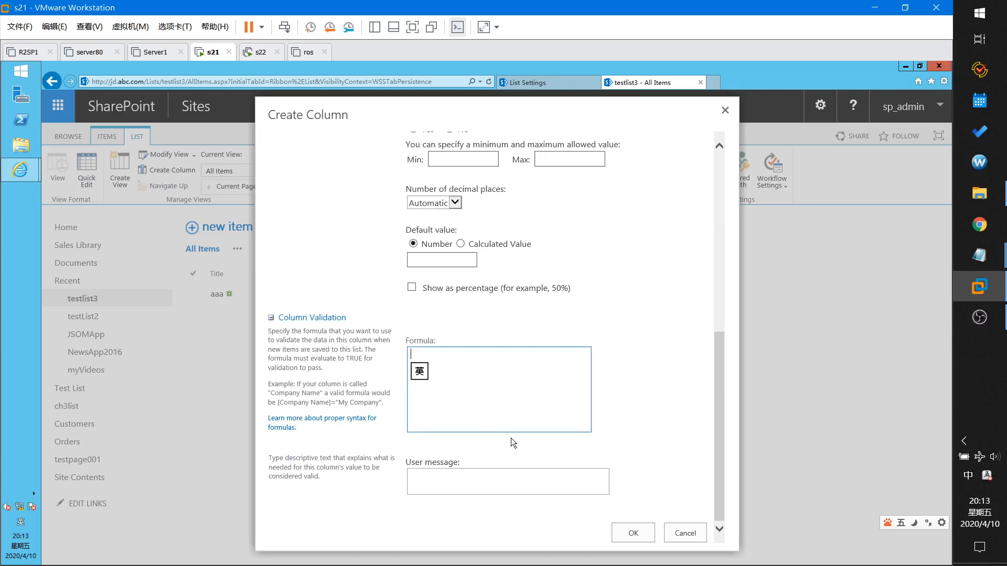
{"action": "type", "text": "="}
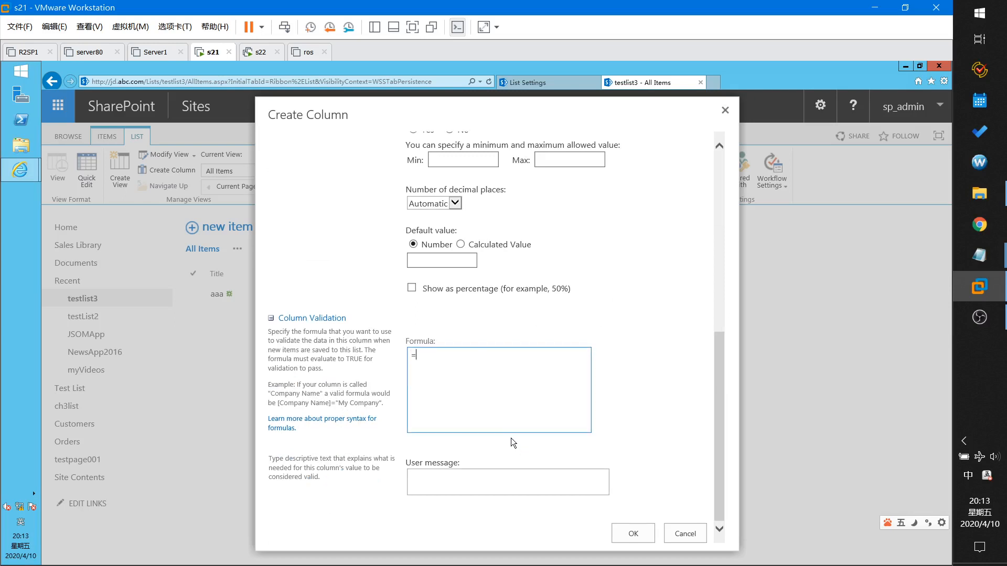
{"action": "key", "text": "shift"}
{"action": "type", "text": "a"}
{"action": "key", "text": "shift"}
{"action": "key", "text": "BackSpace"}
{"action": "key", "text": "shift"}
{"action": "key", "text": "Tab"}
{"action": "type", "text": "AN"}
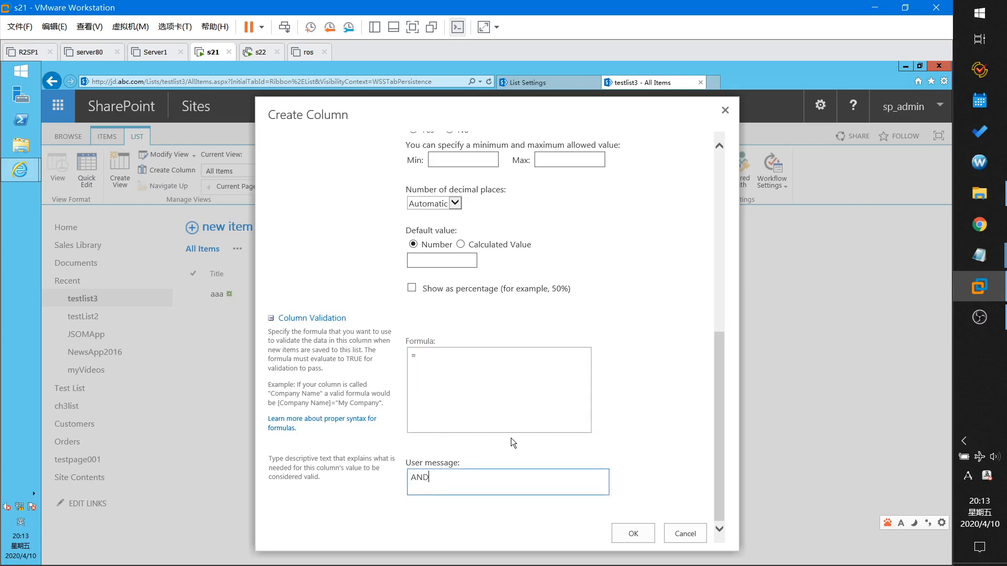
{"action": "key", "text": "BackSpace"}
{"action": "key", "text": "BackSpace"}
{"action": "left_click", "coordinate": [417, 355]}
{"action": "type", "text": "AND("}
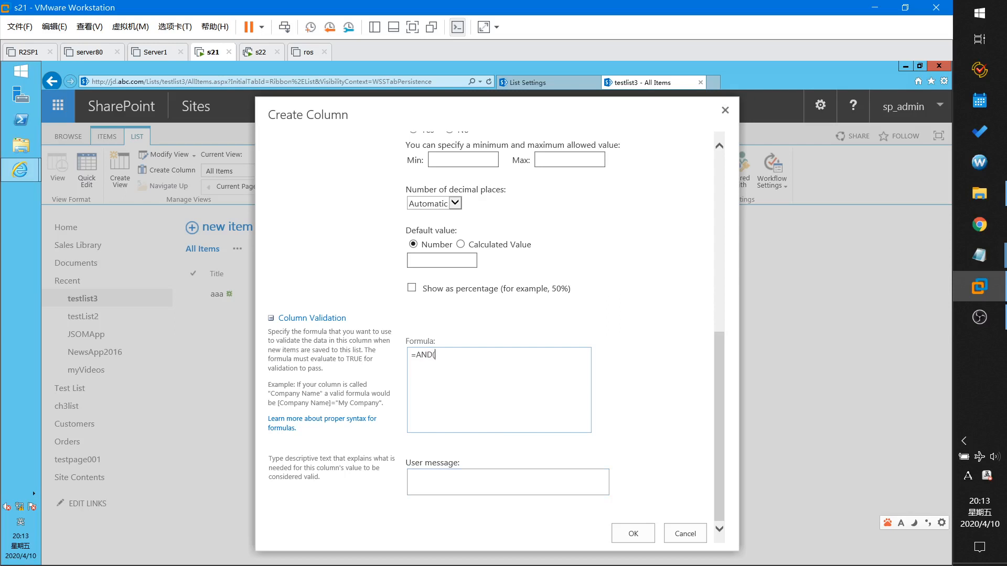
{"action": "key", "text": "shift"}
{"action": "type", "text": "(age>=0,age<=150)"}
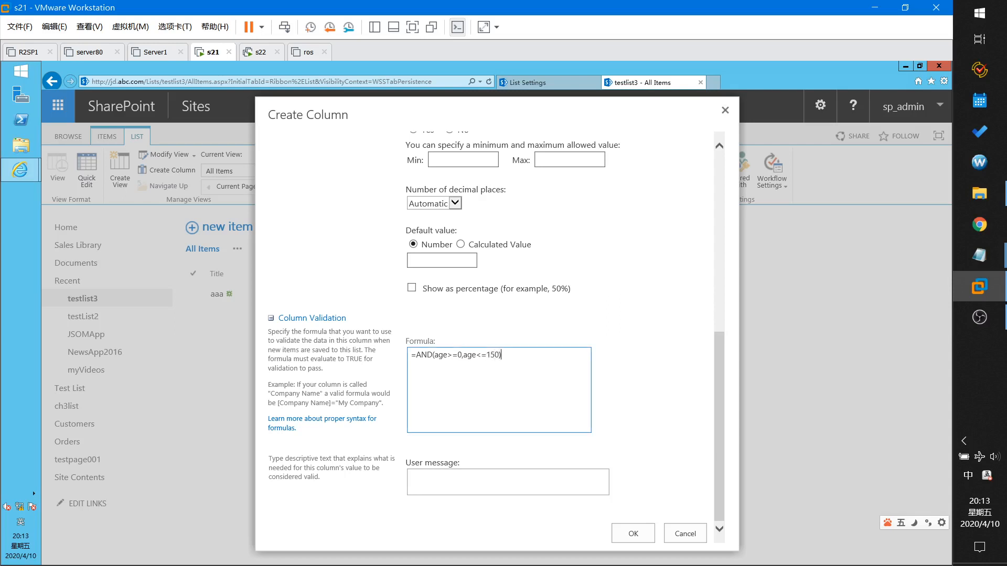
Set the validation user message to "this is my custom message:age is not valid" and try to create the column.
{"action": "left_click", "coordinate": [412, 477]}
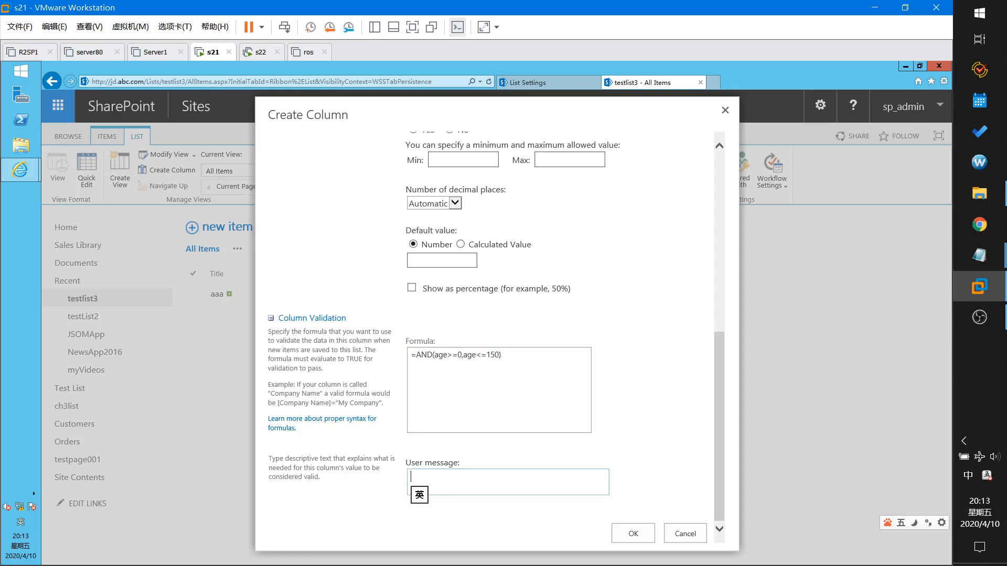
{"action": "type", "text": "this is my custom message:"}
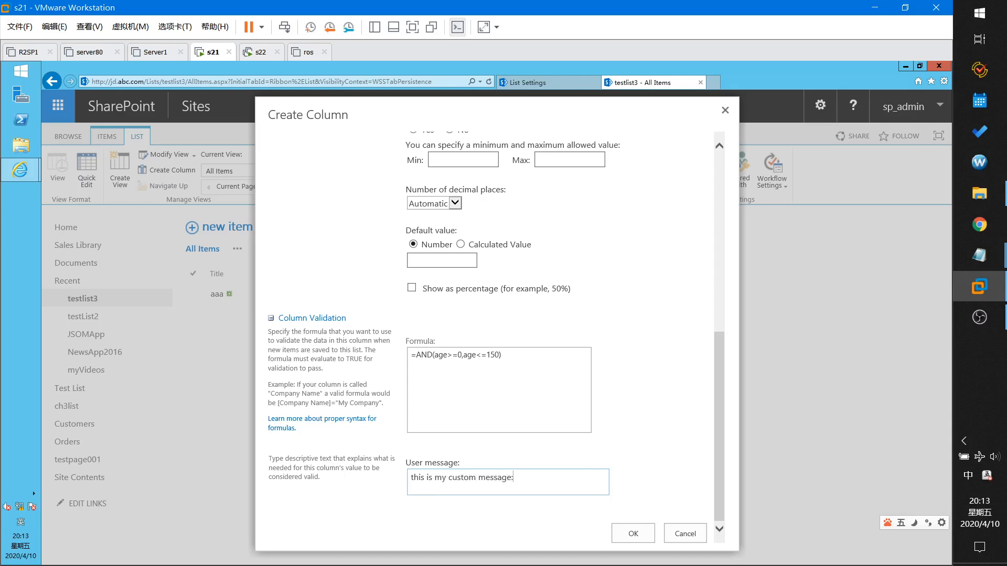
{"action": "type", "text": "age is not valid"}
{"action": "left_click", "coordinate": [633, 534]}
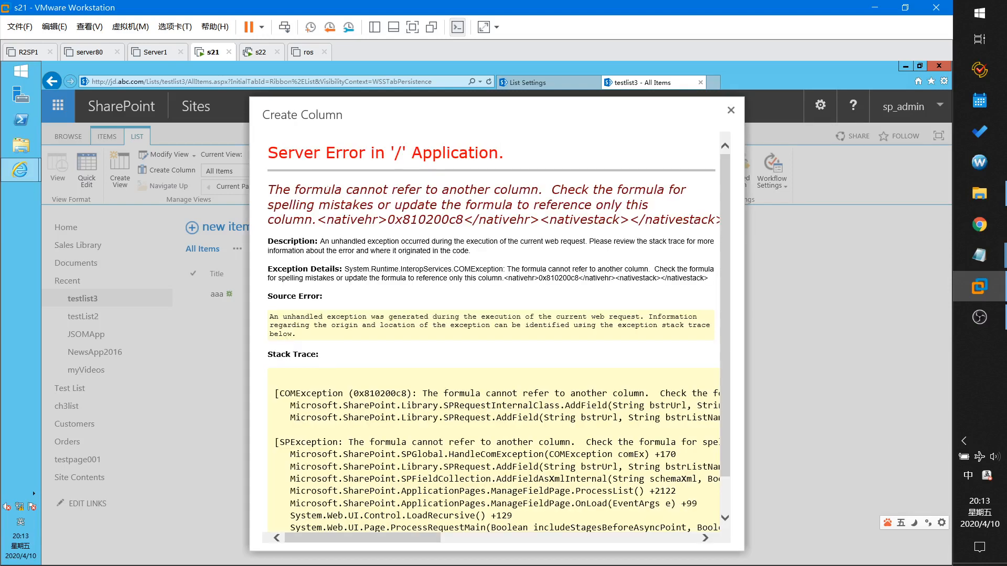
{"action": "left_click_drag", "start_coordinate": [328, 192], "coordinate": [539, 190]}
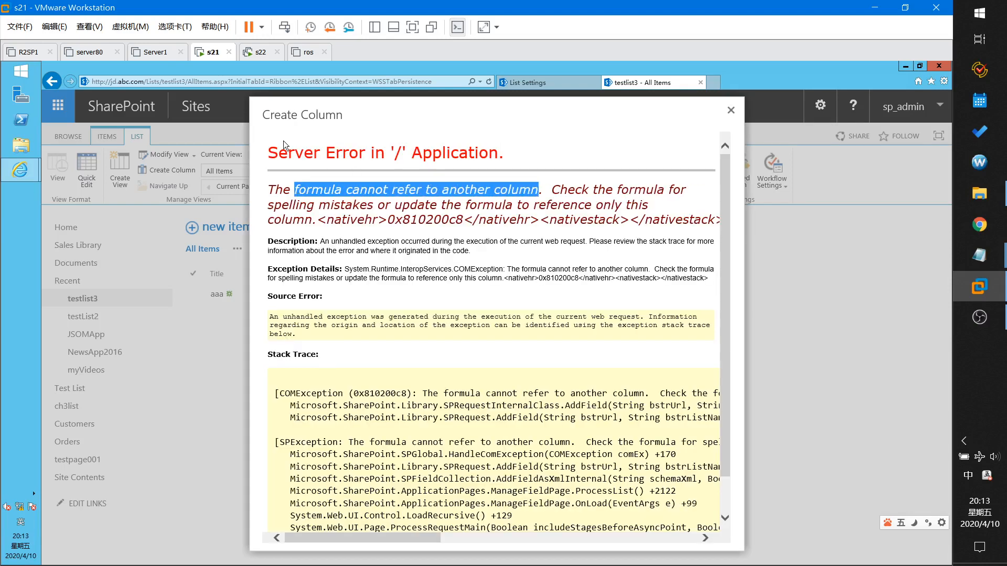
Return to the column form, correct the validation formula to =AND(age2>=0,age2<=150) and create the column.
{"action": "left_click", "coordinate": [52, 81]}
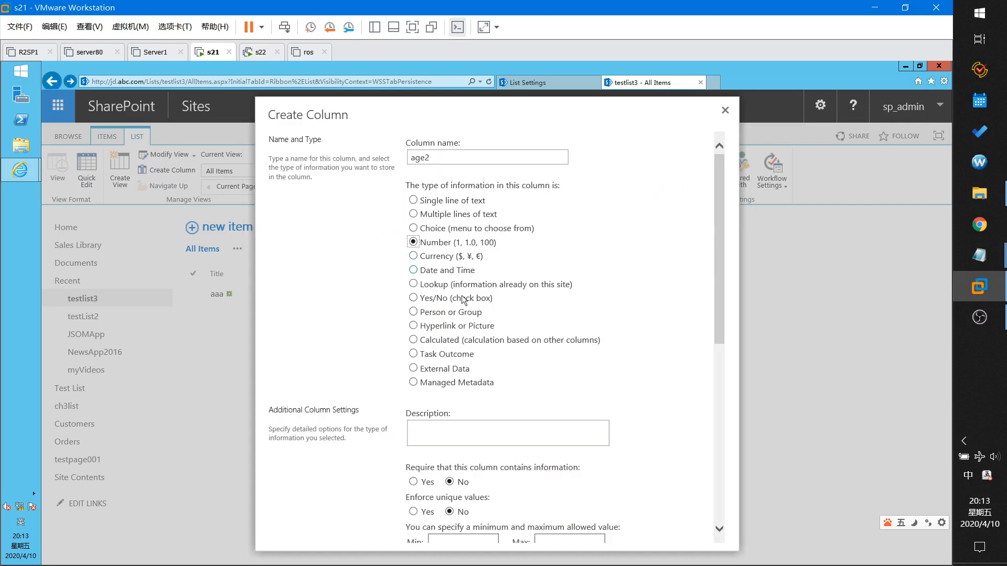
{"action": "scroll", "coordinate": [527, 458], "scroll_direction": "down", "scroll_amount": 5}
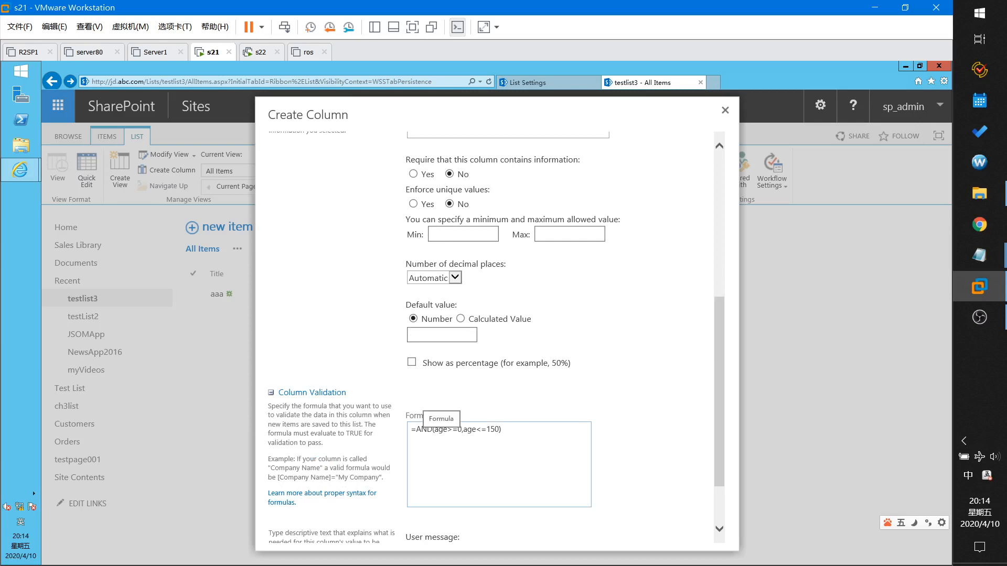
{"action": "left_click", "coordinate": [502, 430]}
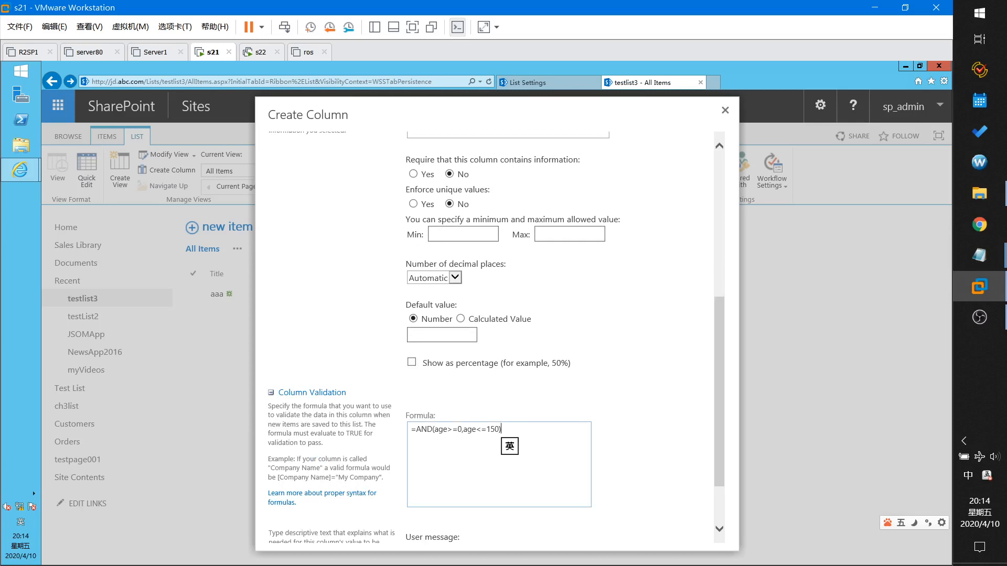
{"action": "left_click", "coordinate": [452, 429]}
{"action": "type", "text": "2"}
{"action": "type", "text": "2"}
{"action": "scroll", "coordinate": [525, 442], "scroll_direction": "down", "scroll_amount": 3}
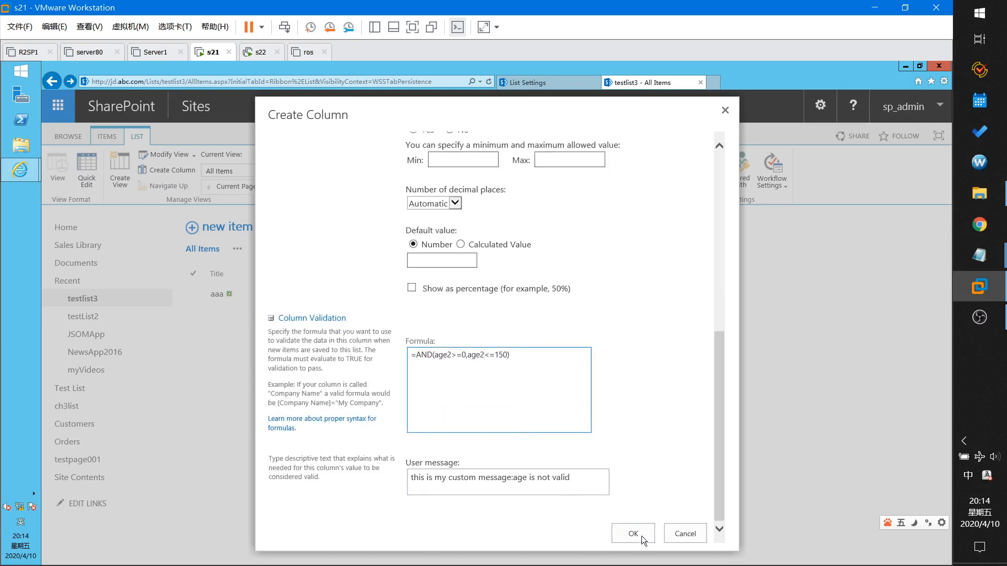
{"action": "left_click", "coordinate": [632, 532]}
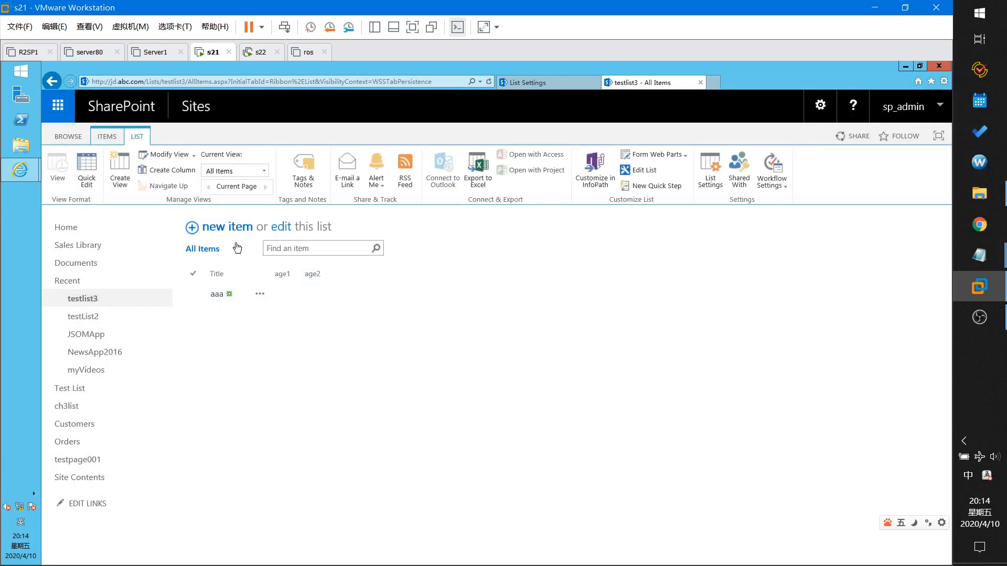
Start a new testlist3 item titled aaa with age1 set to 160 and try to save it.
{"action": "left_click", "coordinate": [228, 229]}
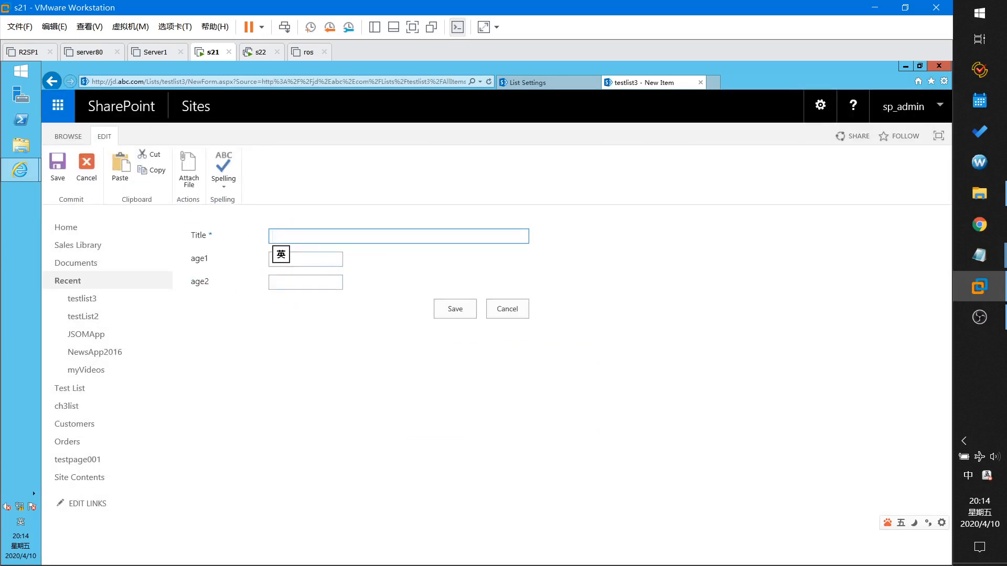
{"action": "type", "text": "aaa"}
{"action": "key", "text": "Tab"}
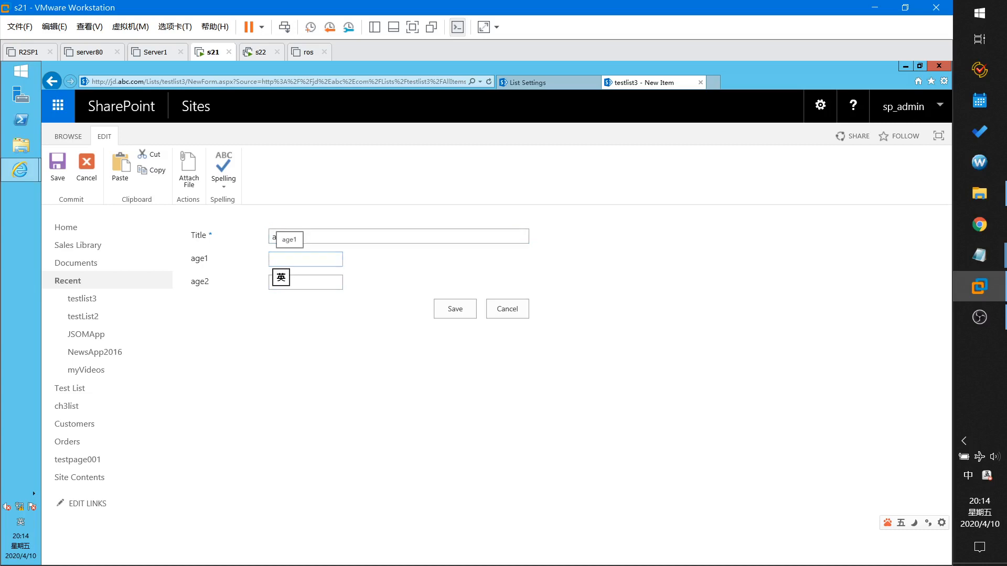
{"action": "type", "text": "16"}
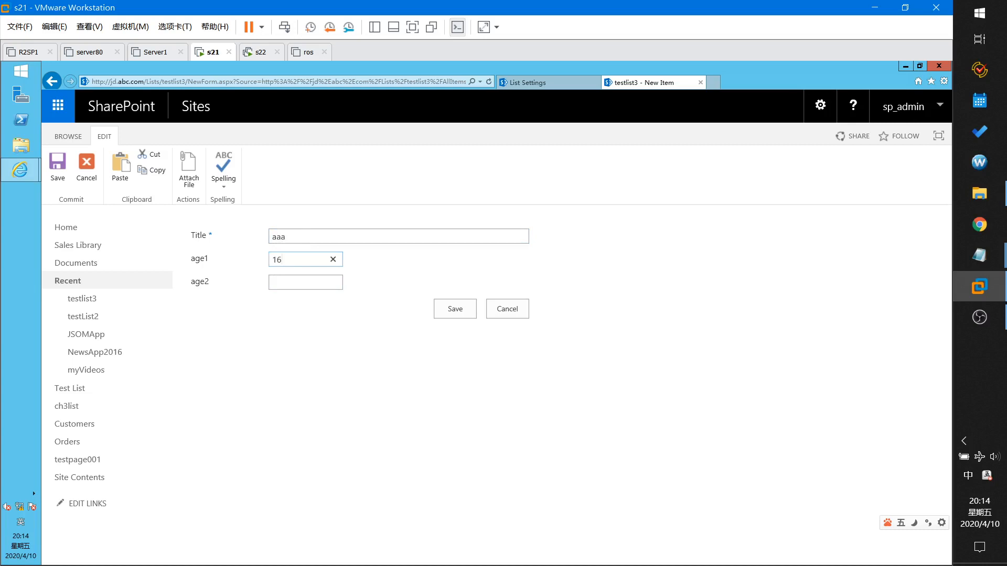
{"action": "type", "text": "0"}
{"action": "left_click", "coordinate": [451, 311]}
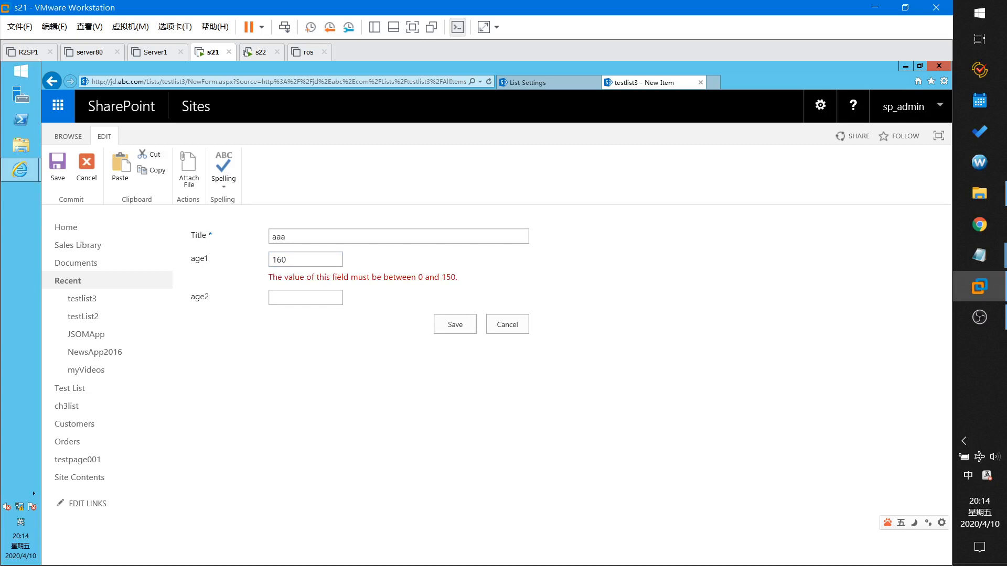
{"action": "left_click_drag", "start_coordinate": [458, 277], "coordinate": [268, 277]}
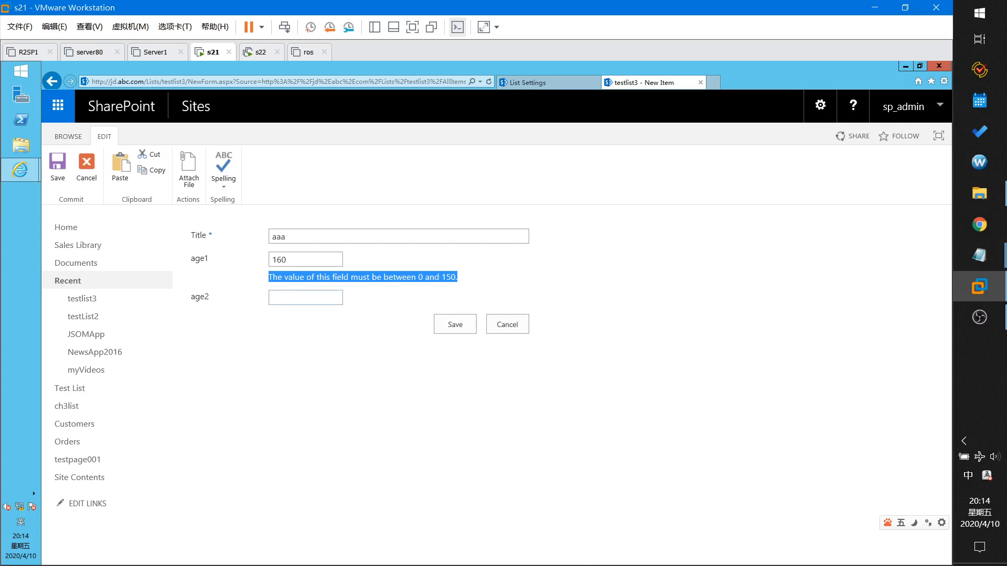
Change the item's age1 to 10, set age2 to 160 and try to save it.
{"action": "left_click", "coordinate": [298, 283]}
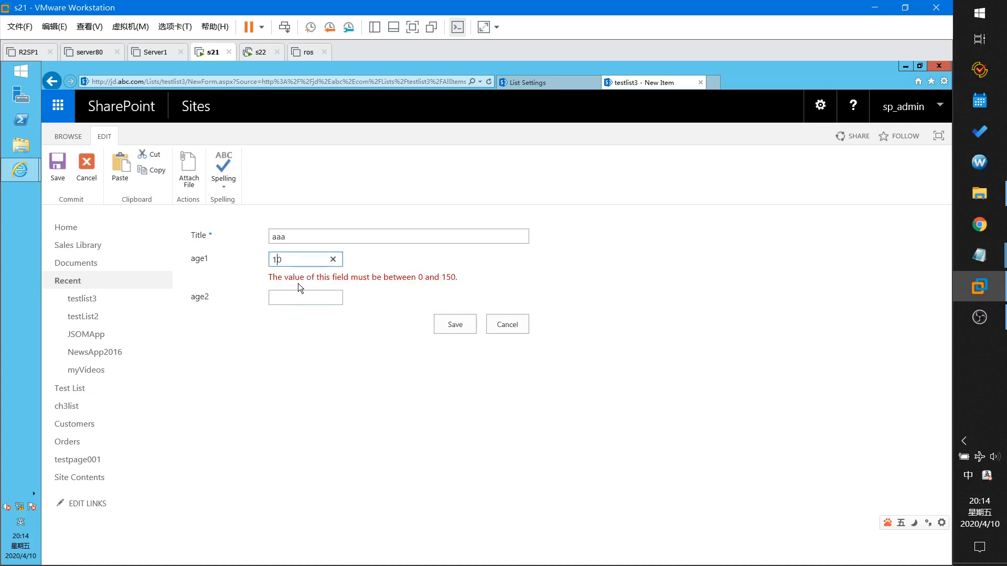
{"action": "left_click", "coordinate": [304, 297]}
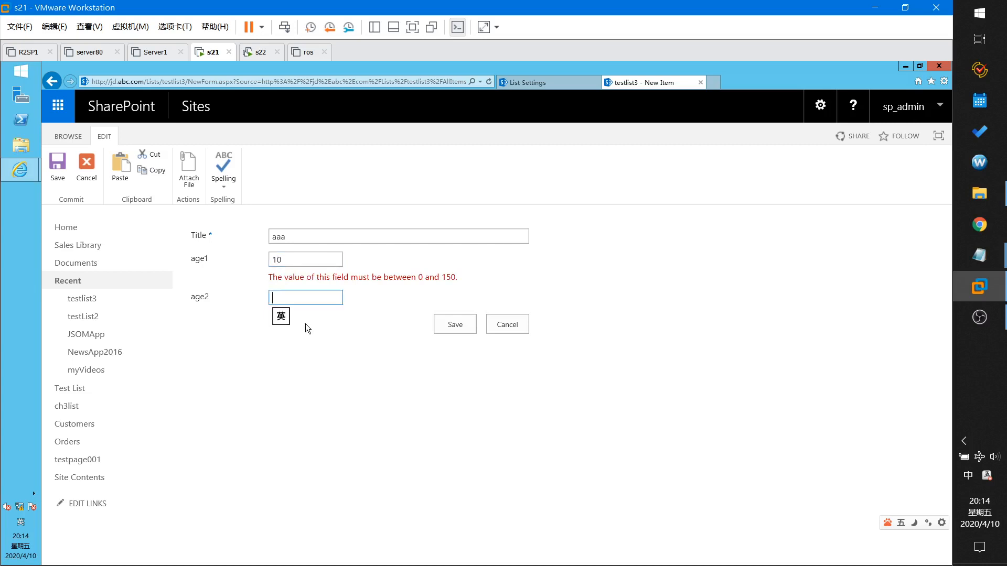
{"action": "type", "text": "160"}
{"action": "left_click", "coordinate": [456, 327]}
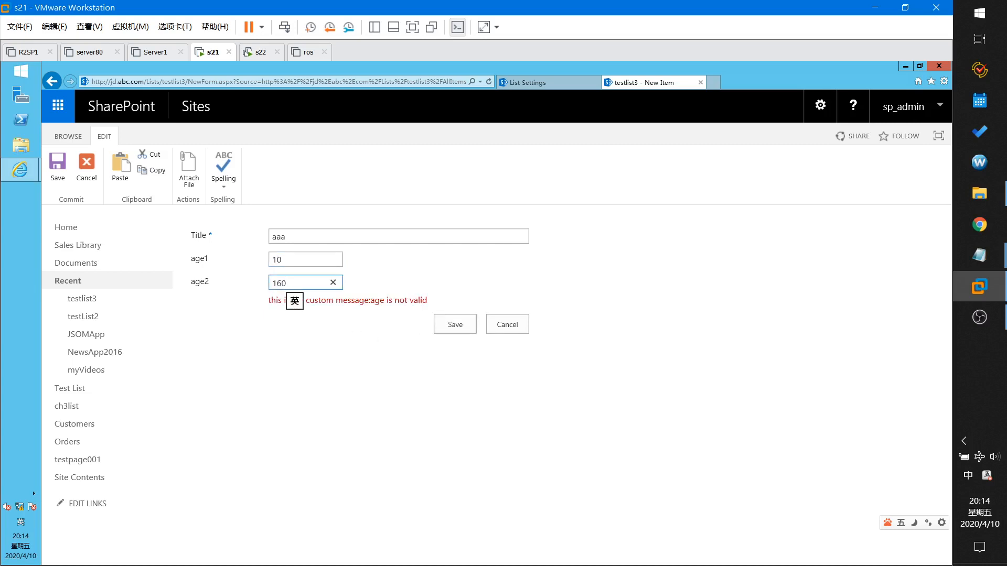
{"action": "left_click", "coordinate": [277, 306]}
{"action": "left_click_drag", "start_coordinate": [268, 301], "coordinate": [427, 300]}
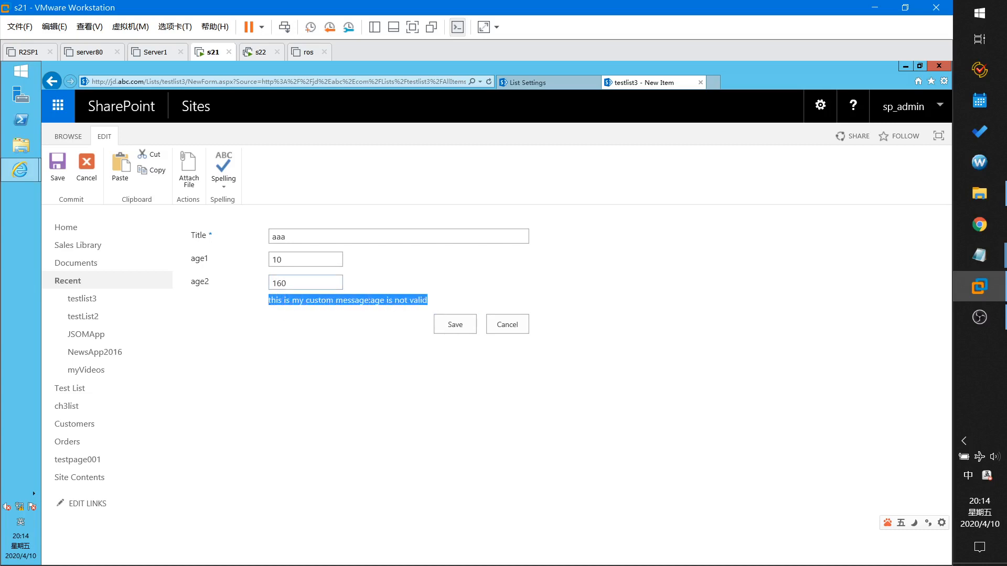
Set the item's age2 to 20 and save the item.
{"action": "left_click_drag", "start_coordinate": [294, 283], "coordinate": [262, 280]}
{"action": "type", "text": "2"}
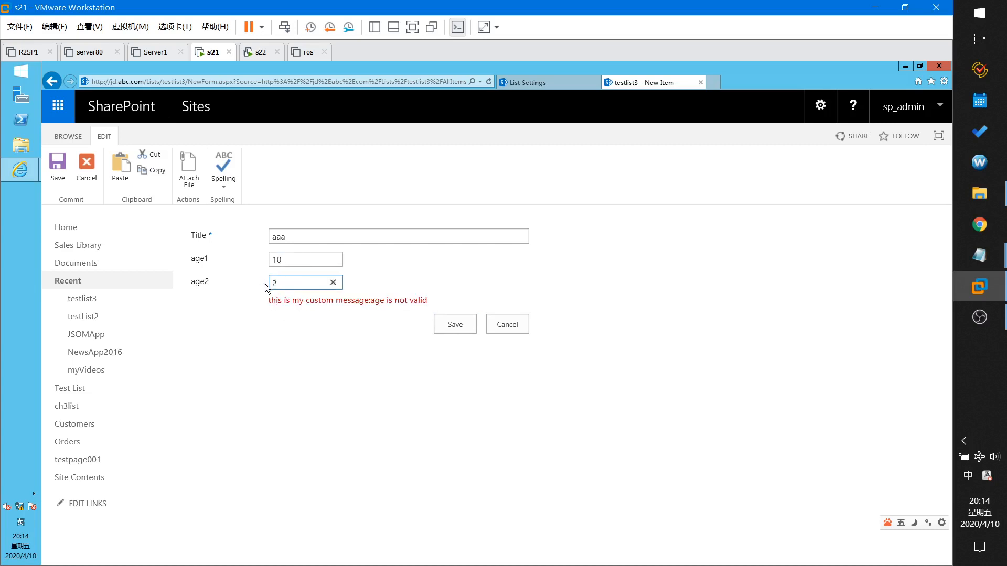
{"action": "type", "text": "0"}
{"action": "left_click", "coordinate": [456, 324]}
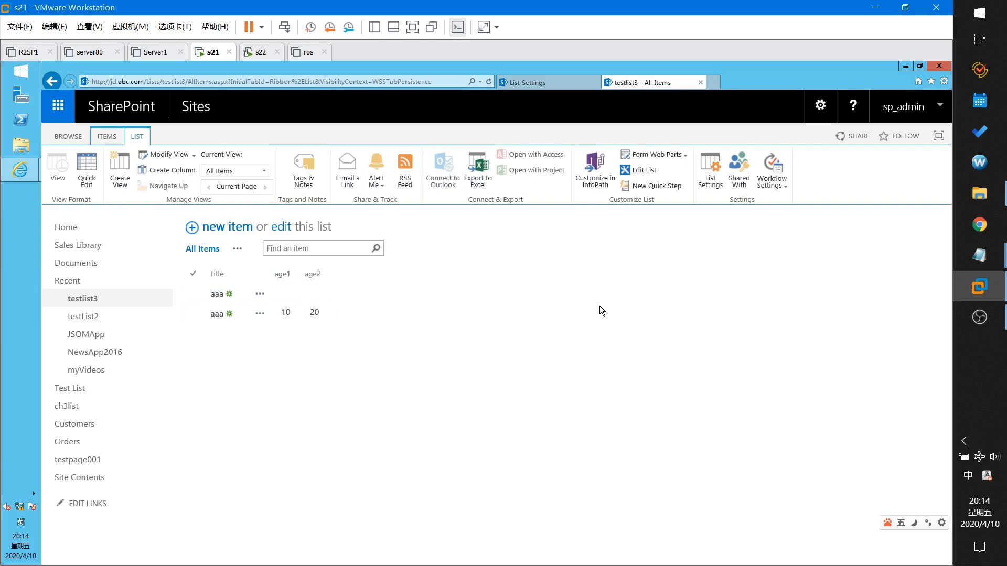
Switch to the Notepad outline and complete item (3) under Column Validation as Email: must include a "@".
{"action": "mouse_move", "coordinate": [979, 256]}
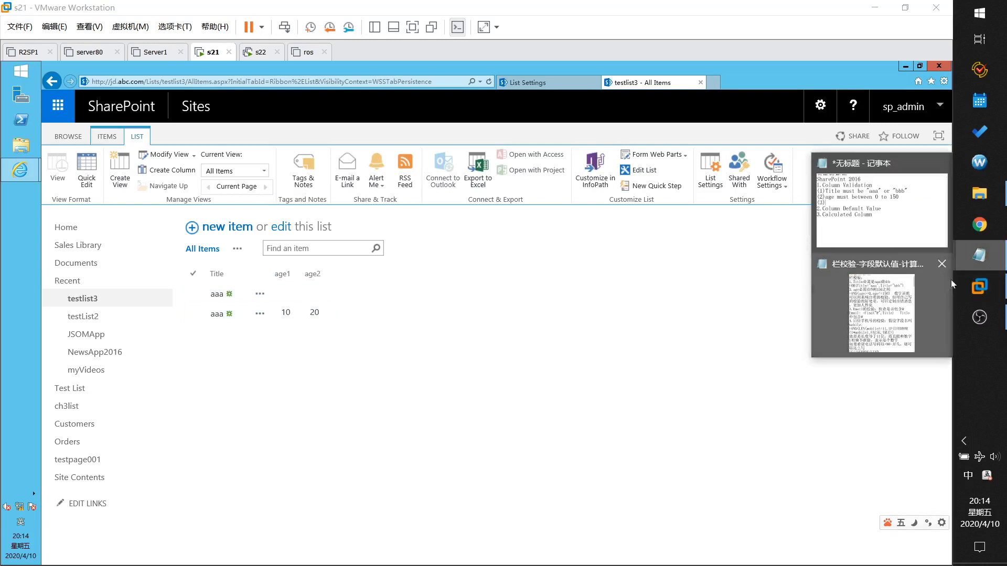
{"action": "left_click", "coordinate": [892, 215]}
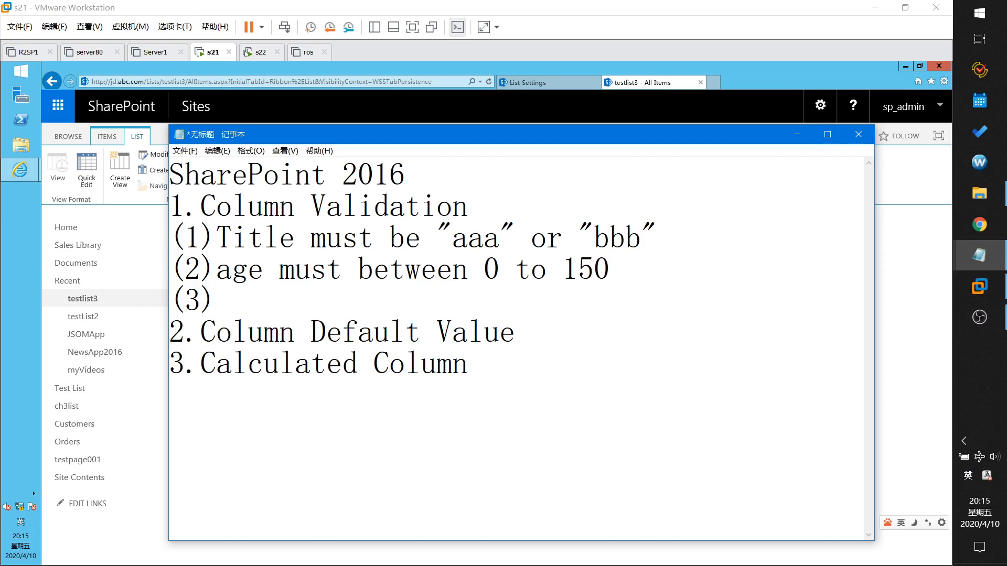
{"action": "type", "text": "Ema"}
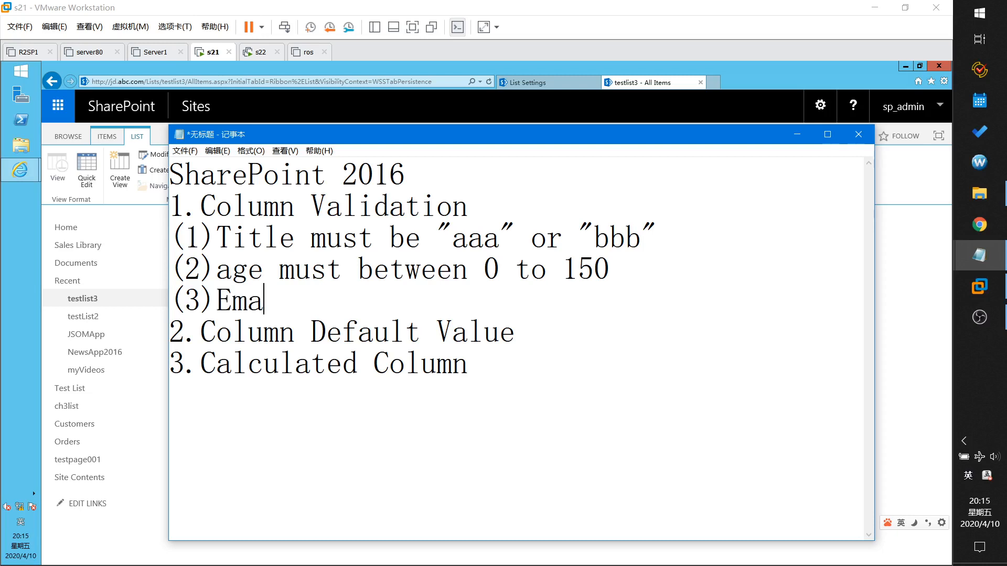
{"action": "type", "text": "il:"}
{"action": "type", "text": " sett"}
{"action": "key", "text": "BackSpace"}
{"action": "key", "text": "BackSpace"}
{"action": "key", "text": "BackSpace"}
{"action": "key", "text": "BackSpace"}
{"action": "type", "text": "must "}
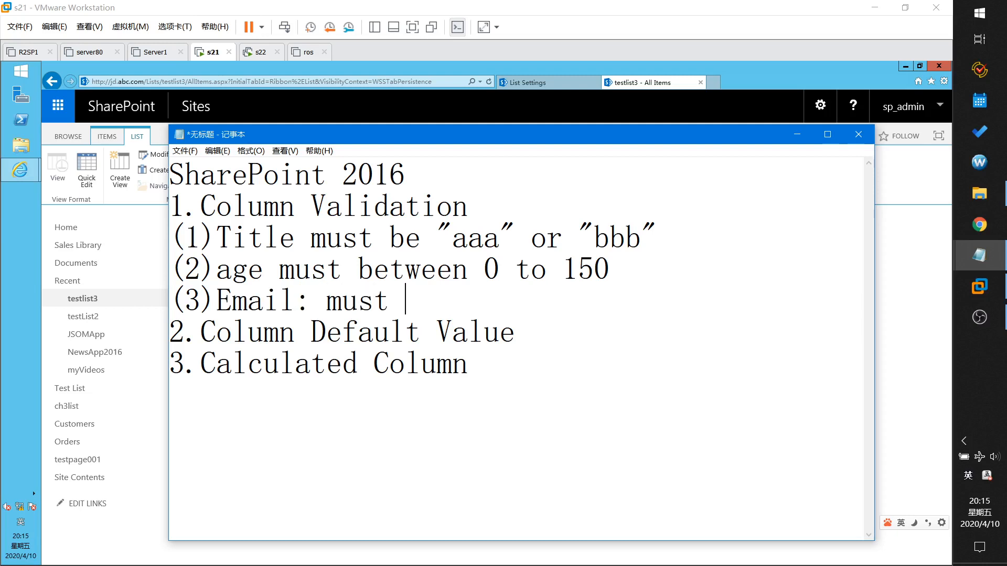
{"action": "type", "text": "include"}
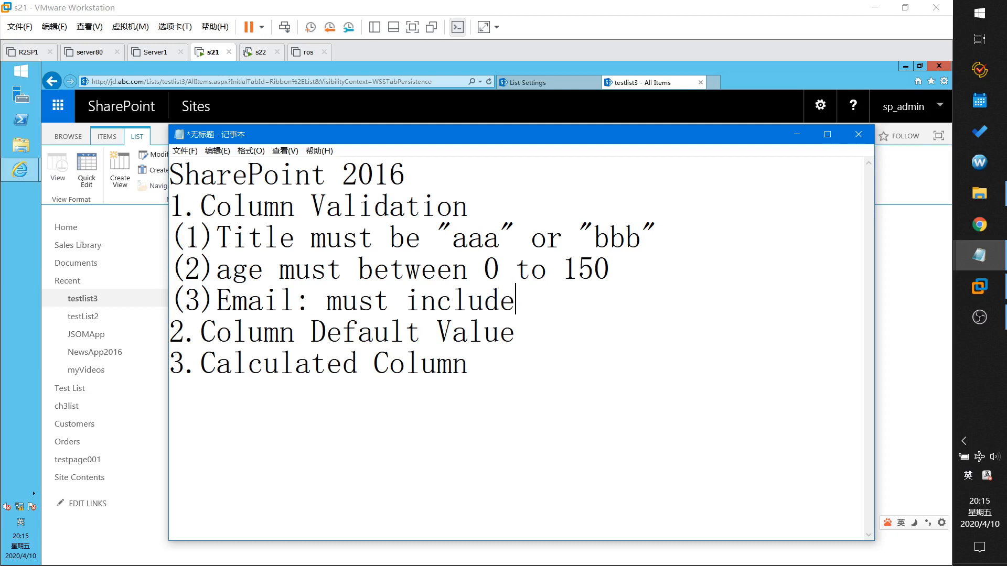
{"action": "type", "text": " a \"@\""}
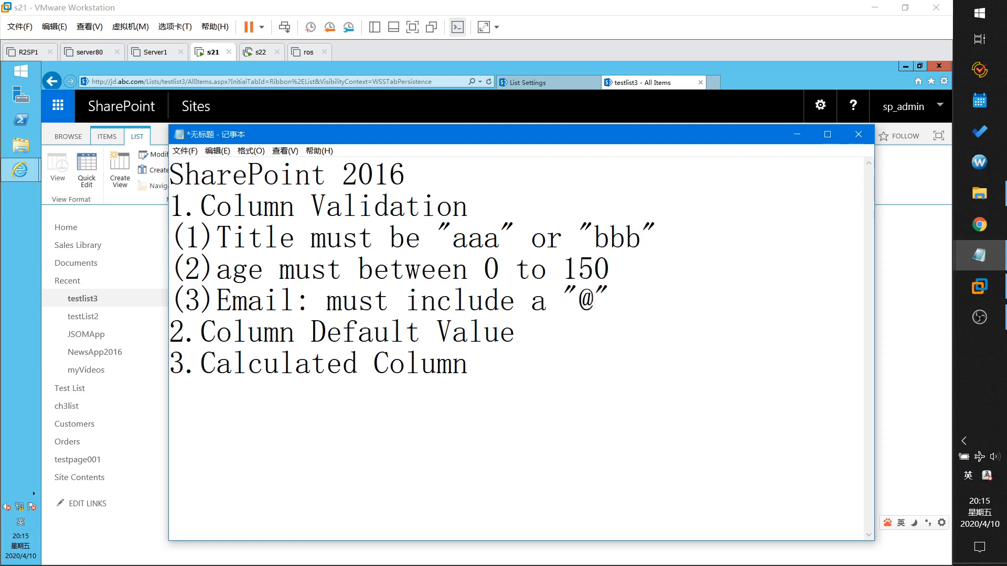
Add an empty item (4) below the Email line in the outline and minimize Notepad.
{"action": "key", "text": "Return"}
{"action": "type", "text": "(4"}
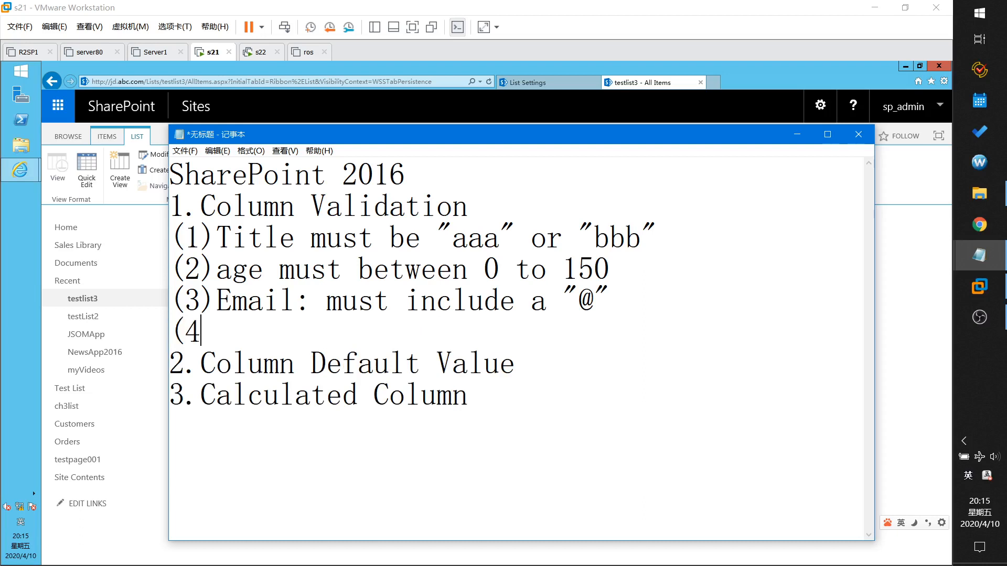
{"action": "type", "text": ")"}
{"action": "left_click", "coordinate": [798, 136]}
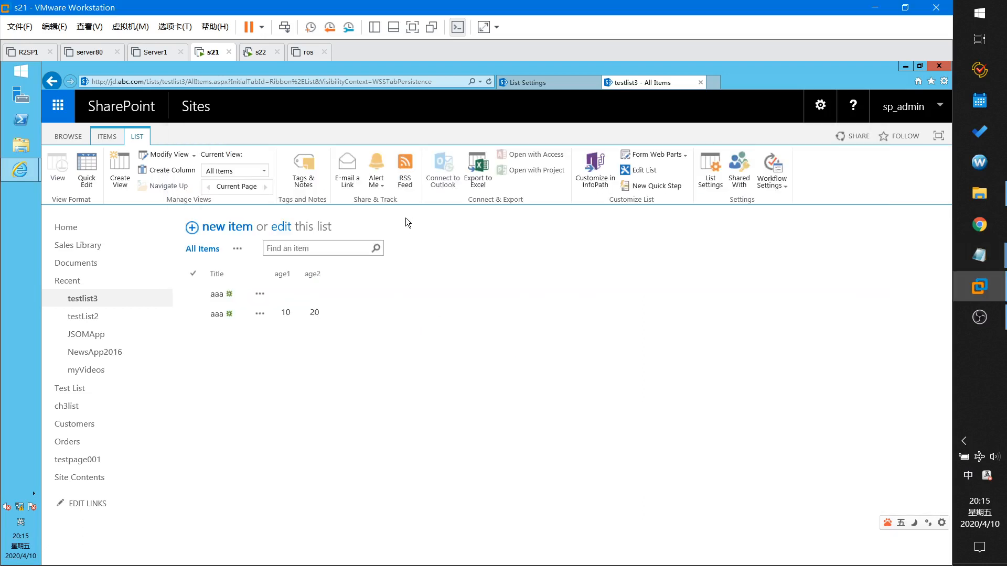
Start a new single-line text column named email in testlist3 with the validation formula =Find("@",email).
{"action": "left_click", "coordinate": [186, 175]}
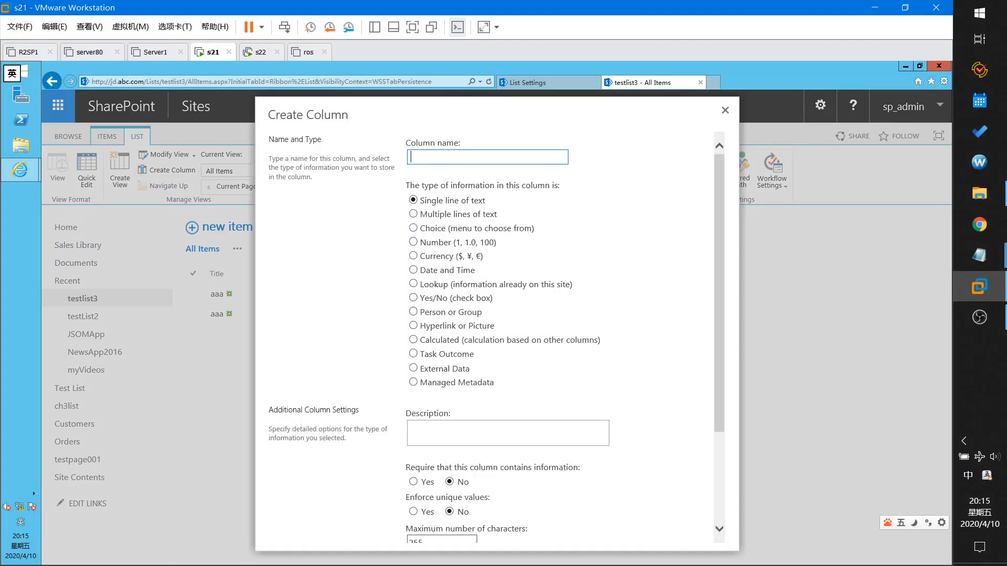
{"action": "type", "text": "email"}
{"action": "scroll", "coordinate": [480, 317], "scroll_direction": "down", "scroll_amount": 3}
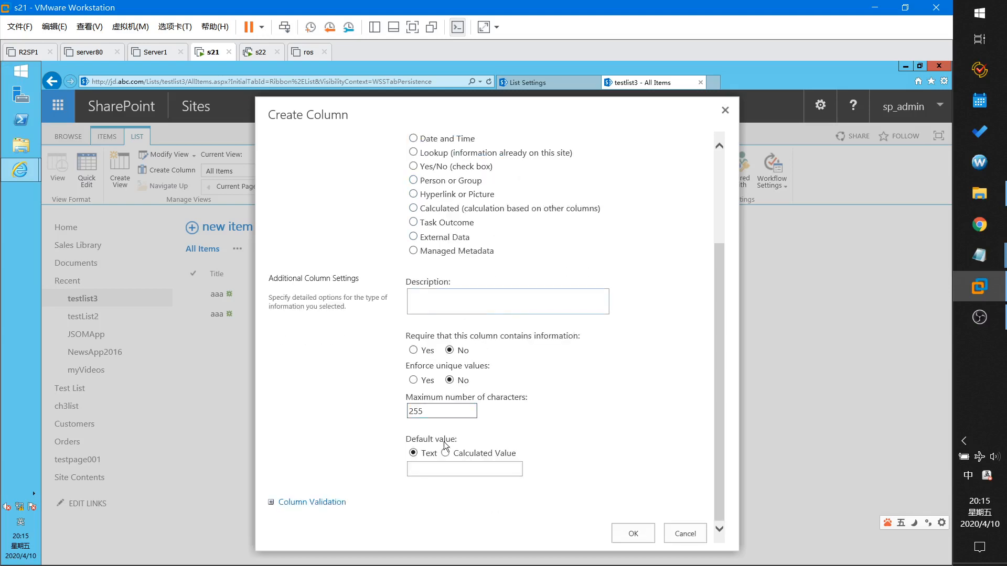
{"action": "left_click", "coordinate": [325, 504]}
{"action": "scroll", "coordinate": [353, 483], "scroll_direction": "down", "scroll_amount": 4}
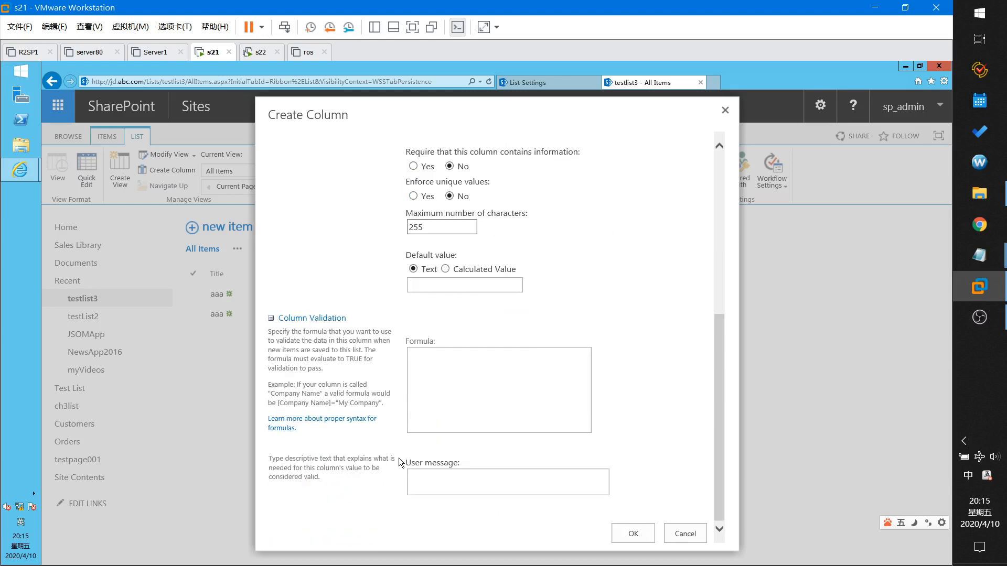
{"action": "left_click", "coordinate": [421, 371]}
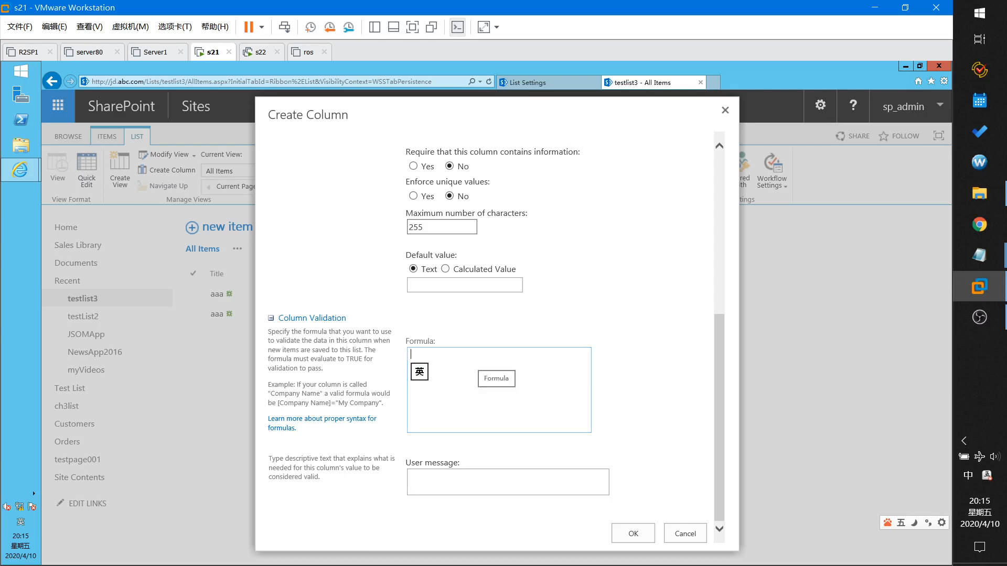
{"action": "type", "text": "=Find"}
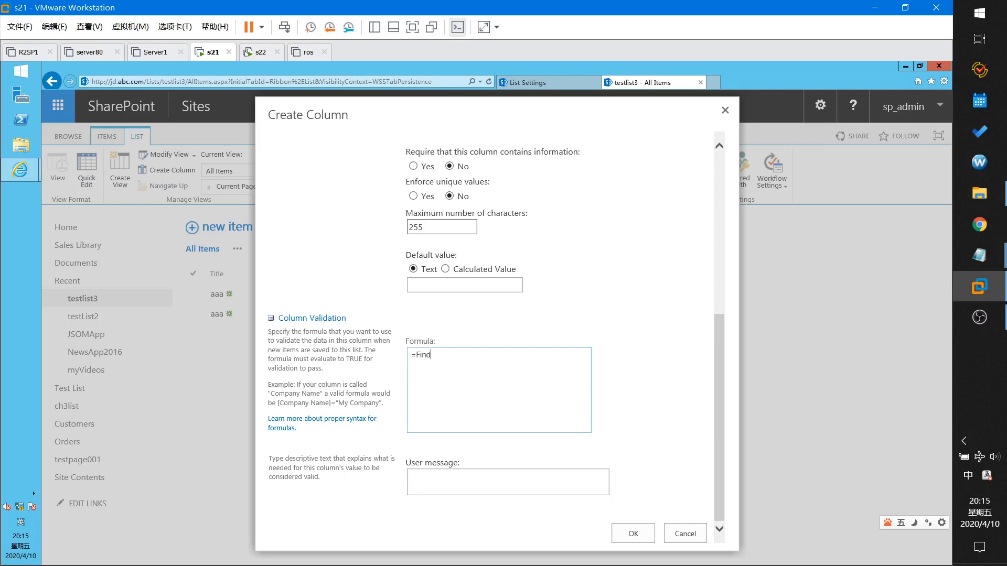
{"action": "type", "text": "(\"@\",email"}
{"action": "left_click_drag", "start_coordinate": [469, 355], "coordinate": [407, 357]}
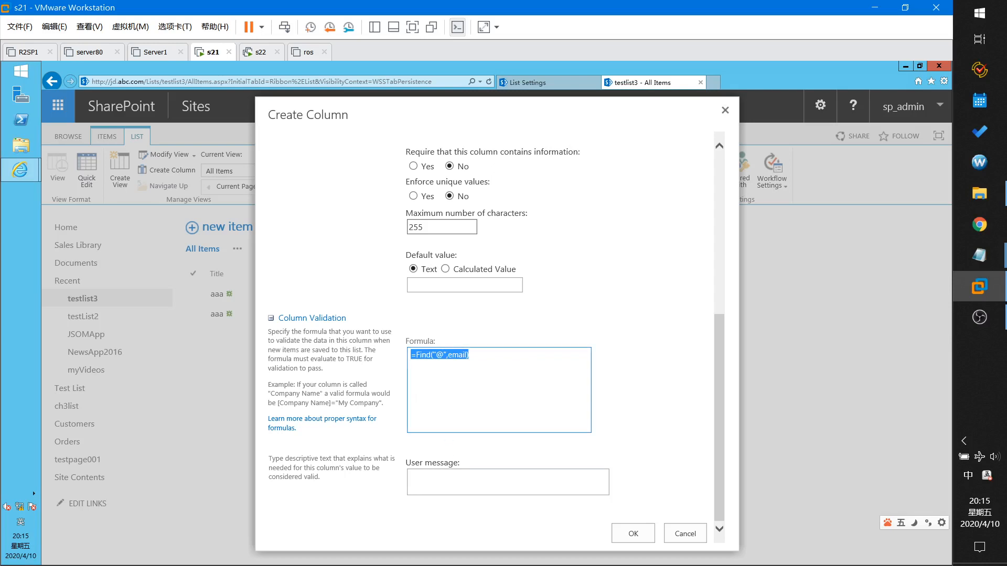
Set the column's validation user message to "not valid email" and create the email column.
{"action": "left_click", "coordinate": [477, 483]}
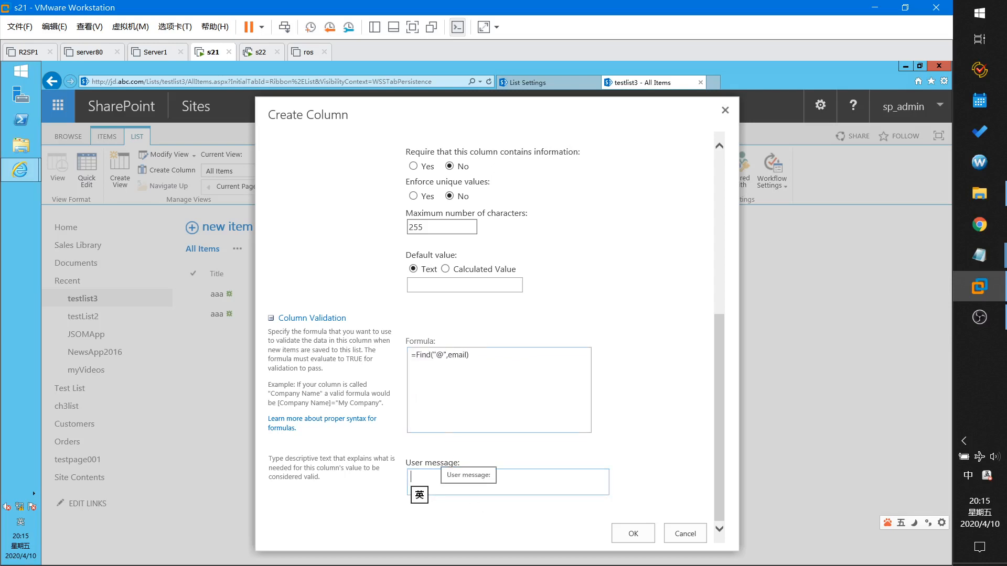
{"action": "type", "text": "th"}
{"action": "key", "text": "BackSpace"}
{"action": "key", "text": "BackSpace"}
{"action": "type", "text": "i"}
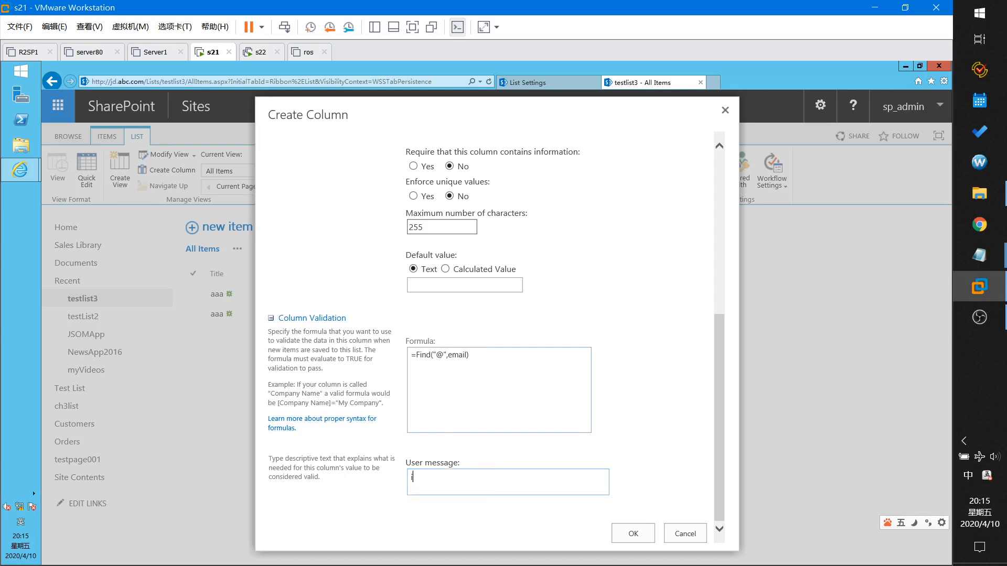
{"action": "key", "text": "BackSpace"}
{"action": "type", "text": "not in"}
{"action": "type", "text": "valid"}
{"action": "key", "text": "BackSpace"}
{"action": "key", "text": "BackSpace"}
{"action": "key", "text": "BackSpace"}
{"action": "key", "text": "BackSpace"}
{"action": "key", "text": "BackSpace"}
{"action": "key", "text": "BackSpace"}
{"action": "key", "text": "BackSpace"}
{"action": "type", "text": "valid email"}
{"action": "left_click", "coordinate": [635, 534]}
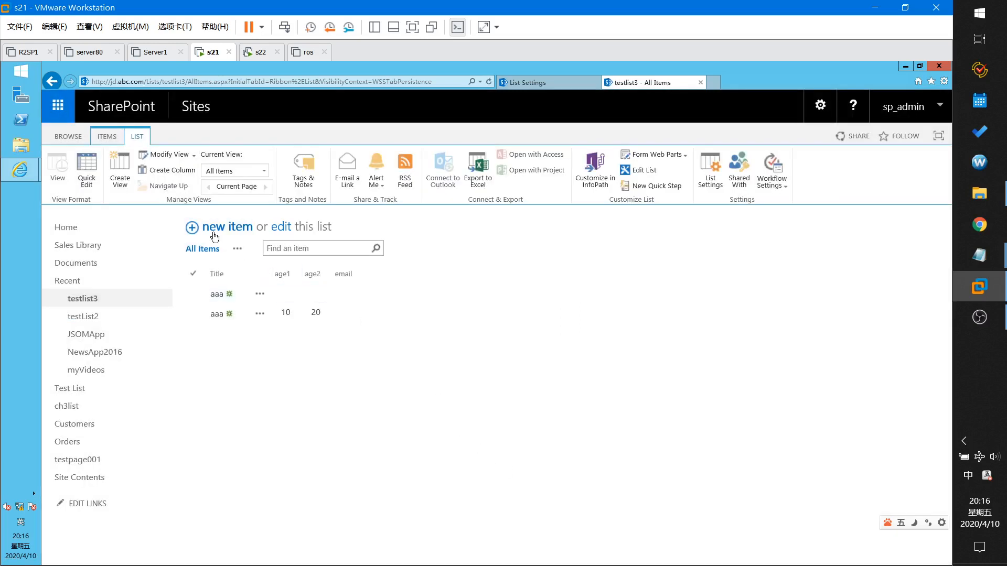
{"action": "left_click", "coordinate": [168, 173]}
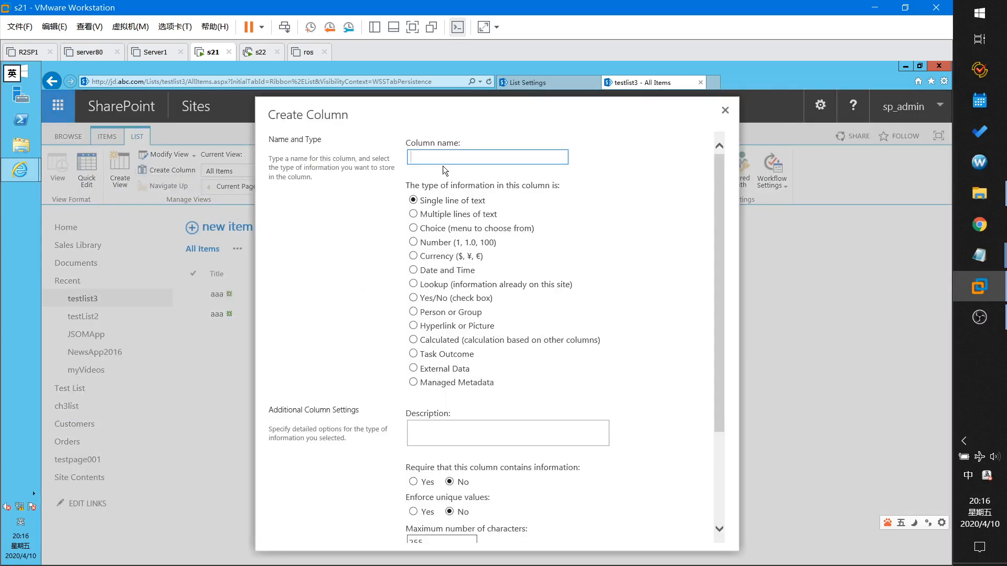
{"action": "type", "text": "a"}
{"action": "left_click", "coordinate": [726, 111]}
Start a new testlist3 item titled aaa with age1 11, age2 11 and email abcdefg, and try to save it.
{"action": "left_click", "coordinate": [219, 227]}
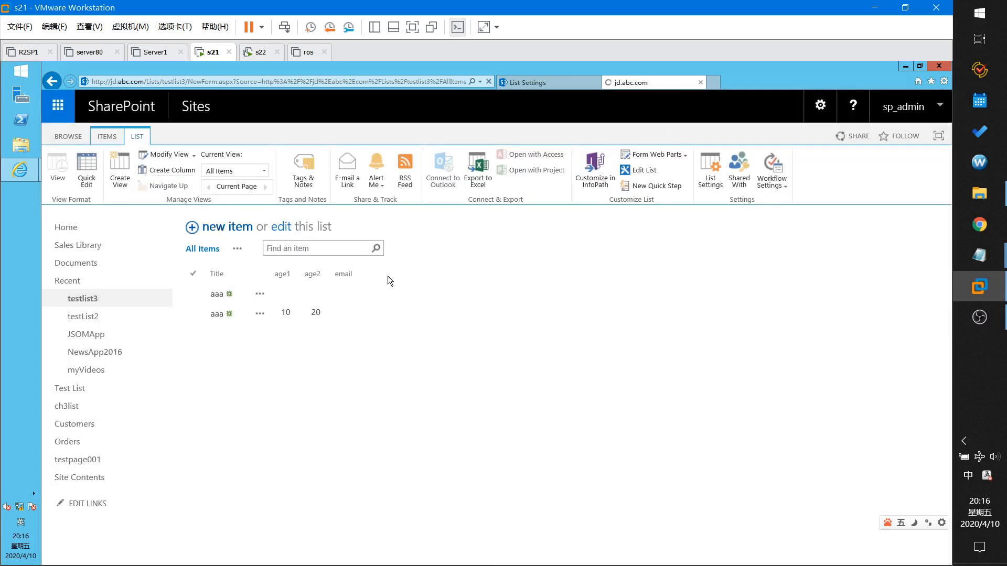
{"action": "type", "text": "aa"}
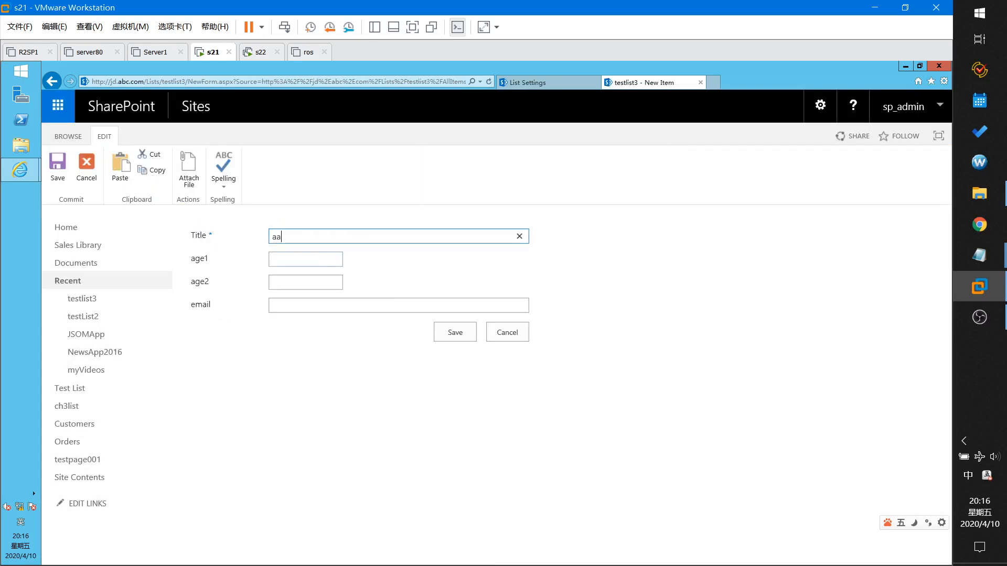
{"action": "type", "text": "a"}
{"action": "key", "text": "Tab"}
{"action": "type", "text": "11"}
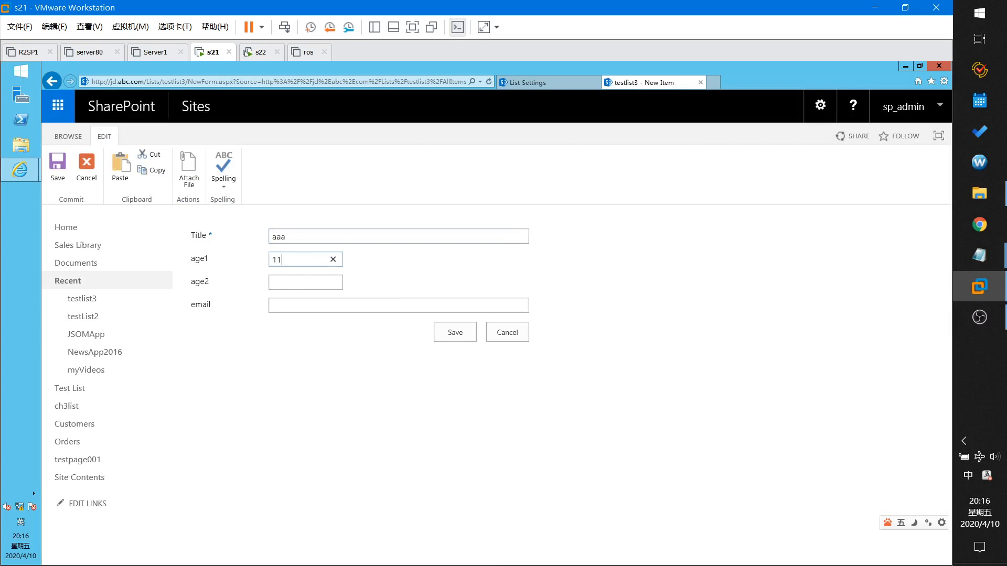
{"action": "key", "text": "Tab"}
{"action": "type", "text": "11"}
{"action": "key", "text": "Tab"}
{"action": "type", "text": "abcdef"}
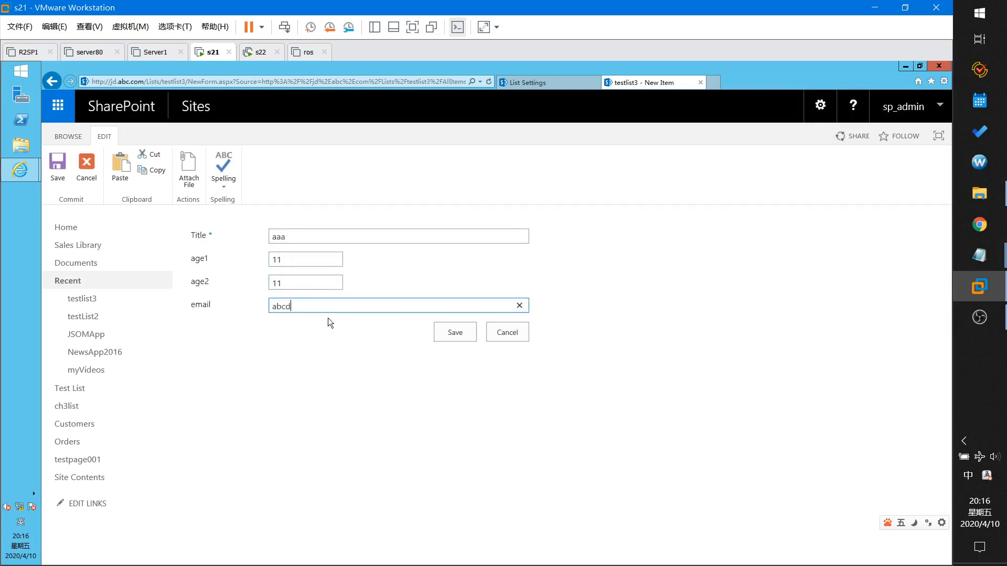
{"action": "left_click", "coordinate": [453, 336]}
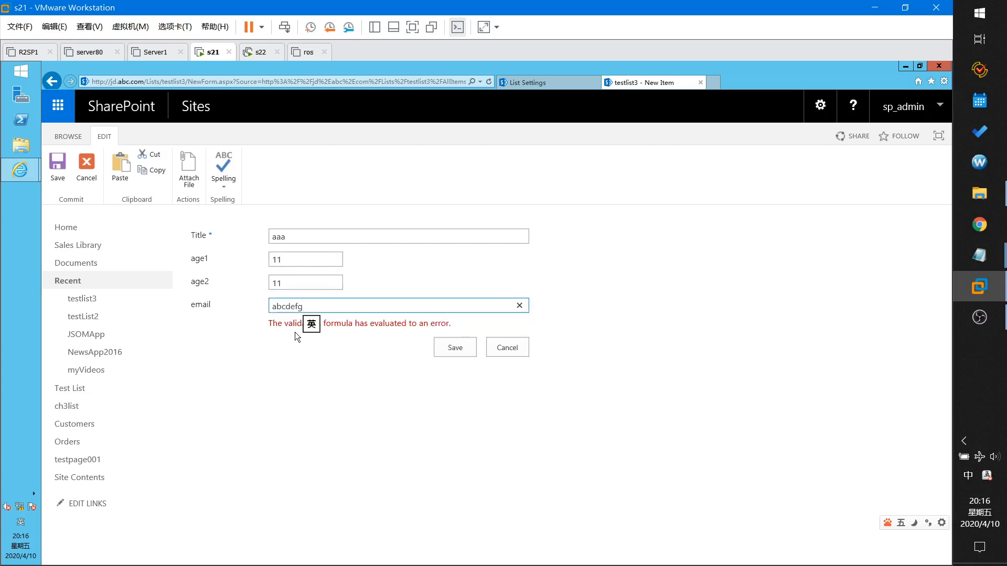
{"action": "left_click_drag", "start_coordinate": [268, 323], "coordinate": [451, 323]}
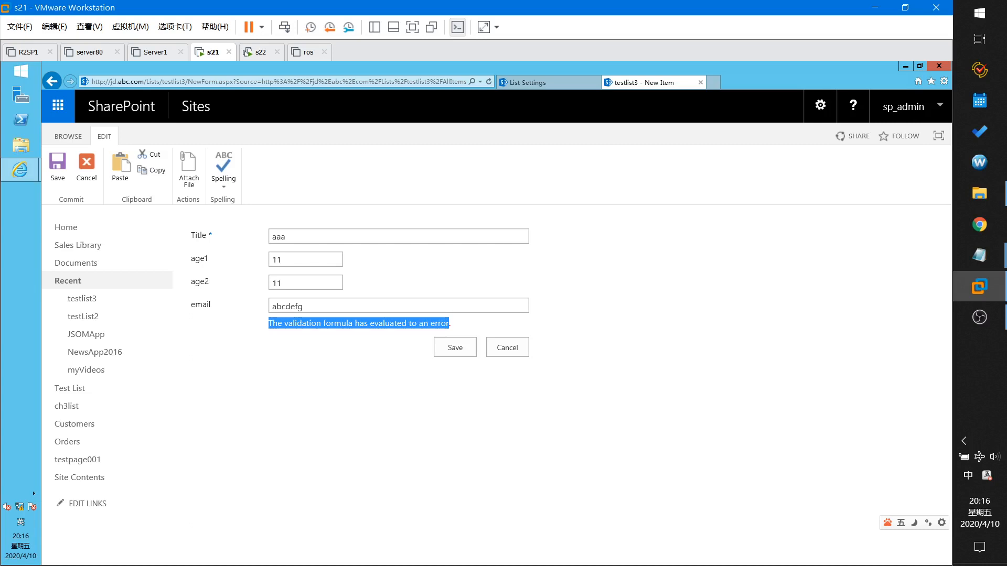
Replace the item's email with a short test address containing "@" and save the item.
{"action": "left_click", "coordinate": [326, 307]}
{"action": "key", "text": "ctrl+a"}
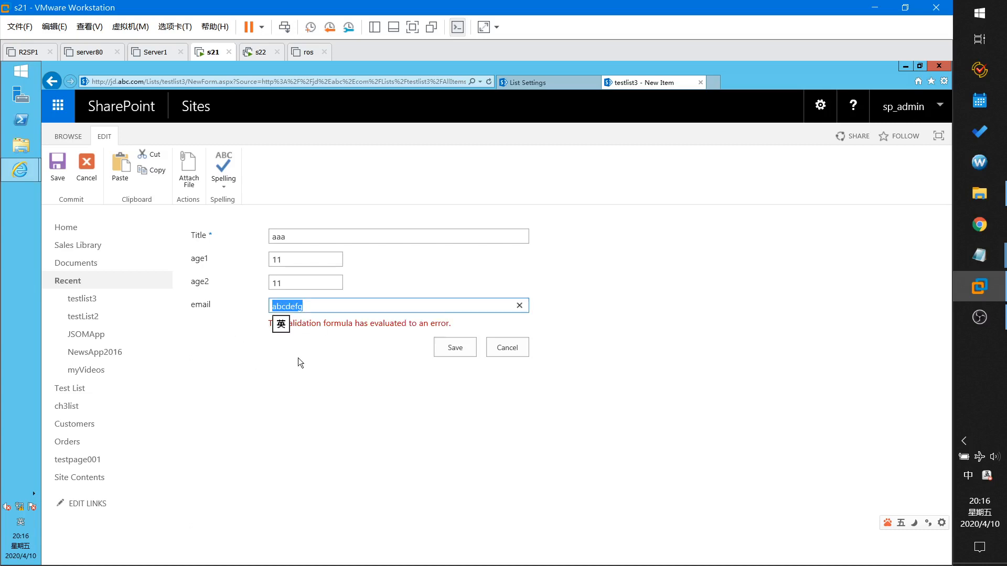
{"action": "type", "text": "a@b"}
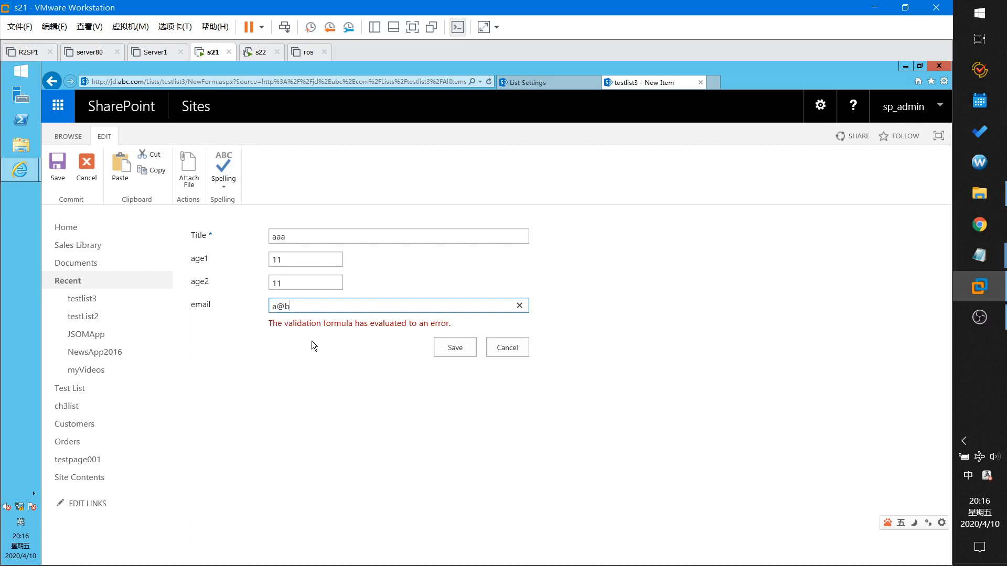
{"action": "left_click", "coordinate": [458, 347]}
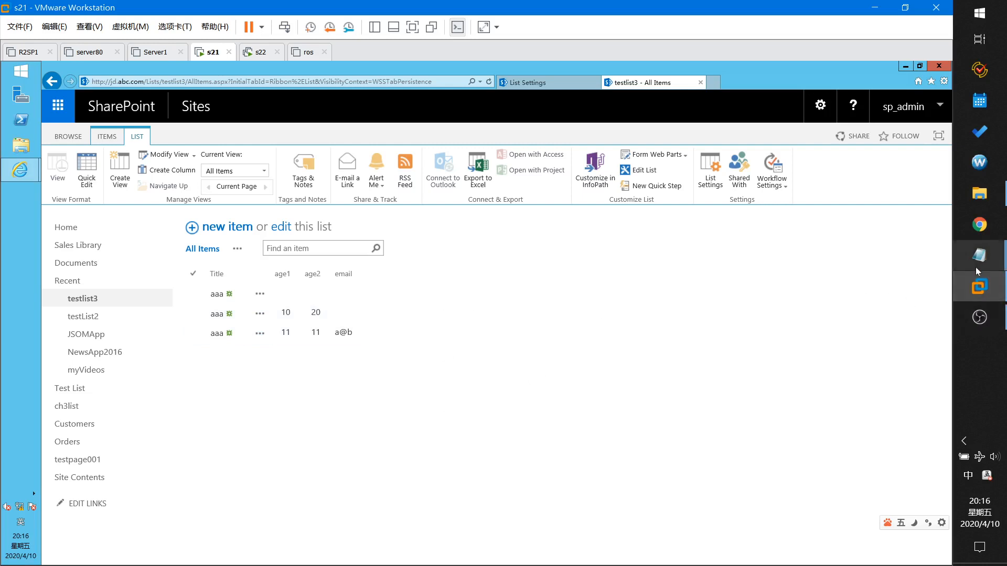
Switch to the Notepad outline and complete item (4) as "phone number: 11 bit, all is number".
{"action": "mouse_move", "coordinate": [978, 257]}
{"action": "left_click", "coordinate": [905, 231]}
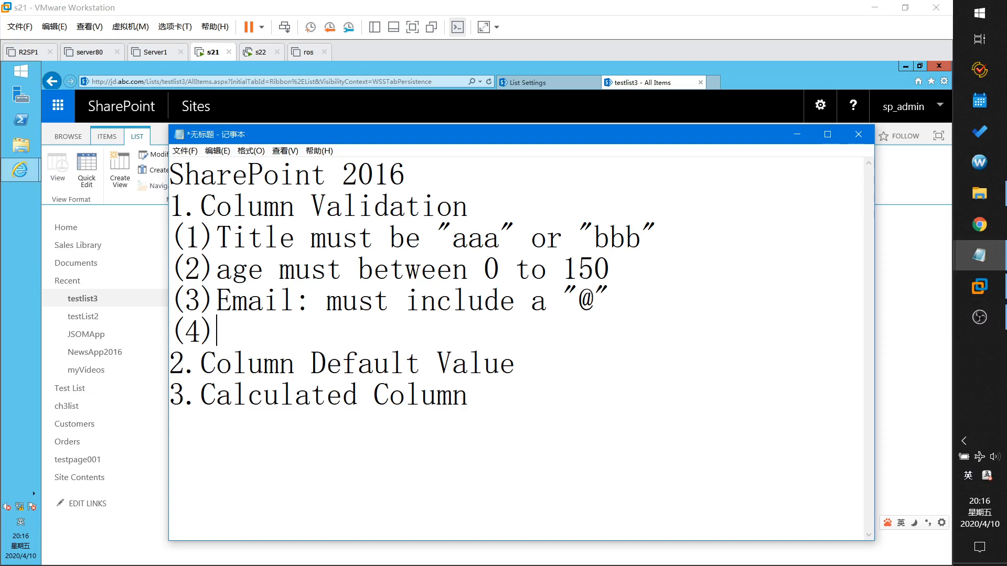
{"action": "type", "text": "ch"}
{"action": "key", "text": "BackSpace"}
{"action": "key", "text": "BackSpace"}
{"action": "type", "text": "phone"}
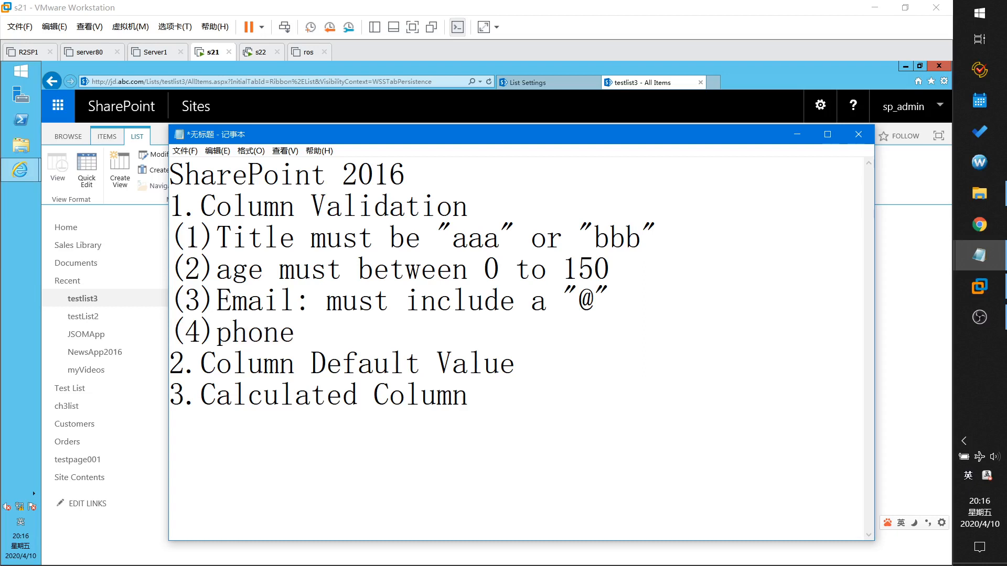
{"action": "type", "text": " number"}
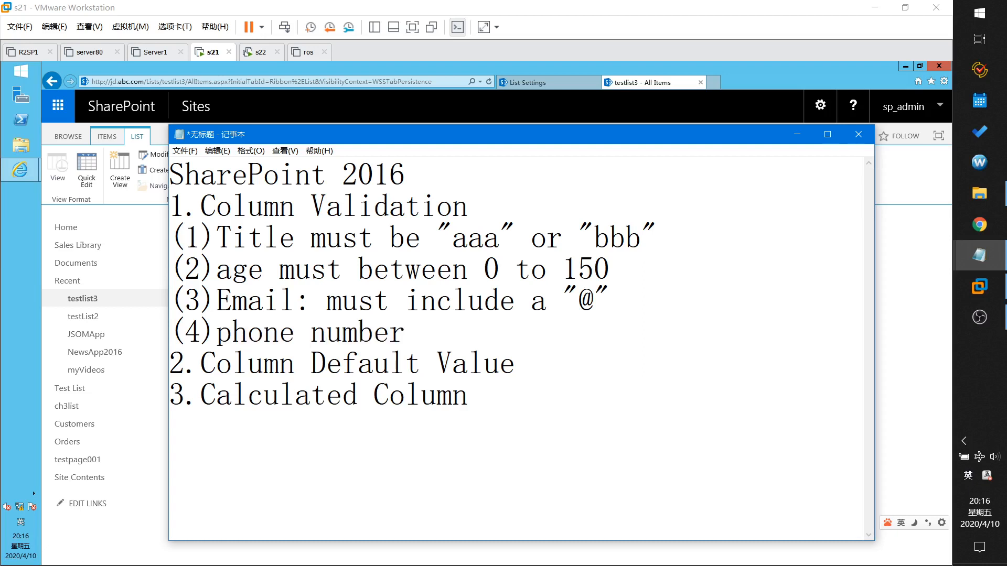
{"action": "type", "text": ":  11 bit"}
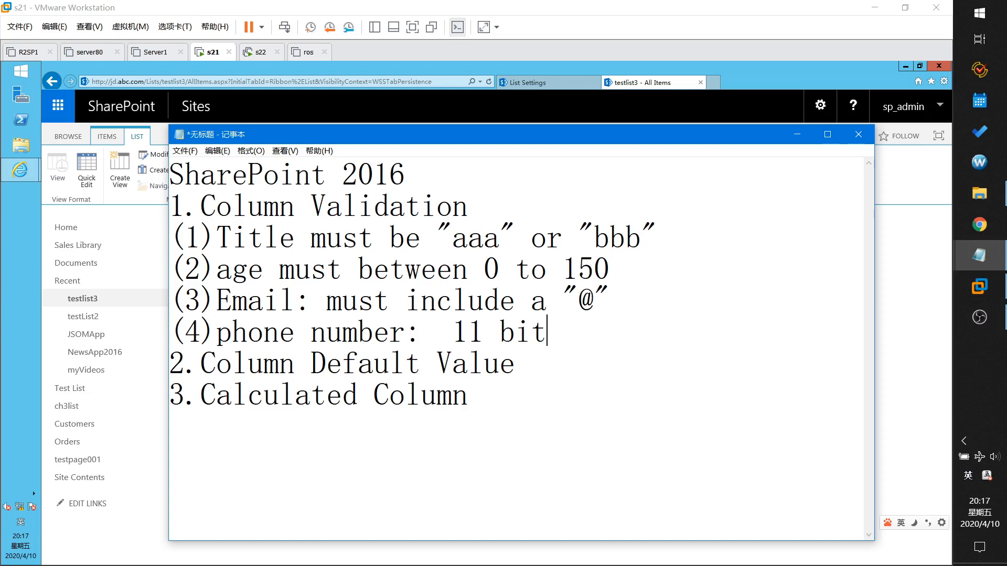
{"action": "type", "text": ", all is number"}
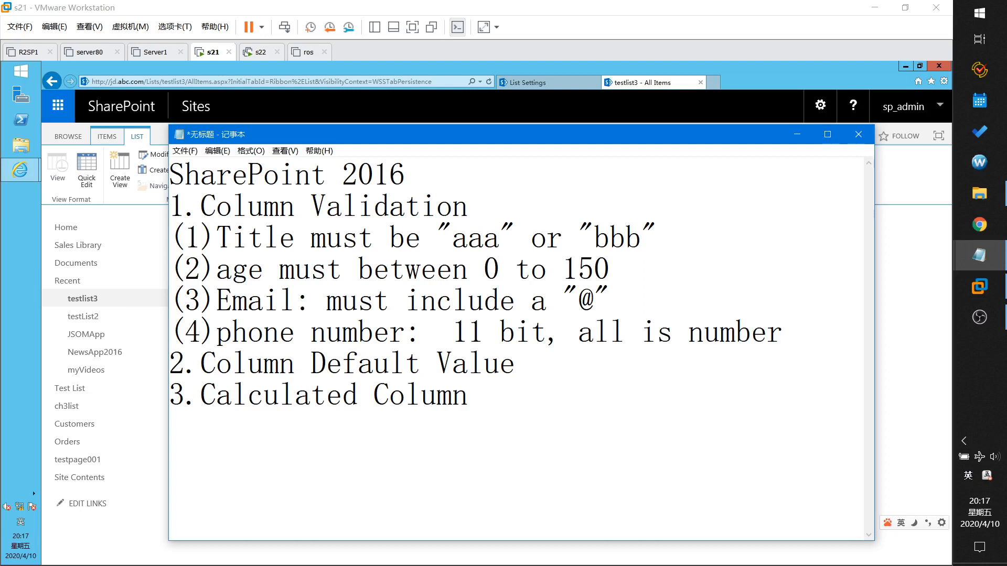
Insert a blank line below the phone number item in the outline and minimize Notepad.
{"action": "left_click_drag", "start_coordinate": [437, 331], "coordinate": [782, 330]}
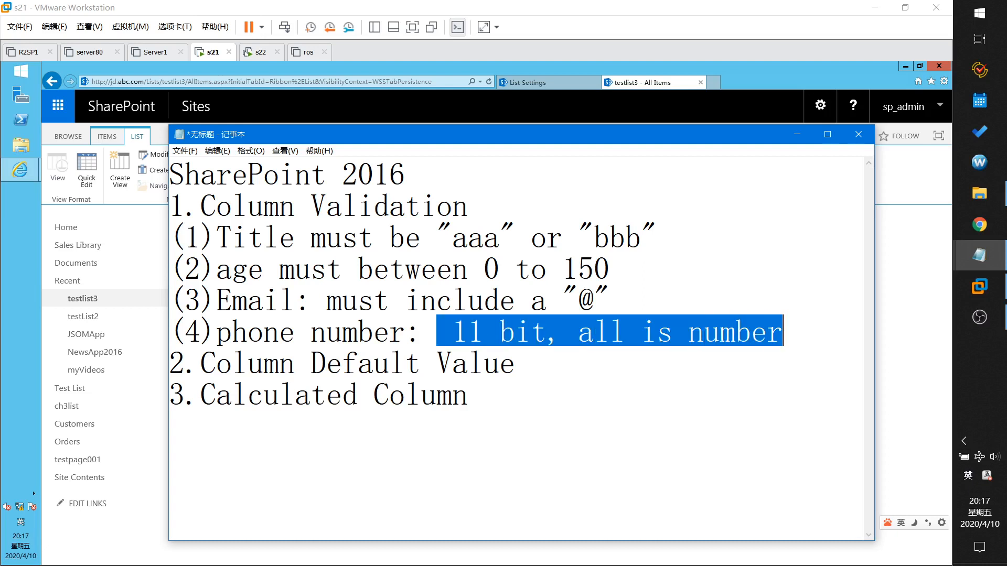
{"action": "left_click", "coordinate": [782, 330]}
{"action": "key", "text": "Return"}
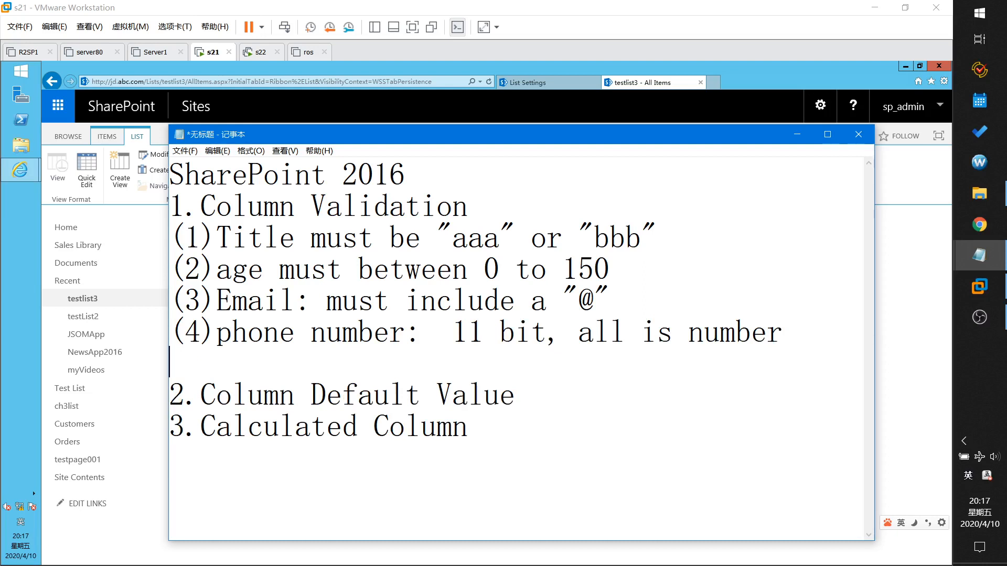
{"action": "left_click", "coordinate": [280, 331]}
{"action": "left_click", "coordinate": [804, 133]}
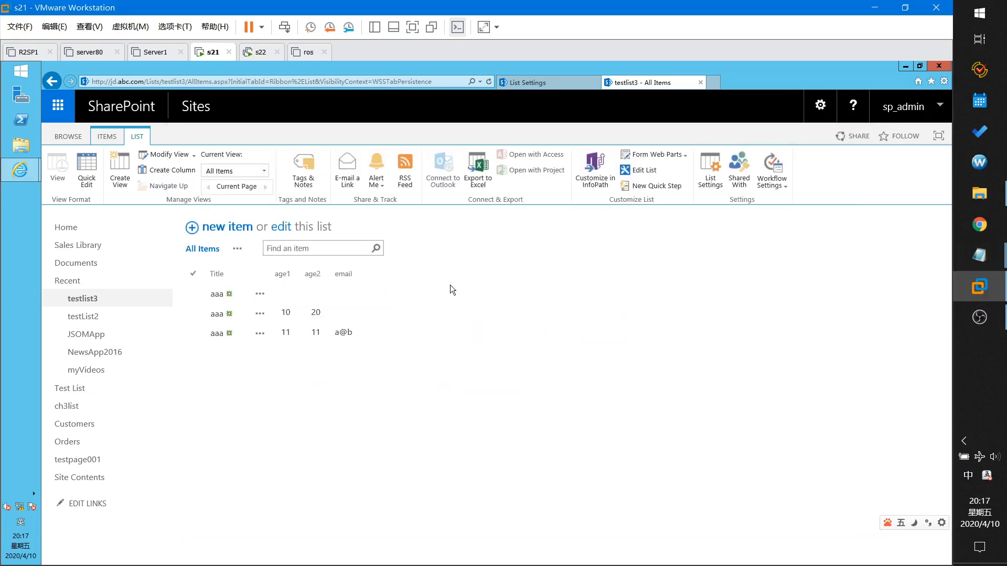
Start a new single-line-of-text column named phone in testlist3 and expand its column validation settings.
{"action": "left_click", "coordinate": [169, 170]}
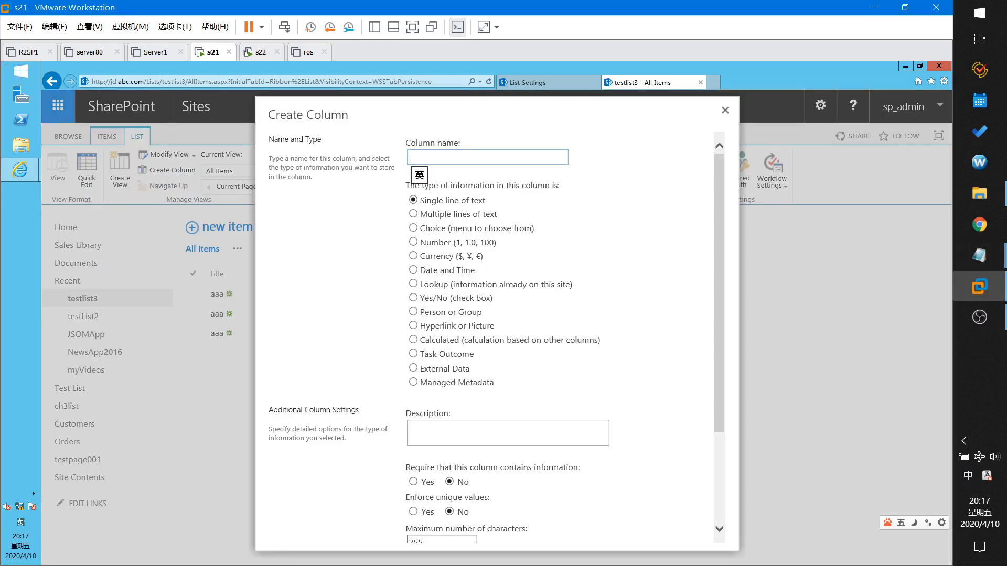
{"action": "type", "text": "phone"}
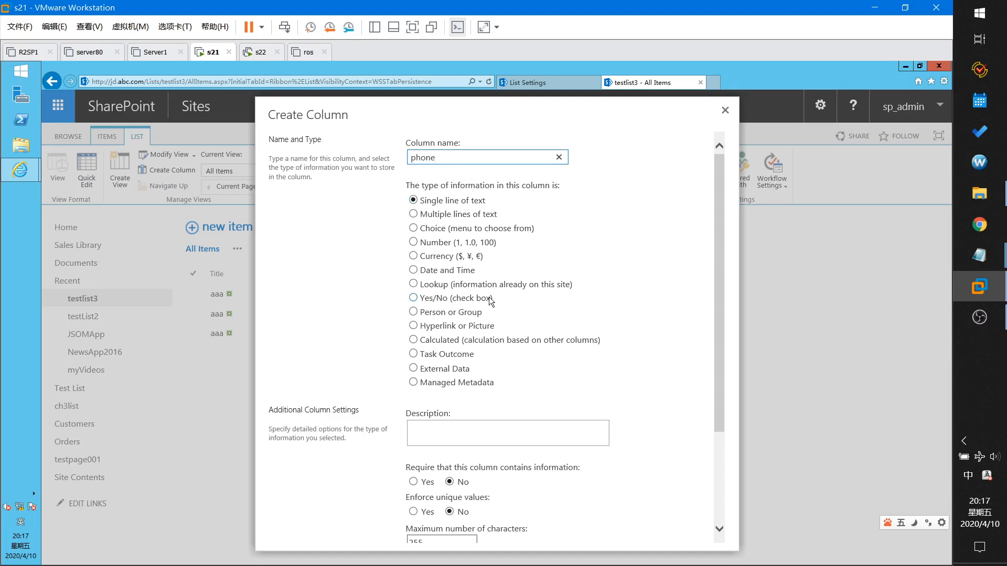
{"action": "scroll", "coordinate": [492, 302], "scroll_direction": "down", "scroll_amount": 2}
{"action": "scroll", "coordinate": [470, 392], "scroll_direction": "down", "scroll_amount": 2}
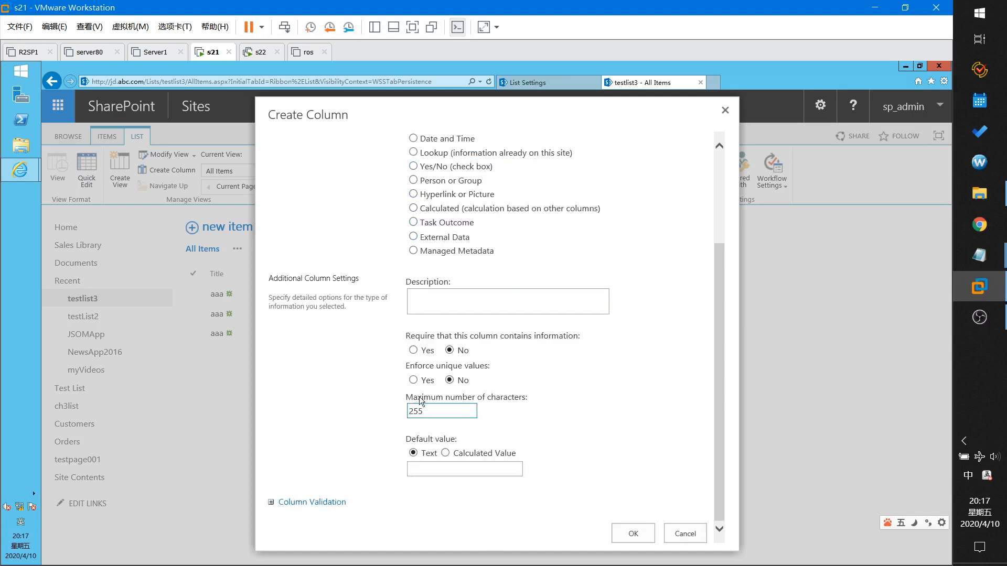
{"action": "left_click", "coordinate": [309, 502]}
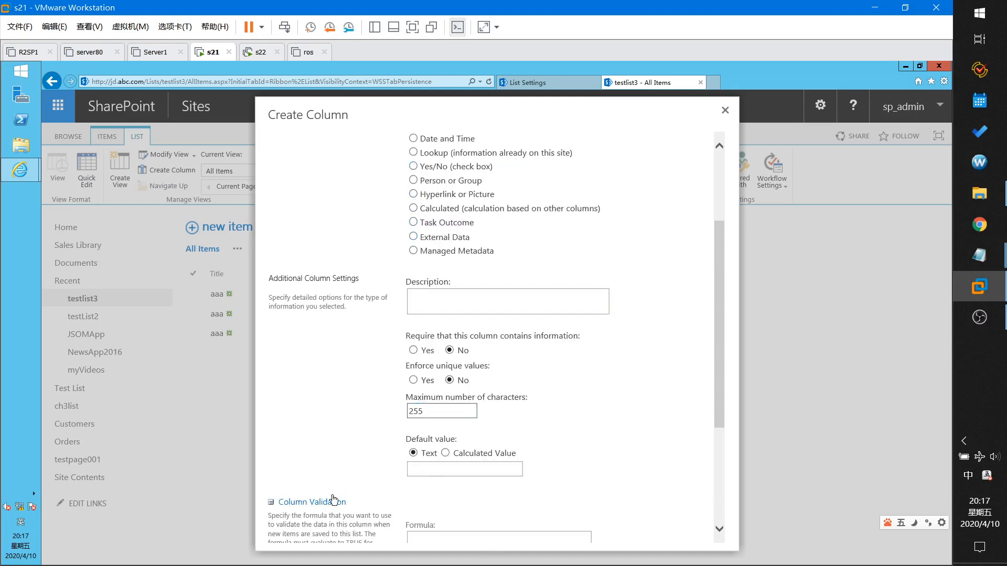
Set the phone column's validation formula to =and(len(phone)=11,if(iserror(1*phone),false,true)).
{"action": "scroll", "coordinate": [341, 496], "scroll_direction": "down", "scroll_amount": 5}
{"action": "left_click", "coordinate": [422, 420]}
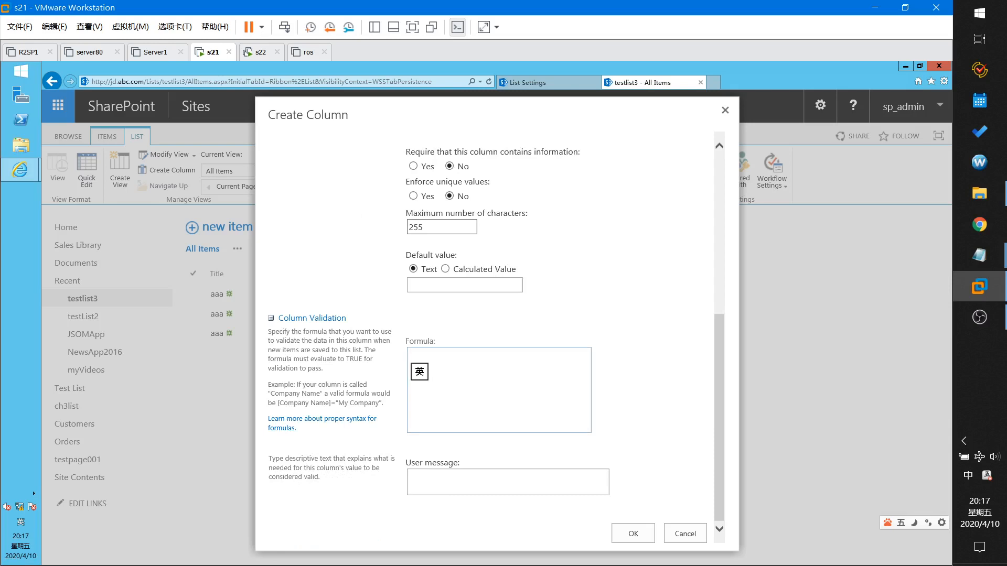
{"action": "type", "text": "="}
{"action": "type", "text": "and(len(phone"}
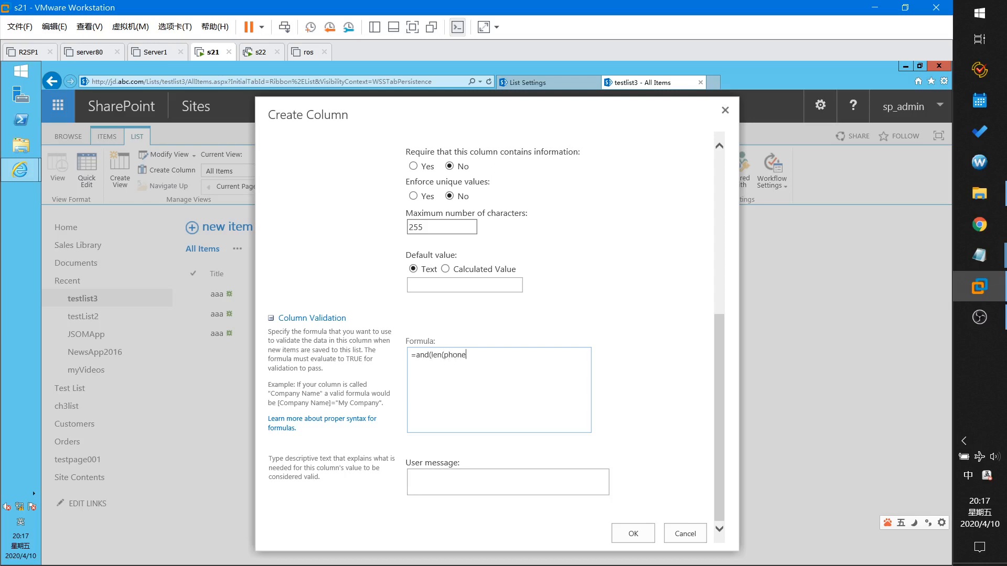
{"action": "type", "text": ")=11,if(iserror(1*phone),"}
{"action": "left_click_drag", "start_coordinate": [521, 355], "coordinate": [534, 355]}
{"action": "left_click", "coordinate": [550, 357]}
{"action": "type", "text": "false,true"}
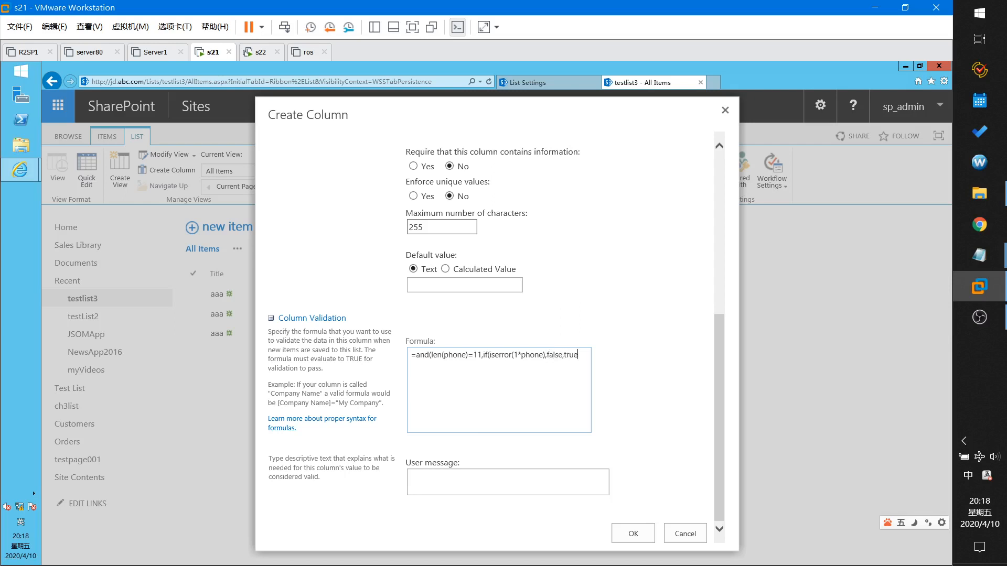
{"action": "type", "text": "))"}
Set the validation user message to "not valid phone number" and create the phone column.
{"action": "left_click", "coordinate": [461, 493]}
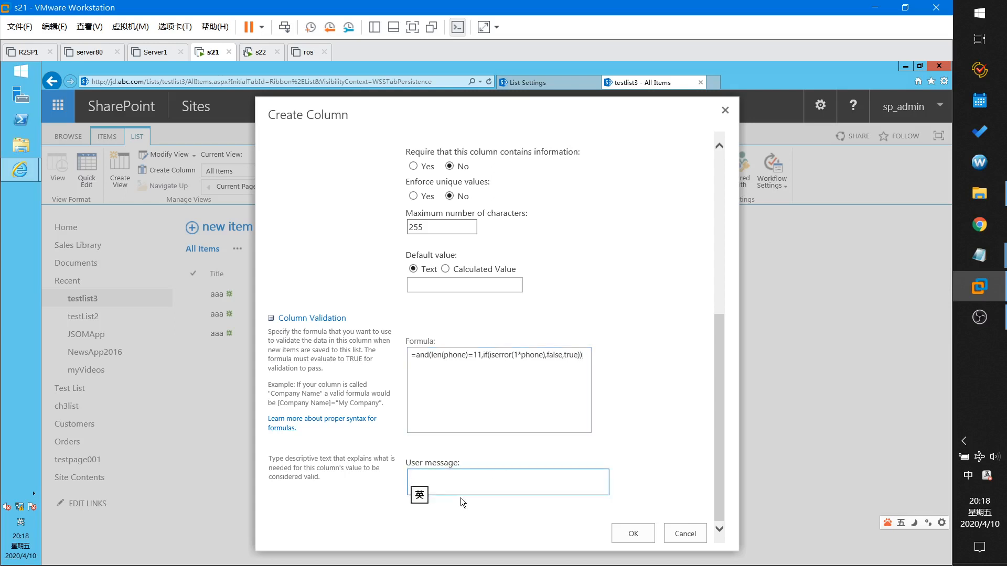
{"action": "type", "text": "not val"}
{"action": "type", "text": "id phone number"}
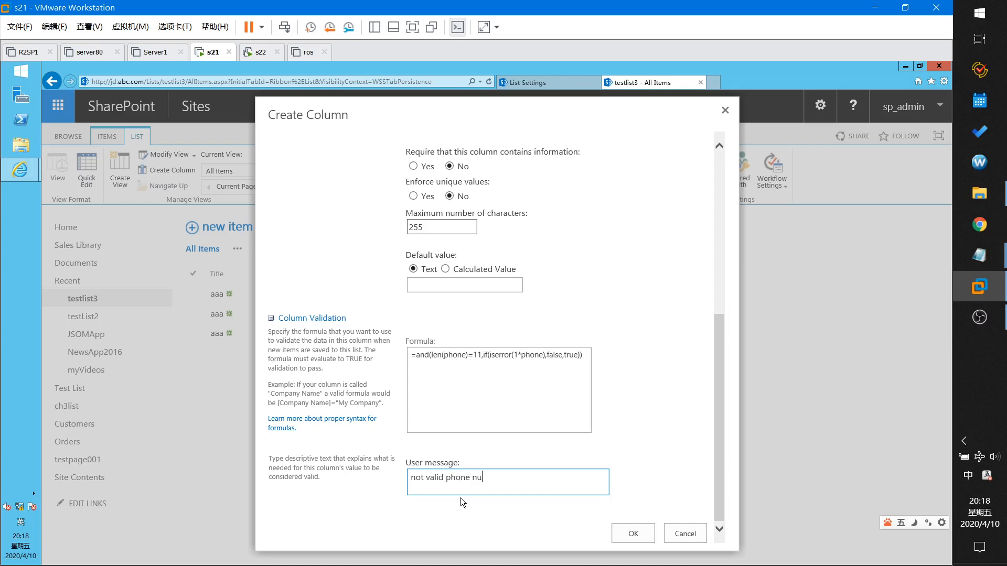
{"action": "left_click", "coordinate": [629, 533]}
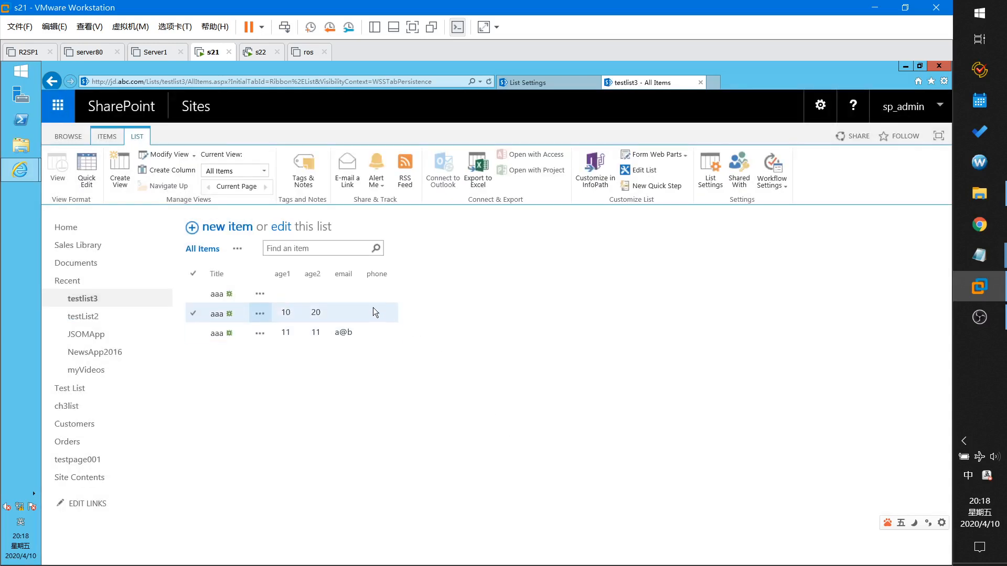
{"action": "left_click", "coordinate": [163, 173]}
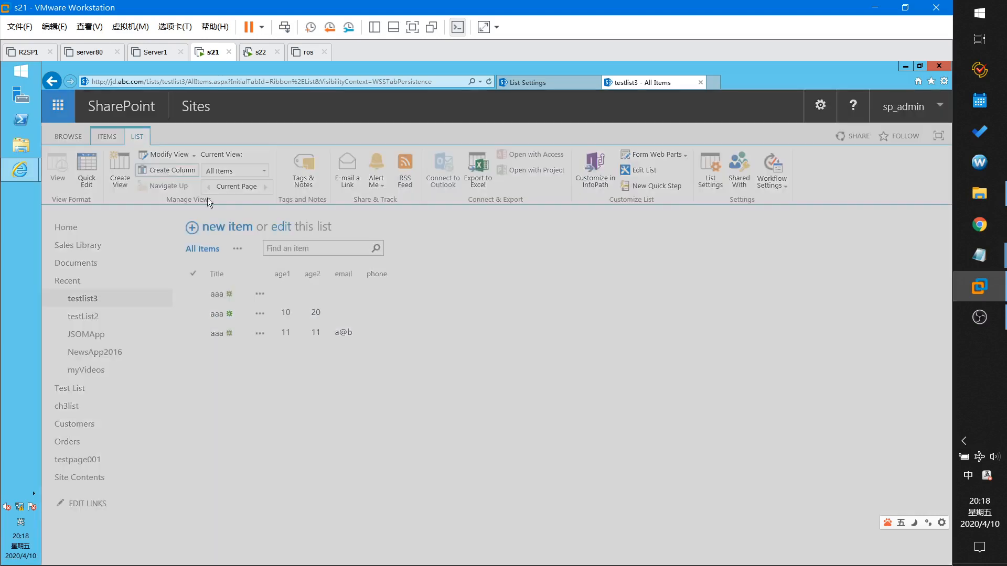
{"action": "type", "text": "aa"}
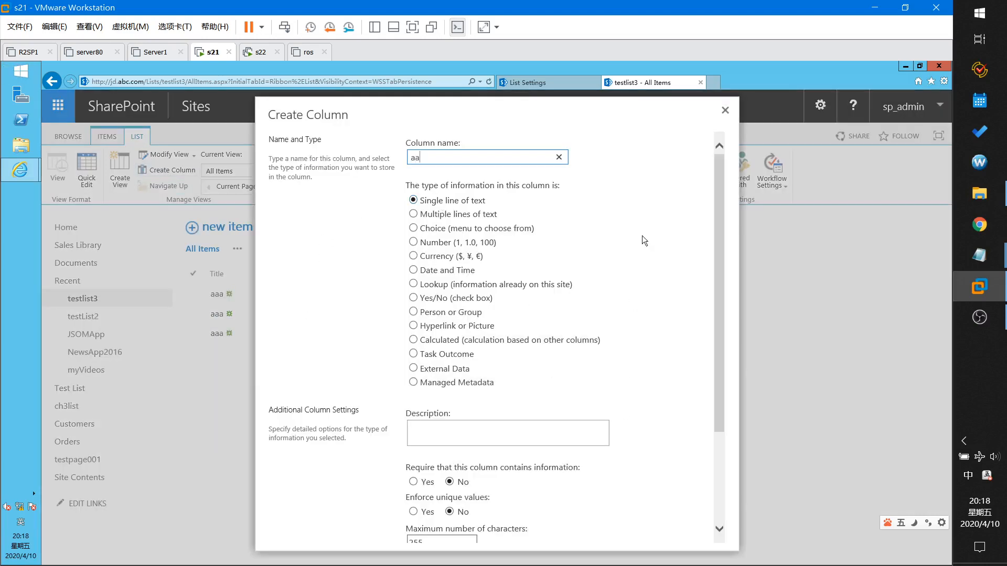
{"action": "left_click", "coordinate": [725, 110]}
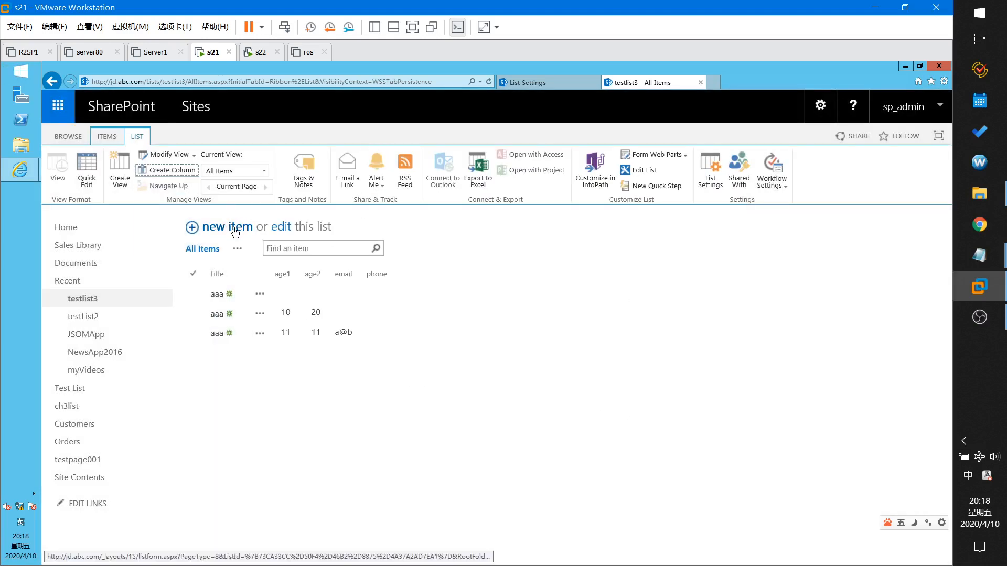
Start a new testlist3 item titled aaa with age1 11 and age2 11.
{"action": "left_click", "coordinate": [234, 227]}
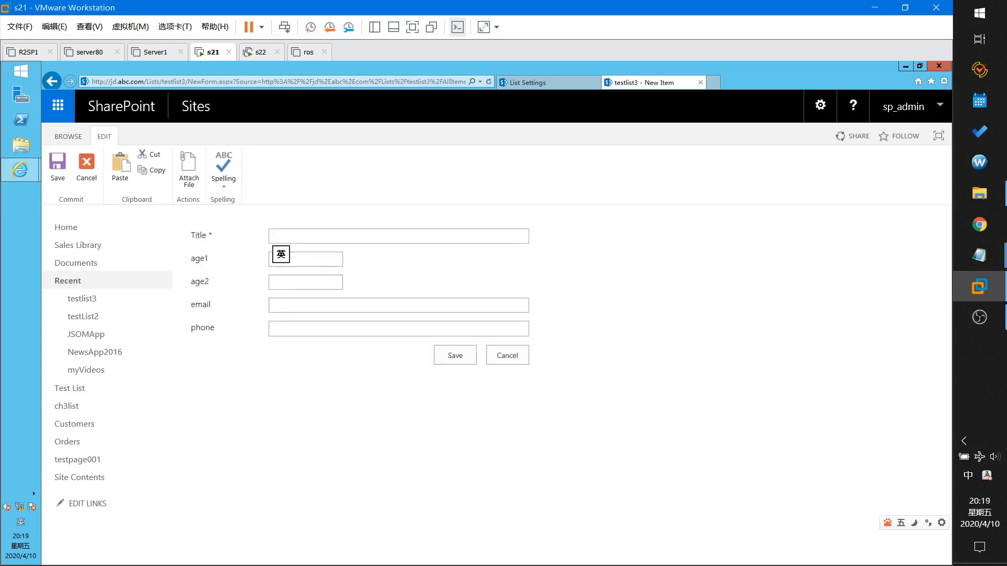
{"action": "type", "text": "tes"}
{"action": "key", "text": "BackSpace"}
{"action": "key", "text": "BackSpace"}
{"action": "key", "text": "BackSpace"}
{"action": "type", "text": "aaa"}
{"action": "key", "text": "Tab"}
{"action": "type", "text": "11"}
{"action": "key", "text": "Tab"}
{"action": "type", "text": "11"}
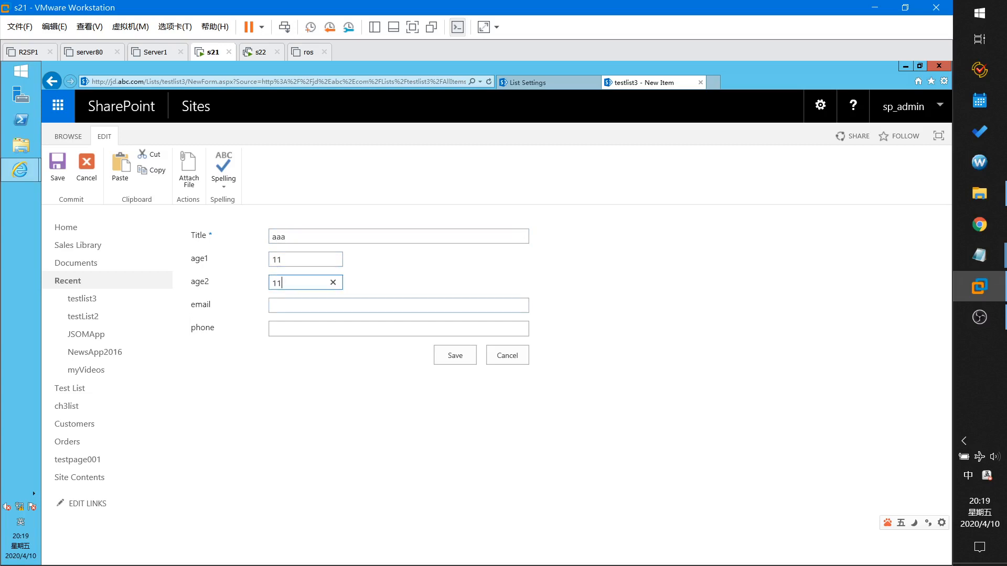
Fill in a short test email containing "@", enter fdasfdsafdsa as the phone, and try to save the item.
{"action": "key", "text": "Tab"}
{"action": "type", "text": "a@b"}
{"action": "key", "text": "Tab"}
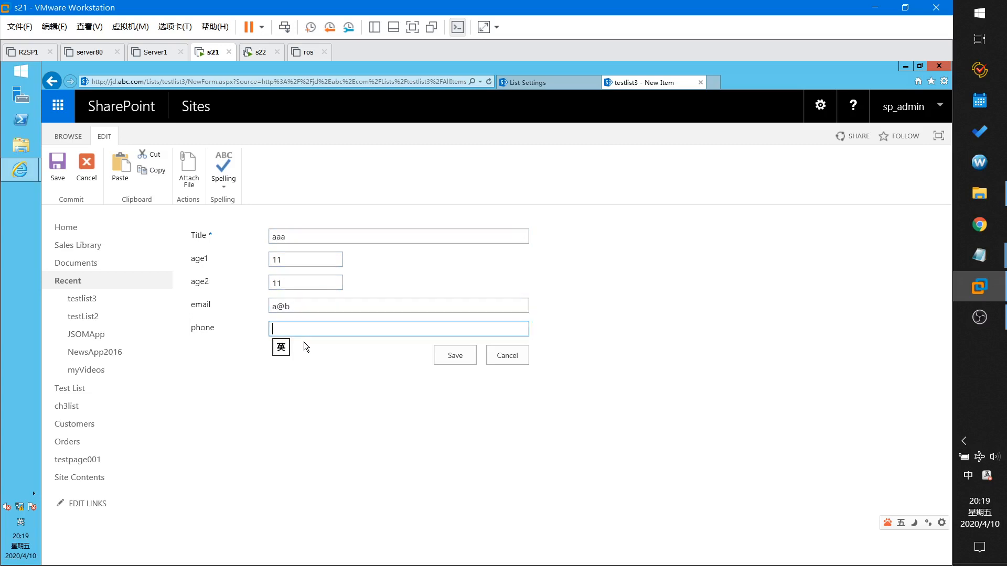
{"action": "type", "text": "fdasfdsafdsa"}
{"action": "left_click", "coordinate": [461, 363]}
Replace the item's phone value with a 12-digit test number and try to save the item again.
{"action": "left_click_drag", "start_coordinate": [269, 347], "coordinate": [244, 323]}
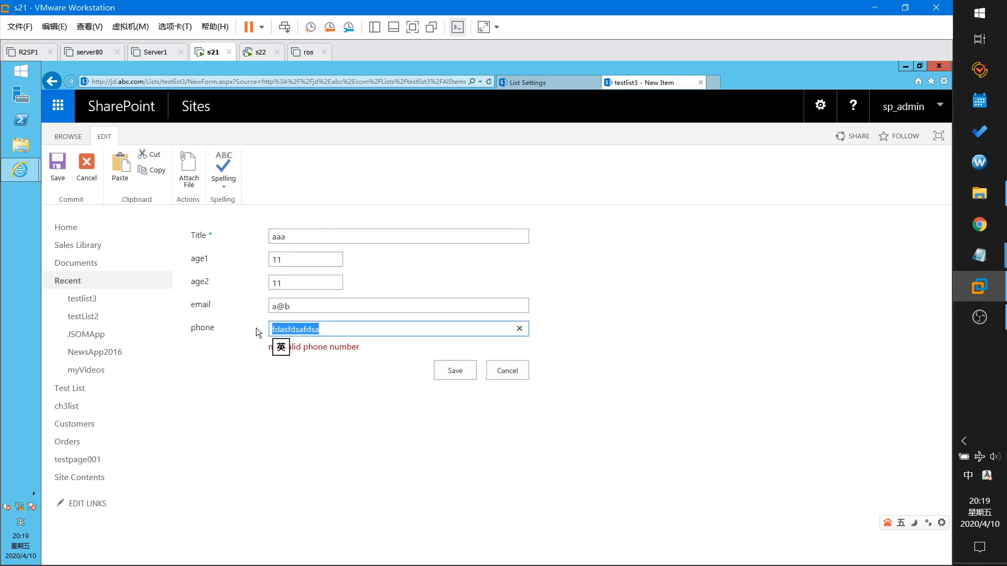
{"action": "type", "text": "123456"}
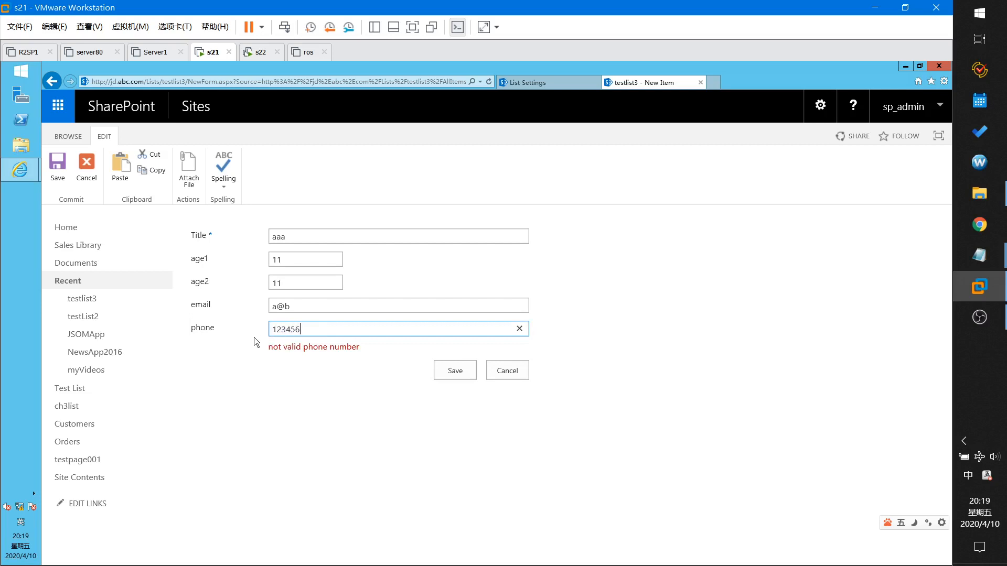
{"action": "type", "text": "789"}
{"action": "type", "text": "011"}
{"action": "key", "text": "shift+Left"}
{"action": "key", "text": "shift+Left"}
{"action": "key", "text": "shift+Left"}
{"action": "key", "text": "shift+Home"}
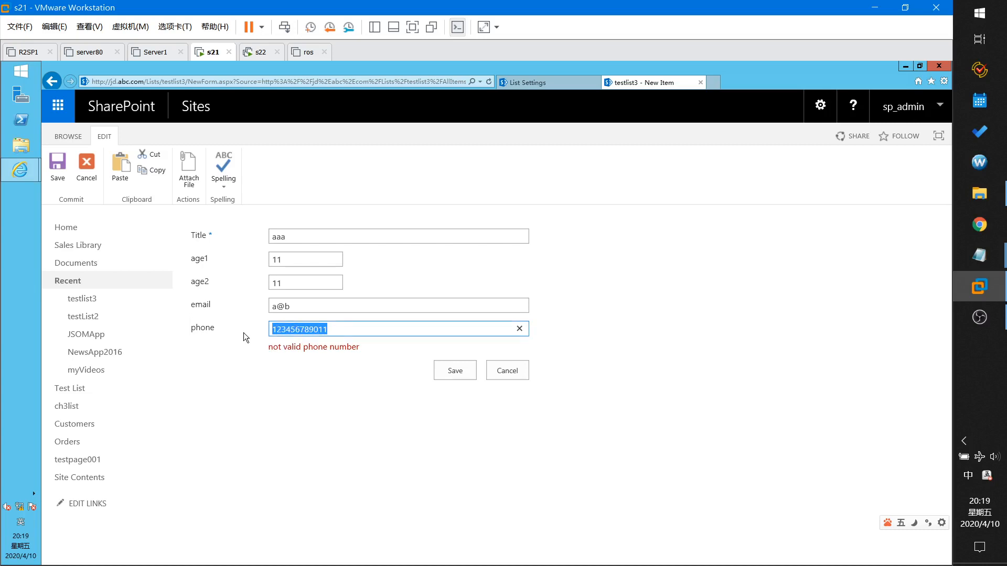
{"action": "left_click", "coordinate": [448, 371]}
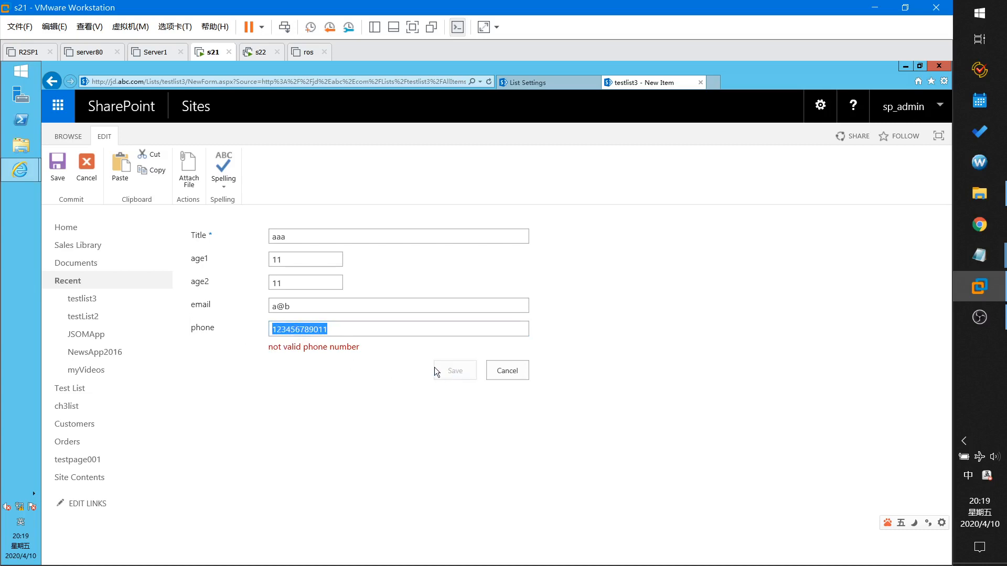
Remove the last digit of the phone value to leave an 11-digit number and save the item.
{"action": "left_click", "coordinate": [331, 330]}
{"action": "left_click", "coordinate": [341, 329]}
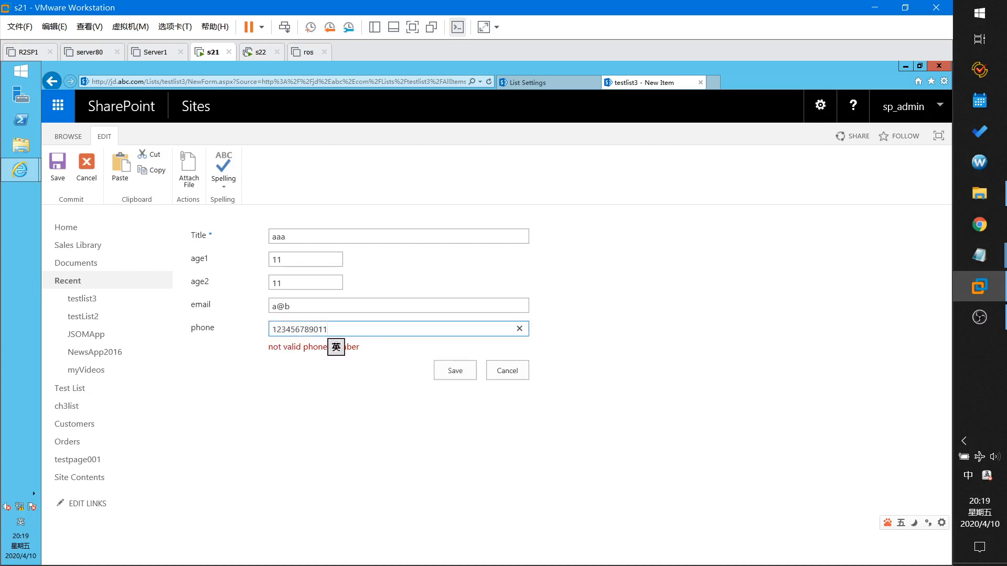
{"action": "key", "text": "BackSpace"}
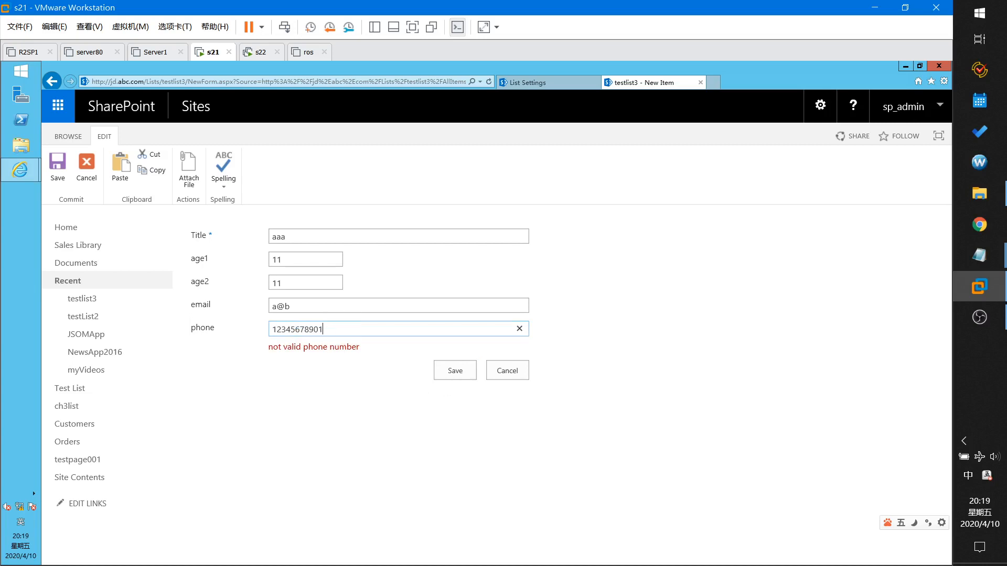
{"action": "left_click", "coordinate": [450, 368]}
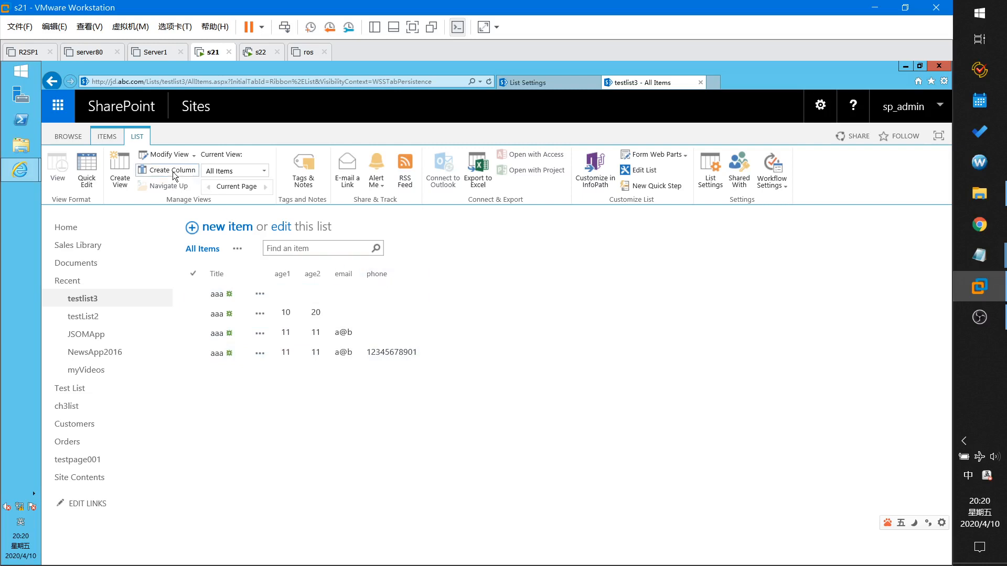
Start another new column in testlist3 and name it startDate.
{"action": "left_click", "coordinate": [244, 230]}
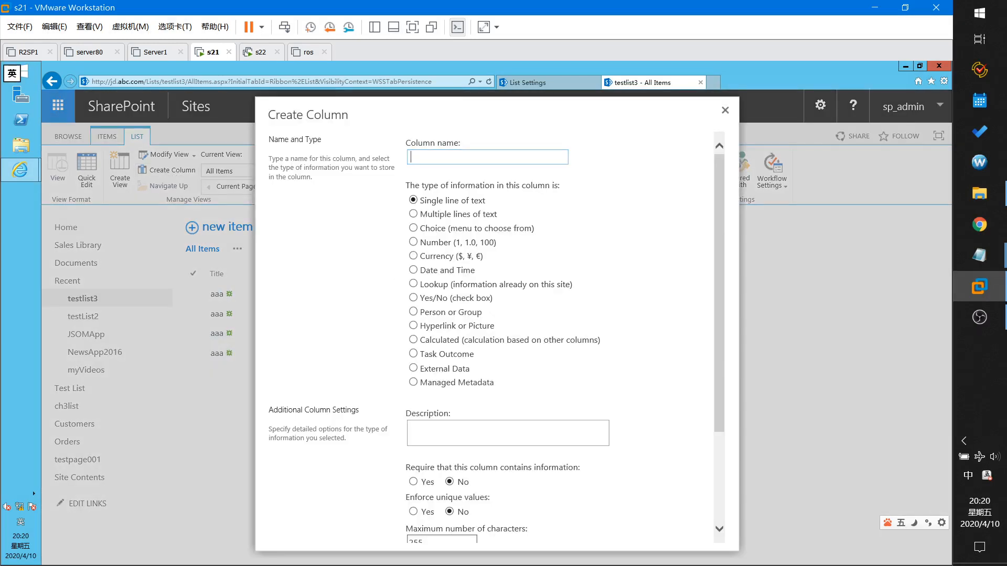
{"action": "type", "text": "startDatee"}
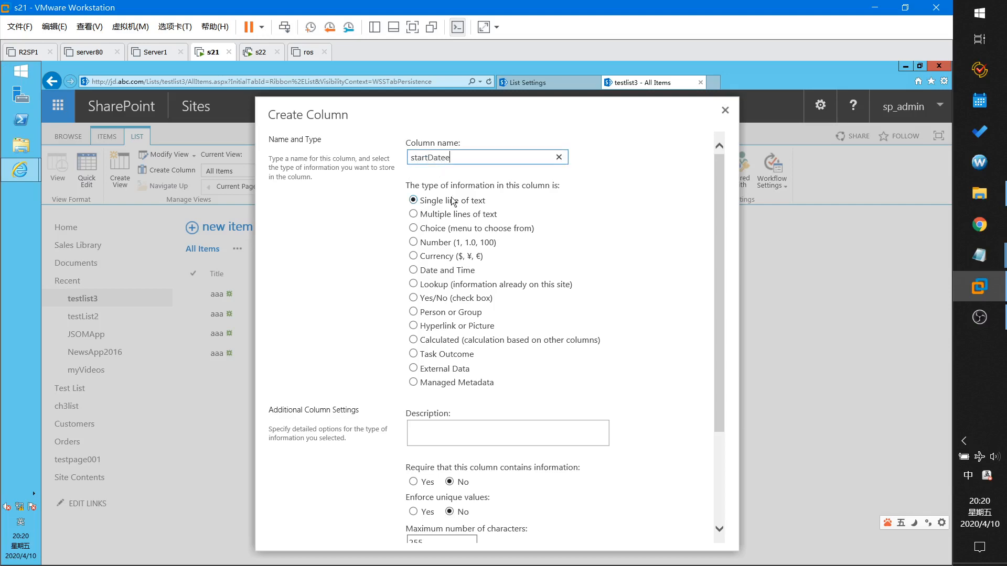
{"action": "key", "text": "BackSpace"}
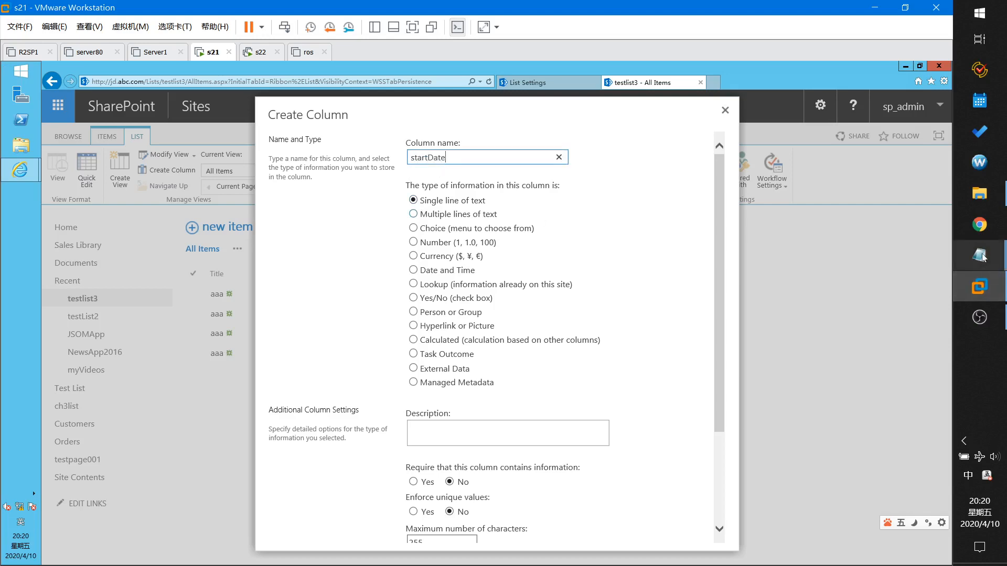
Switch to the Notepad outline and add "(5)startDate:must greater than today" below the phone number item.
{"action": "mouse_move", "coordinate": [980, 256]}
{"action": "left_click", "coordinate": [871, 236]}
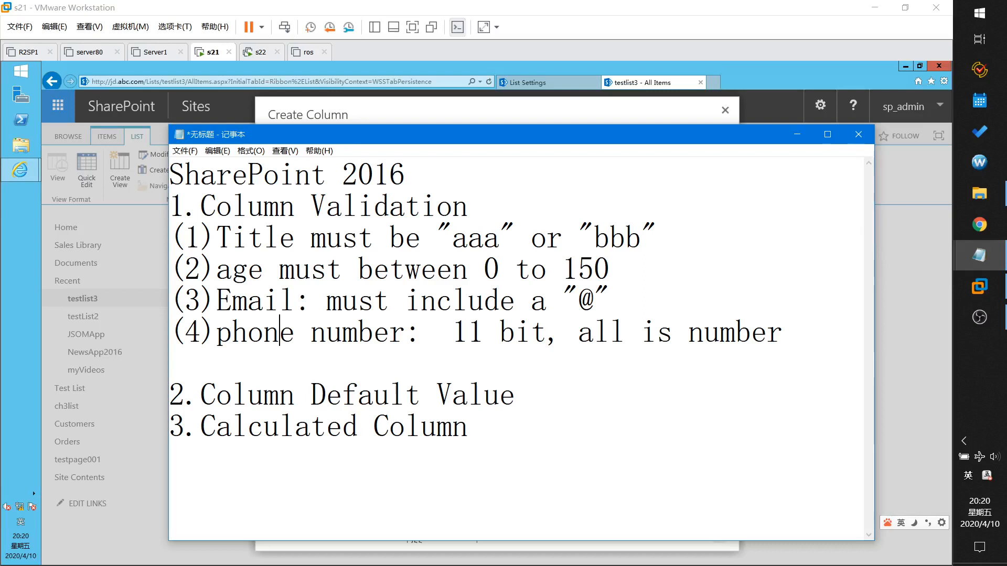
{"action": "left_click", "coordinate": [171, 362]}
{"action": "type", "text": "(5)start"}
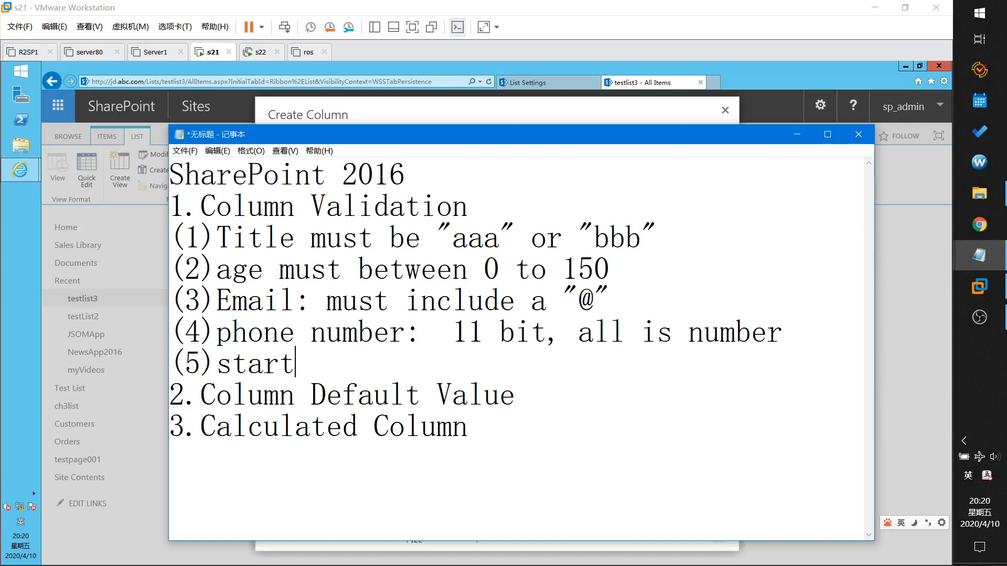
{"action": "type", "text": "Date:mu"}
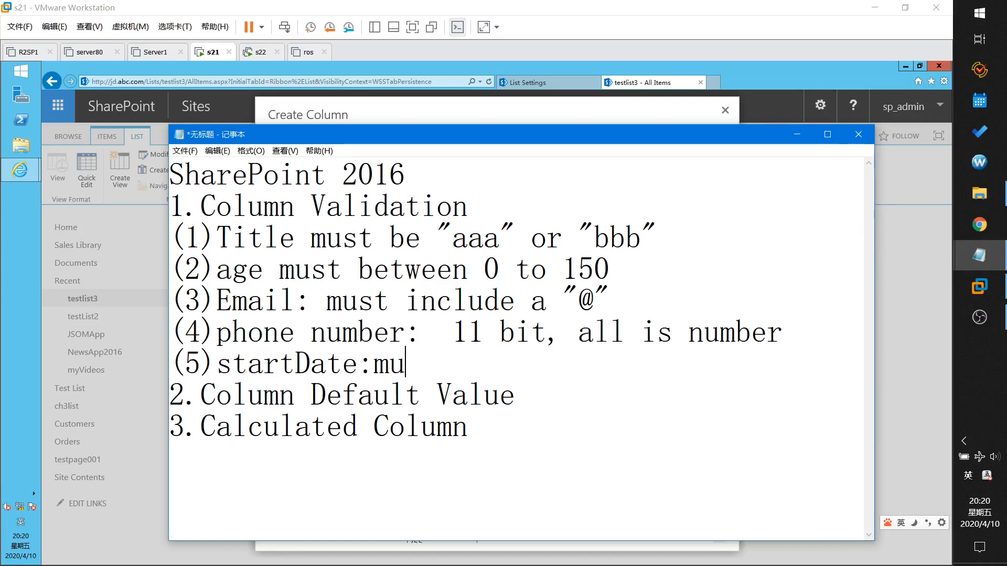
{"action": "type", "text": "st gre"}
{"action": "type", "text": "a"}
{"action": "key", "text": "BackSpace"}
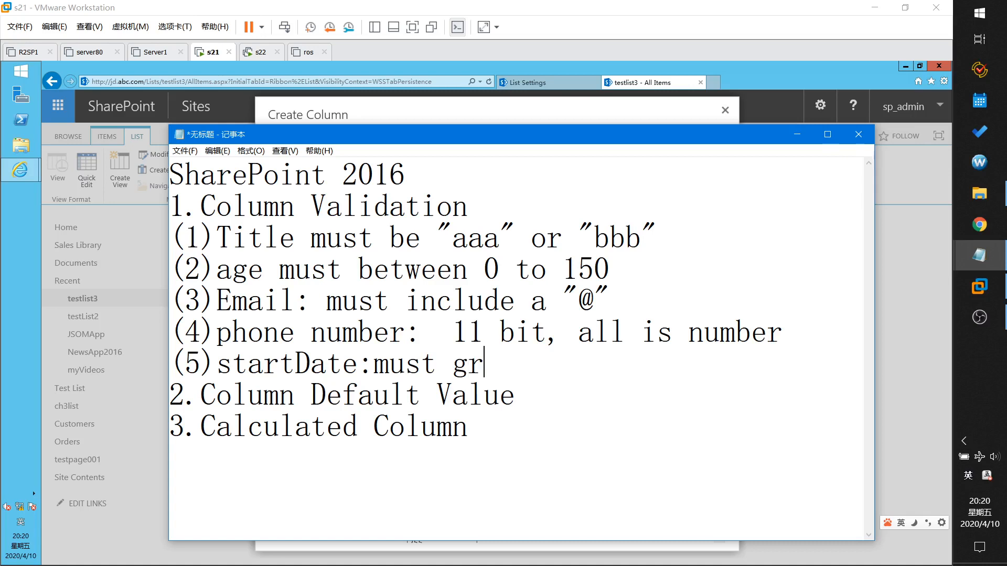
{"action": "type", "text": "ear"}
{"action": "key", "text": "BackSpace"}
{"action": "type", "text": "ter thean"}
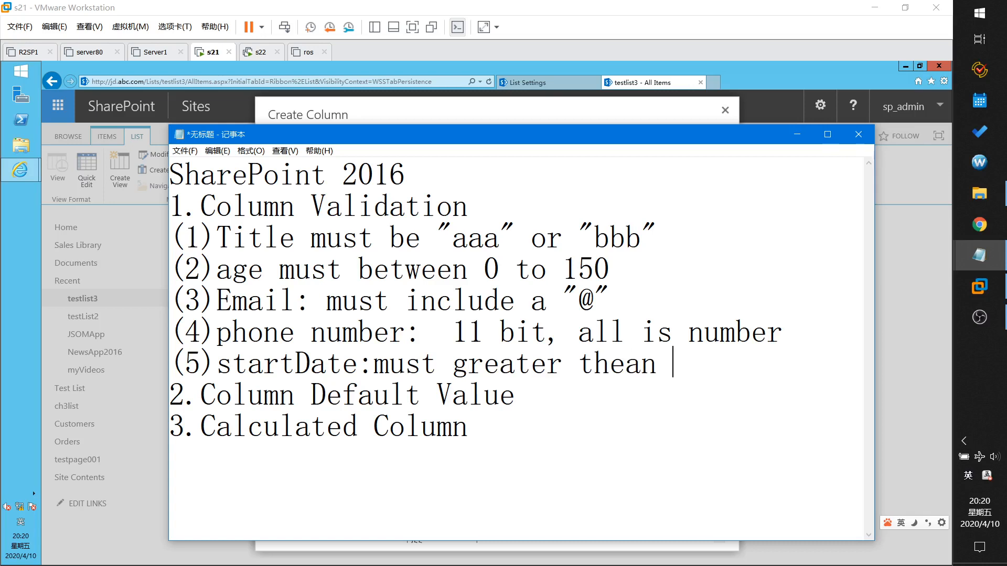
{"action": "key", "text": "BackSpace"}
{"action": "key", "text": "BackSpace"}
{"action": "key", "text": "BackSpace"}
{"action": "key", "text": "BackSpace"}
{"action": "type", "text": "an to"}
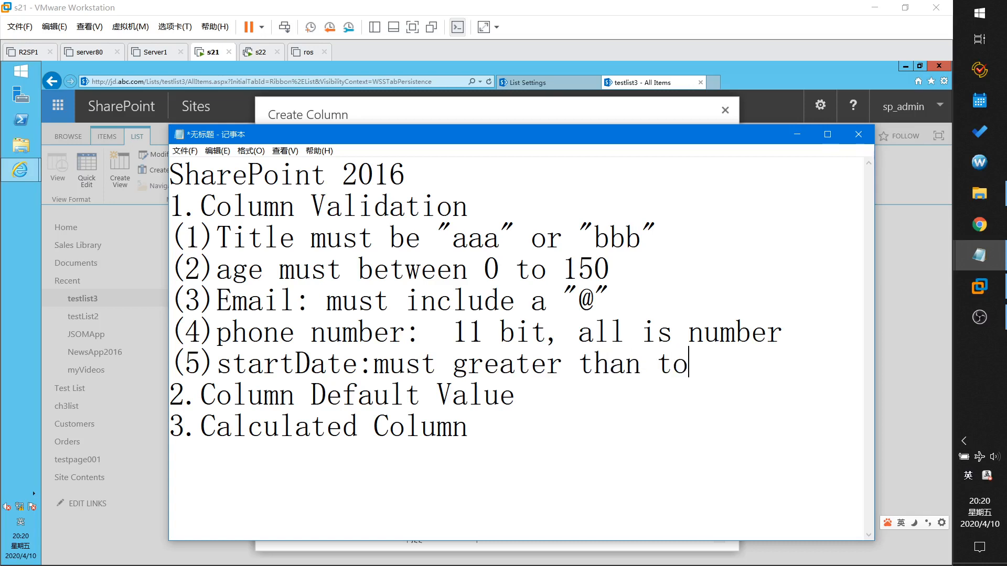
{"action": "type", "text": "day"}
Insert a blank line below the startDate item in the outline and return to the new column's settings.
{"action": "key", "text": "Return"}
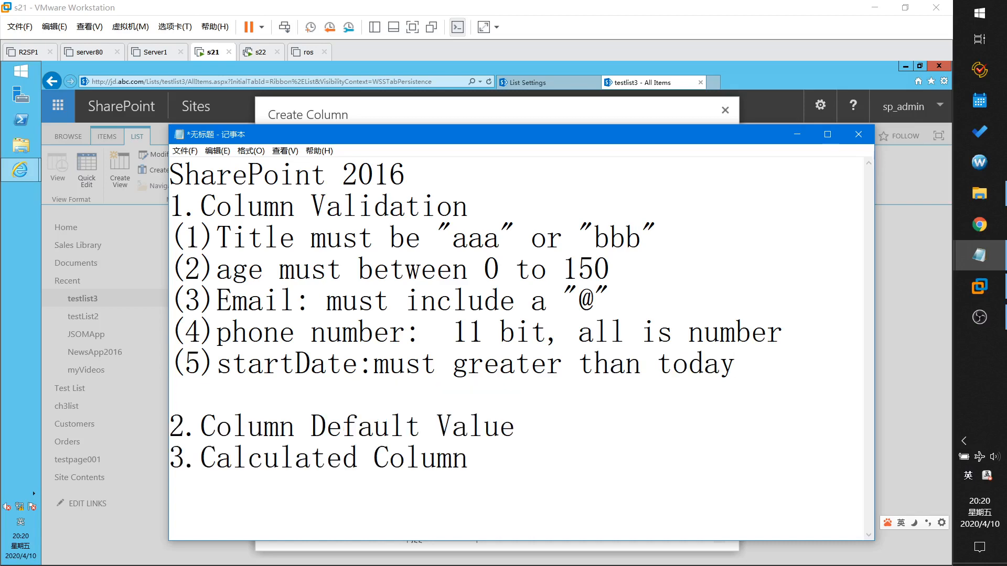
{"action": "left_click", "coordinate": [798, 138]}
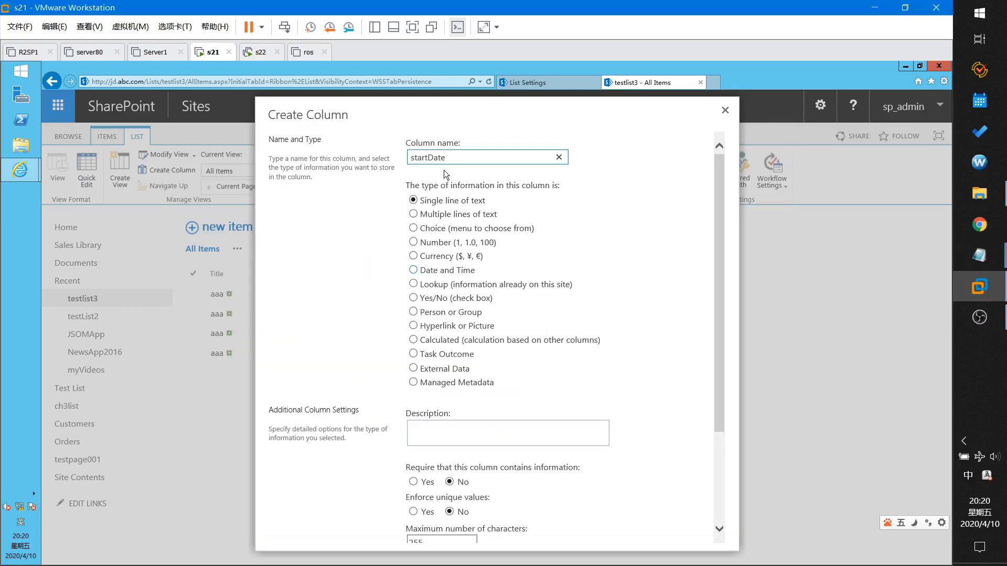
{"action": "scroll", "coordinate": [459, 259], "scroll_direction": "down", "scroll_amount": 3}
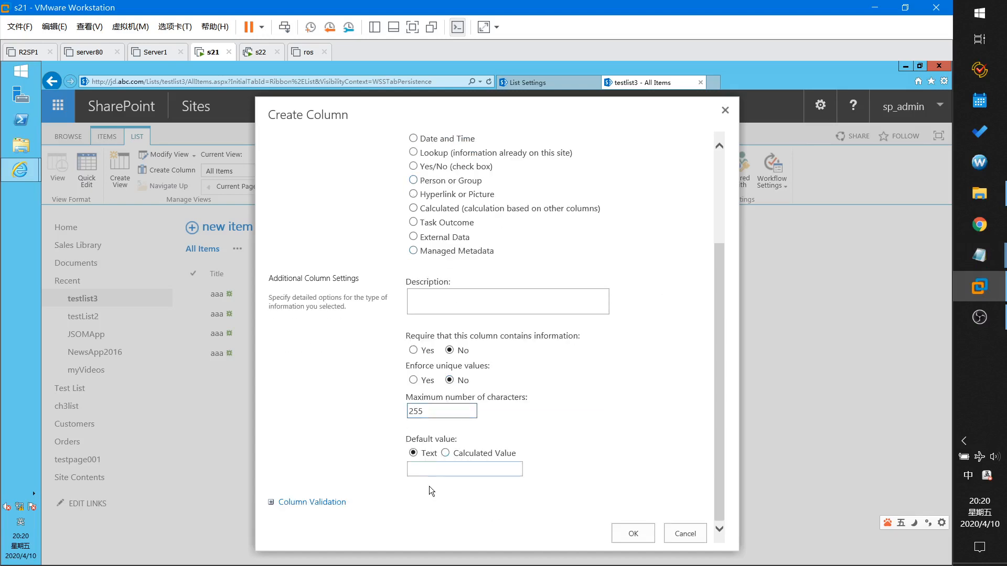
Add the column validation formula "=startDate>TODAY()" to the new startDate column.
{"action": "left_click", "coordinate": [329, 502]}
{"action": "scroll", "coordinate": [382, 500], "scroll_direction": "down", "scroll_amount": 2}
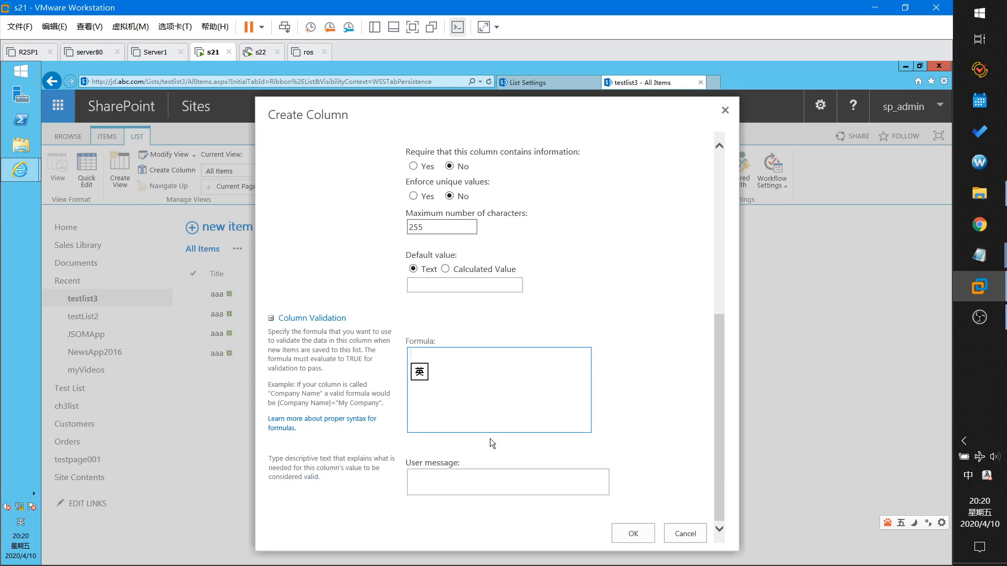
{"action": "type", "text": "=startDate>"}
{"action": "key", "text": "shift"}
{"action": "type", "text": "TODAY()"}
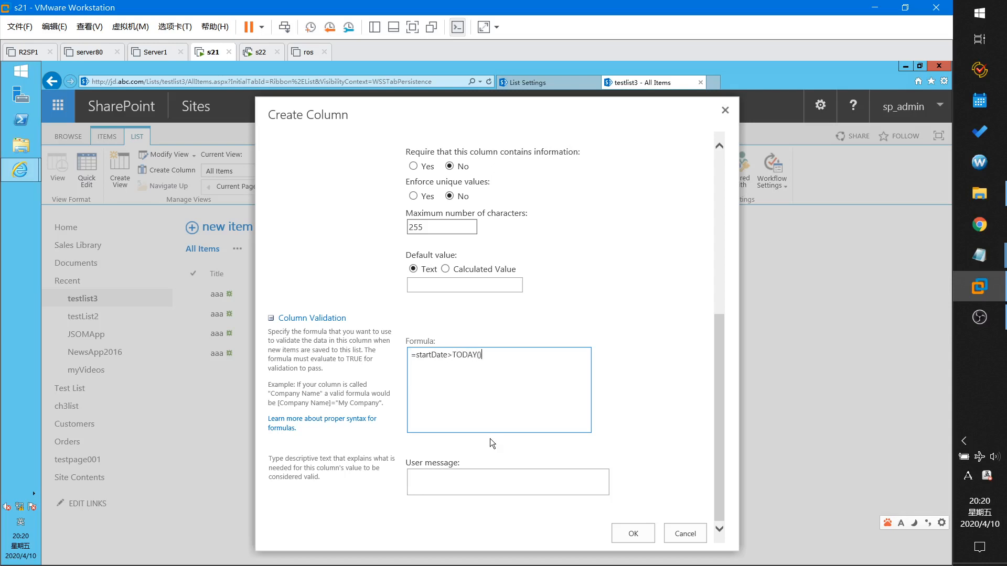
{"action": "key", "text": "shift"}
Set the validation message to "startdate is less or equal today" and create the startDate column as a single line of text.
{"action": "key", "text": "Tab"}
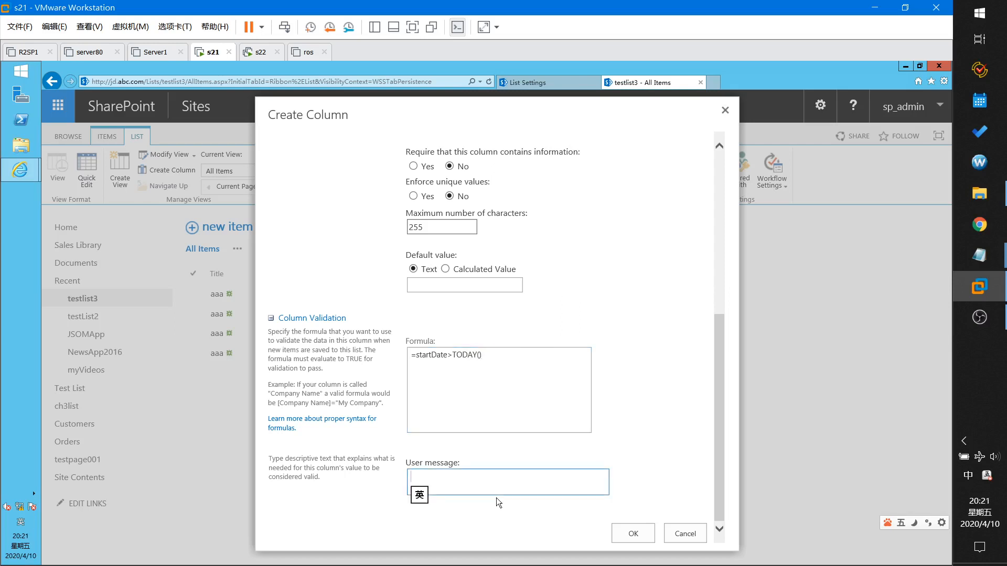
{"action": "type", "text": "start"}
{"action": "type", "text": "date is less or equal today"}
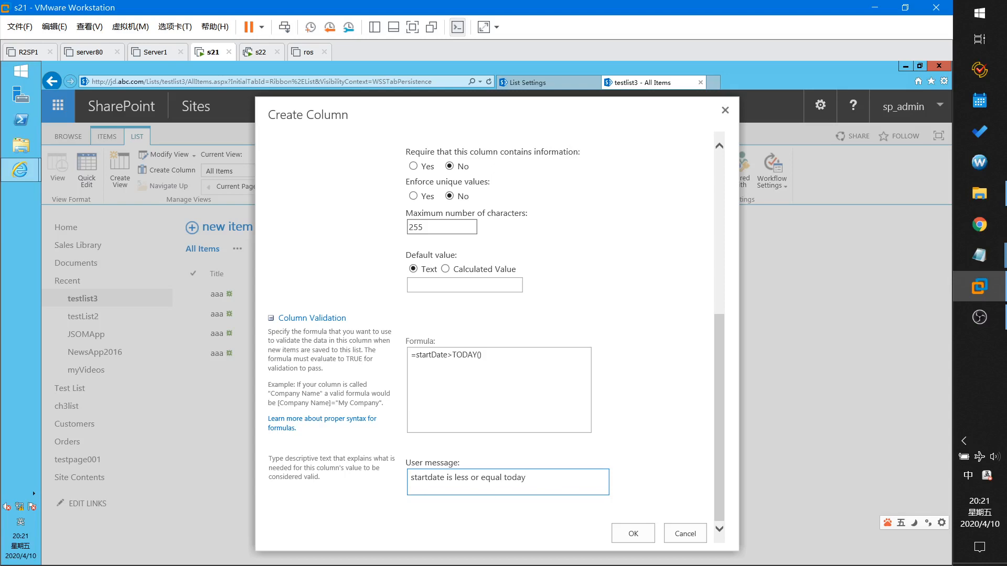
{"action": "left_click", "coordinate": [627, 531]}
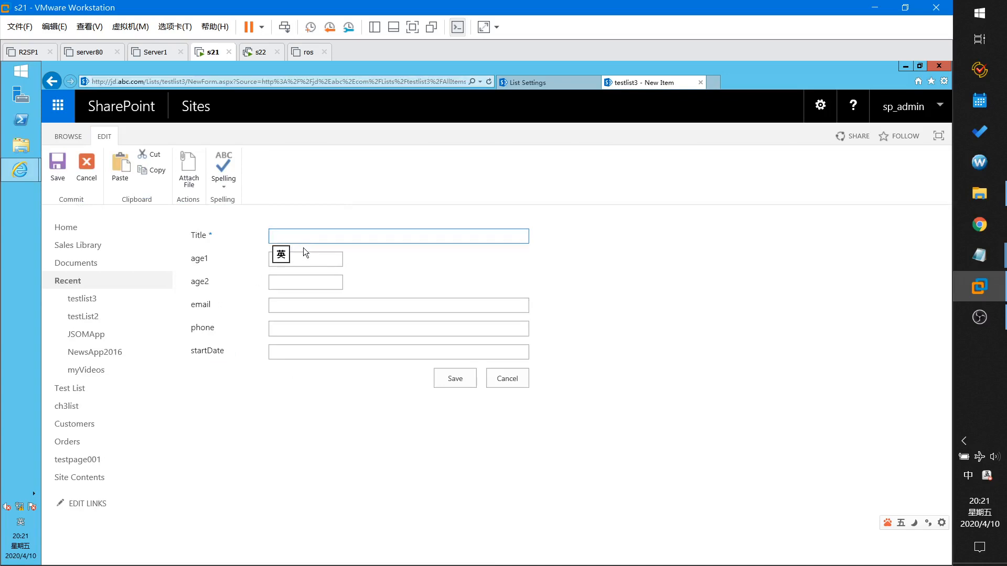
{"action": "type", "text": "aaa"}
{"action": "left_click", "coordinate": [304, 265]}
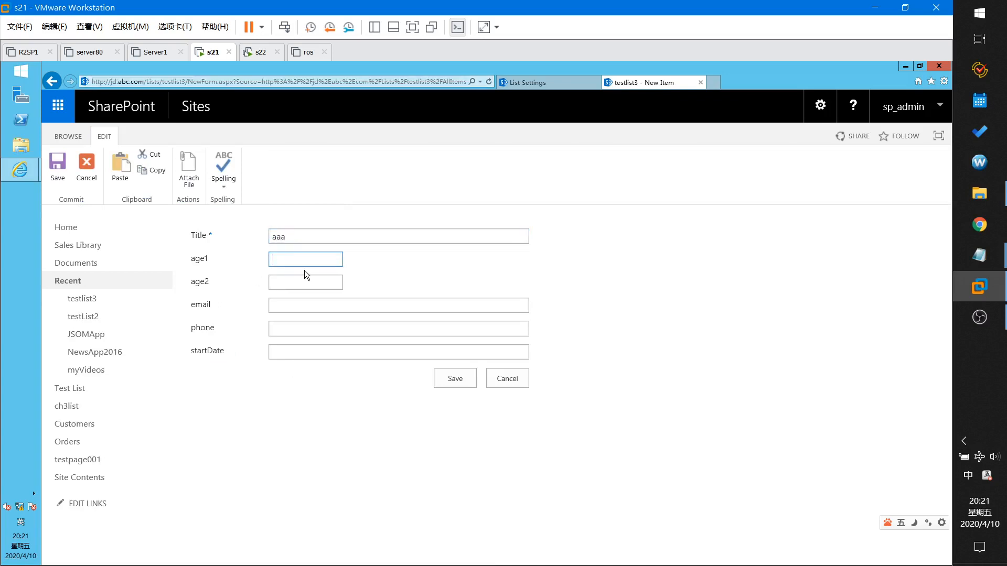
{"action": "type", "text": "11"}
{"action": "key", "text": "Tab"}
{"action": "type", "text": "11"}
{"action": "key", "text": "Tab"}
{"action": "type", "text": "a@b"}
{"action": "key", "text": "Tab"}
{"action": "type", "text": "12345678"}
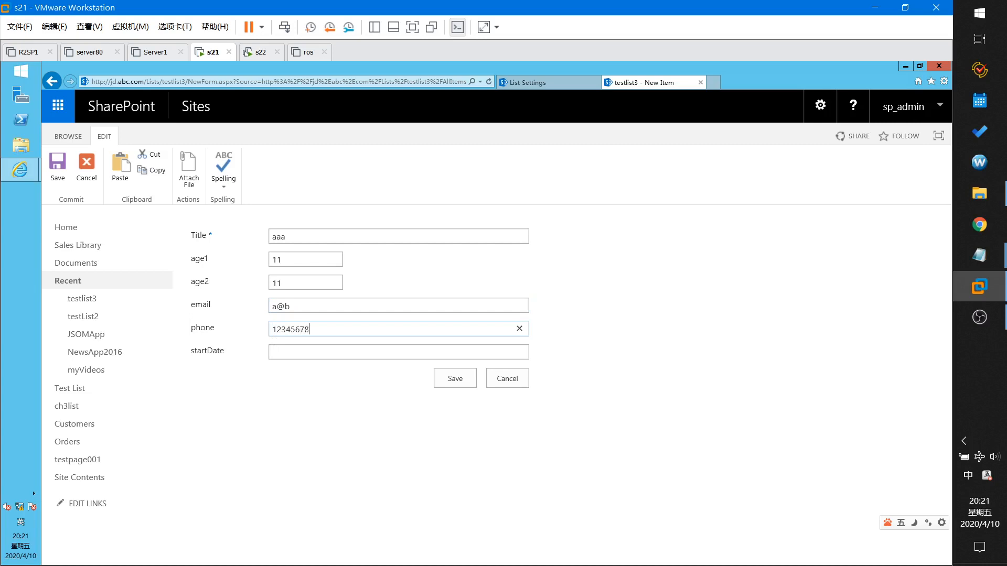
{"action": "type", "text": "901"}
{"action": "key", "text": "Tab"}
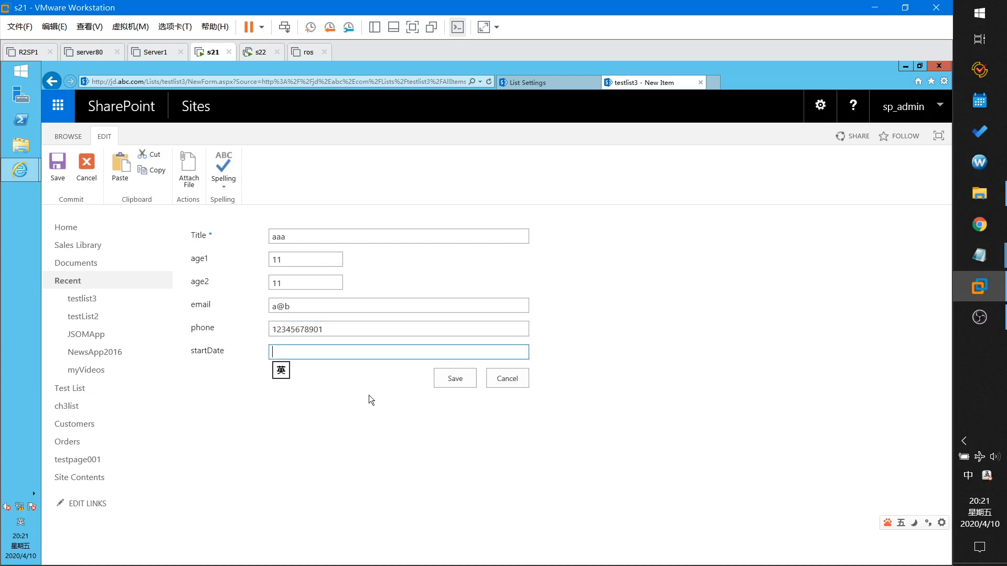
{"action": "left_click", "coordinate": [513, 380]}
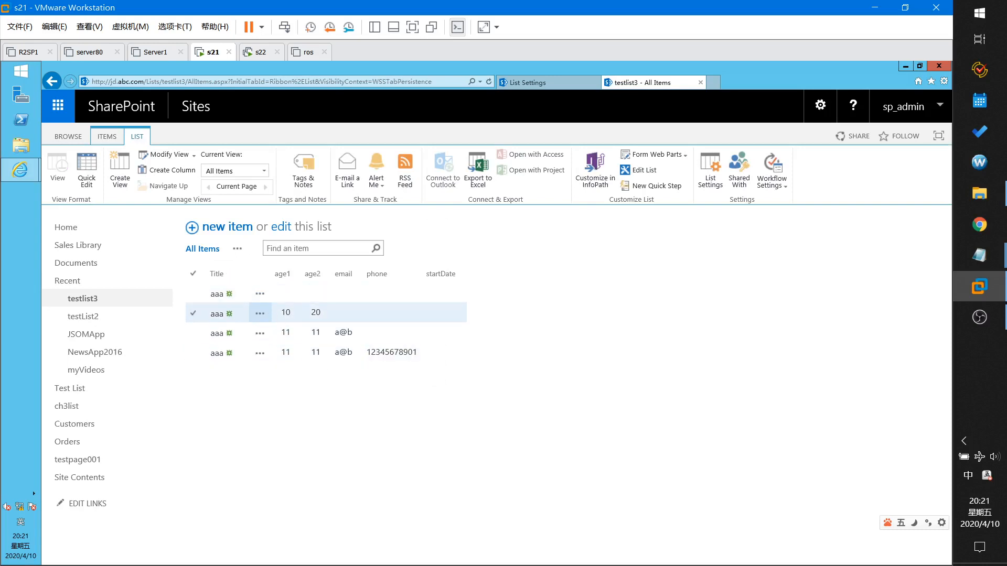
{"action": "left_click", "coordinate": [168, 170]}
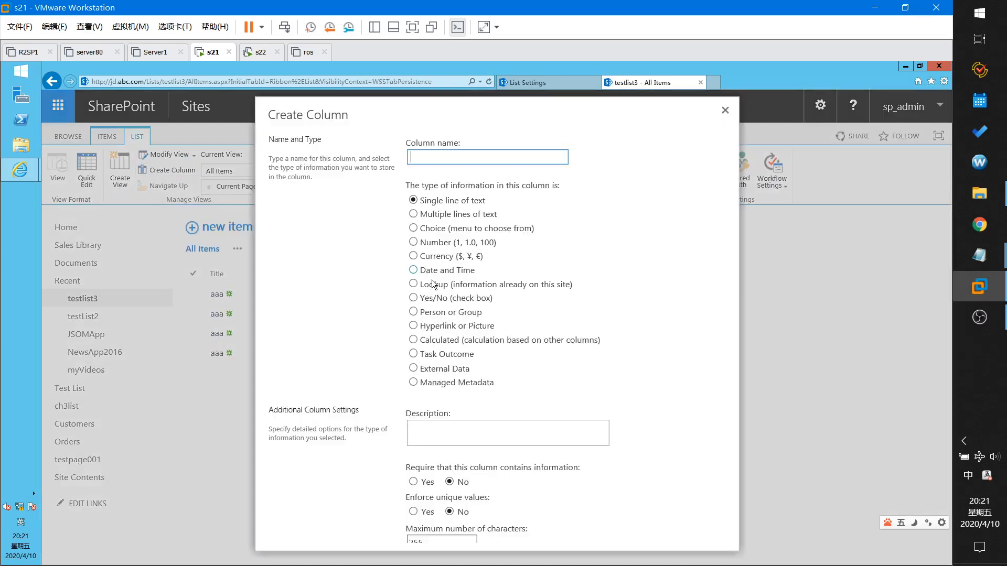
{"action": "left_click", "coordinate": [725, 110]}
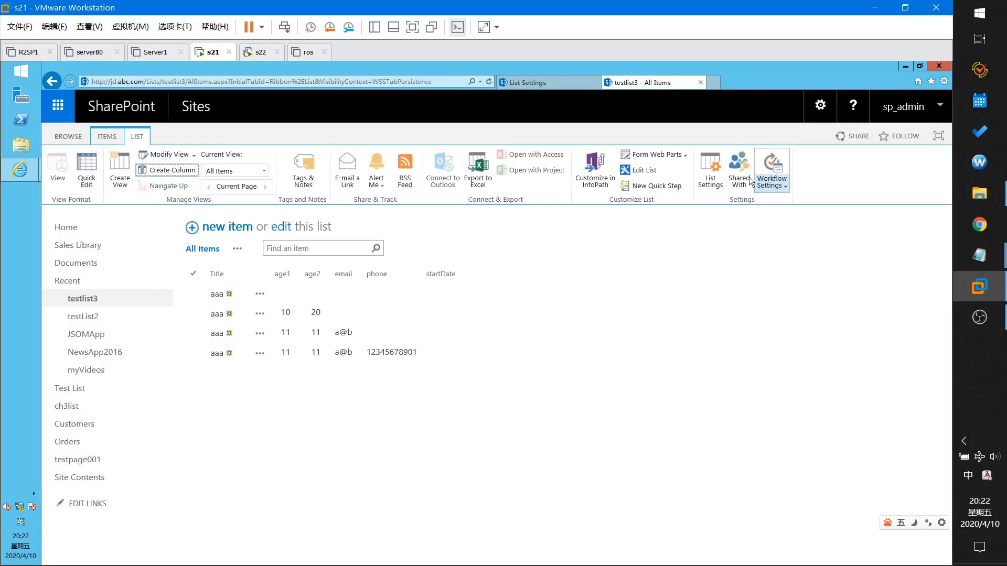
Open the startDate column for editing from testlist3's list settings and go to its validation section.
{"action": "left_click", "coordinate": [698, 188]}
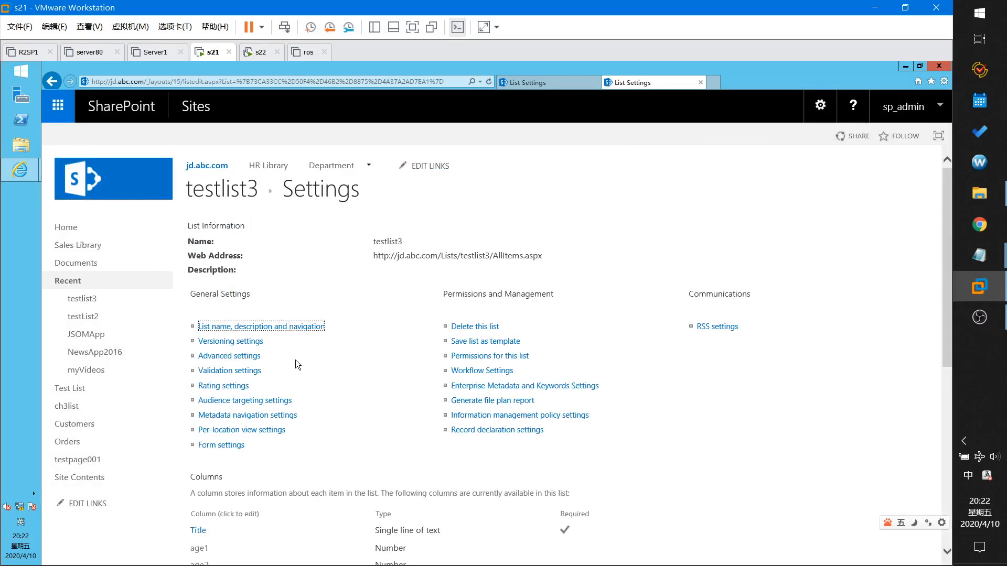
{"action": "scroll", "coordinate": [295, 360], "scroll_direction": "down", "scroll_amount": 5}
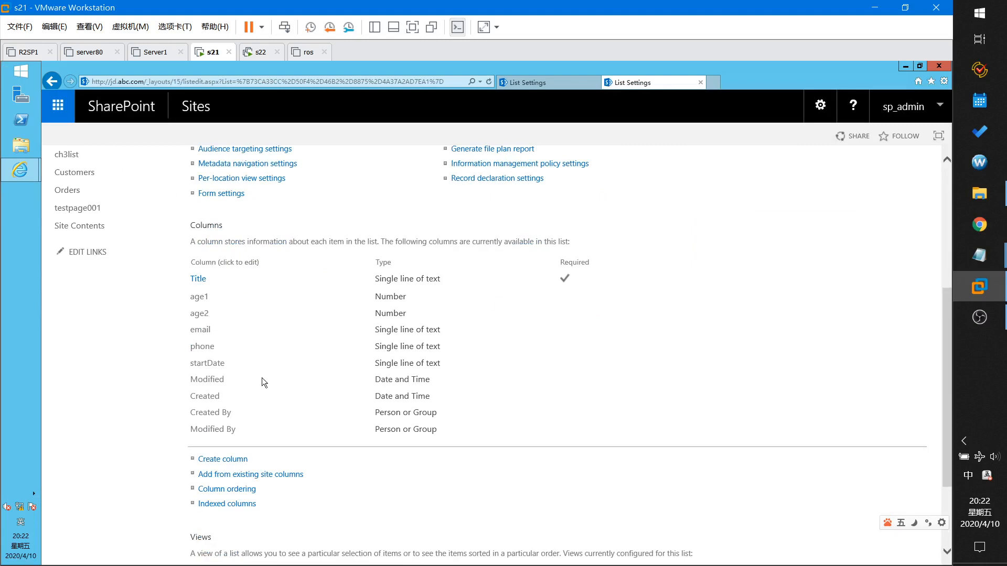
{"action": "left_click", "coordinate": [206, 363]}
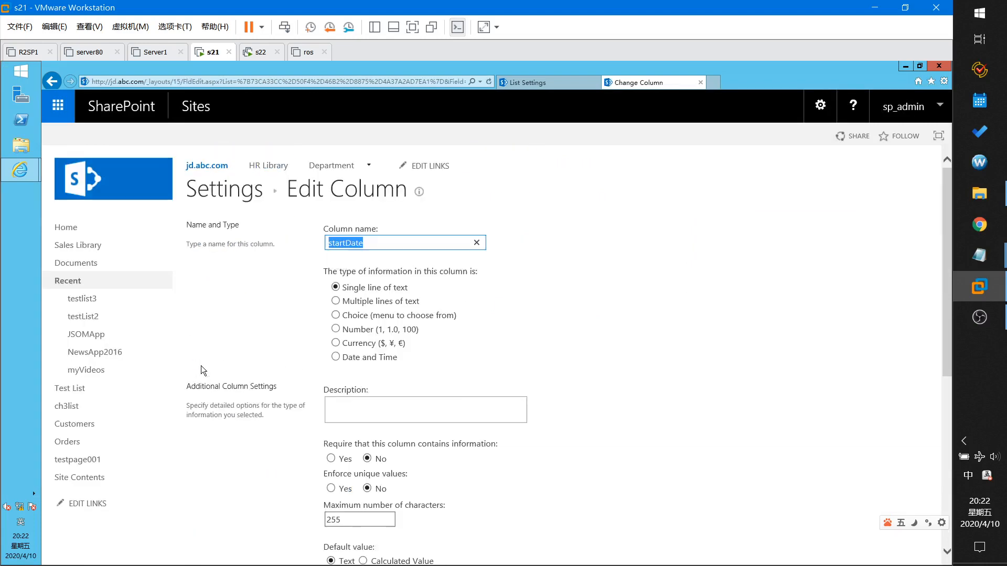
{"action": "scroll", "coordinate": [524, 528], "scroll_direction": "down", "scroll_amount": 6}
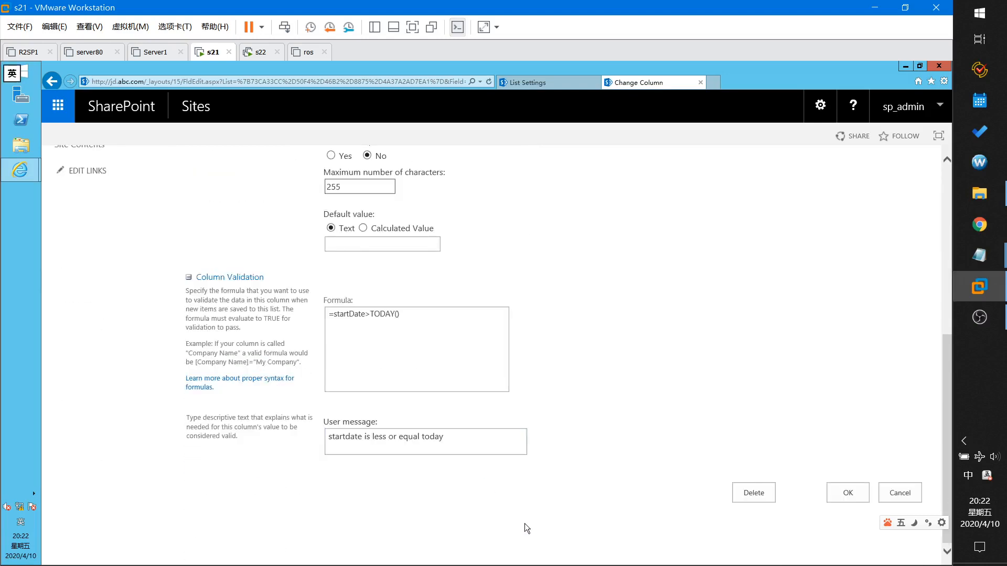
Copy the startDate column's validation formula, then delete the column and confirm its removal.
{"action": "left_click", "coordinate": [754, 493]}
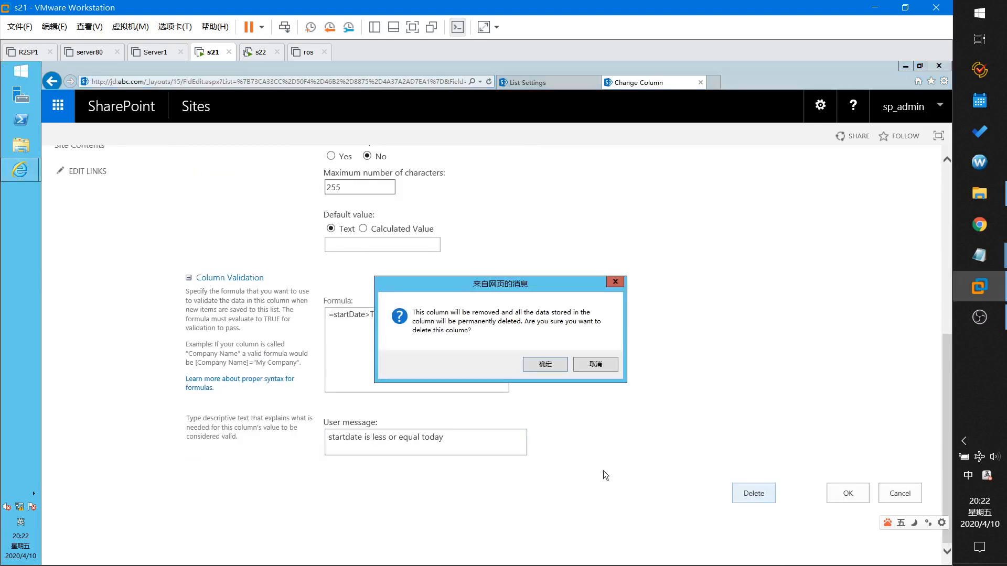
{"action": "left_click", "coordinate": [598, 364]}
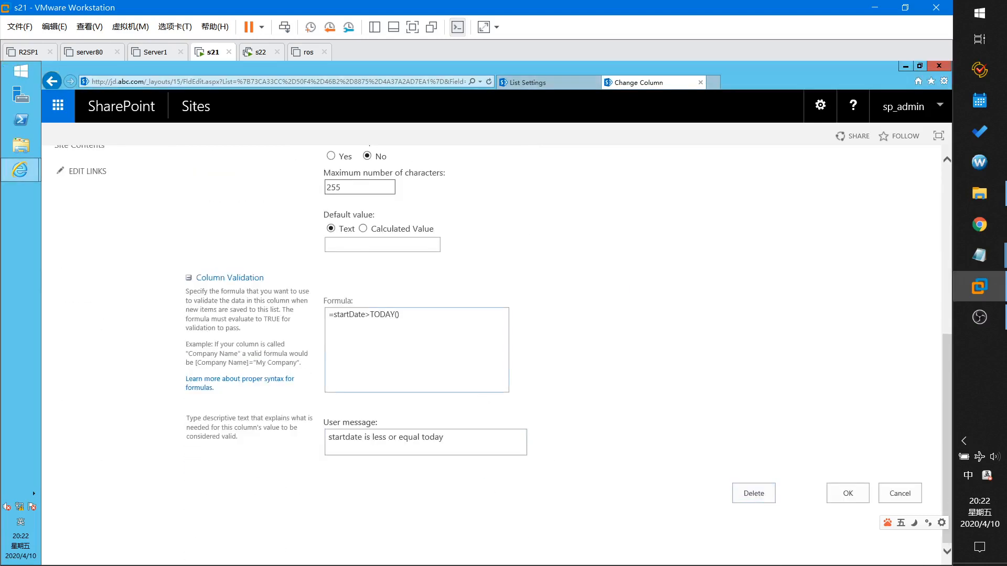
{"action": "left_click_drag", "start_coordinate": [406, 315], "coordinate": [317, 315]}
{"action": "key", "text": "ctrl+c"}
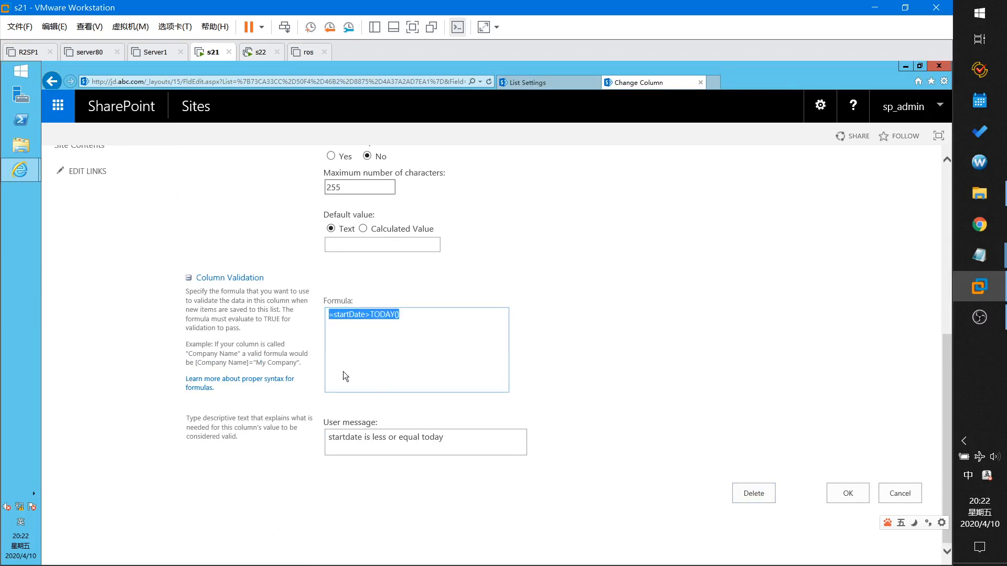
{"action": "left_click", "coordinate": [759, 493]}
{"action": "left_click", "coordinate": [548, 366]}
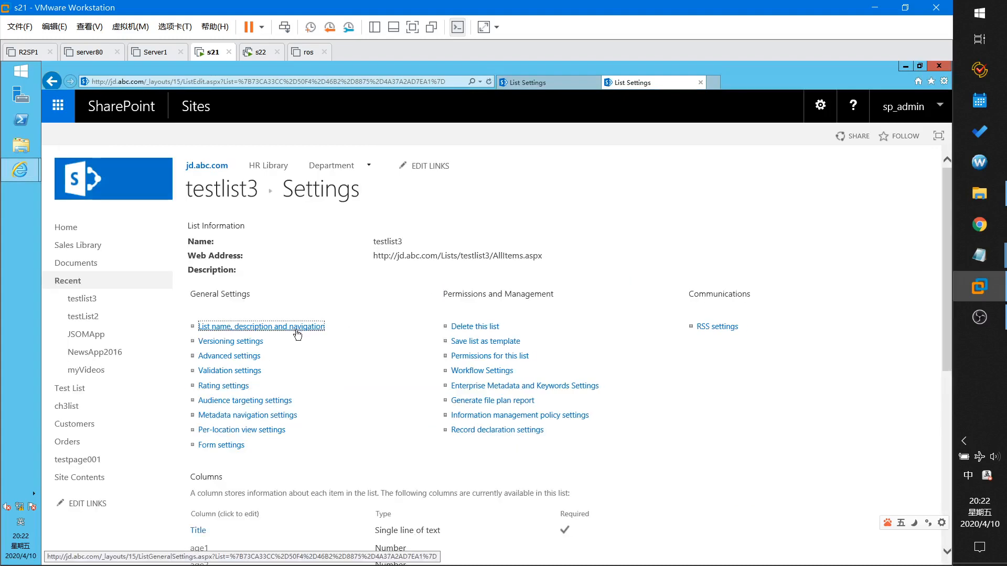
Start a new testlist3 column from the list settings, named startDate, with the Date and Time type.
{"action": "scroll", "coordinate": [296, 330], "scroll_direction": "down", "scroll_amount": 5}
{"action": "scroll", "coordinate": [296, 329], "scroll_direction": "up", "scroll_amount": 5}
{"action": "scroll", "coordinate": [264, 327], "scroll_direction": "down", "scroll_amount": 3}
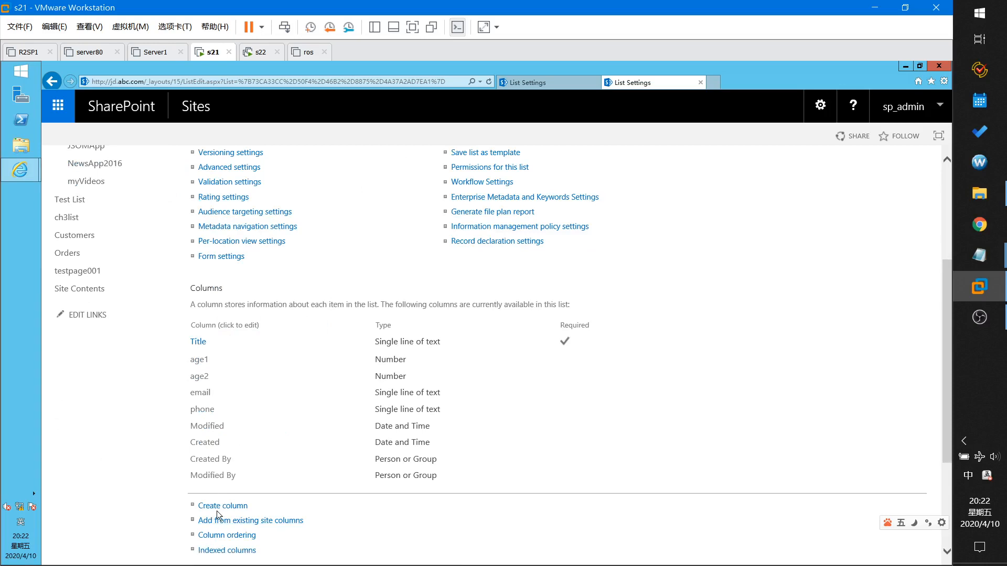
{"action": "left_click", "coordinate": [219, 507]}
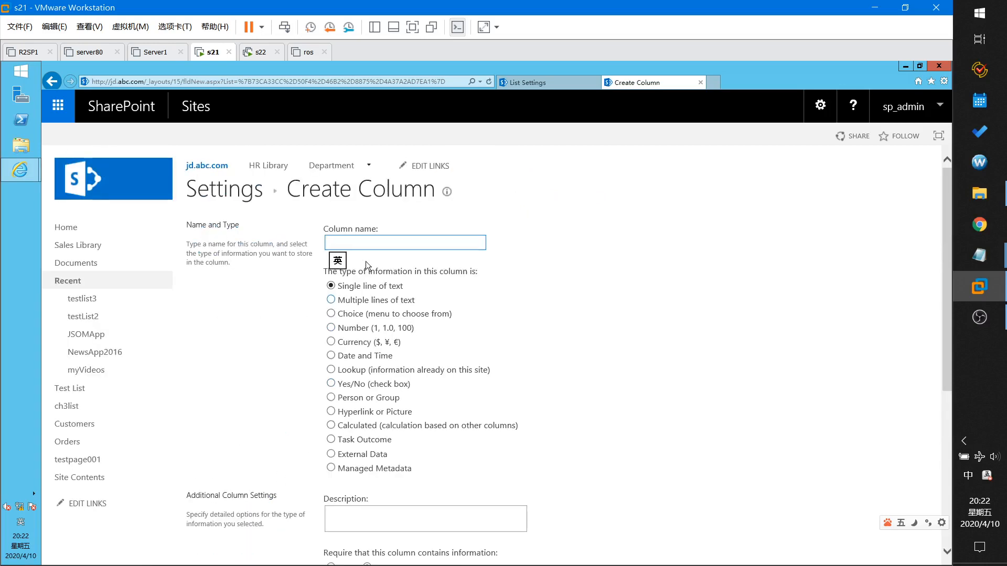
{"action": "type", "text": "startDate"}
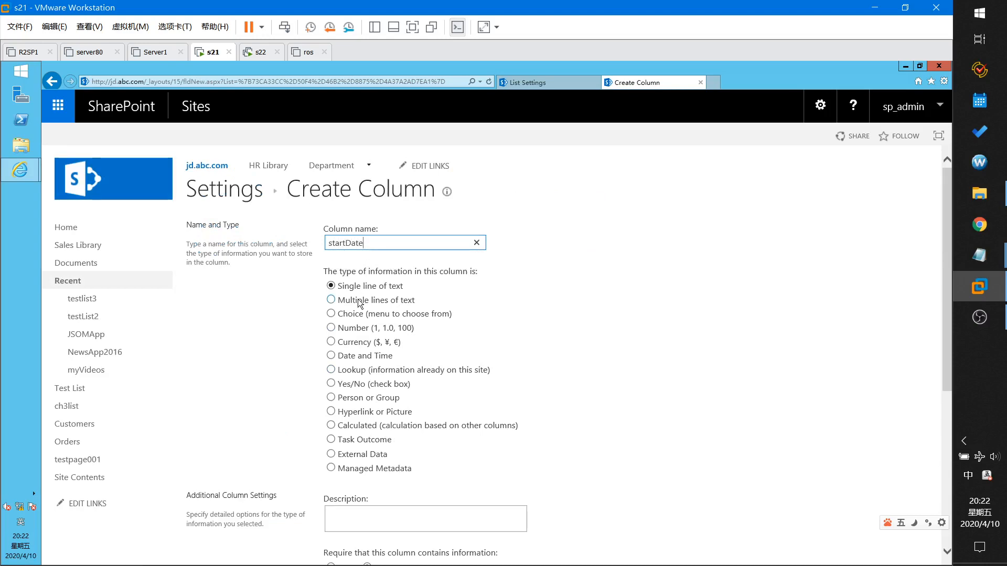
{"action": "left_click", "coordinate": [352, 356]}
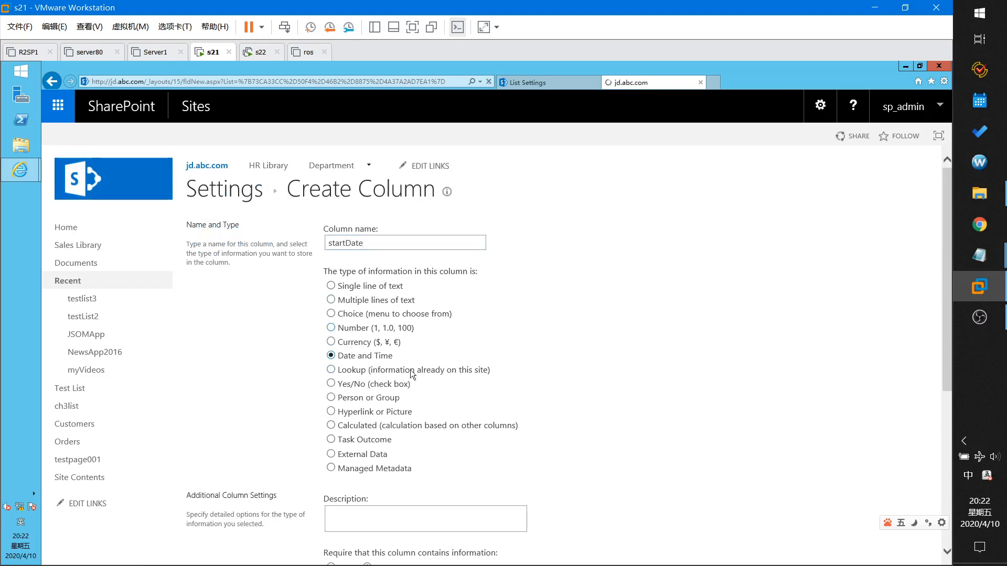
Paste the copied formula "=startDate>TODAY()" as the date column's validation formula.
{"action": "scroll", "coordinate": [471, 367], "scroll_direction": "down", "scroll_amount": 5}
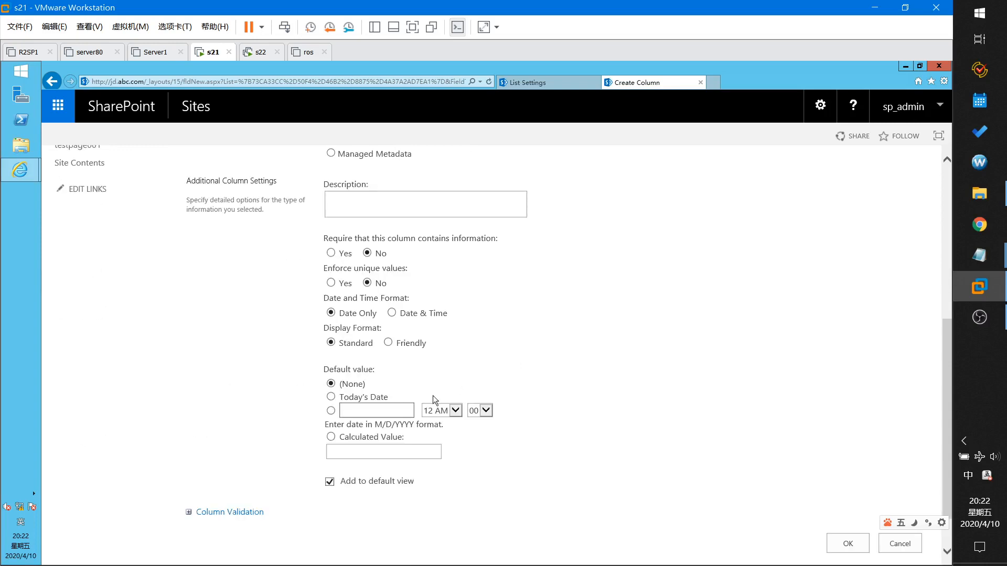
{"action": "scroll", "coordinate": [323, 457], "scroll_direction": "down", "scroll_amount": 1}
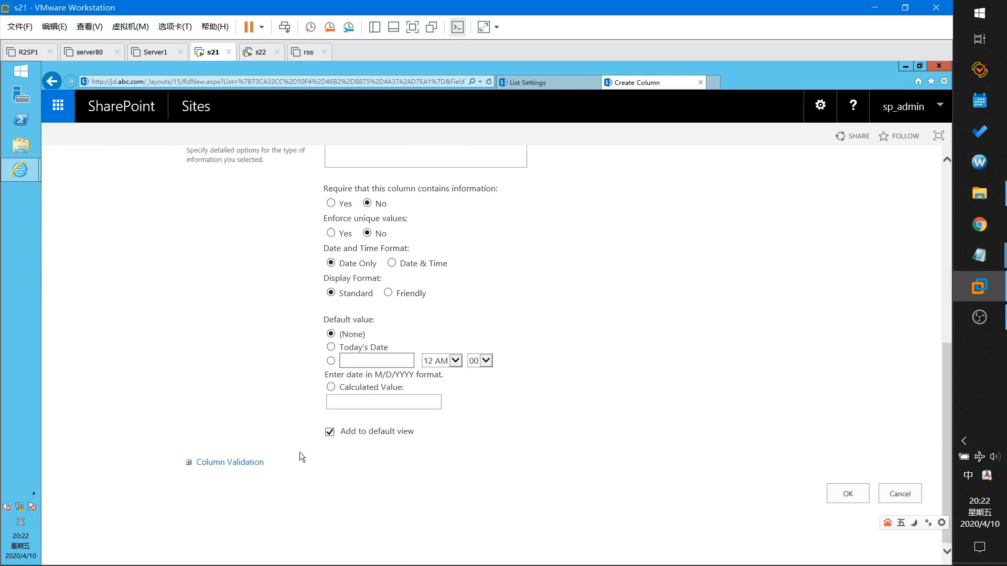
{"action": "left_click", "coordinate": [243, 466]}
{"action": "scroll", "coordinate": [309, 483], "scroll_direction": "down", "scroll_amount": 2}
{"action": "left_click", "coordinate": [374, 399]}
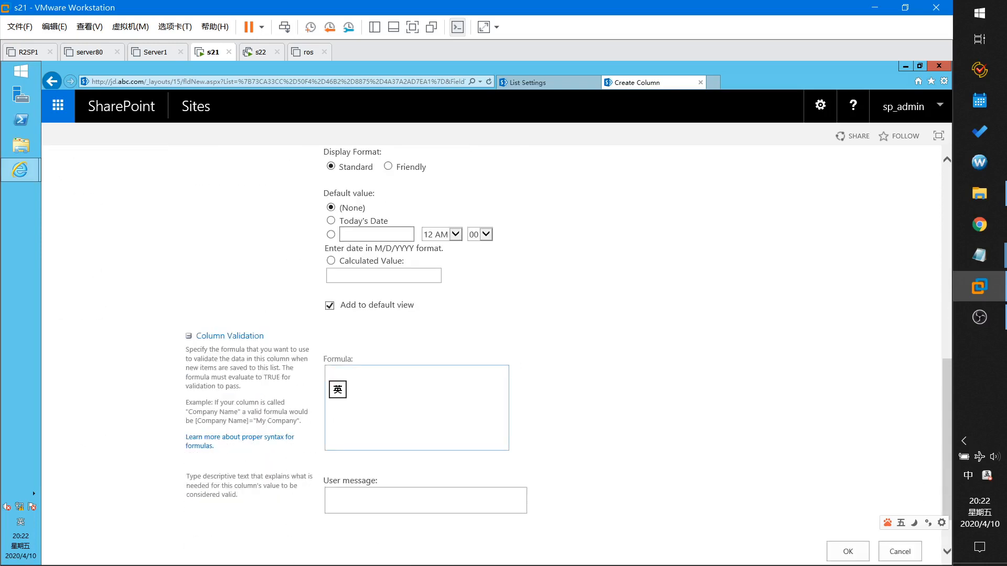
{"action": "key", "text": "ctrl+v"}
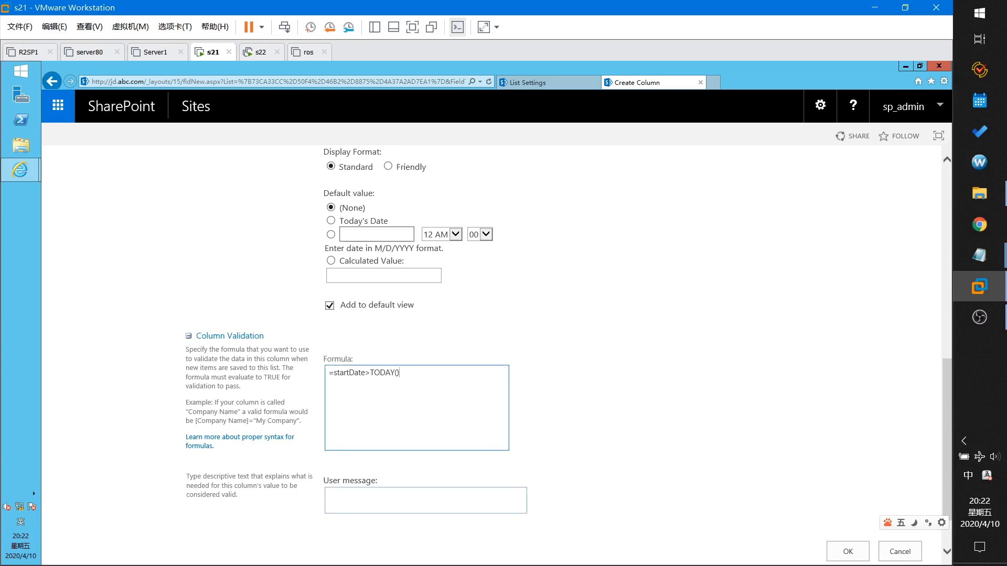
Set the validation message to "startDate must greater than today" and create the column.
{"action": "left_click", "coordinate": [421, 513]}
{"action": "type", "text": "start"}
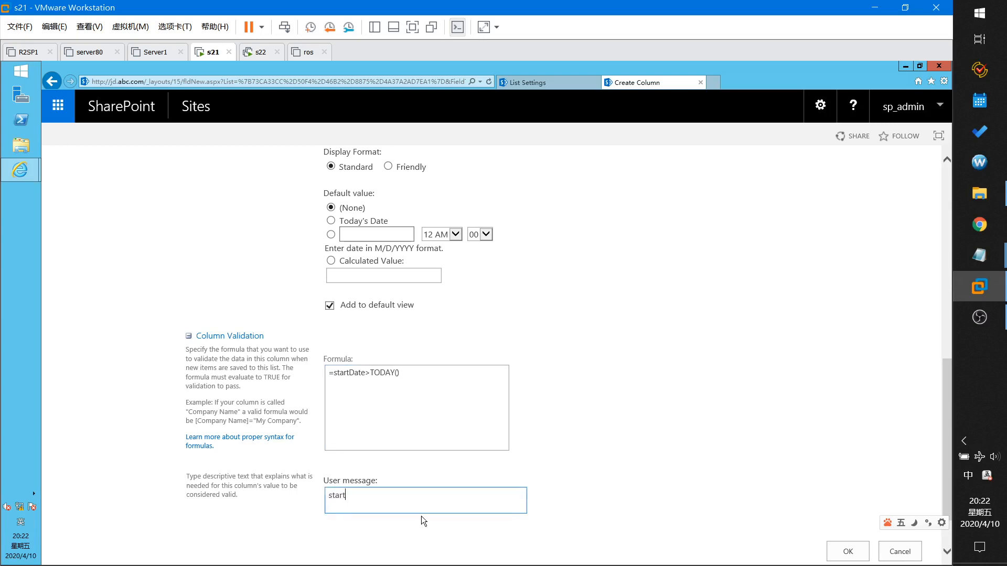
{"action": "type", "text": "Date must greater than today"}
{"action": "scroll", "coordinate": [440, 482], "scroll_direction": "down", "scroll_amount": 2}
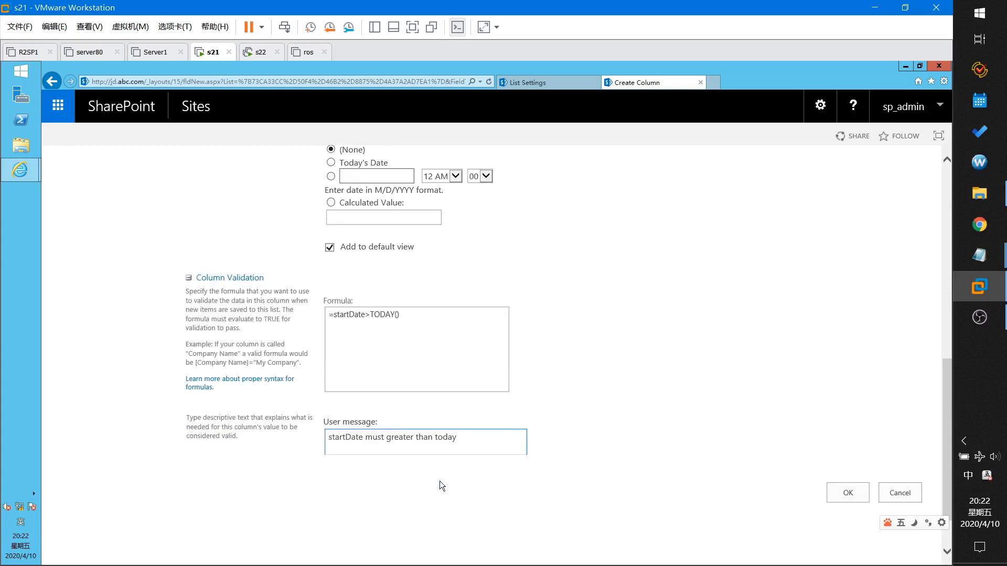
{"action": "left_click", "coordinate": [858, 495]}
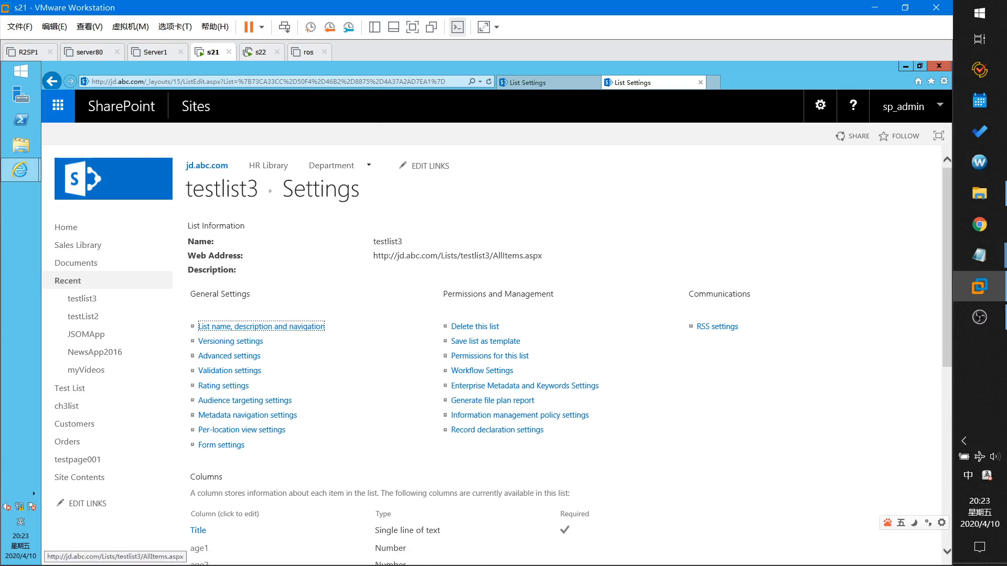
Go back to the testlist3 item view in the other browser tab and start a new item.
{"action": "left_click", "coordinate": [535, 86]}
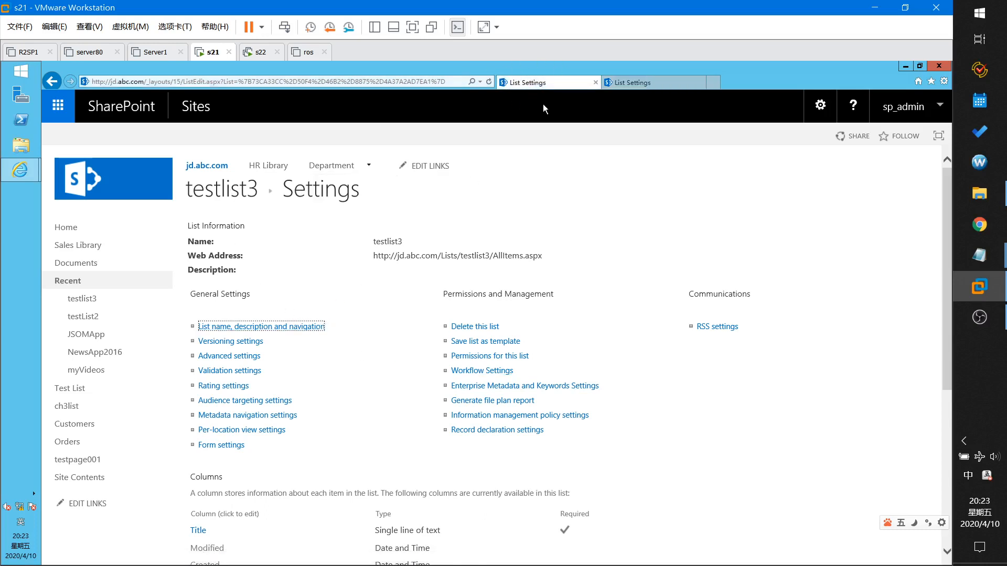
{"action": "left_click", "coordinate": [237, 197]}
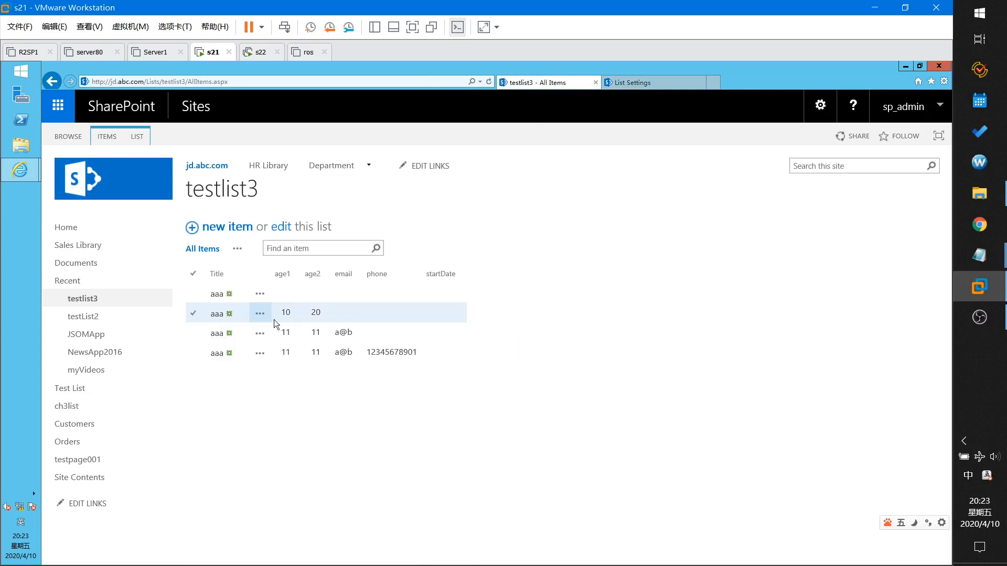
{"action": "left_click", "coordinate": [230, 230]}
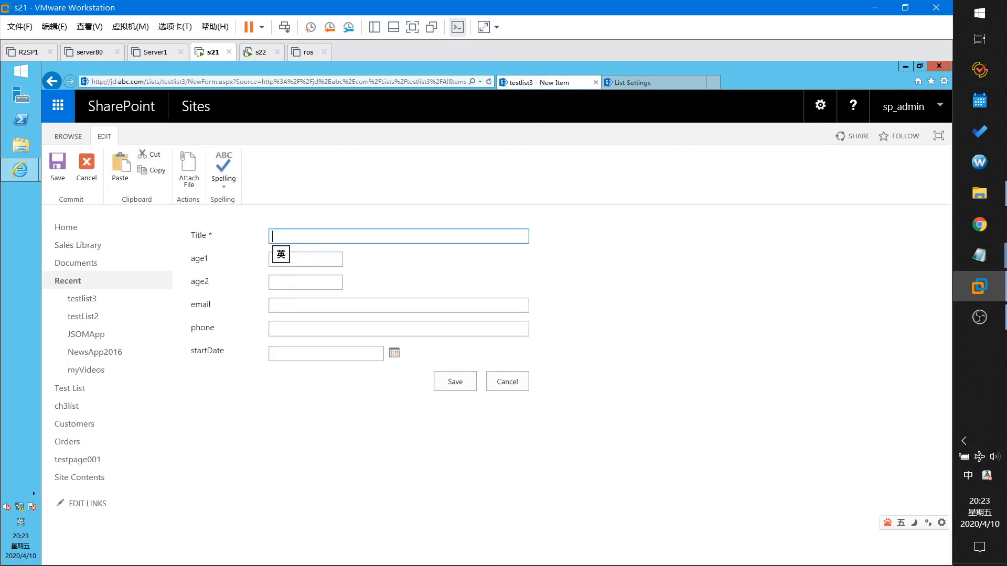
Fill in the new item with Title aaa, age1 11, age2 11, an email containing @ and an 11-digit phone number.
{"action": "type", "text": "aaa"}
{"action": "key", "text": "Tab"}
{"action": "type", "text": "11"}
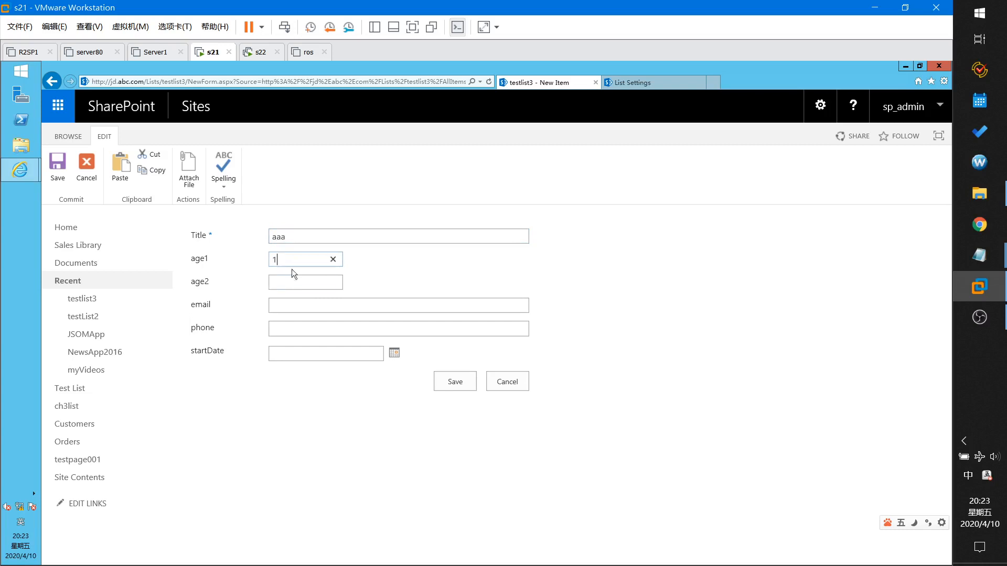
{"action": "key", "text": "Tab"}
{"action": "type", "text": "11"}
{"action": "key", "text": "Tab"}
{"action": "type", "text": "a@b"}
{"action": "key", "text": "Tab"}
{"action": "type", "text": "123456789"}
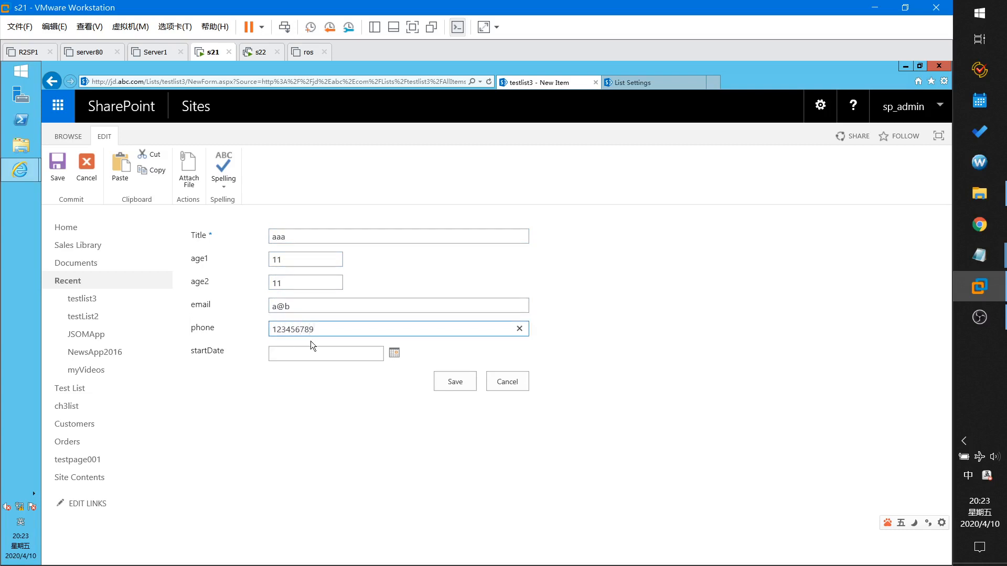
{"action": "type", "text": "01"}
{"action": "key", "text": "Tab"}
Pick 4/9/2020 as the startDate, try to save the item and highlight the validation message.
{"action": "left_click", "coordinate": [395, 356]}
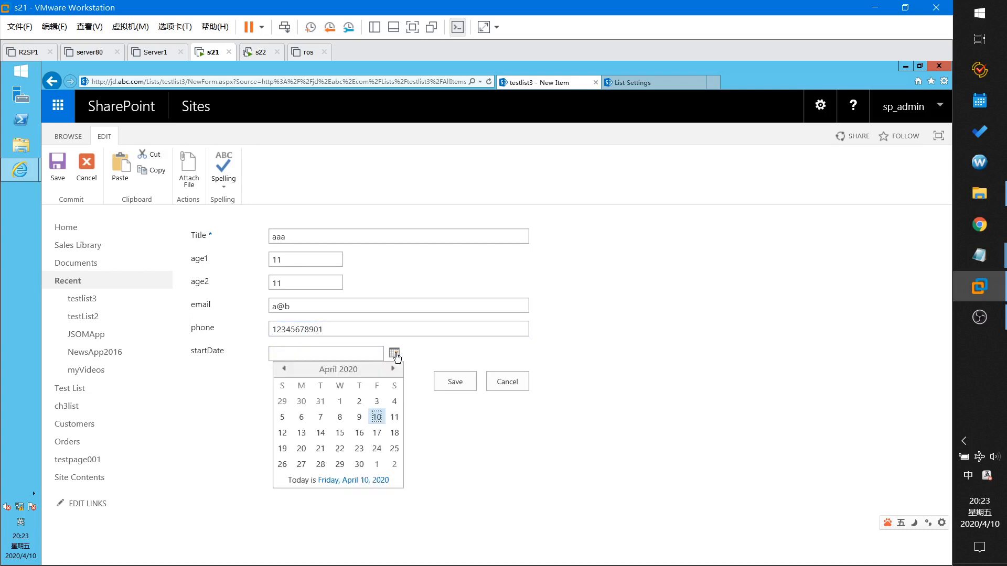
{"action": "left_click", "coordinate": [359, 419]}
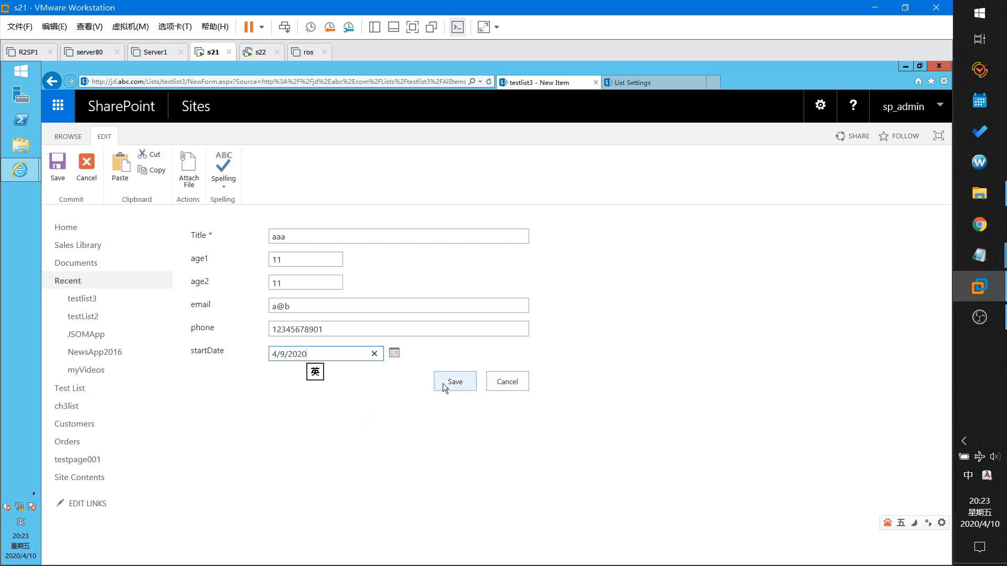
{"action": "left_click", "coordinate": [457, 383]}
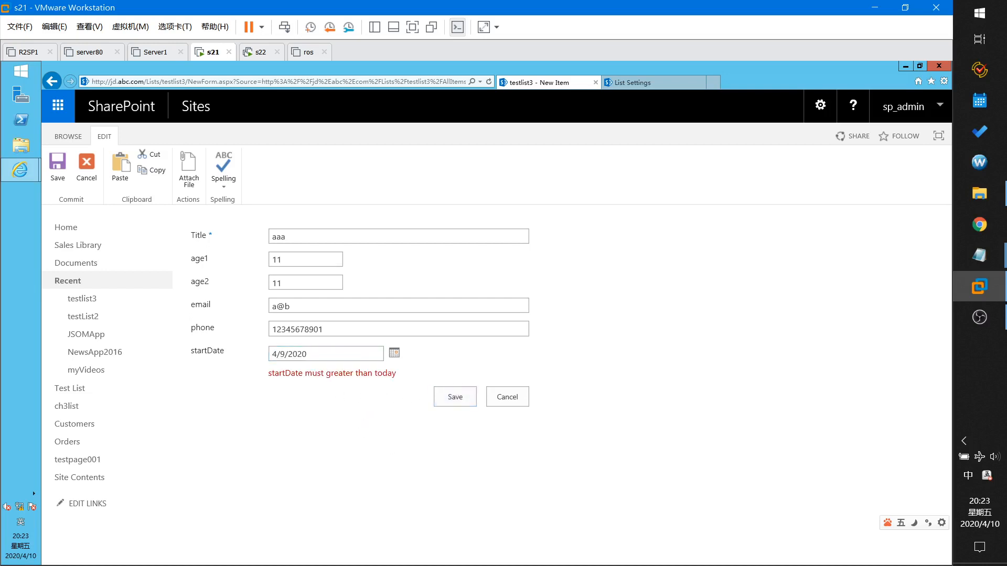
{"action": "left_click_drag", "start_coordinate": [268, 373], "coordinate": [400, 374]}
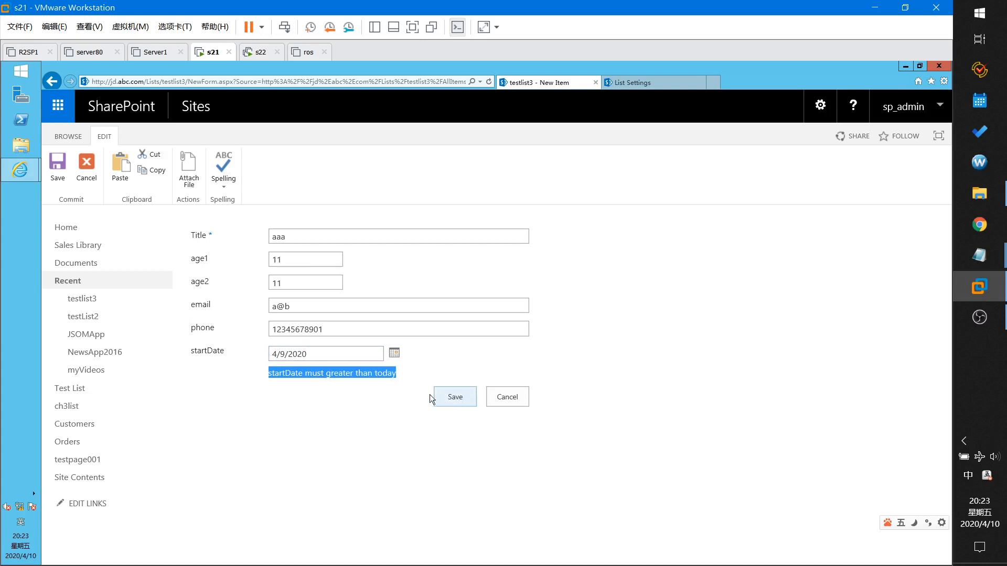
Change the startDate to 4/10/2020 and try to save the item again.
{"action": "left_click", "coordinate": [394, 353]}
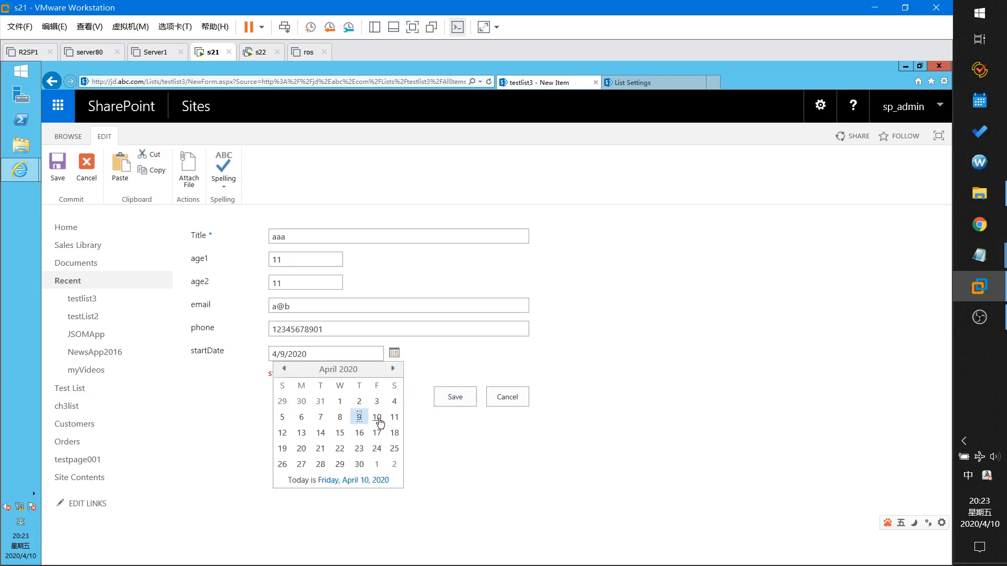
{"action": "left_click", "coordinate": [378, 419]}
{"action": "left_click", "coordinate": [456, 400]}
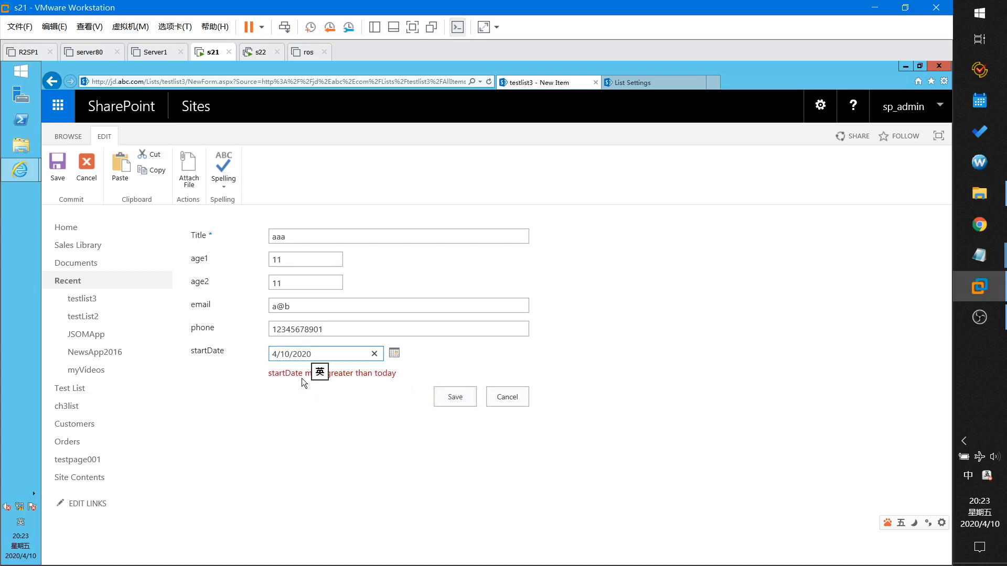
Set the startDate to 4/11/2020 and save the item.
{"action": "left_click", "coordinate": [394, 353]}
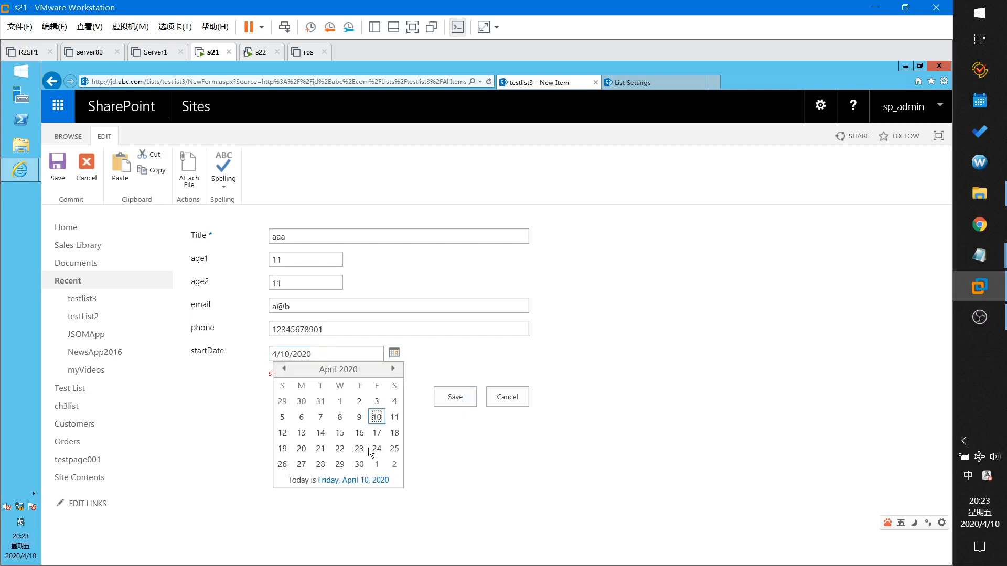
{"action": "left_click", "coordinate": [394, 417]}
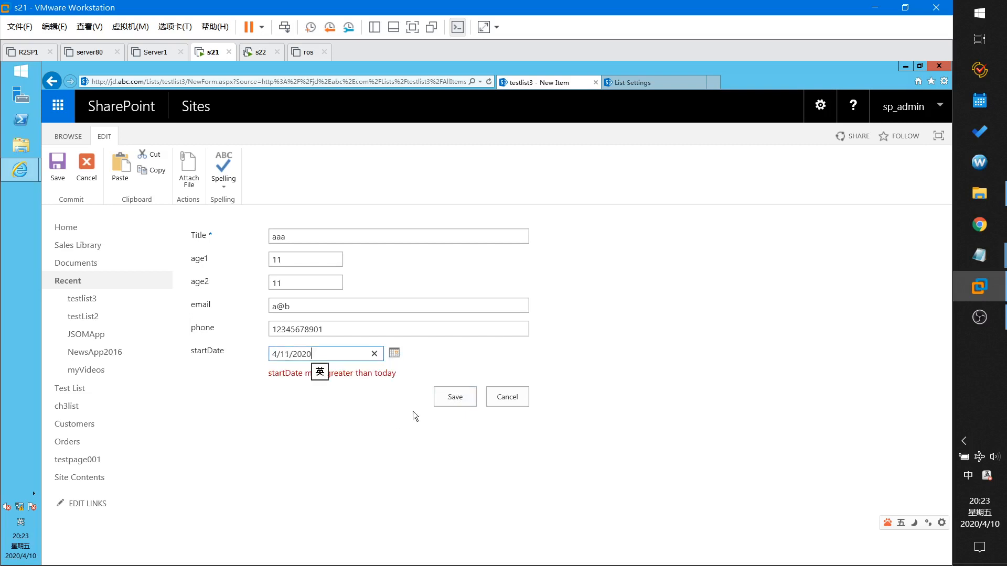
{"action": "left_click", "coordinate": [455, 398]}
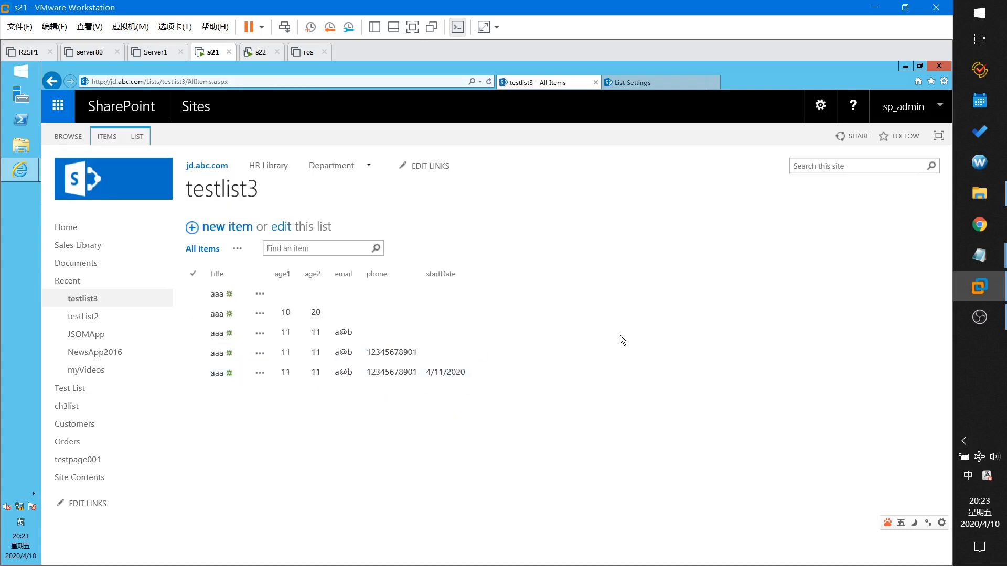
Switch to the Notepad outline, add a blank line below "2.Column Default Value" and minimize the notes.
{"action": "mouse_move", "coordinate": [980, 255]}
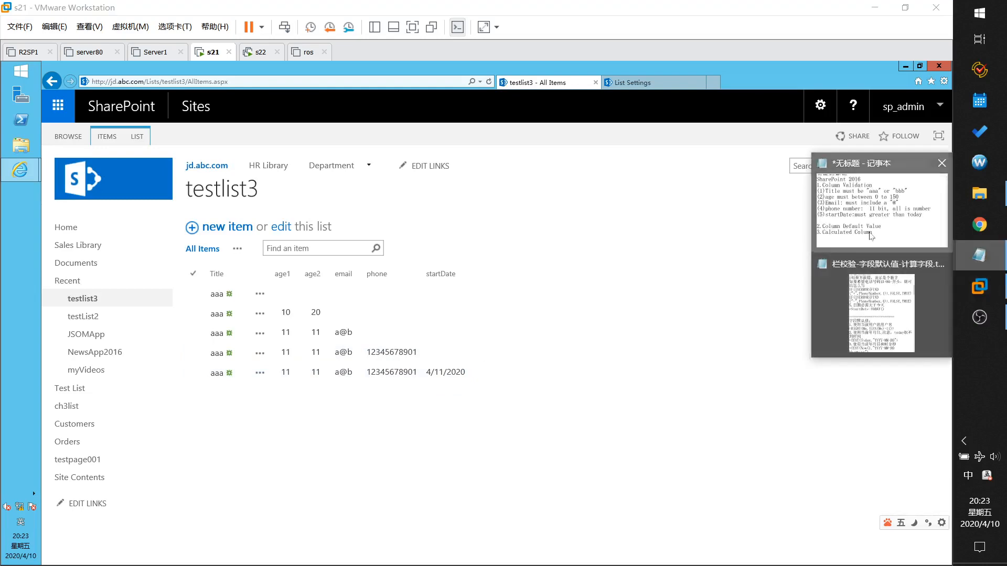
{"action": "left_click", "coordinate": [879, 205]}
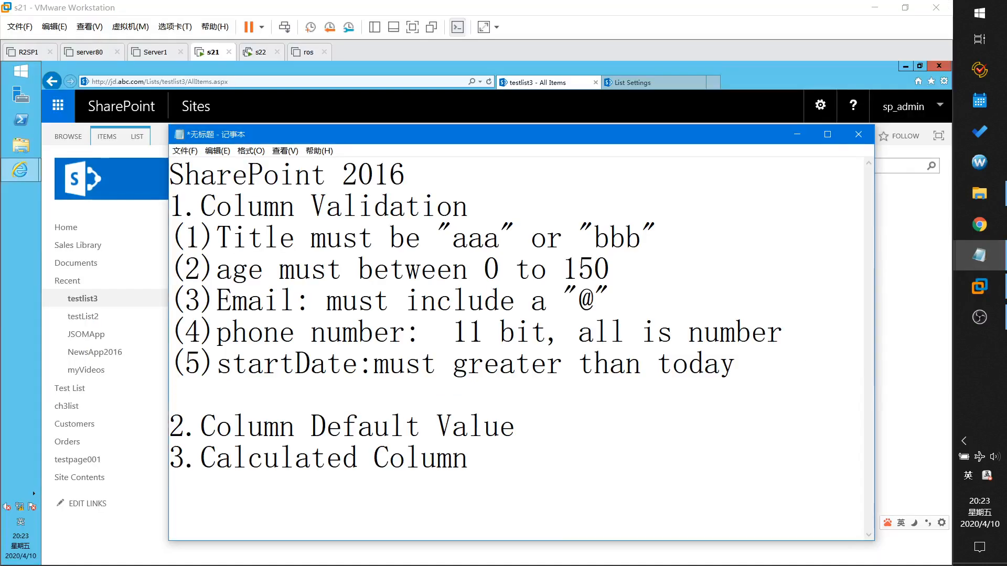
{"action": "left_click_drag", "start_coordinate": [169, 176], "coordinate": [185, 205]}
{"action": "left_click", "coordinate": [469, 205]}
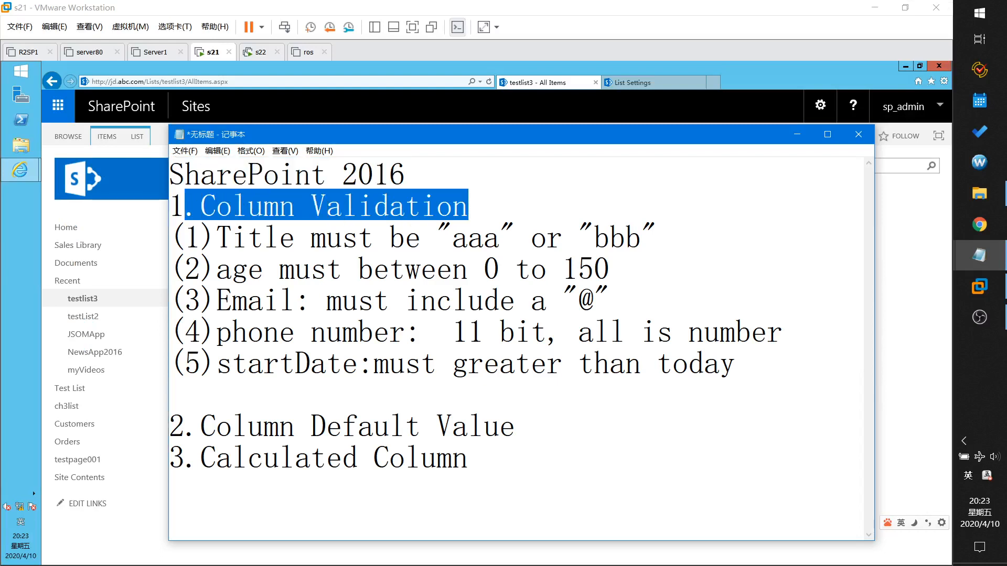
{"action": "left_click", "coordinate": [201, 426]}
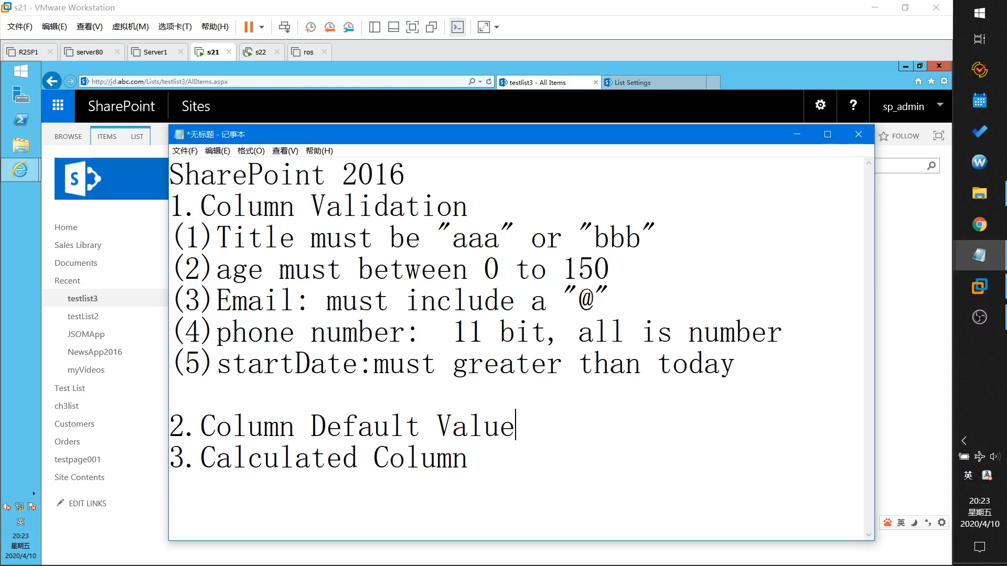
{"action": "key", "text": "Return"}
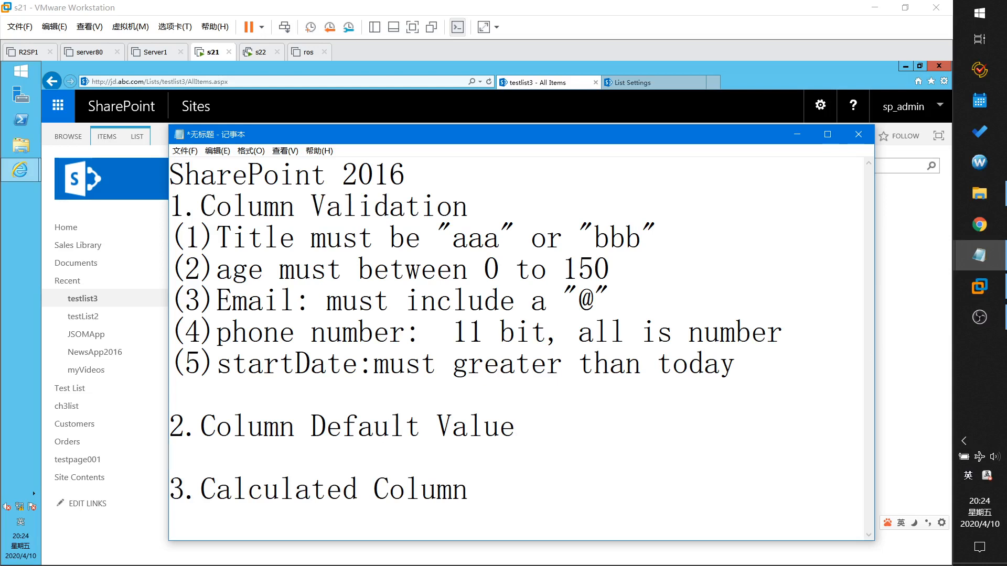
{"action": "left_click", "coordinate": [796, 136]}
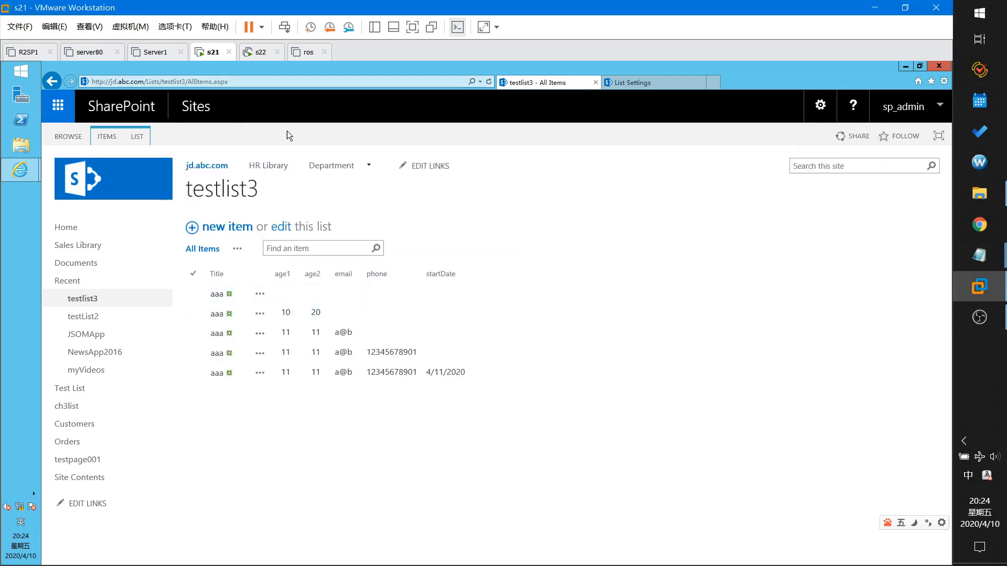
Open the testlist3 list settings and delete the startDate column.
{"action": "left_click", "coordinate": [134, 137]}
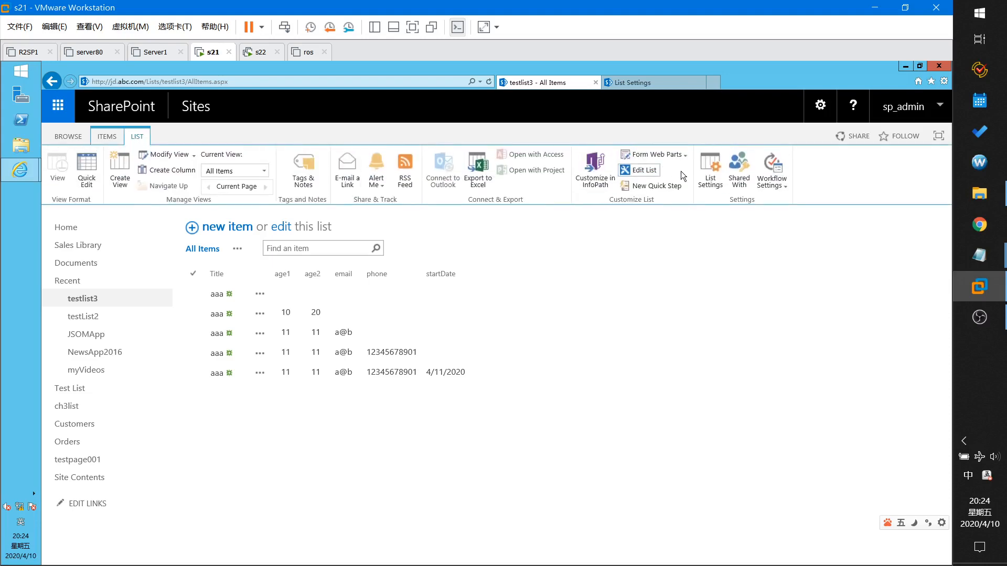
{"action": "left_click", "coordinate": [703, 163]}
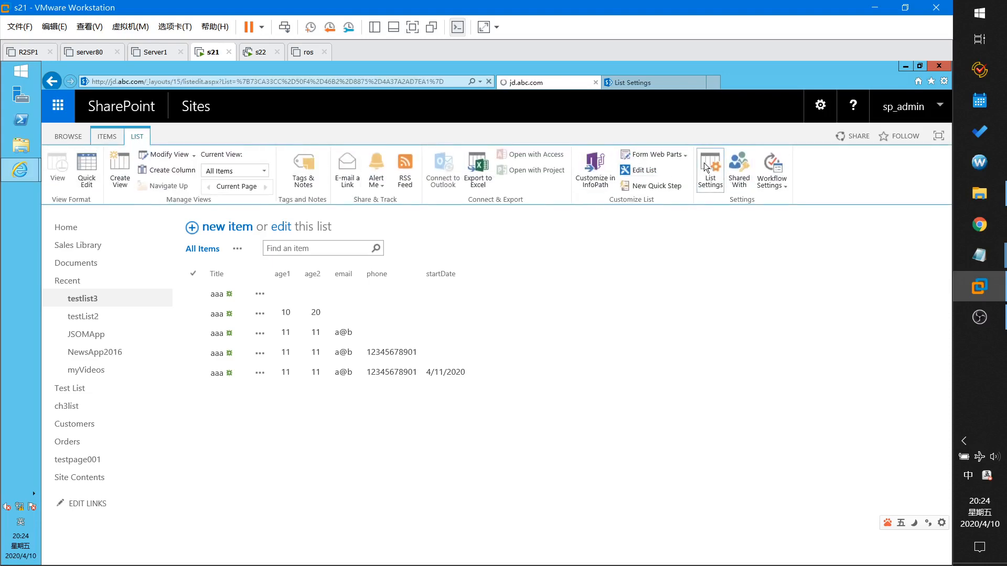
{"action": "scroll", "coordinate": [343, 366], "scroll_direction": "down", "scroll_amount": 3}
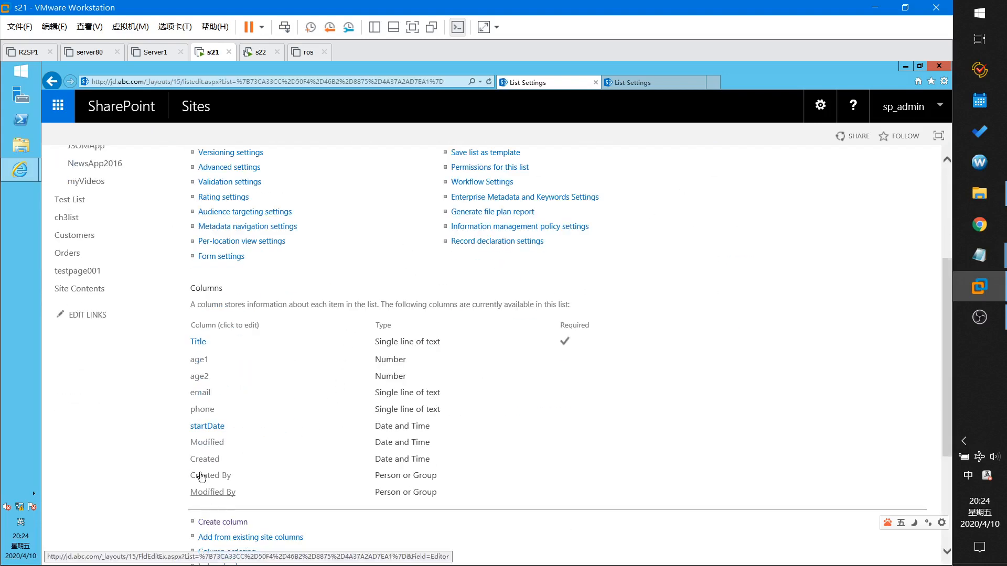
{"action": "left_click", "coordinate": [205, 428]}
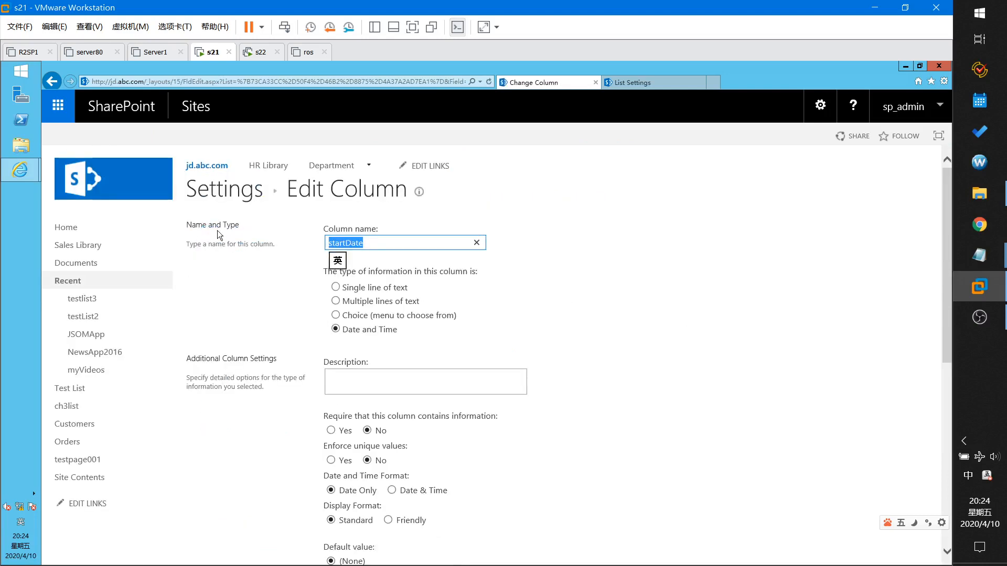
{"action": "scroll", "coordinate": [718, 519], "scroll_direction": "down", "scroll_amount": 5}
{"action": "left_click", "coordinate": [745, 506]}
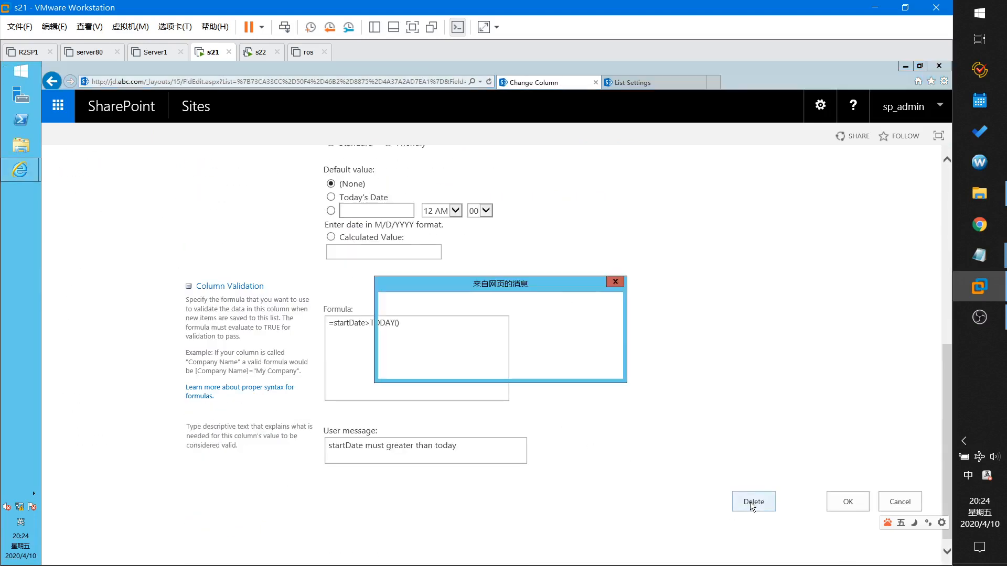
{"action": "left_click", "coordinate": [588, 396]}
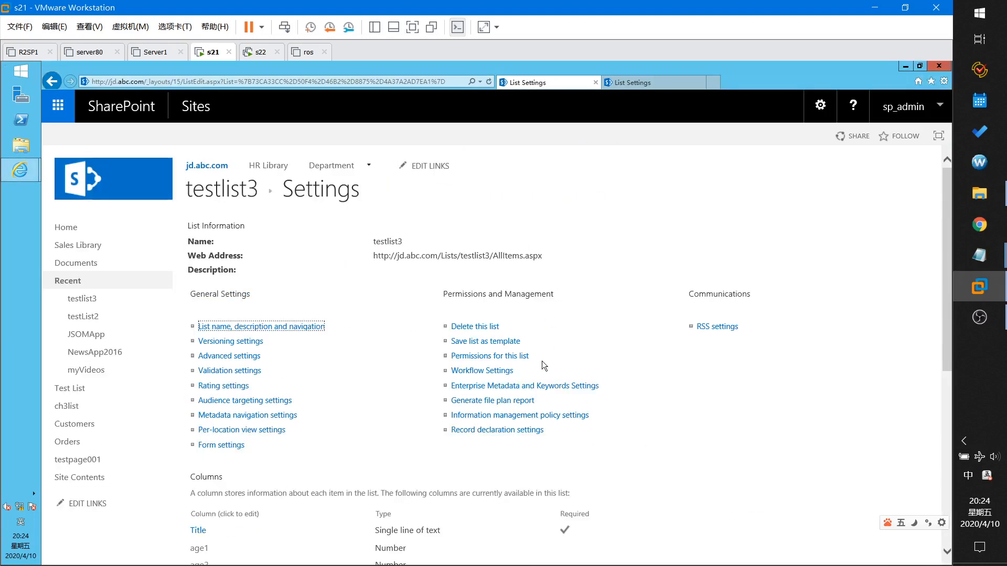
Delete the phone column from testlist3.
{"action": "scroll", "coordinate": [524, 378], "scroll_direction": "down", "scroll_amount": 5}
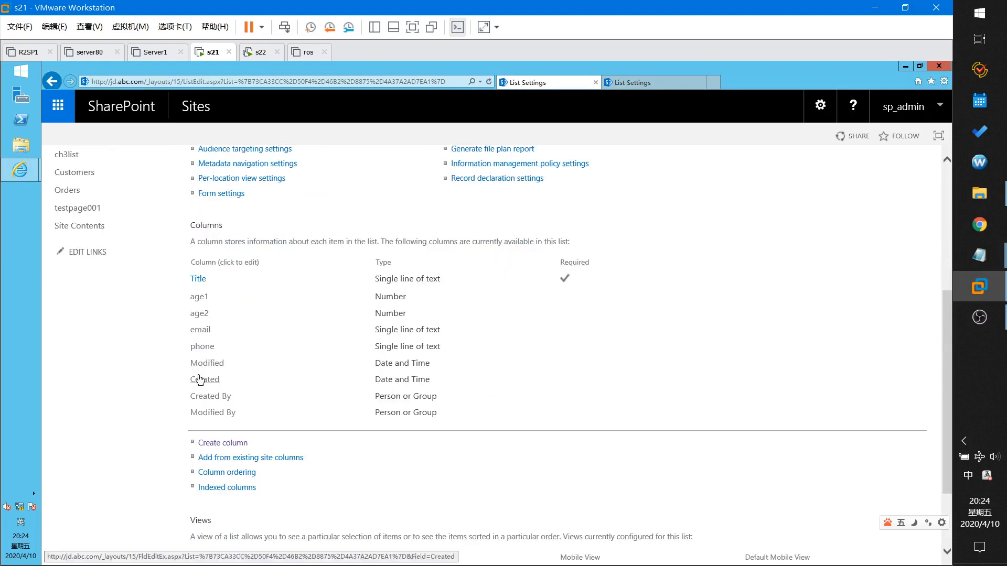
{"action": "left_click", "coordinate": [202, 347]}
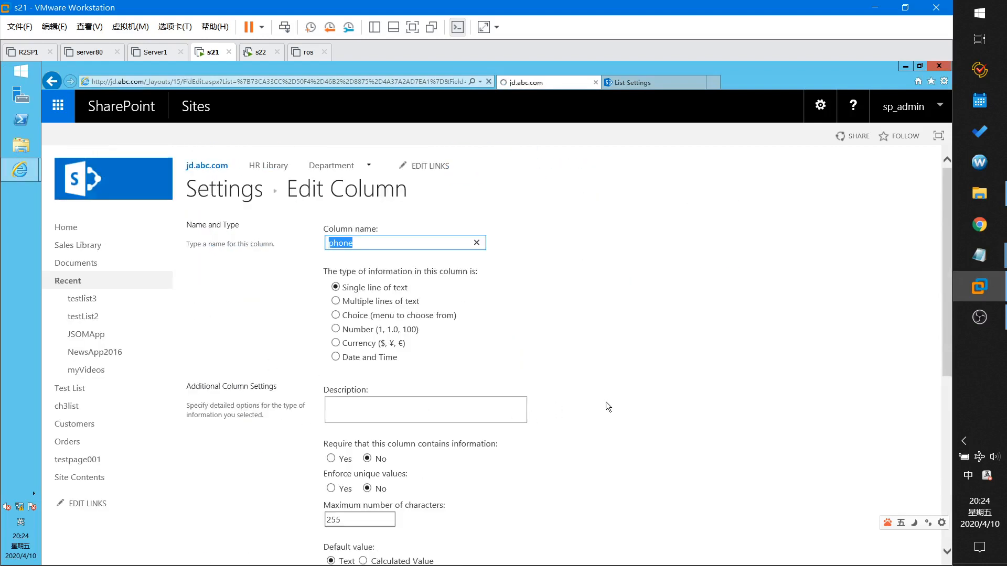
{"action": "scroll", "coordinate": [532, 398], "scroll_direction": "down", "scroll_amount": 6}
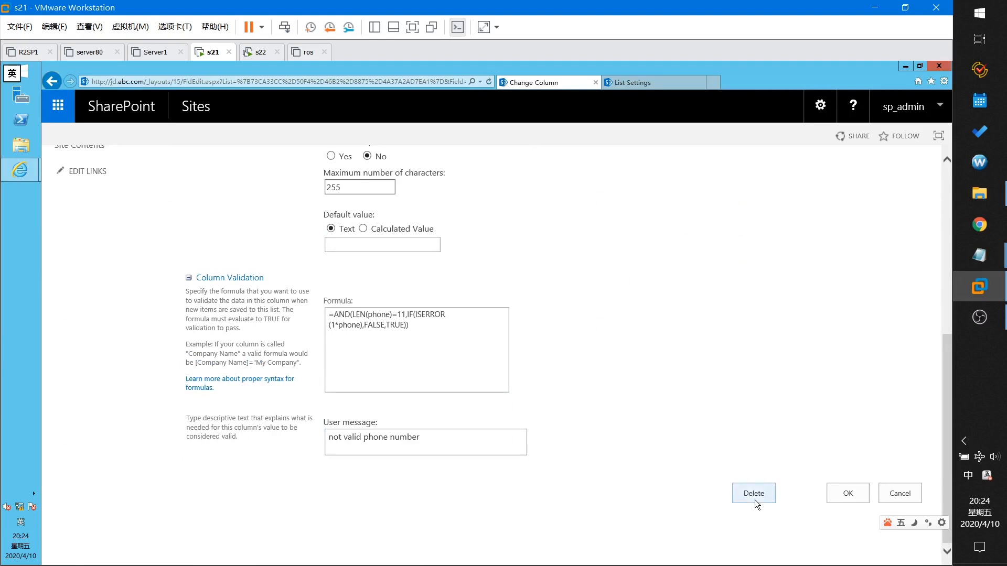
{"action": "left_click", "coordinate": [754, 499]}
{"action": "left_click", "coordinate": [552, 364]}
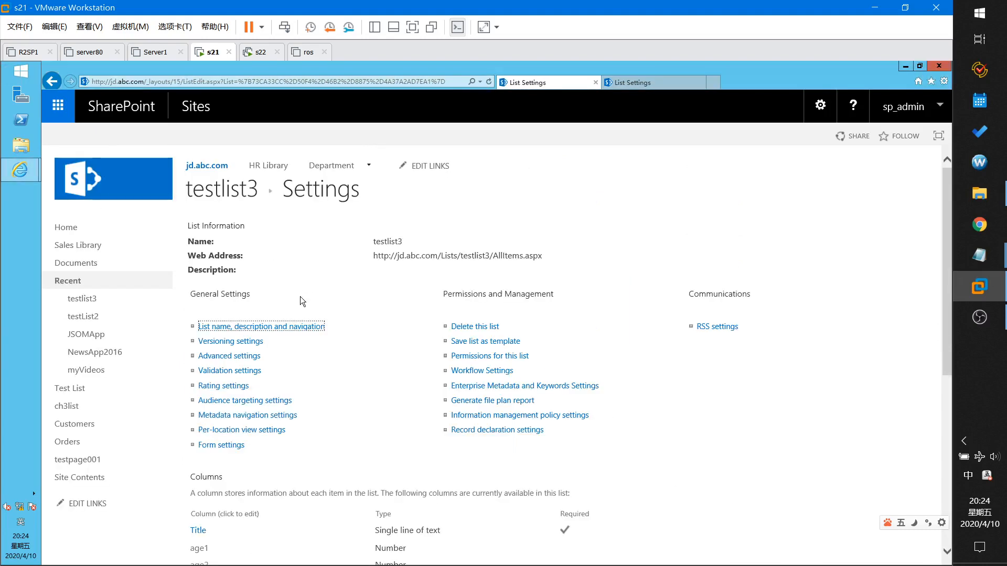
Delete the email column from testlist3.
{"action": "scroll", "coordinate": [278, 373], "scroll_direction": "down", "scroll_amount": 3}
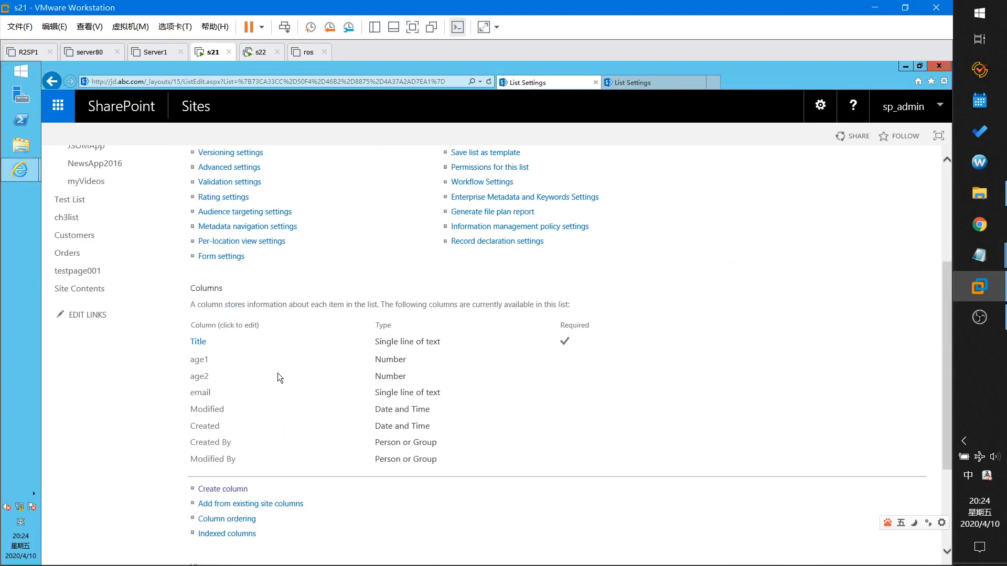
{"action": "left_click", "coordinate": [200, 392]}
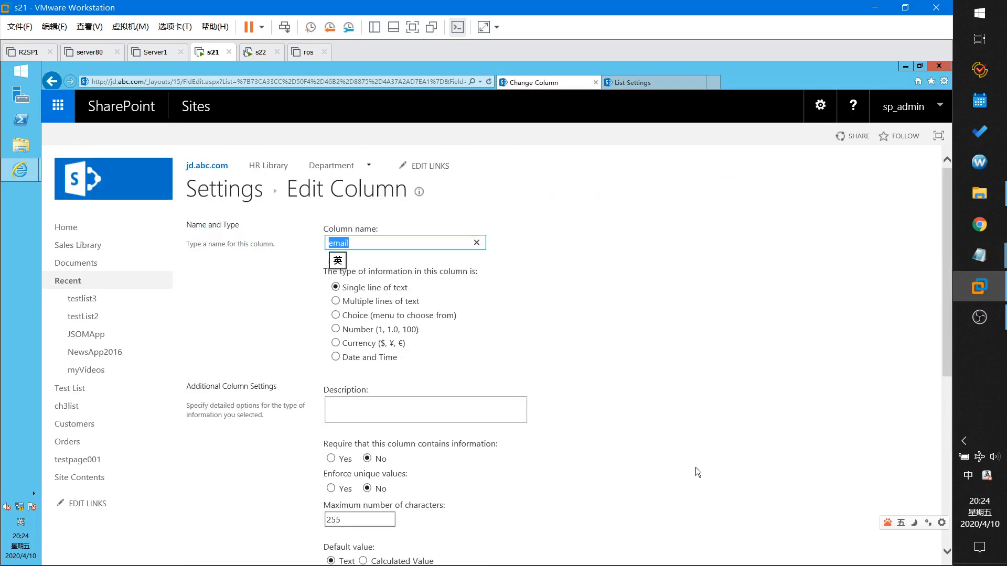
{"action": "scroll", "coordinate": [547, 457], "scroll_direction": "down", "scroll_amount": 5}
{"action": "left_click", "coordinate": [741, 494]}
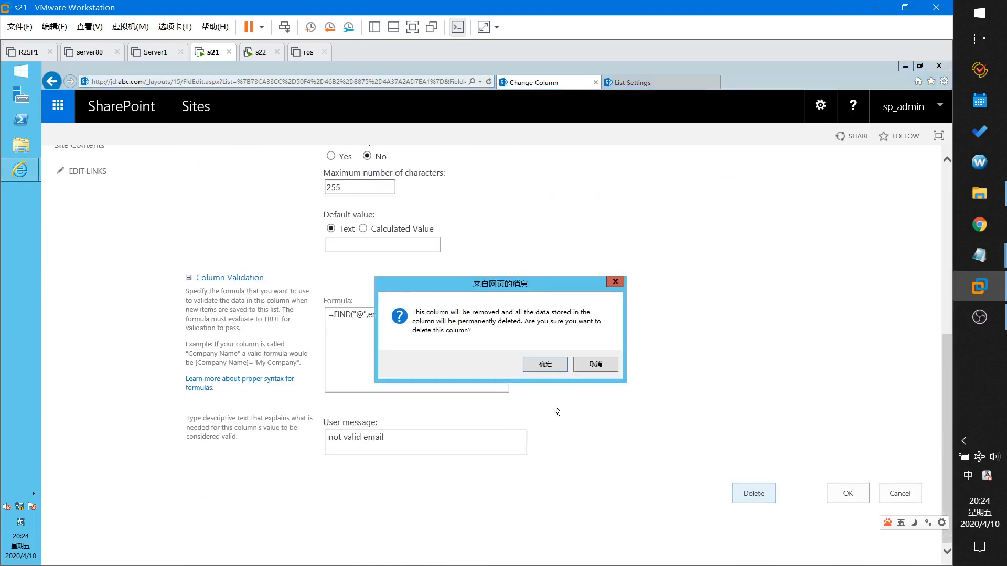
{"action": "left_click", "coordinate": [546, 366]}
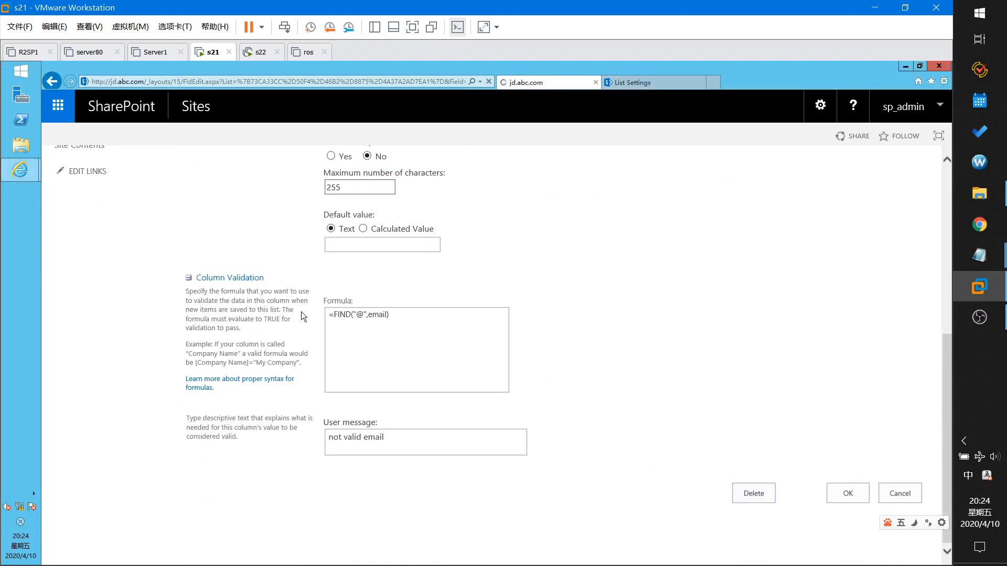
Delete the age2 column from testlist3.
{"action": "scroll", "coordinate": [262, 357], "scroll_direction": "down", "scroll_amount": 3}
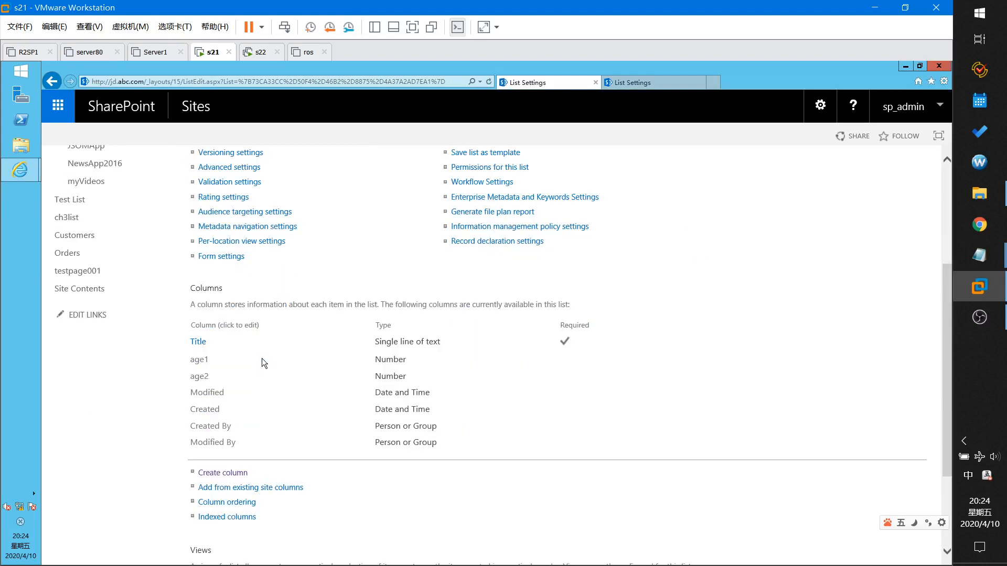
{"action": "left_click", "coordinate": [192, 378]}
{"action": "scroll", "coordinate": [713, 518], "scroll_direction": "down", "scroll_amount": 7}
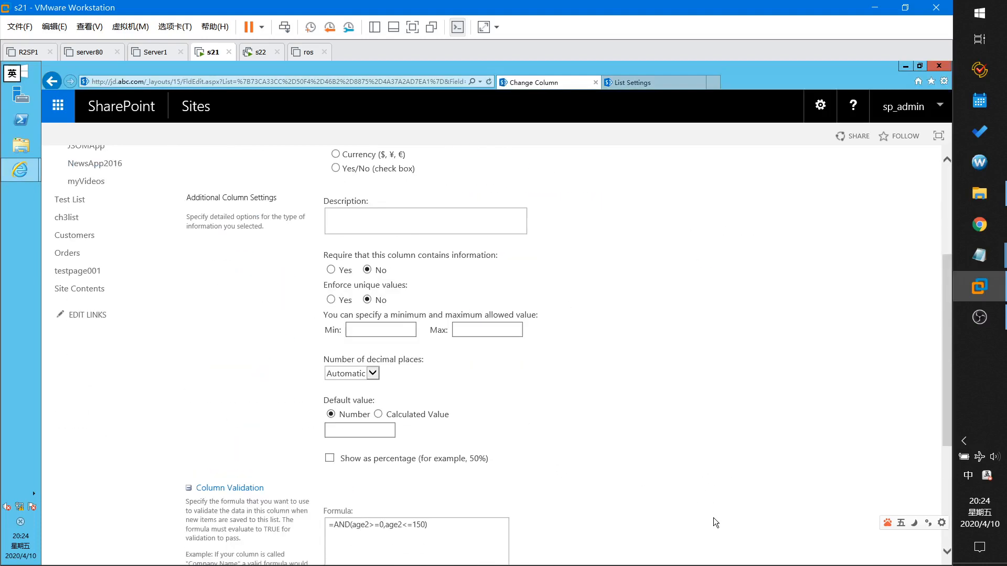
{"action": "left_click", "coordinate": [735, 496]}
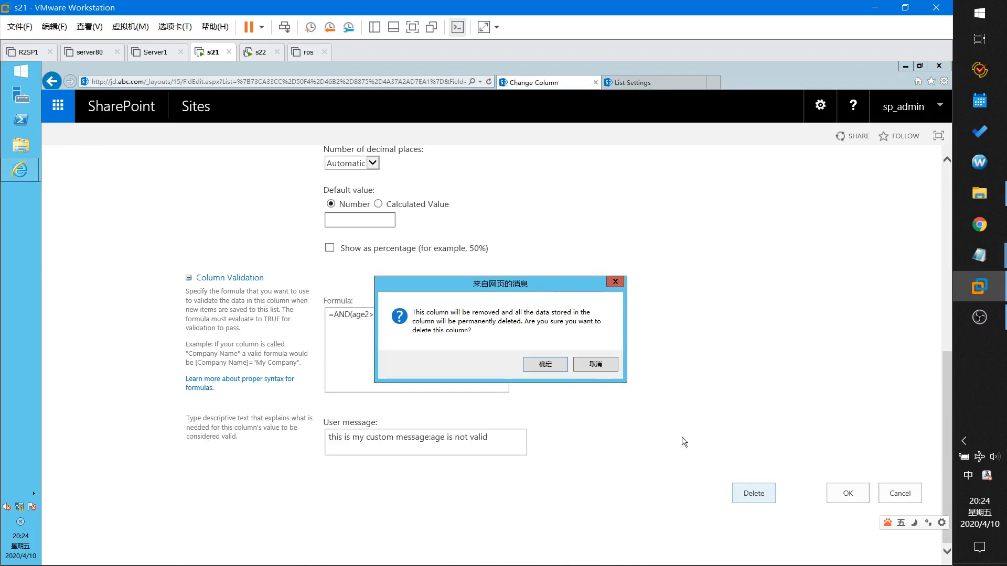
{"action": "left_click", "coordinate": [543, 364]}
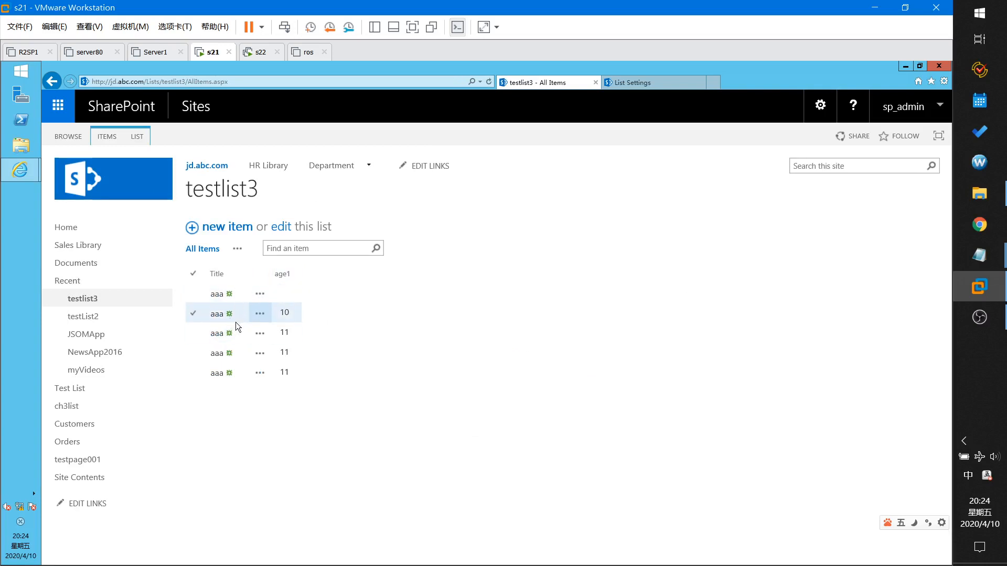
Switch to the Notepad outline and add "(1) use the curren user's name" under the 2.Column Default Value heading.
{"action": "mouse_move", "coordinate": [971, 258]}
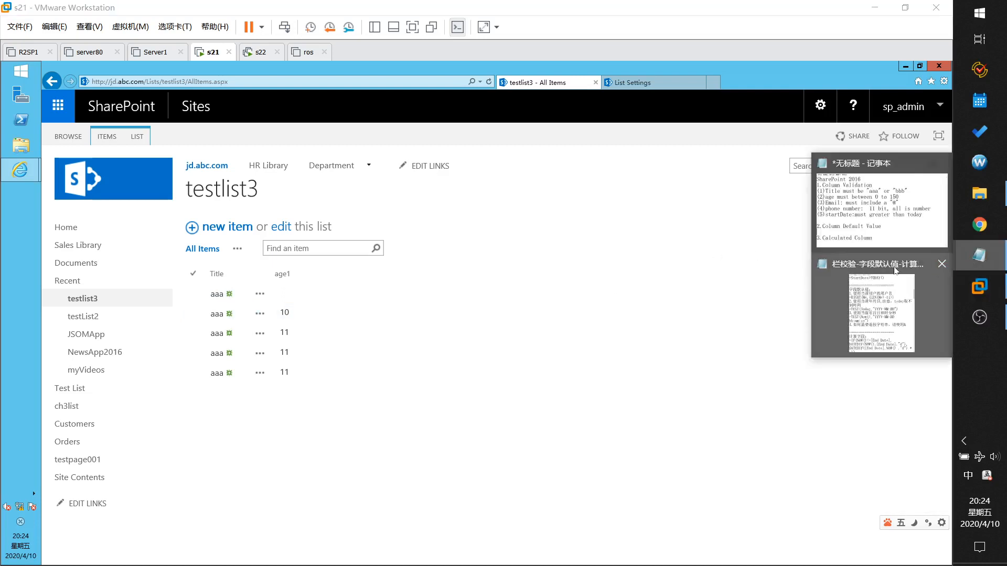
{"action": "left_click", "coordinate": [882, 230]}
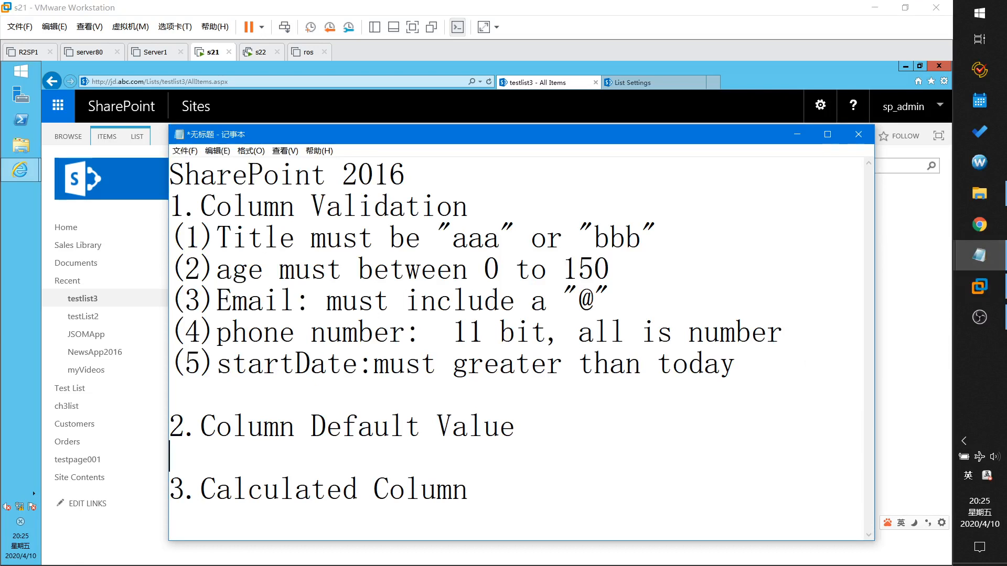
{"action": "type", "text": "(1) use"}
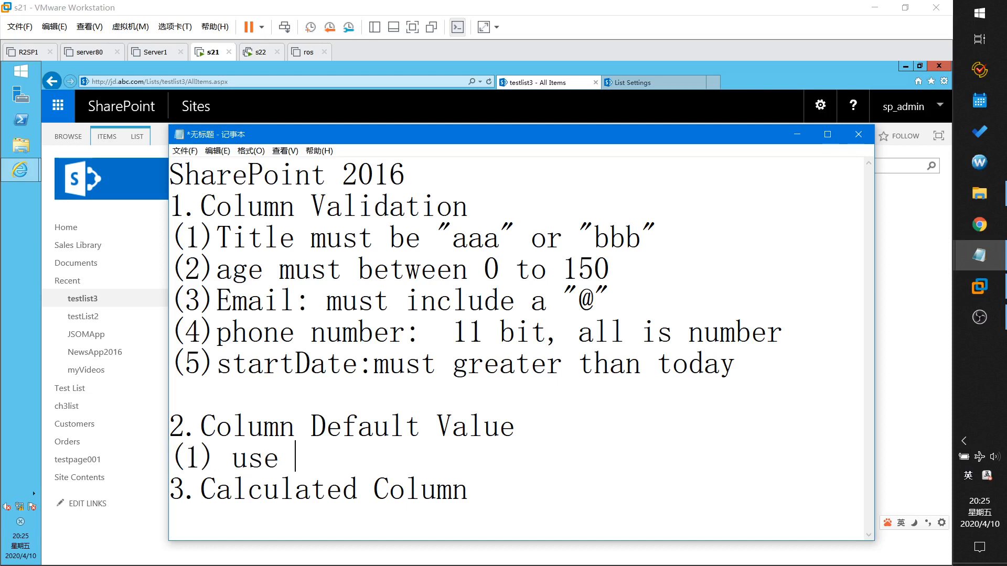
{"action": "type", "text": " the curr"}
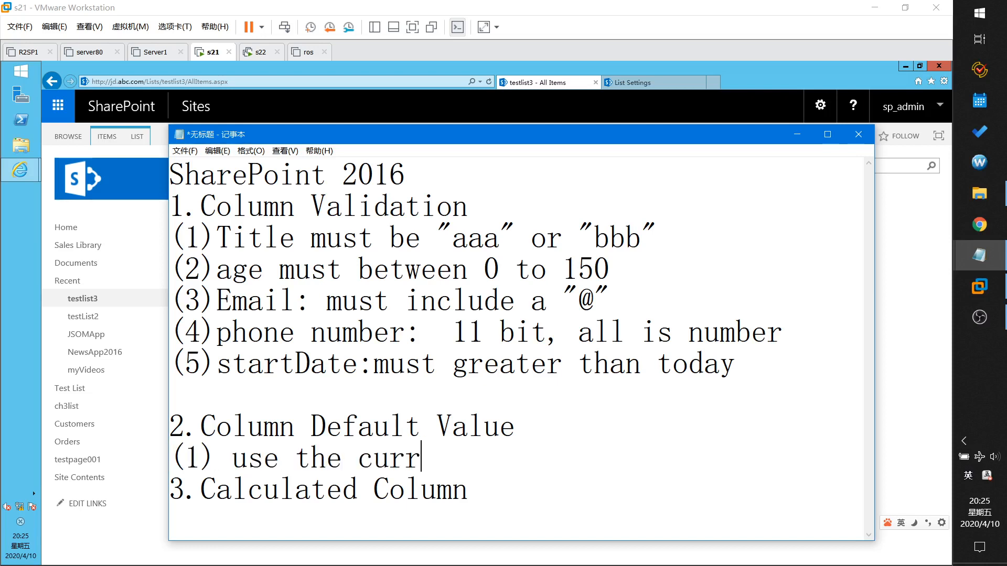
{"action": "type", "text": "en user"}
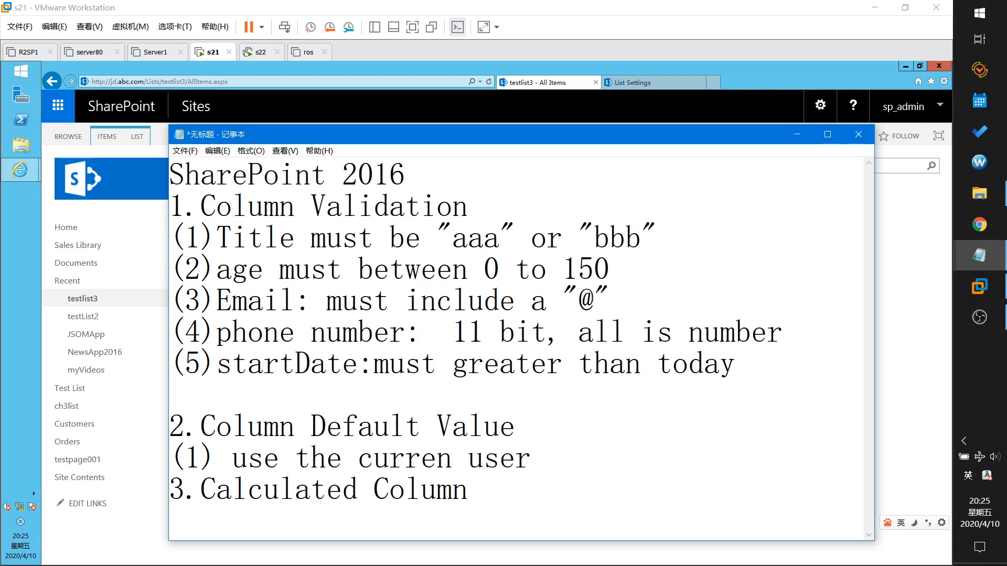
{"action": "type", "text": "’s name"}
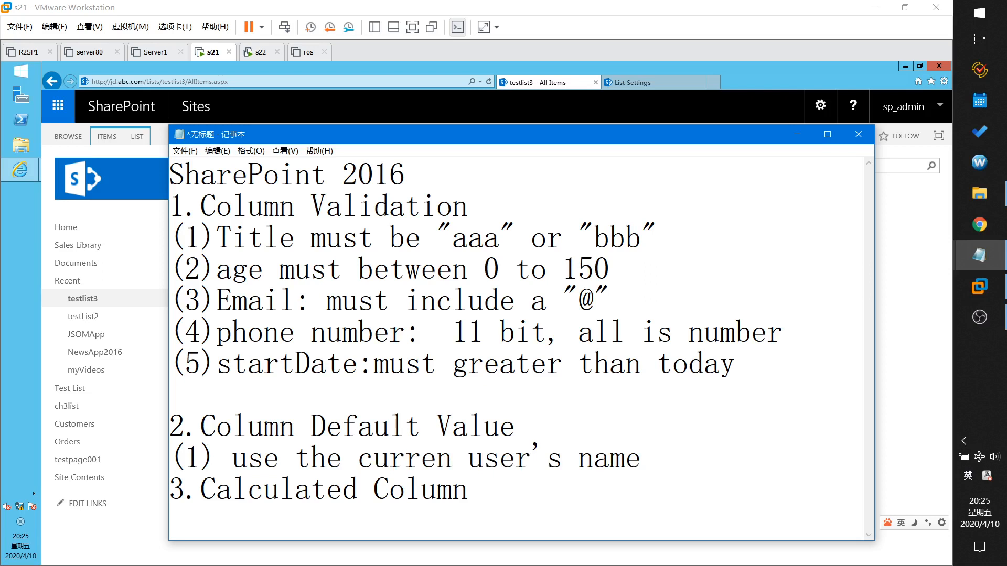
{"action": "key", "text": "Return"}
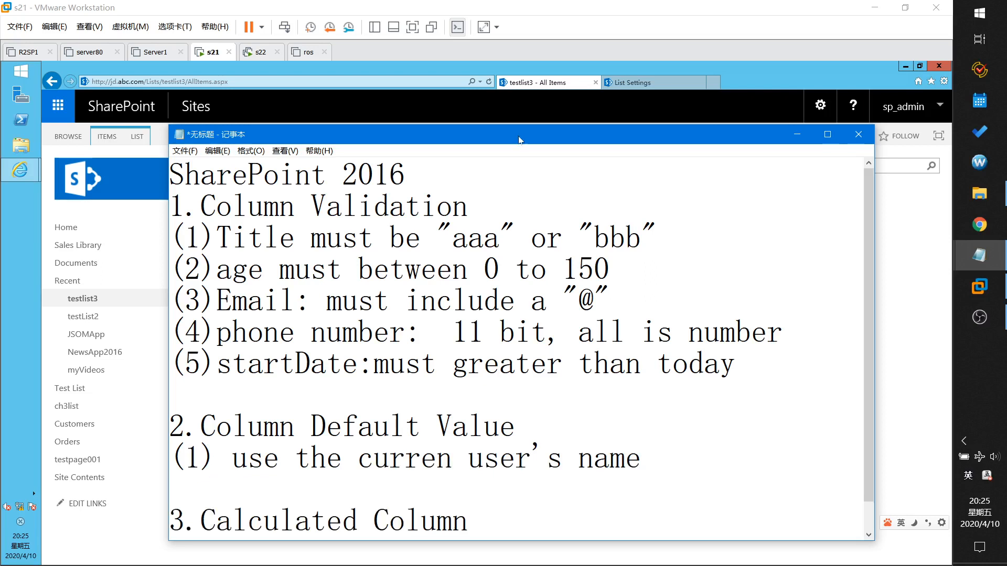
{"action": "left_click_drag", "start_coordinate": [525, 137], "coordinate": [519, 117]}
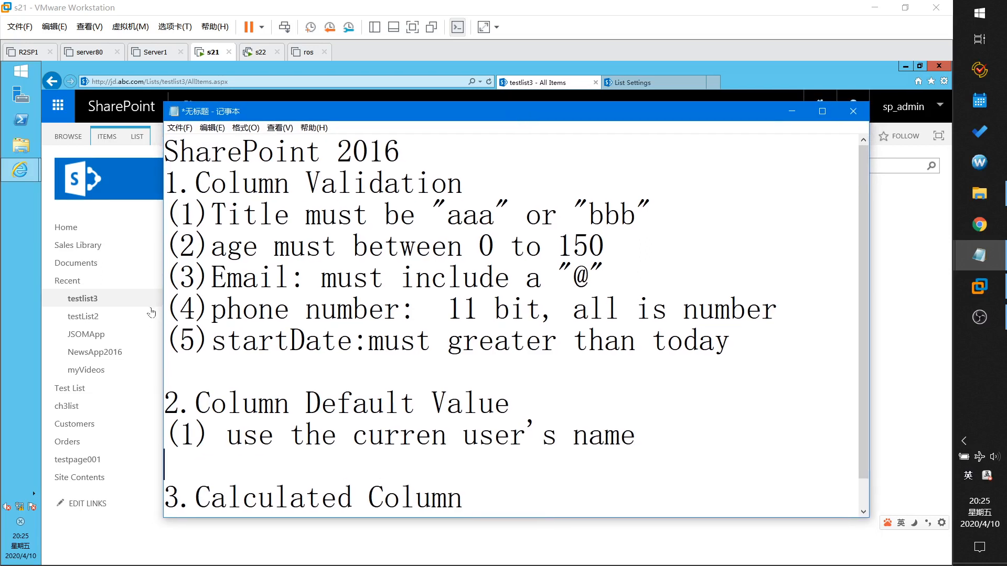
Open the Title column's settings in testlist3 and clear its validation formula and user message.
{"action": "left_click", "coordinate": [150, 306]}
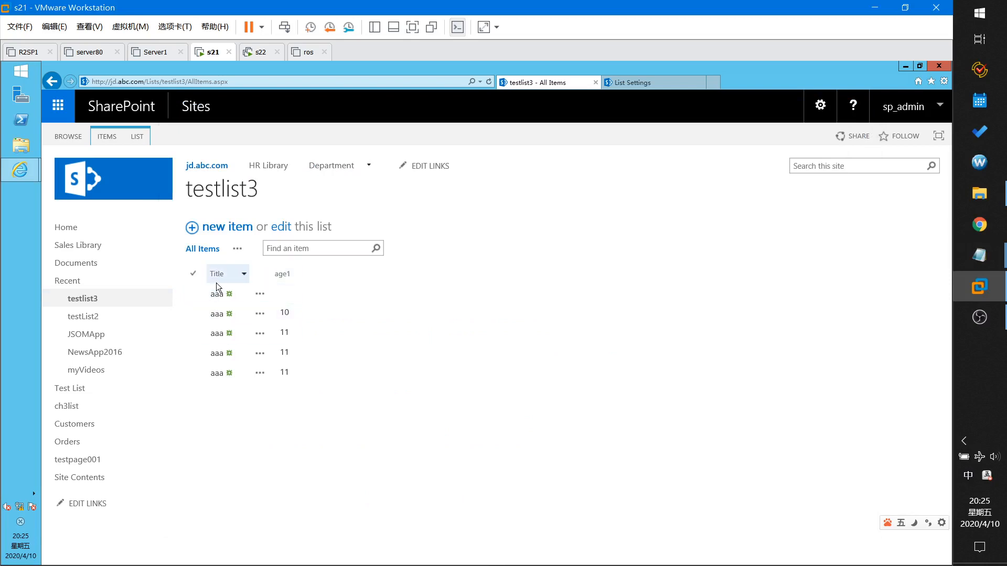
{"action": "left_click", "coordinate": [137, 137]}
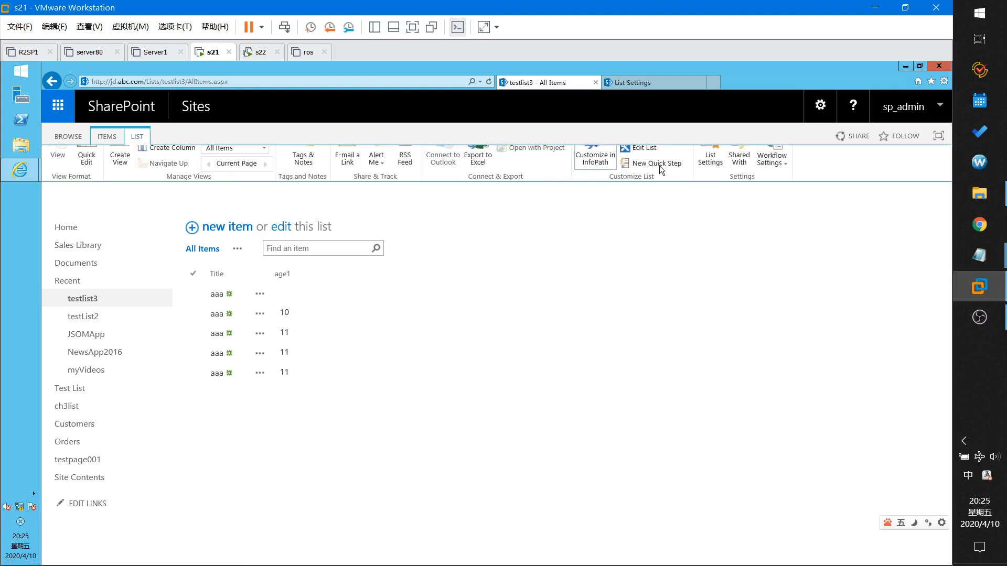
{"action": "left_click", "coordinate": [720, 172]}
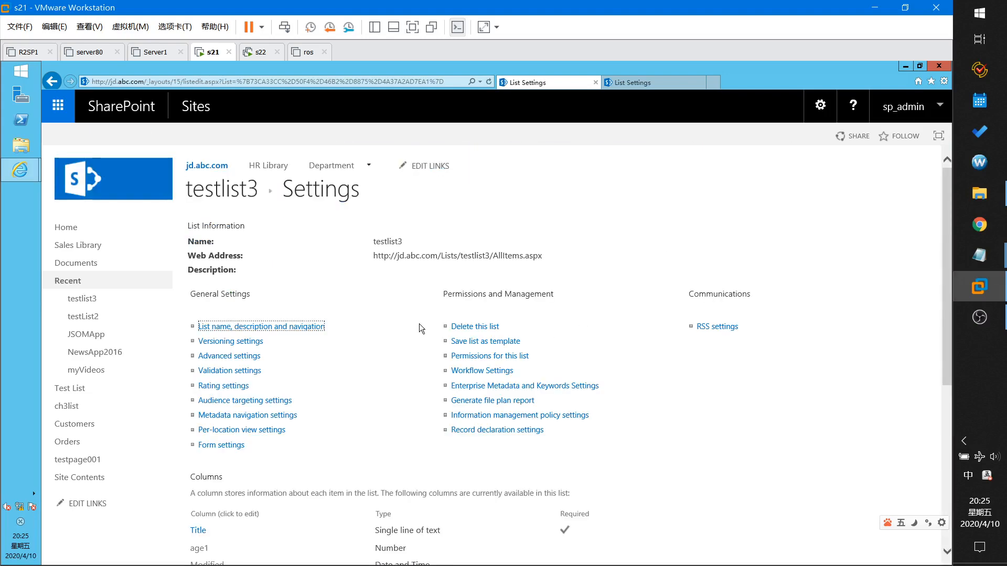
{"action": "scroll", "coordinate": [418, 323], "scroll_direction": "down", "scroll_amount": 4}
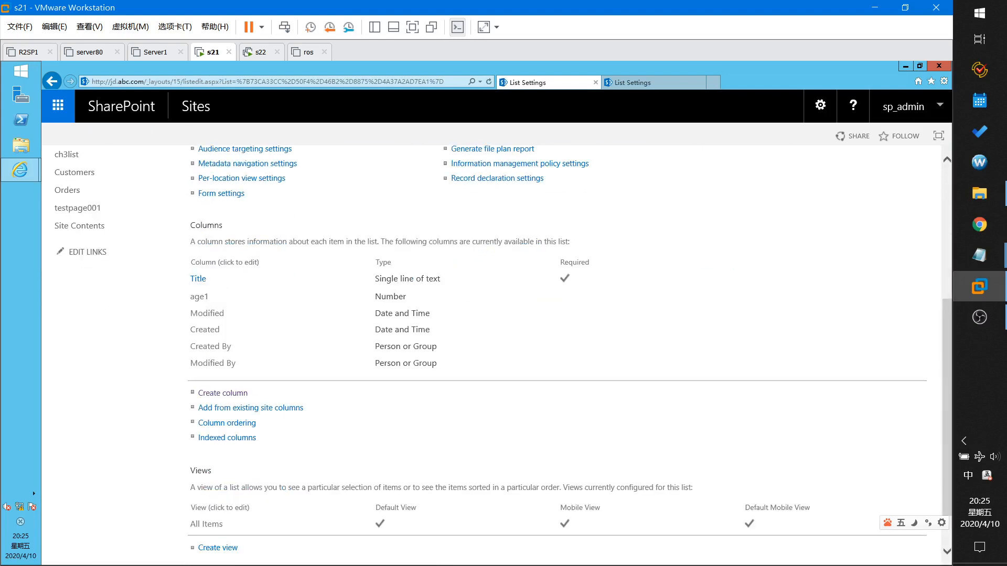
{"action": "left_click", "coordinate": [198, 280]}
{"action": "scroll", "coordinate": [420, 324], "scroll_direction": "down", "scroll_amount": 5}
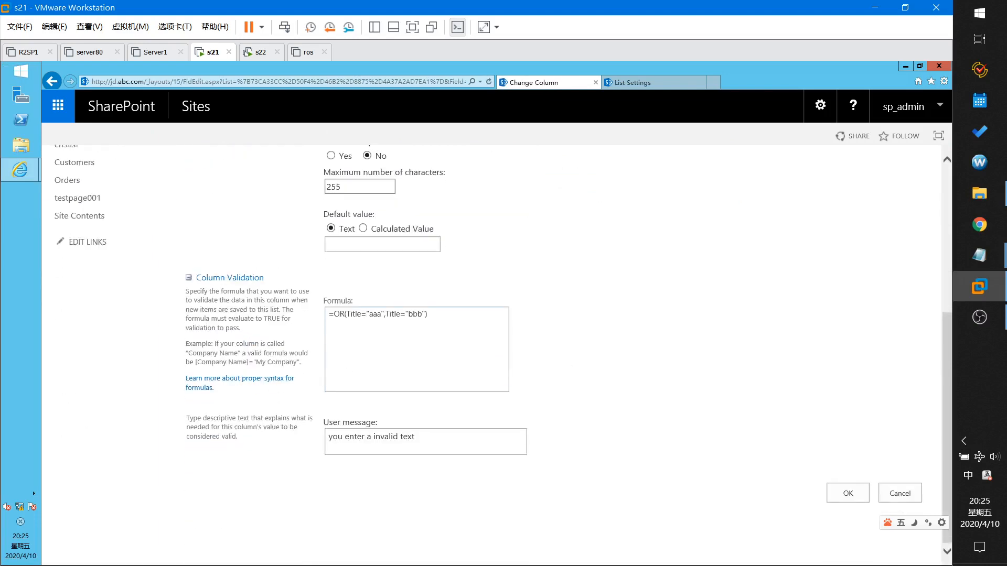
{"action": "left_click_drag", "start_coordinate": [430, 316], "coordinate": [328, 319]}
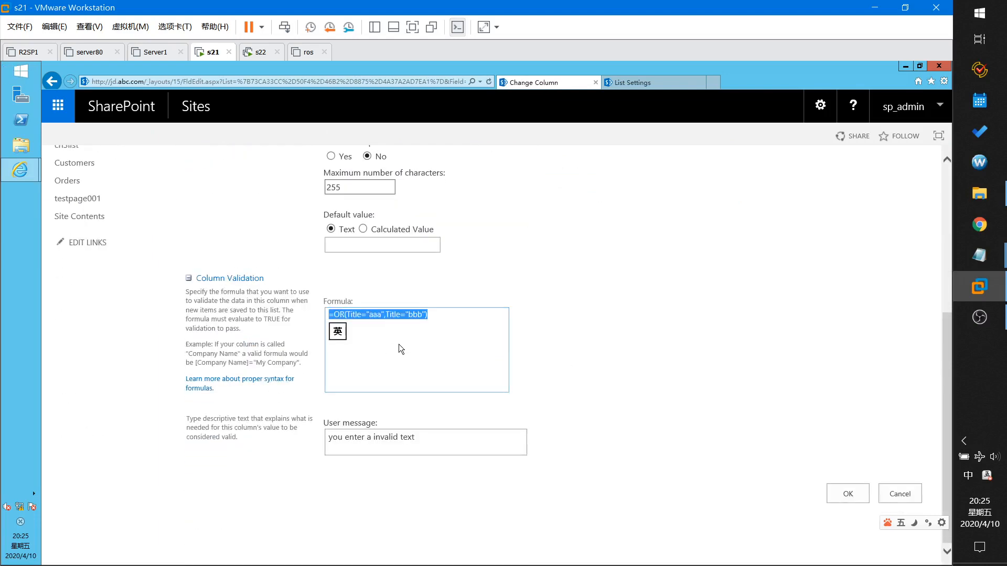
{"action": "key", "text": "BackSpace"}
{"action": "left_click_drag", "start_coordinate": [416, 438], "coordinate": [328, 438]}
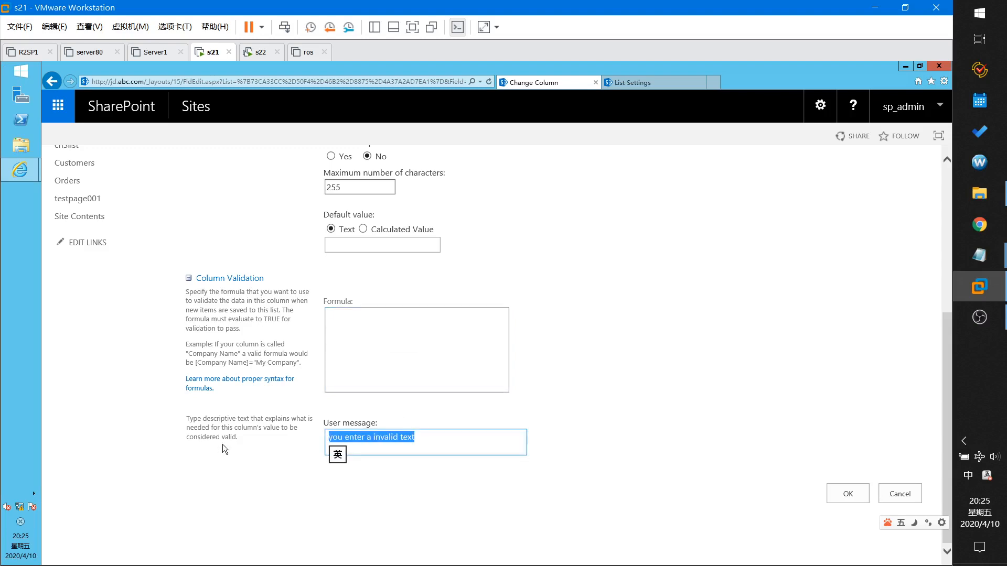
{"action": "key", "text": "BackSpace"}
Switch the Title column's default value to Calculated Value and begin its formula with an equals sign.
{"action": "scroll", "coordinate": [395, 319], "scroll_direction": "up", "scroll_amount": 5}
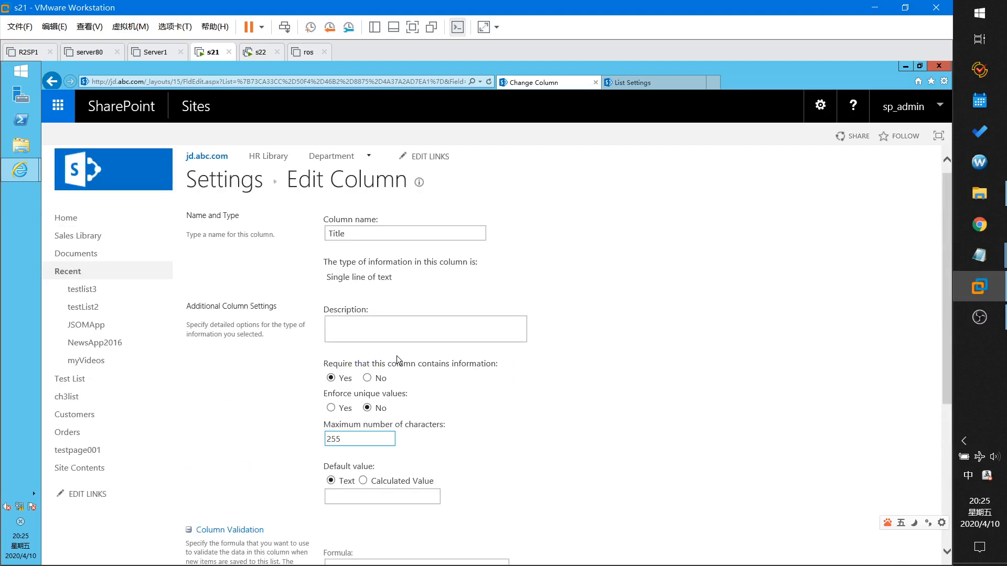
{"action": "scroll", "coordinate": [338, 417], "scroll_direction": "down", "scroll_amount": 2}
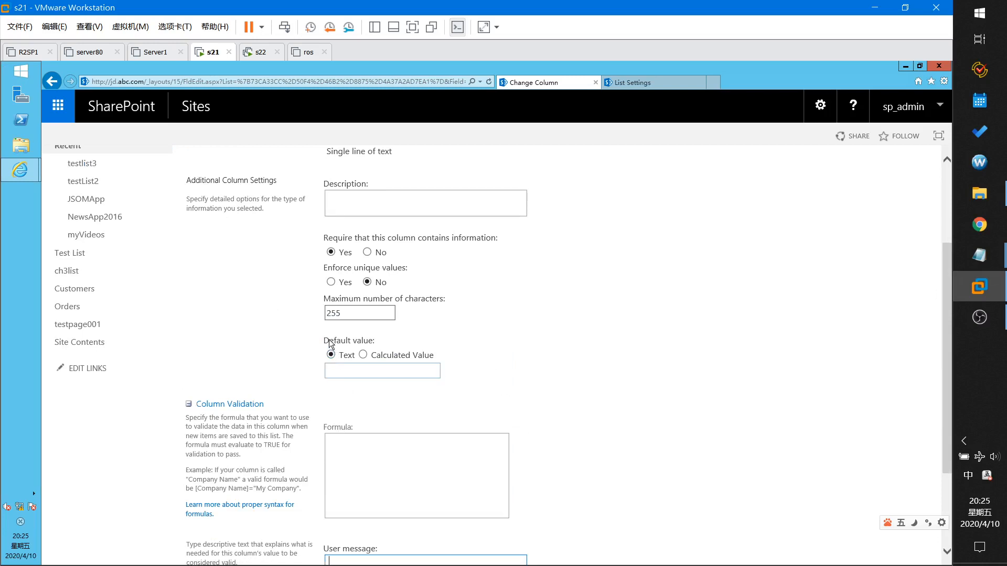
{"action": "left_click_drag", "start_coordinate": [329, 339], "coordinate": [374, 339]}
{"action": "left_click", "coordinate": [362, 355]}
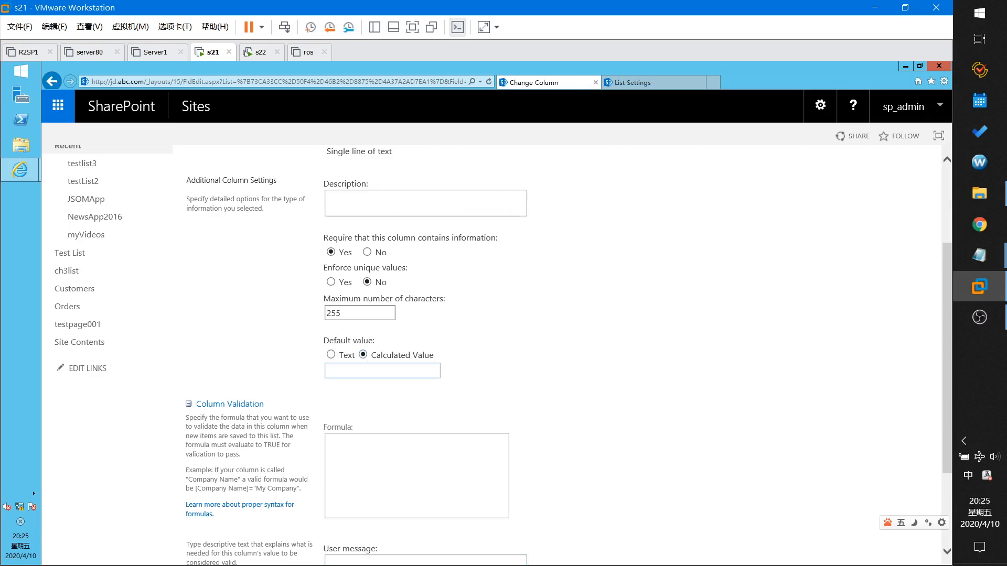
{"action": "key", "text": "shift"}
{"action": "type", "text": "="}
{"action": "type", "text": "right"}
{"action": "type", "text": "("}
{"action": "type", "text": "Me"}
{"action": "type", "text": ","}
{"action": "key", "text": "BackSpace"}
{"action": "key", "text": "BackSpace"}
{"action": "key", "text": "BackSpace"}
{"action": "key", "text": "BackSpace"}
{"action": "key", "text": "BackSpace"}
{"action": "key", "text": "BackSpace"}
{"action": "key", "text": "BackSpace"}
{"action": "key", "text": "BackSpace"}
{"action": "key", "text": "BackSpace"}
{"action": "key", "text": "BackSpace"}
Complete the Title column's calculated default as =Me and save the column.
{"action": "type", "text": "Me"}
{"action": "scroll", "coordinate": [721, 509], "scroll_direction": "down", "scroll_amount": 2}
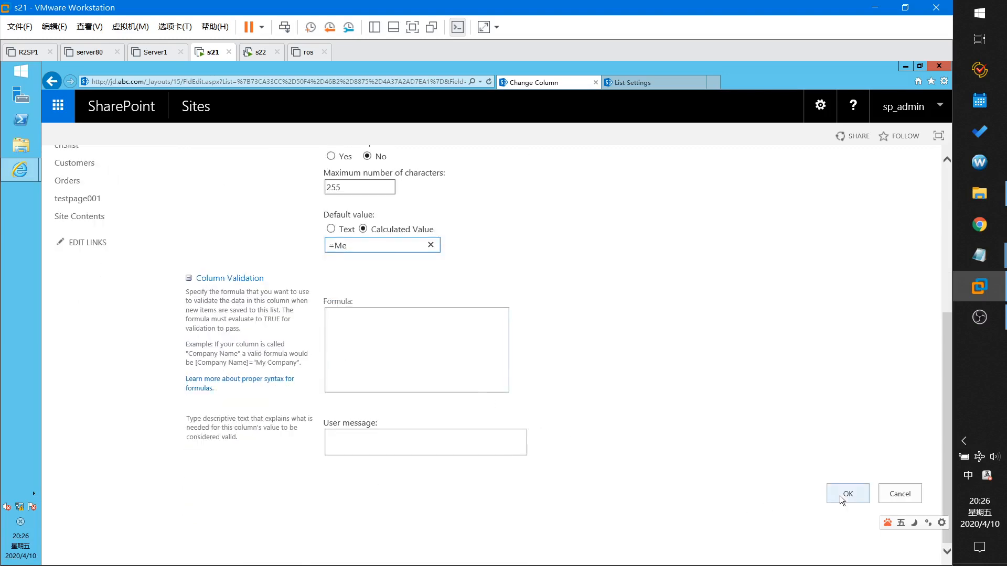
{"action": "left_click", "coordinate": [844, 494]}
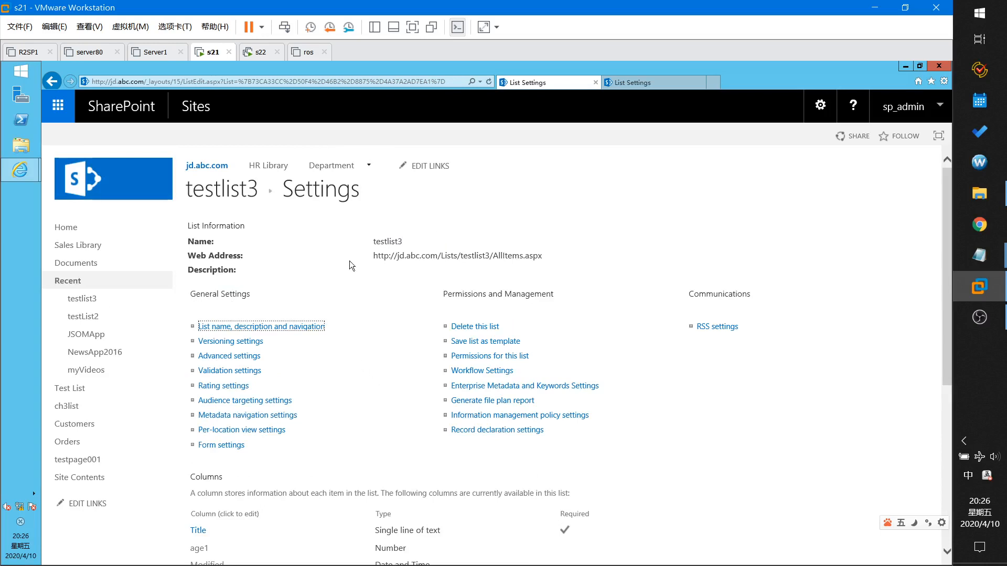
Open a new item form in testlist3, examine the parts of the prefilled Title value, and cancel the form.
{"action": "left_click", "coordinate": [231, 193]}
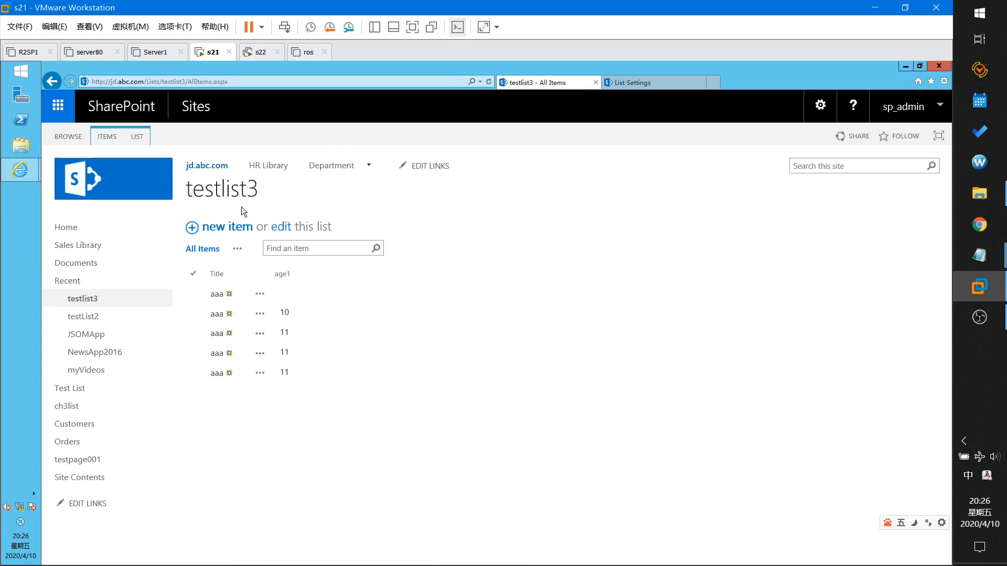
{"action": "left_click", "coordinate": [226, 231]}
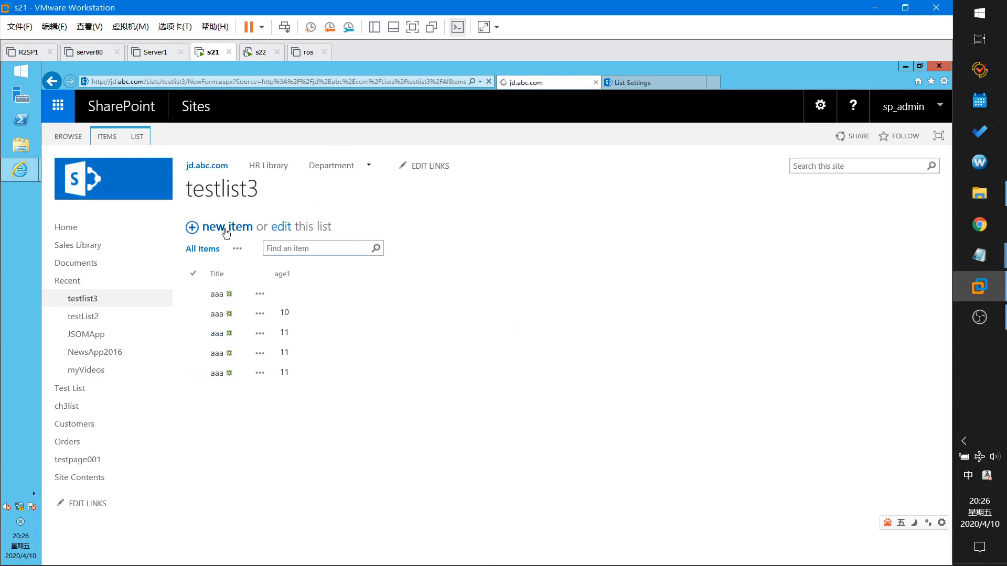
{"action": "key", "text": "ctrl+a"}
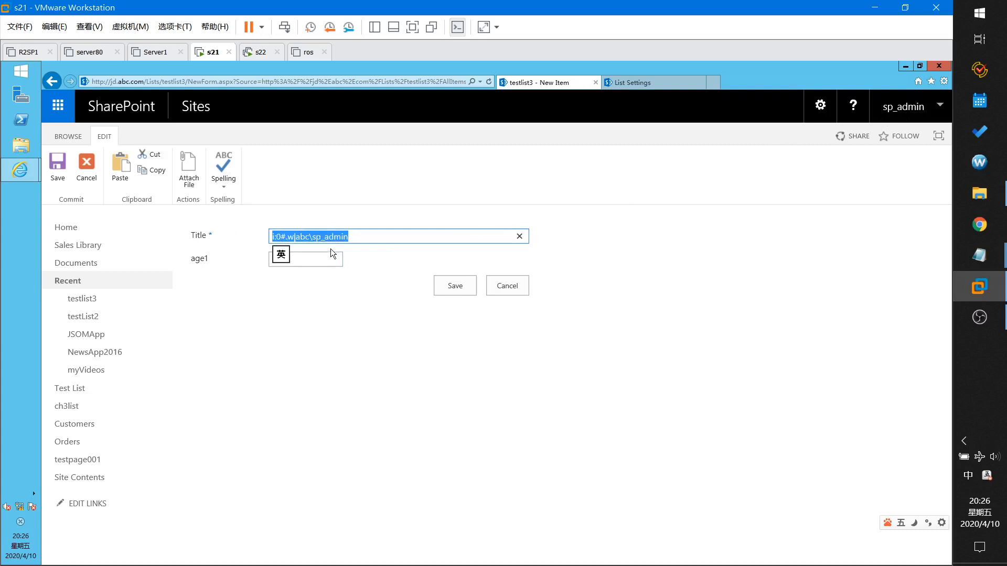
{"action": "left_click", "coordinate": [354, 236]}
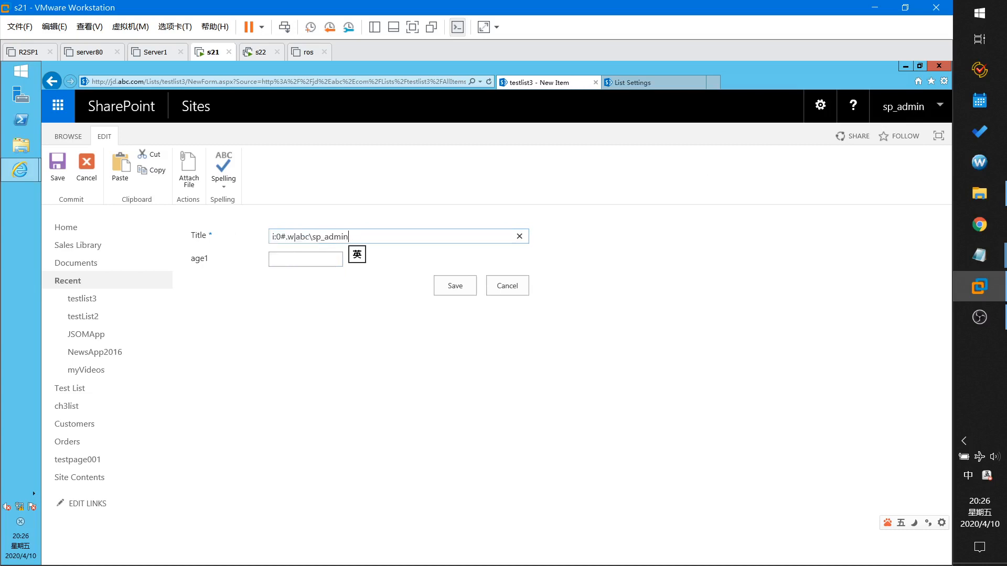
{"action": "left_click_drag", "start_coordinate": [310, 236], "coordinate": [272, 237]}
{"action": "left_click", "coordinate": [317, 237]}
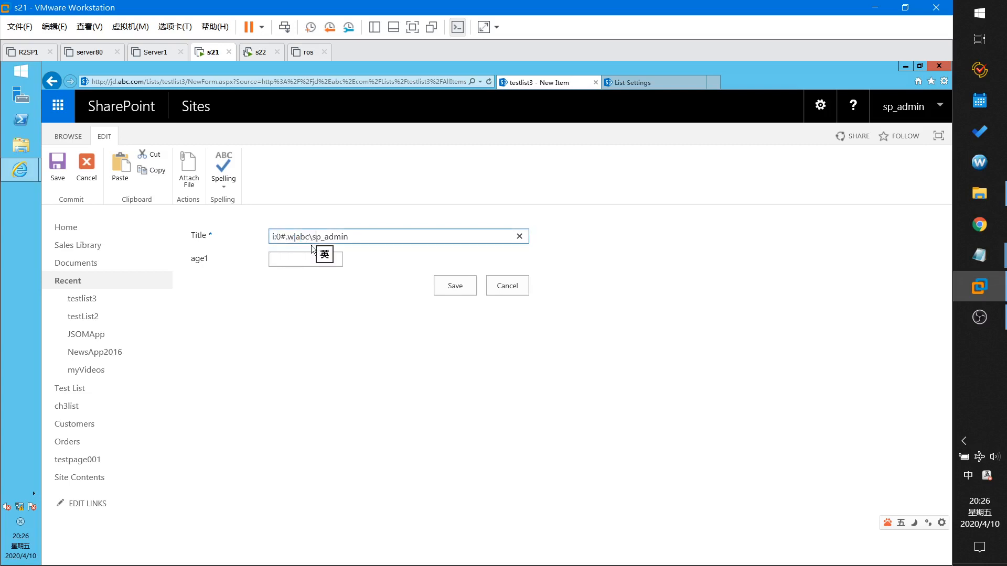
{"action": "left_click_drag", "start_coordinate": [294, 236], "coordinate": [273, 237]}
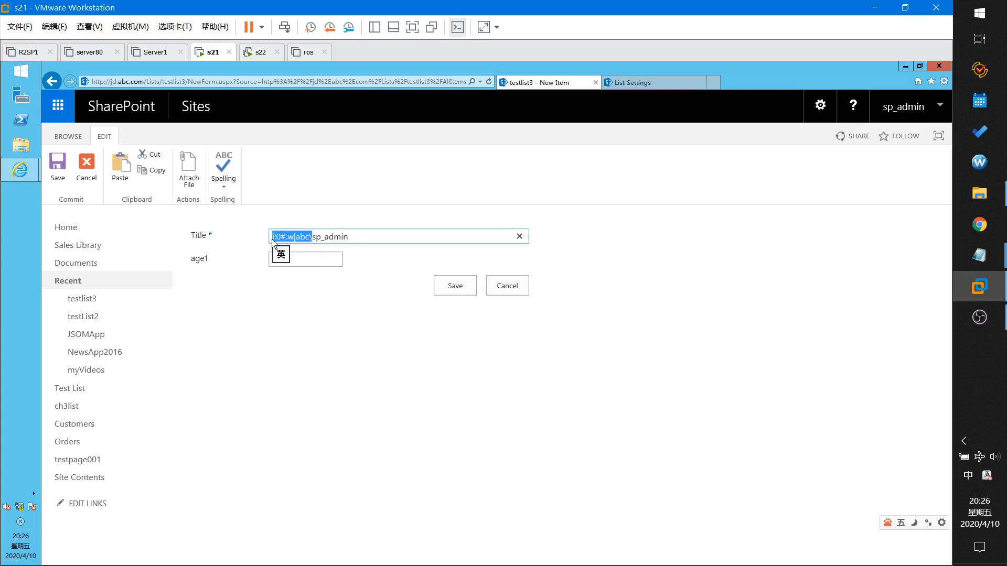
{"action": "left_click", "coordinate": [306, 237]}
{"action": "left_click", "coordinate": [313, 236]}
{"action": "left_click_drag", "start_coordinate": [348, 236], "coordinate": [309, 237]}
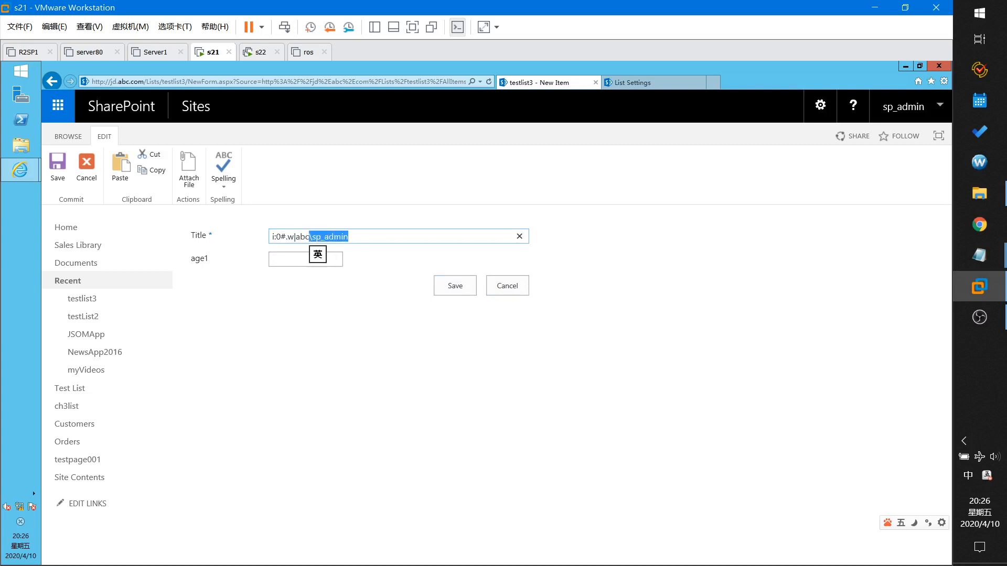
{"action": "left_click", "coordinate": [499, 285]}
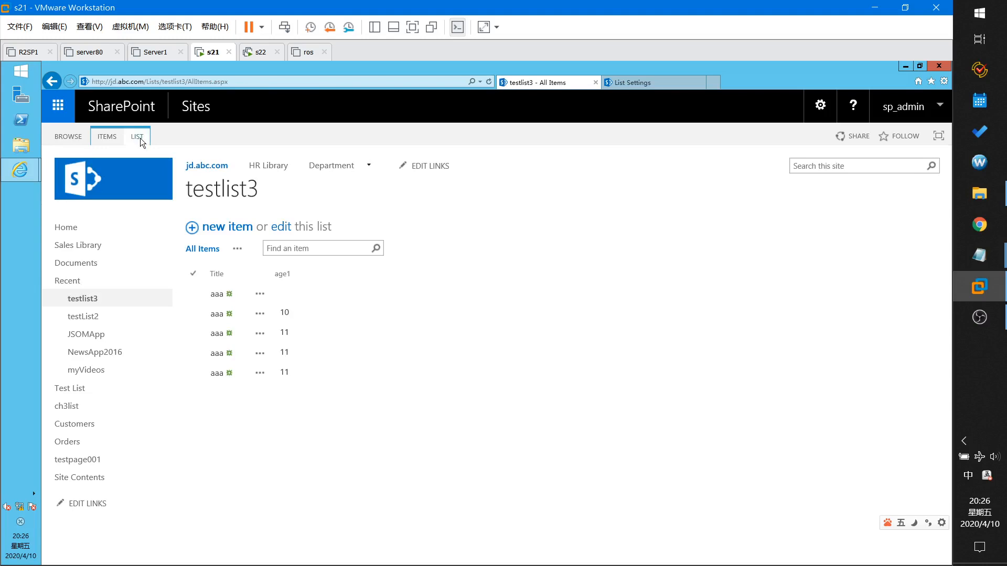
Reopen the Title column's settings, change its calculated default to =right(Me,(Len(me)-11)), and save the column.
{"action": "left_click", "coordinate": [140, 137]}
{"action": "left_click", "coordinate": [707, 184]}
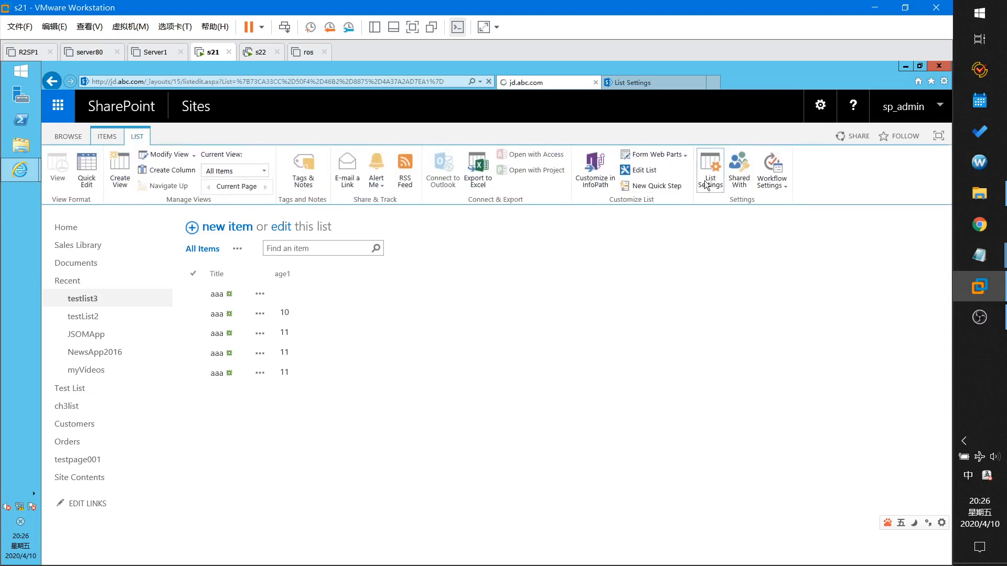
{"action": "scroll", "coordinate": [331, 372], "scroll_direction": "down", "scroll_amount": 3}
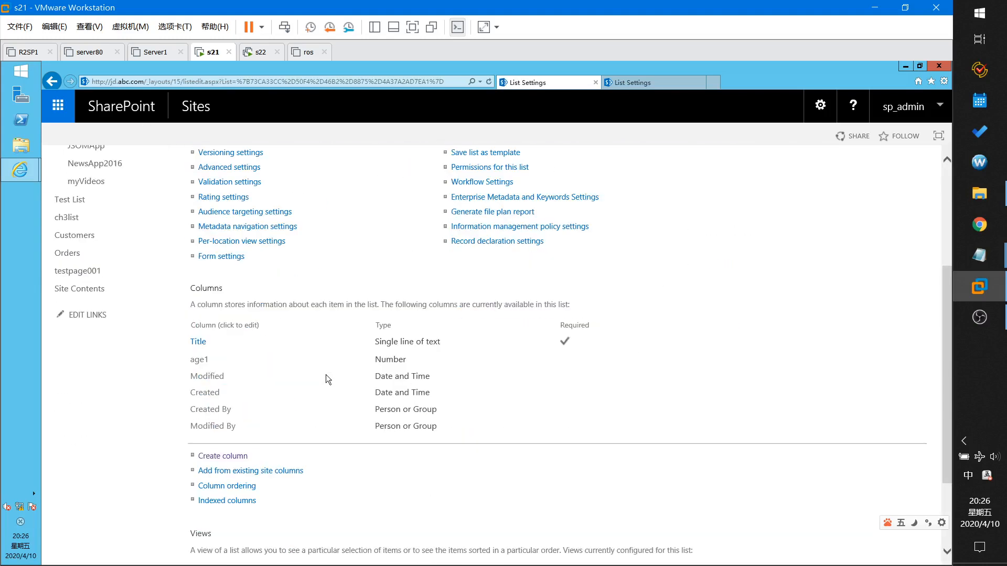
{"action": "left_click", "coordinate": [204, 347]}
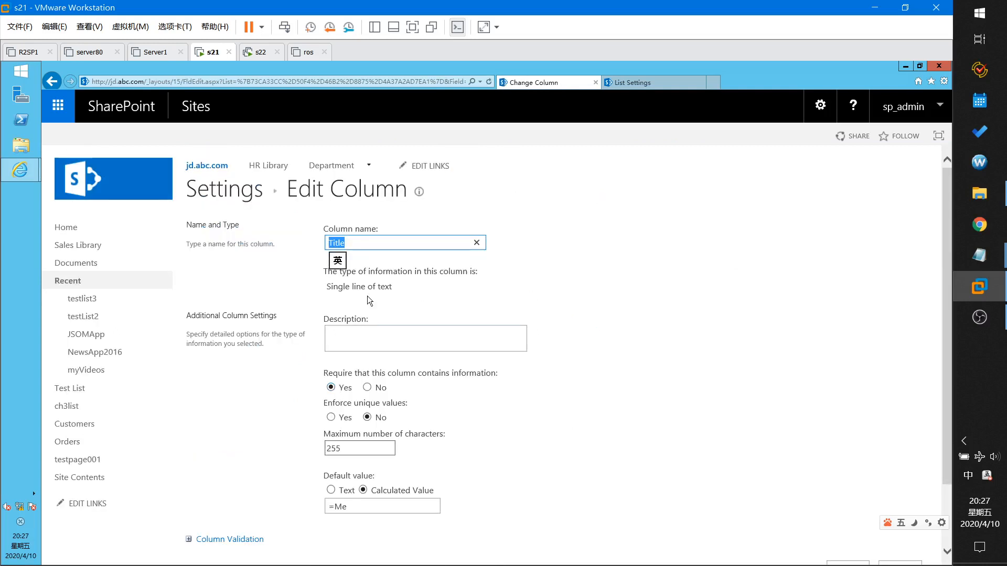
{"action": "scroll", "coordinate": [493, 341], "scroll_direction": "down", "scroll_amount": 2}
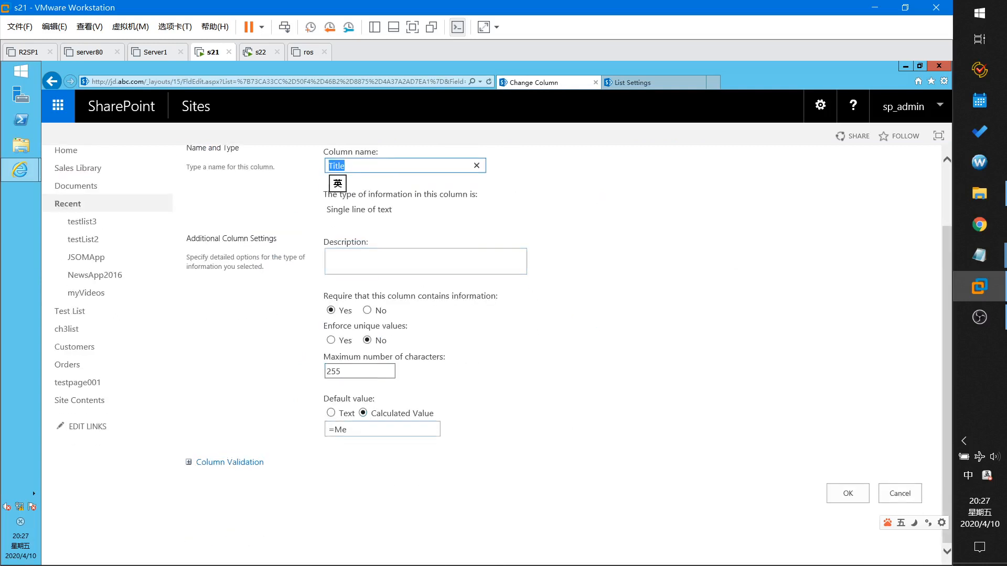
{"action": "double_click", "coordinate": [341, 430]}
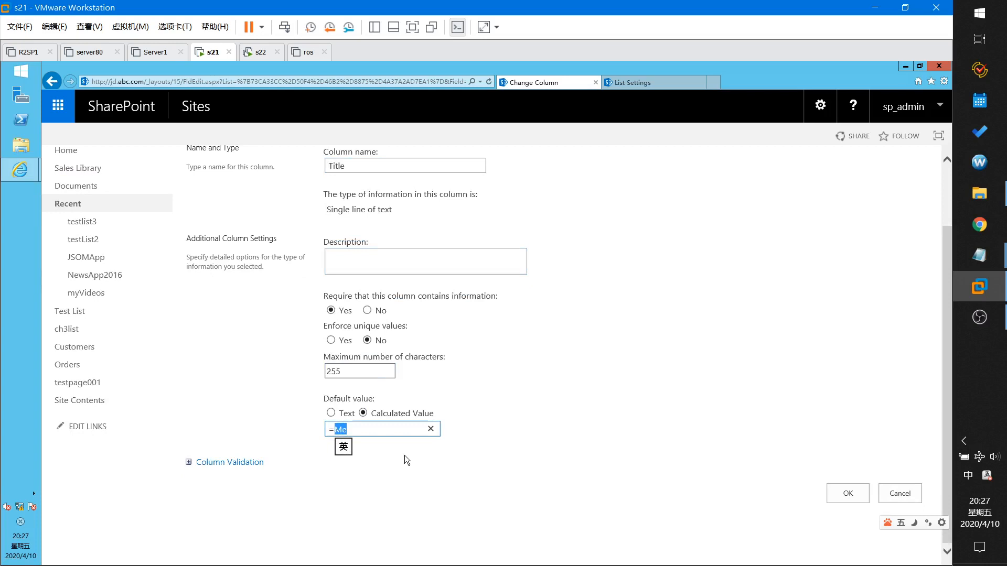
{"action": "type", "text": "right(Me,(Len(me)-11"}
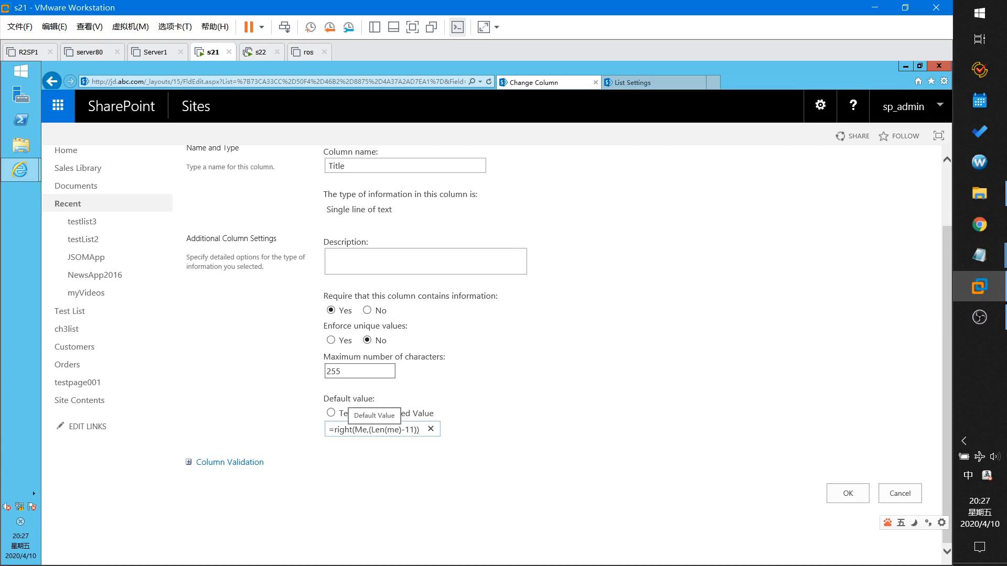
{"action": "left_click", "coordinate": [858, 493]}
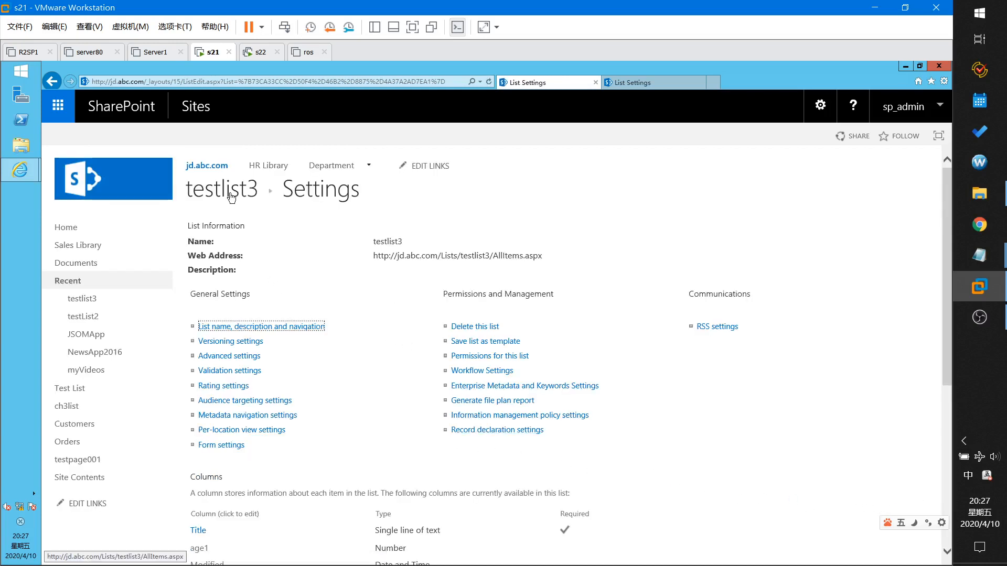
Open a new item form in testlist3 and examine the prefilled Title value.
{"action": "left_click", "coordinate": [231, 195]}
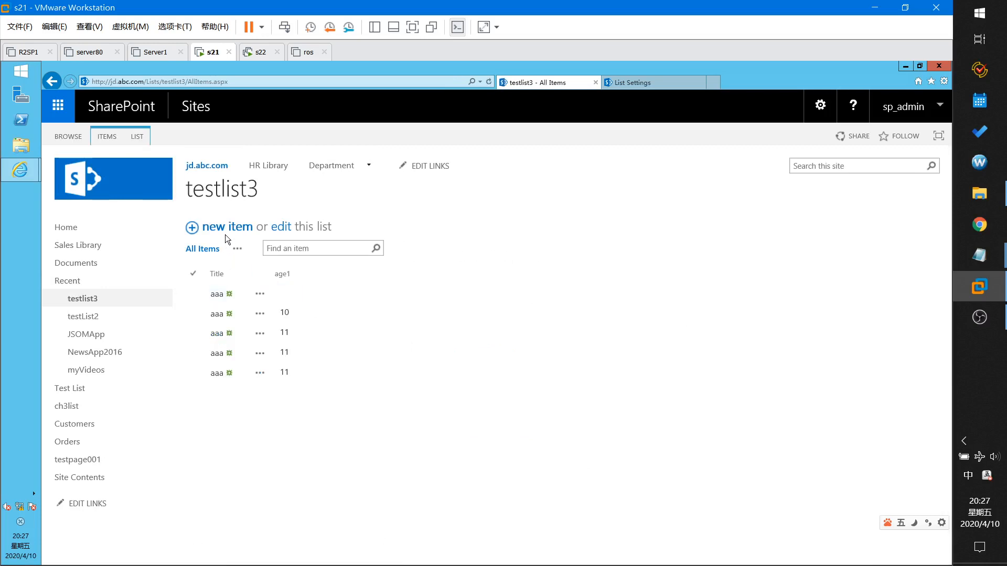
{"action": "left_click", "coordinate": [227, 233]}
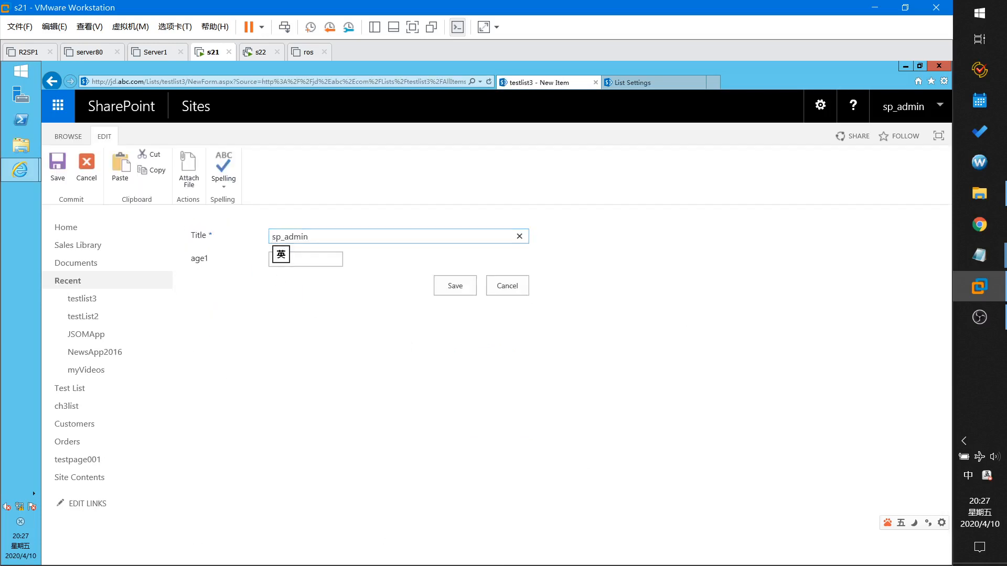
{"action": "left_click_drag", "start_coordinate": [311, 237], "coordinate": [247, 244]}
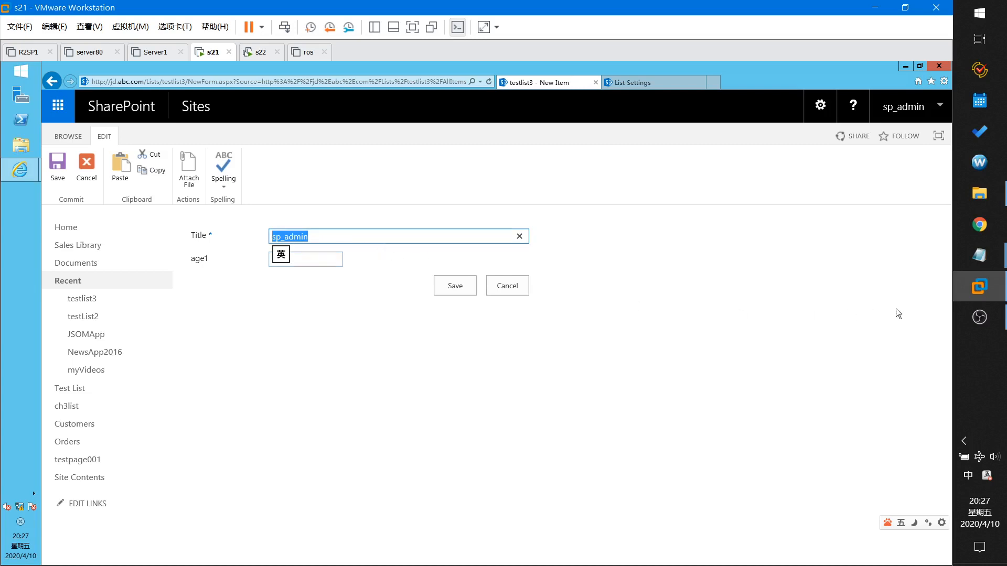
Switch to the Notepad notes, add "&" after item (1) under Column Default Value, and start an item (2) below it.
{"action": "mouse_move", "coordinate": [978, 256]}
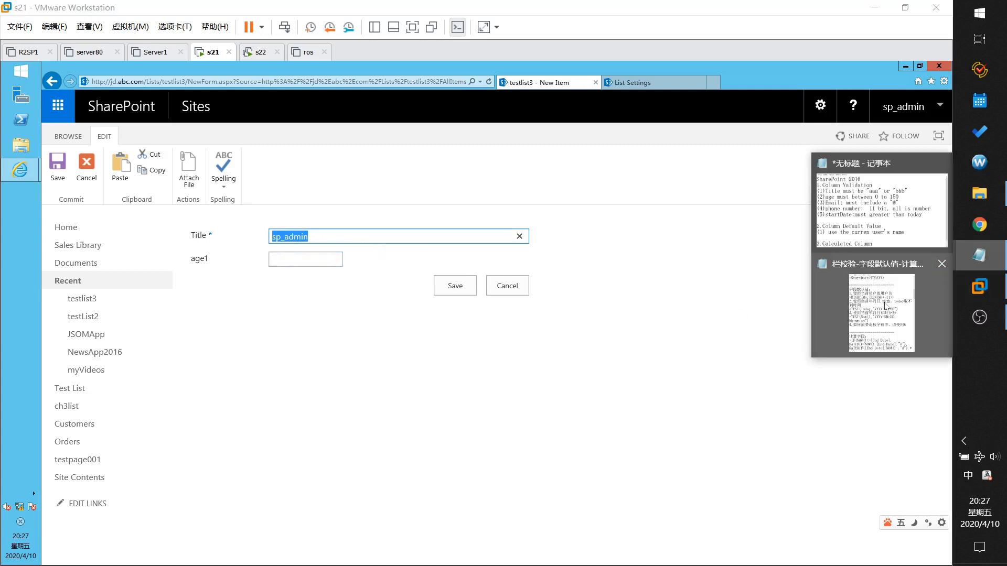
{"action": "left_click", "coordinate": [866, 233]}
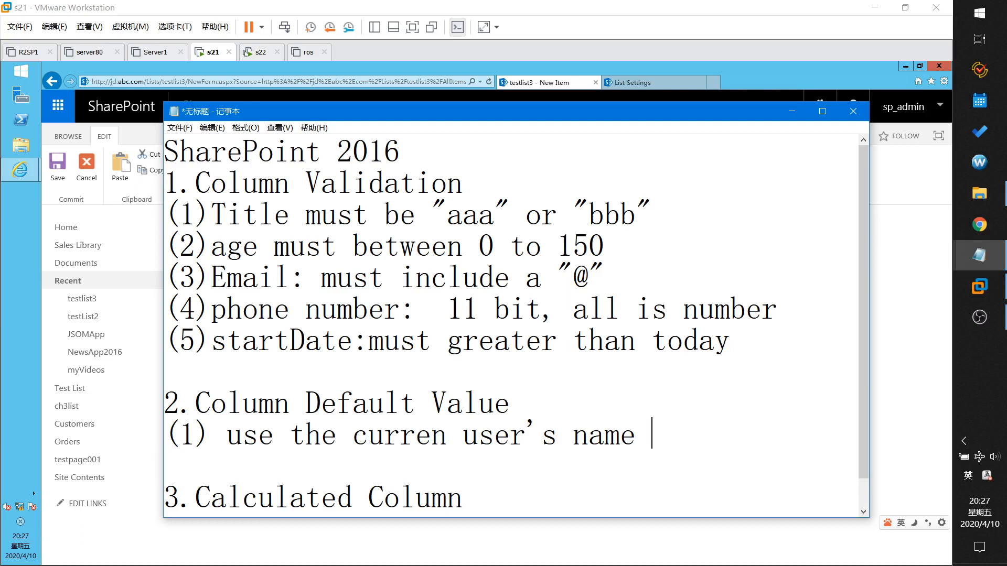
{"action": "type", "text": "&"}
{"action": "key", "text": "Return"}
{"action": "type", "text": "(2)"}
{"action": "scroll", "coordinate": [516, 323], "scroll_direction": "down", "scroll_amount": 1}
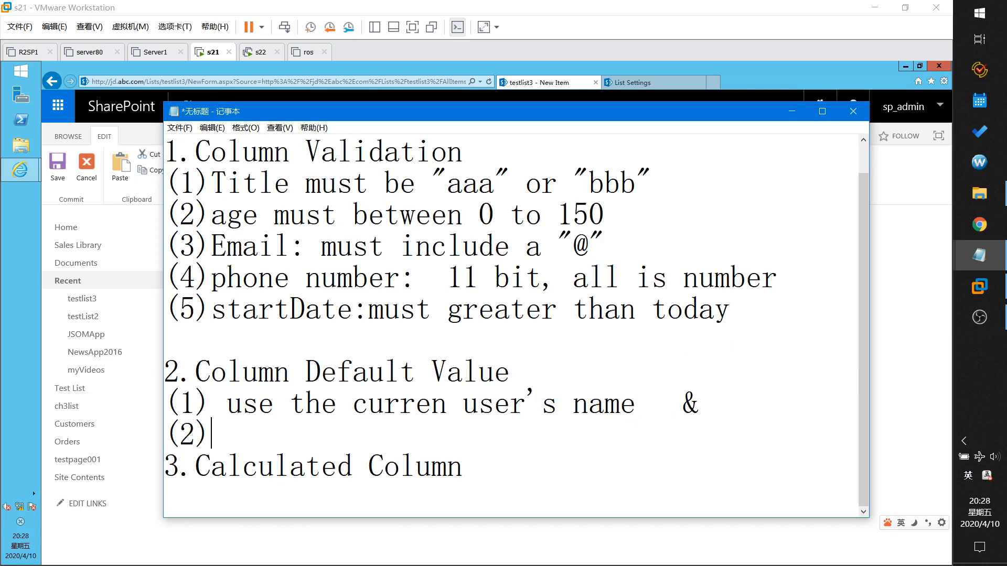
Write "use curren User + current date" as the text of item (2) and add a line break after it.
{"action": "type", "text": "use curr"}
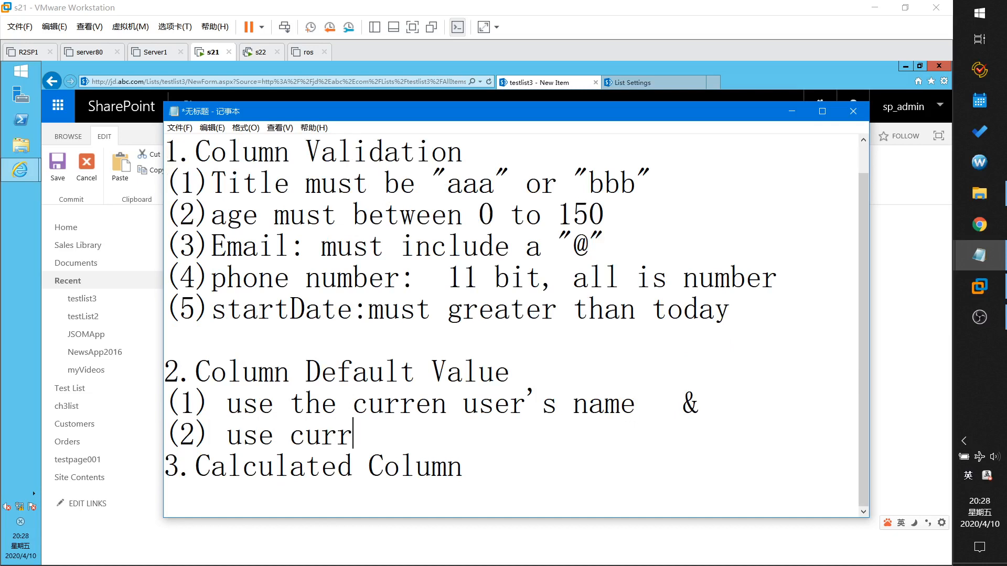
{"action": "type", "text": "en date"}
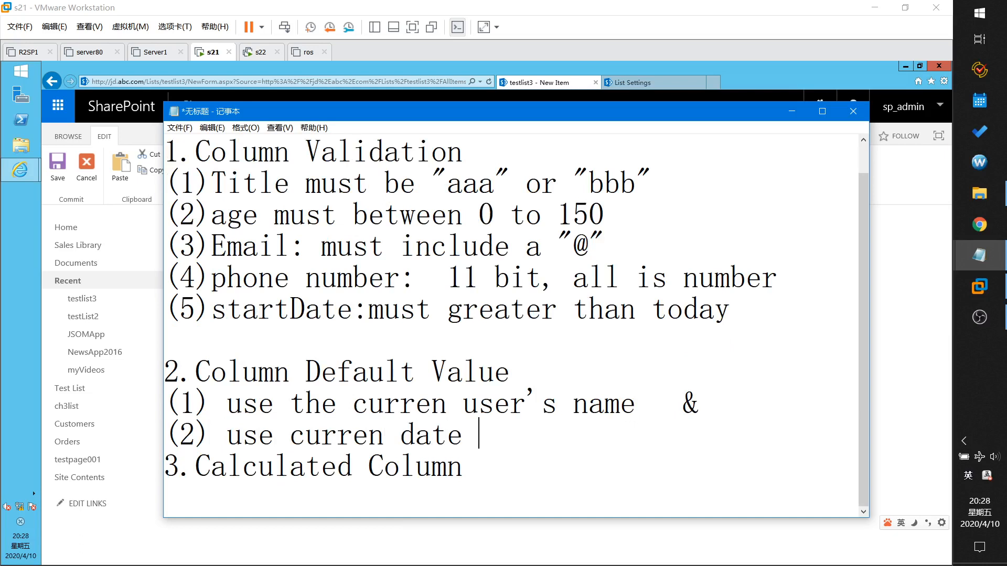
{"action": "type", "text": " +"}
{"action": "key", "text": "BackSpace"}
{"action": "key", "text": "BackSpace"}
{"action": "key", "text": "BackSpace"}
{"action": "key", "text": "BackSpace"}
{"action": "key", "text": "BackSpace"}
{"action": "key", "text": "BackSpace"}
{"action": "key", "text": "BackSpace"}
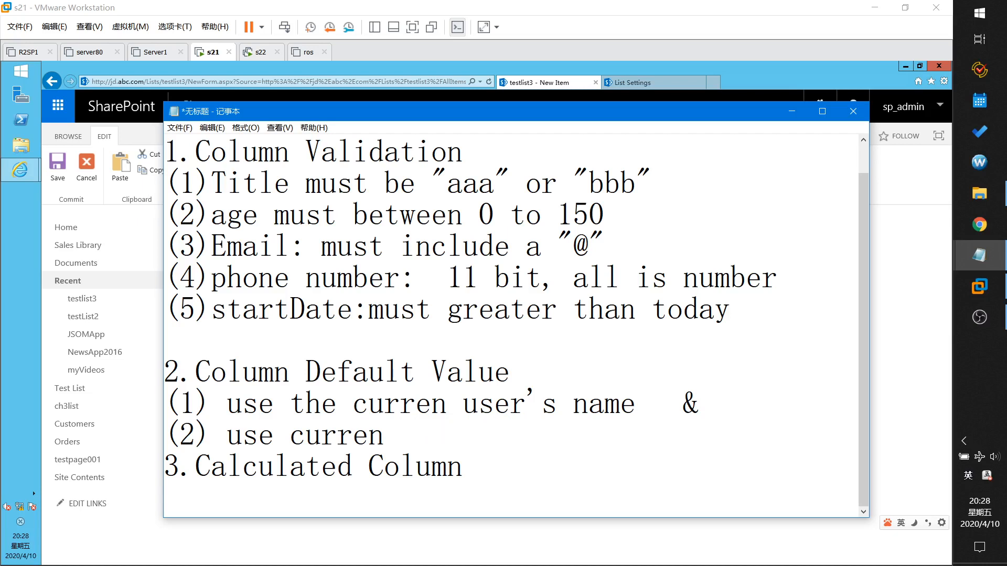
{"action": "type", "text": "User"}
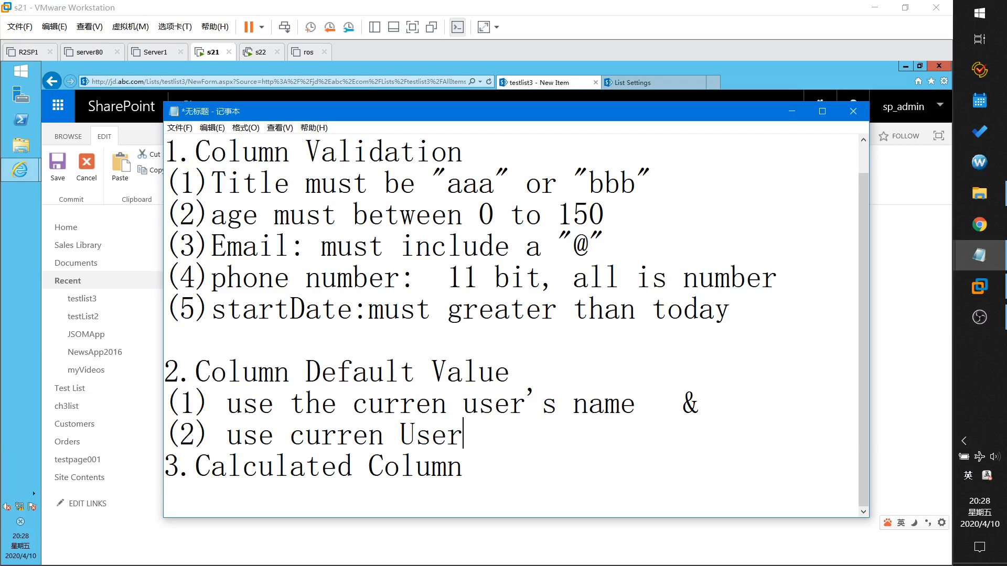
{"action": "type", "text": " + curren"}
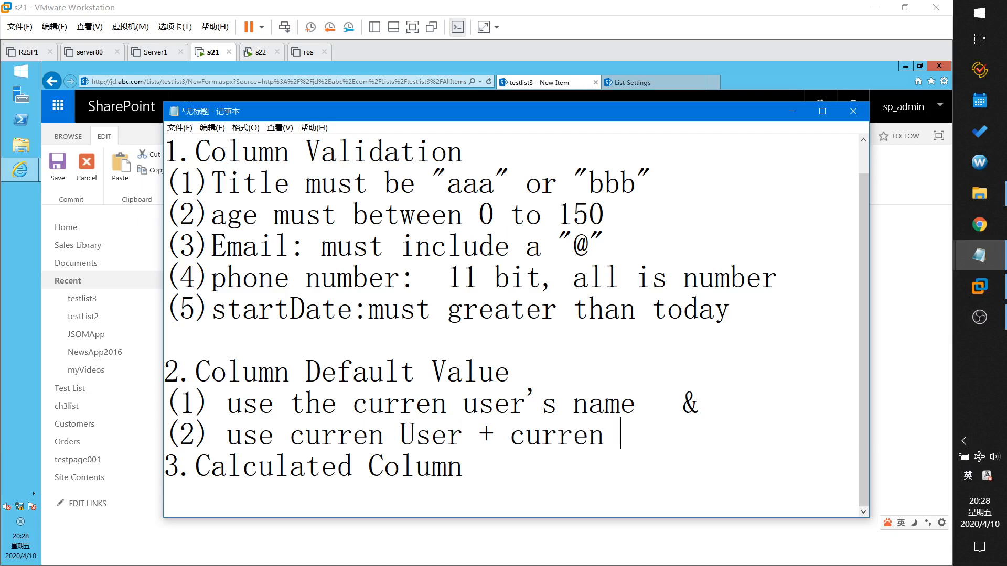
{"action": "key", "text": "BackSpace"}
{"action": "type", "text": "t date"}
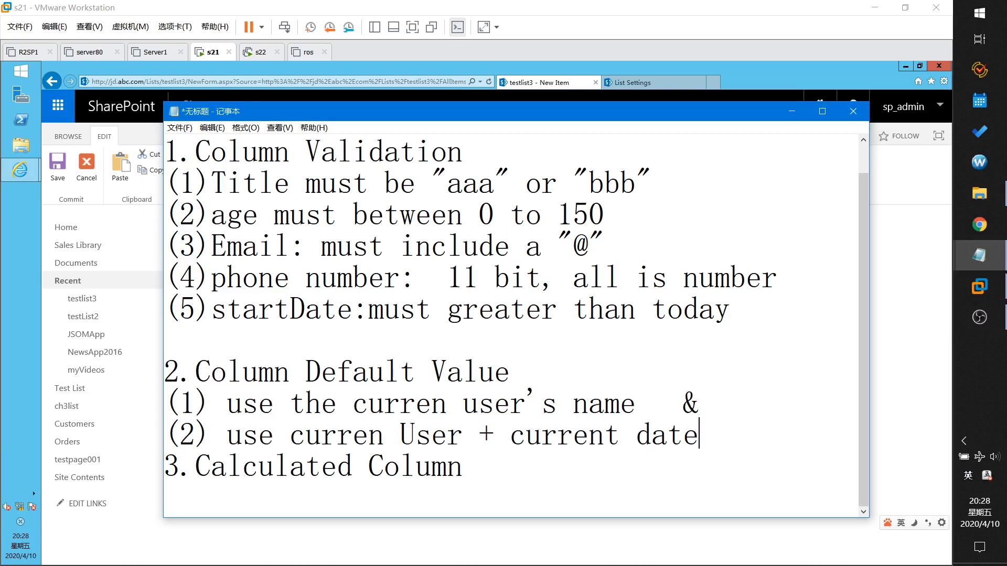
{"action": "key", "text": "Return"}
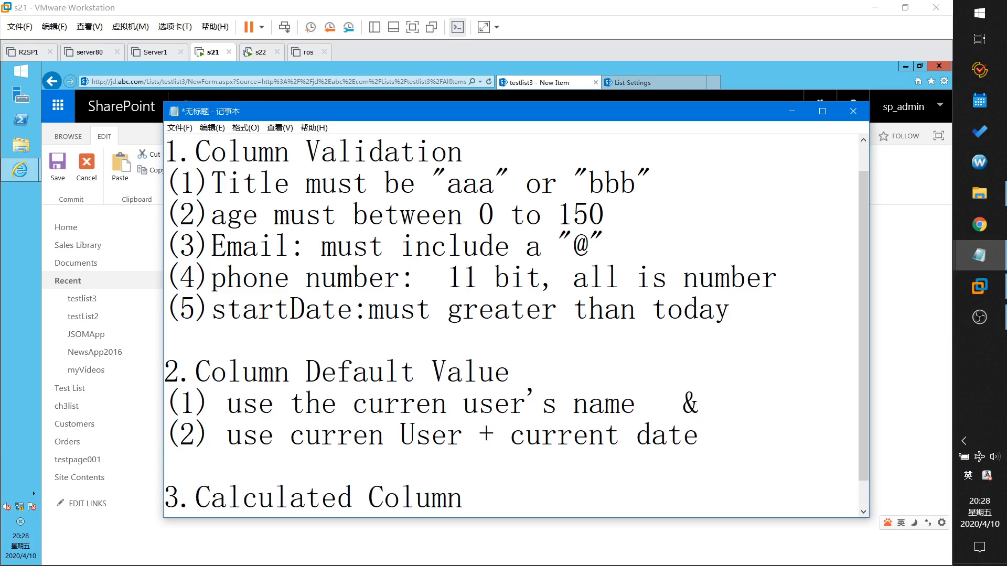
Return to the browser, cancel the new item form, and open the Title column's settings from testlist3's list settings.
{"action": "left_click", "coordinate": [885, 309]}
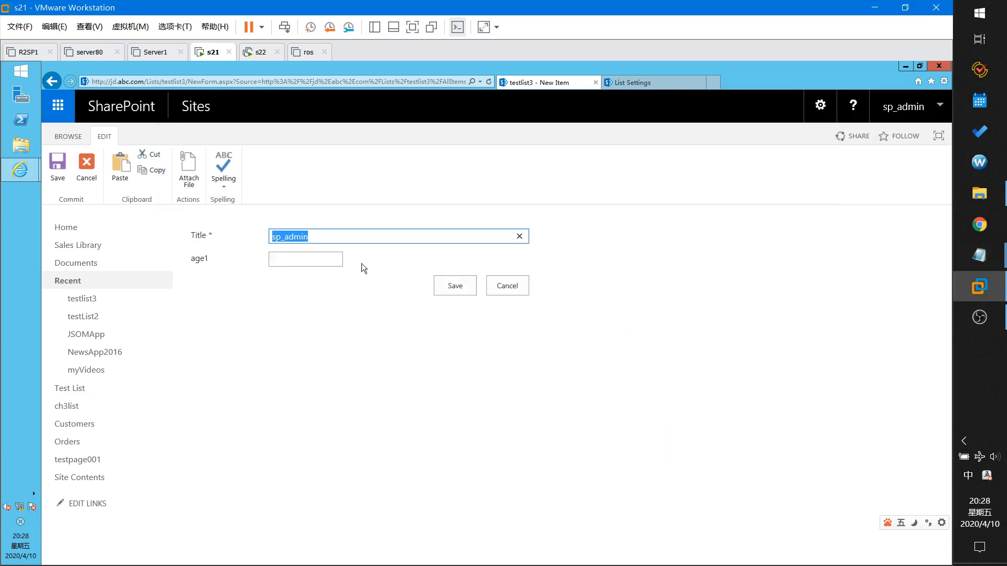
{"action": "left_click", "coordinate": [501, 291]}
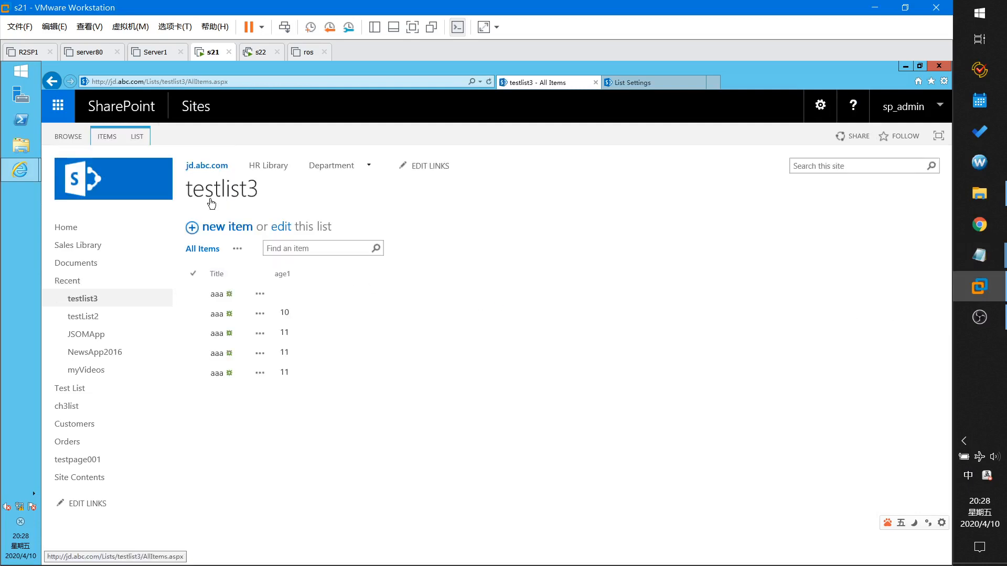
{"action": "left_click", "coordinate": [132, 138]}
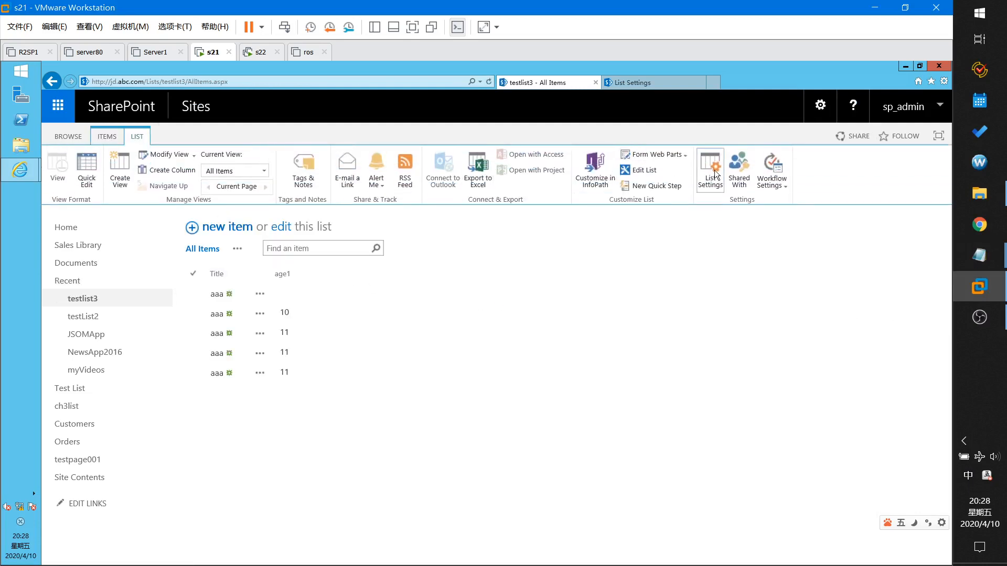
{"action": "left_click", "coordinate": [716, 175]}
{"action": "scroll", "coordinate": [292, 438], "scroll_direction": "down", "scroll_amount": 3}
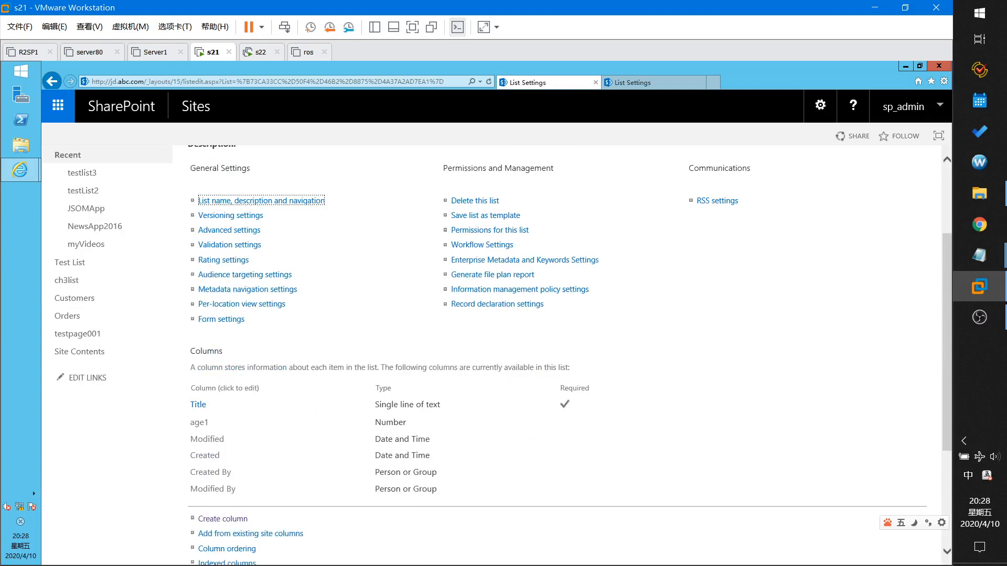
{"action": "scroll", "coordinate": [202, 466], "scroll_direction": "up", "scroll_amount": 1}
{"action": "left_click", "coordinate": [202, 465]}
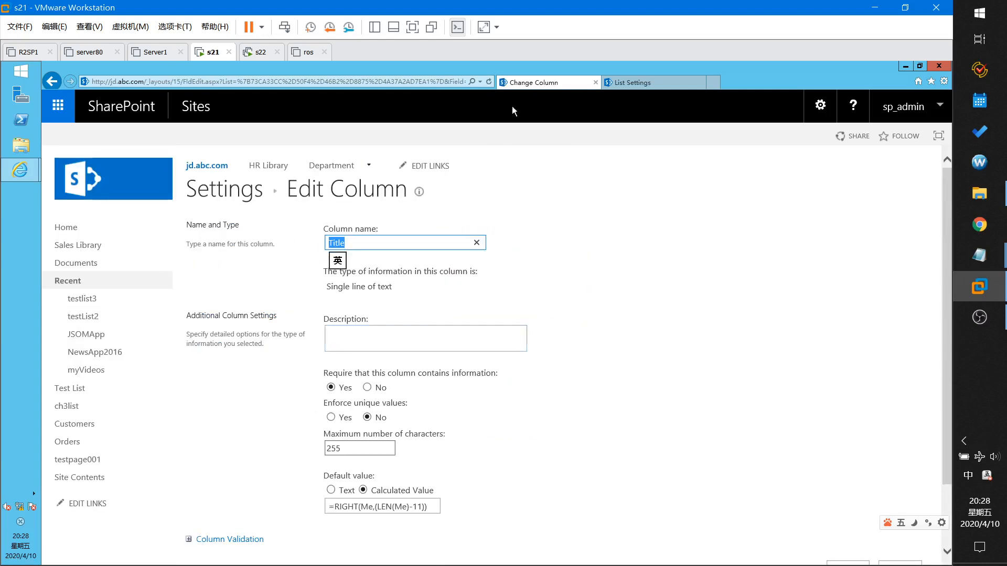
Open testlist3's items in the other browser tab, and detach the Change Column tab and close its window.
{"action": "left_click", "coordinate": [653, 83]}
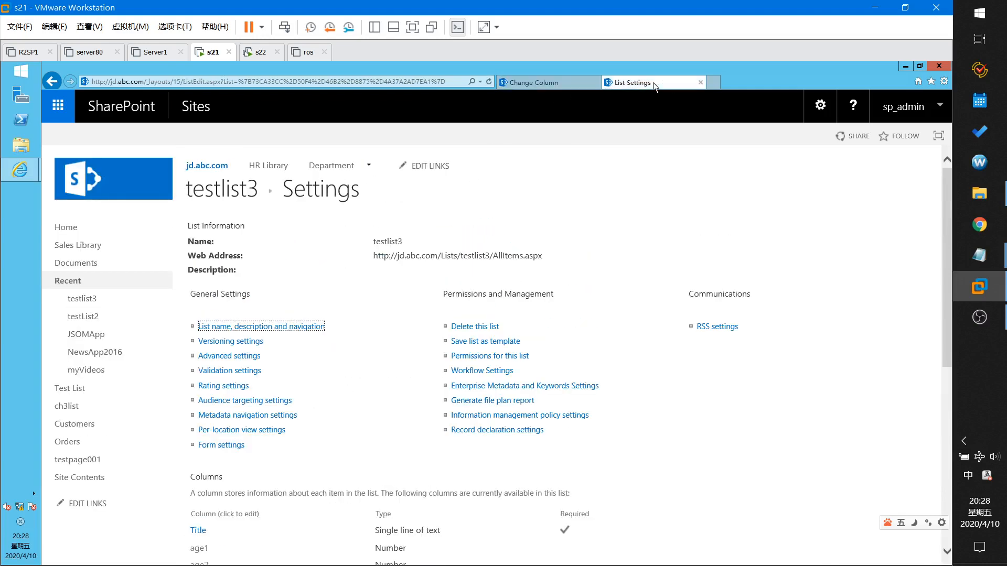
{"action": "left_click", "coordinate": [237, 193]}
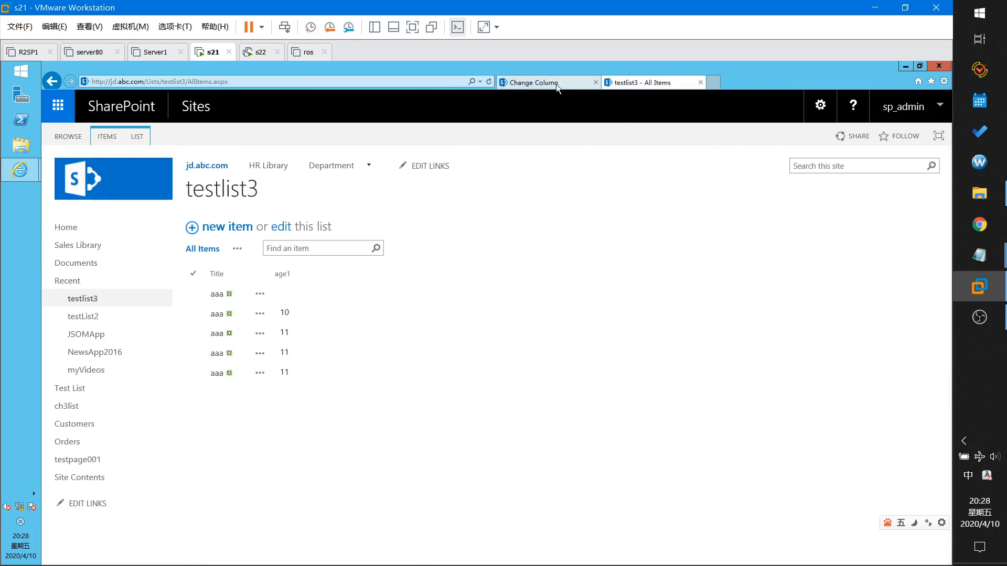
{"action": "left_click_drag", "start_coordinate": [556, 84], "coordinate": [348, 235]}
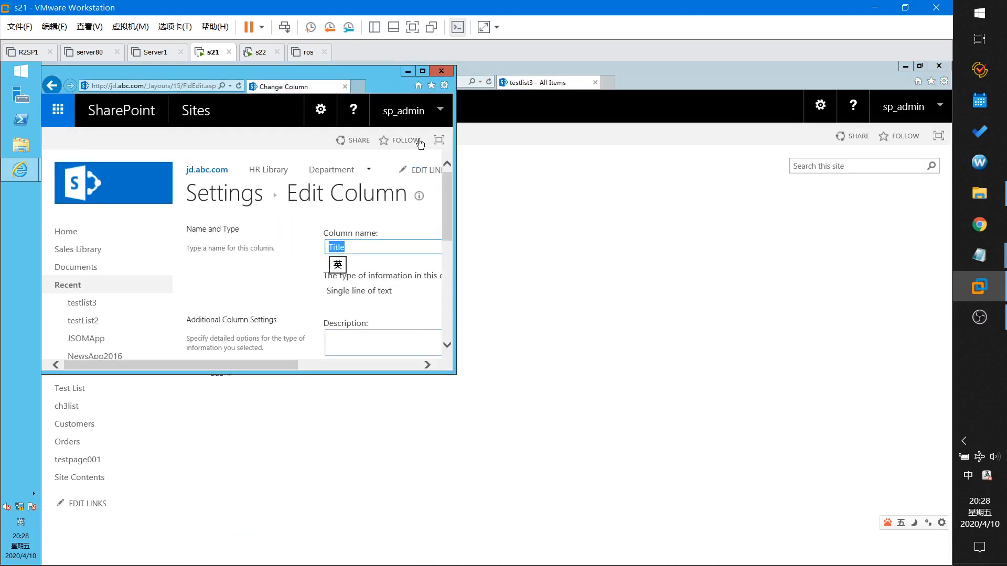
{"action": "left_click_drag", "start_coordinate": [377, 72], "coordinate": [609, 80]}
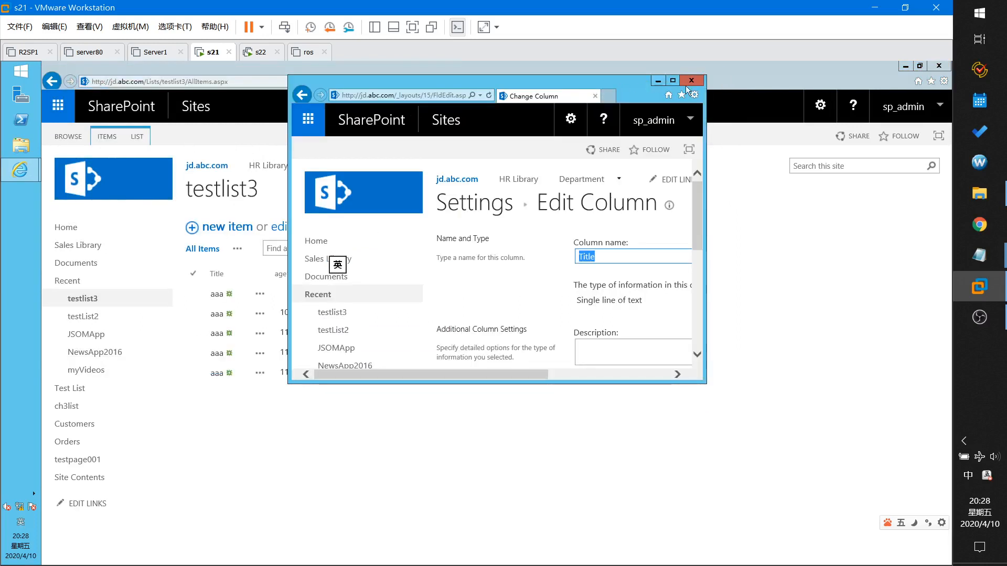
{"action": "left_click", "coordinate": [687, 84]}
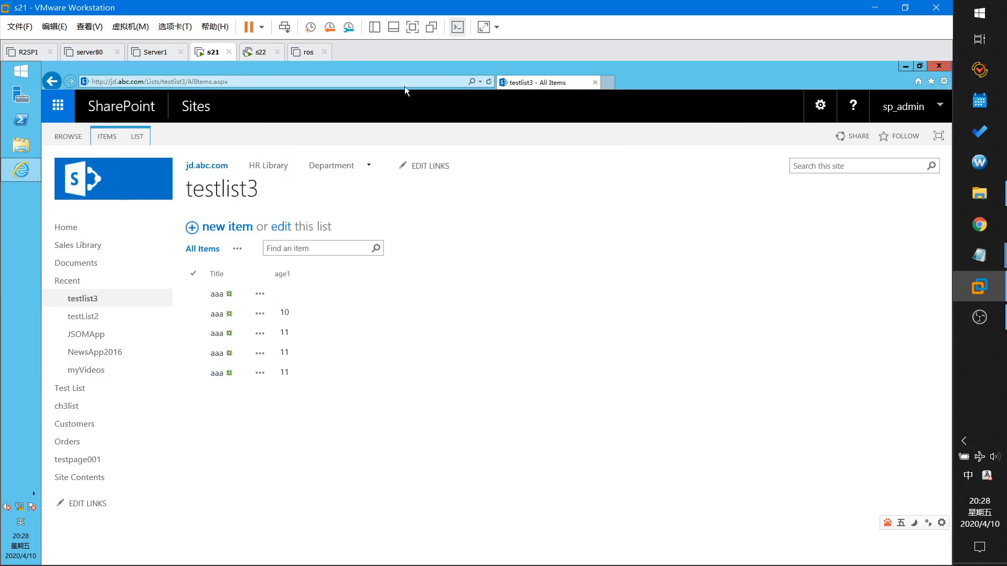
Load the jd.abc.com site in a new browser tab and open testlist3 there.
{"action": "left_click", "coordinate": [608, 83]}
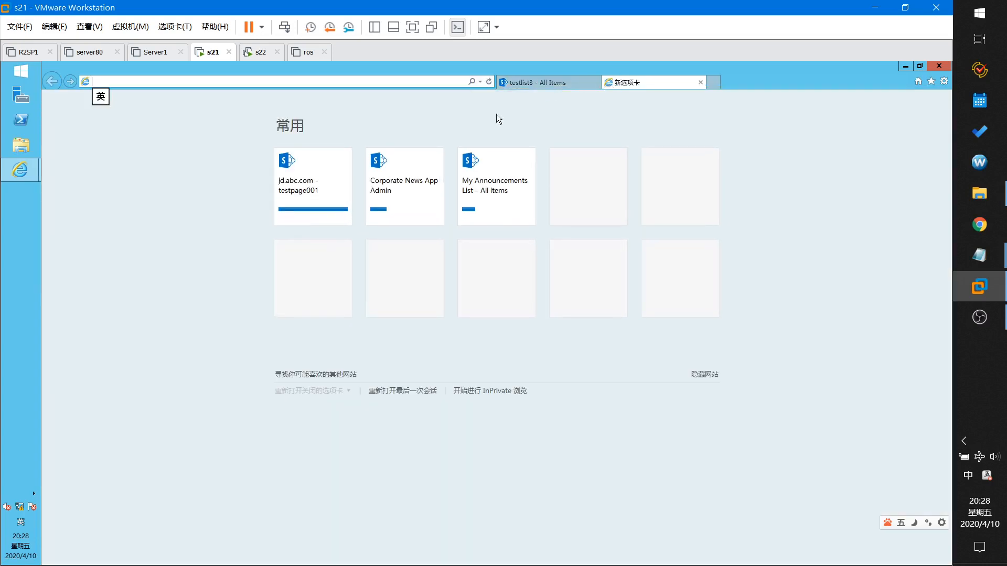
{"action": "left_click", "coordinate": [480, 81]}
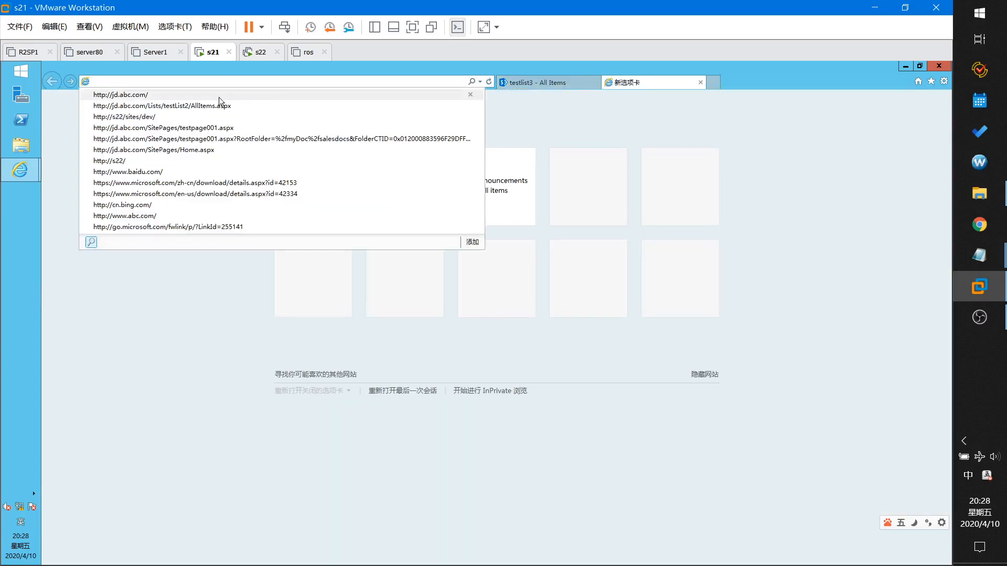
{"action": "left_click", "coordinate": [166, 104]}
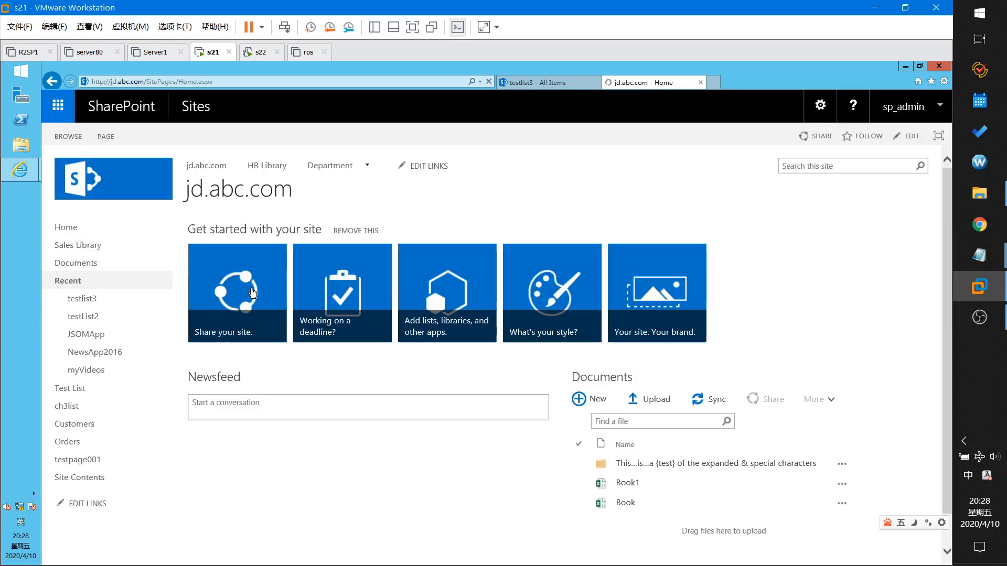
{"action": "left_click", "coordinate": [82, 299]}
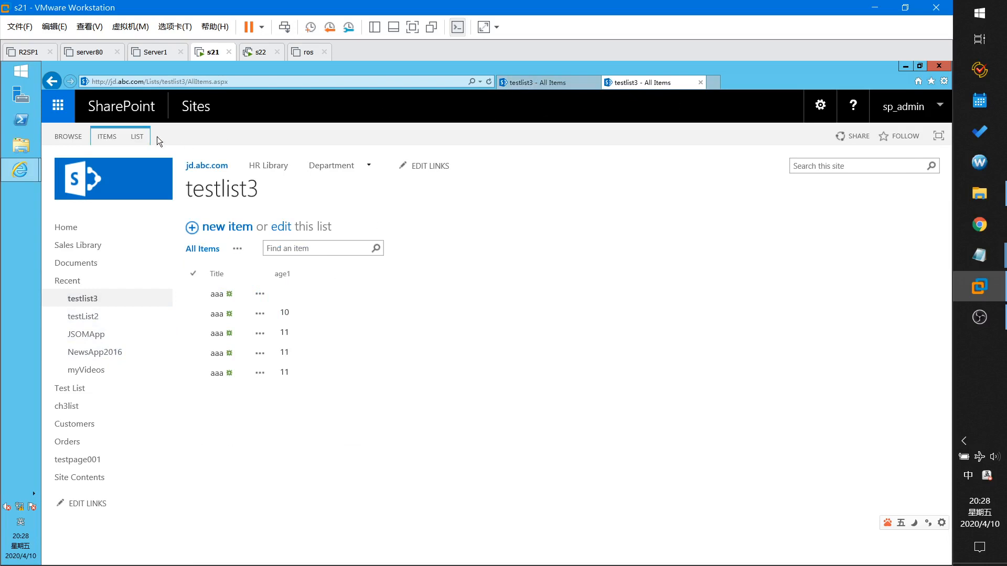
Open the Title column's settings through testlist3's list settings and bring its default value into view.
{"action": "left_click", "coordinate": [137, 137]}
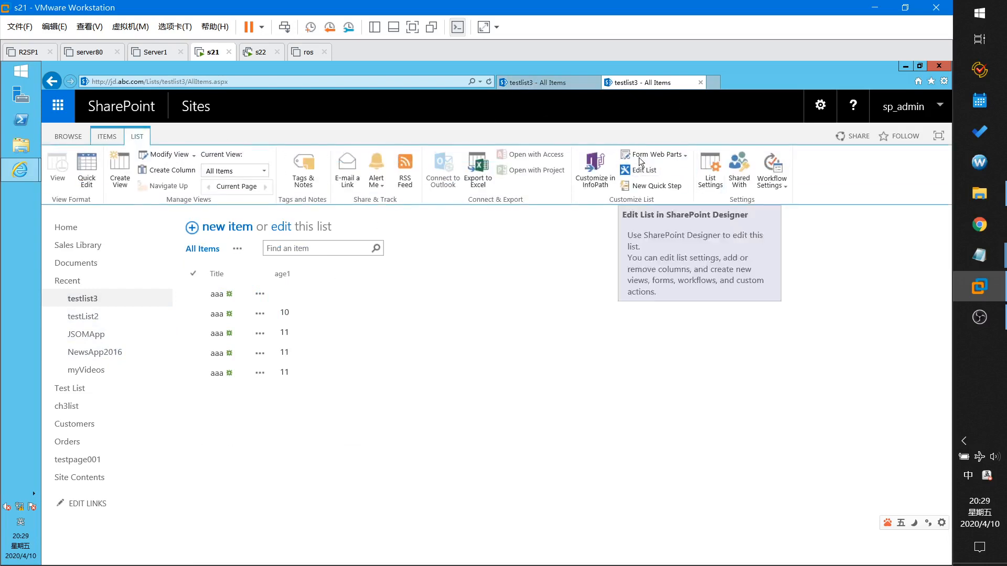
{"action": "left_click", "coordinate": [710, 170]}
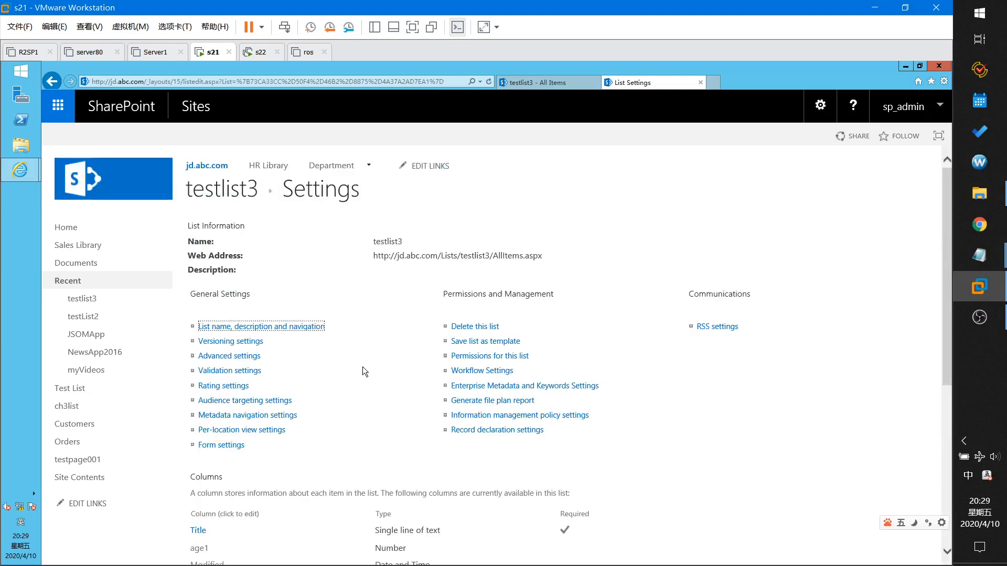
{"action": "scroll", "coordinate": [363, 370], "scroll_direction": "down", "scroll_amount": 3}
{"action": "left_click", "coordinate": [201, 344]}
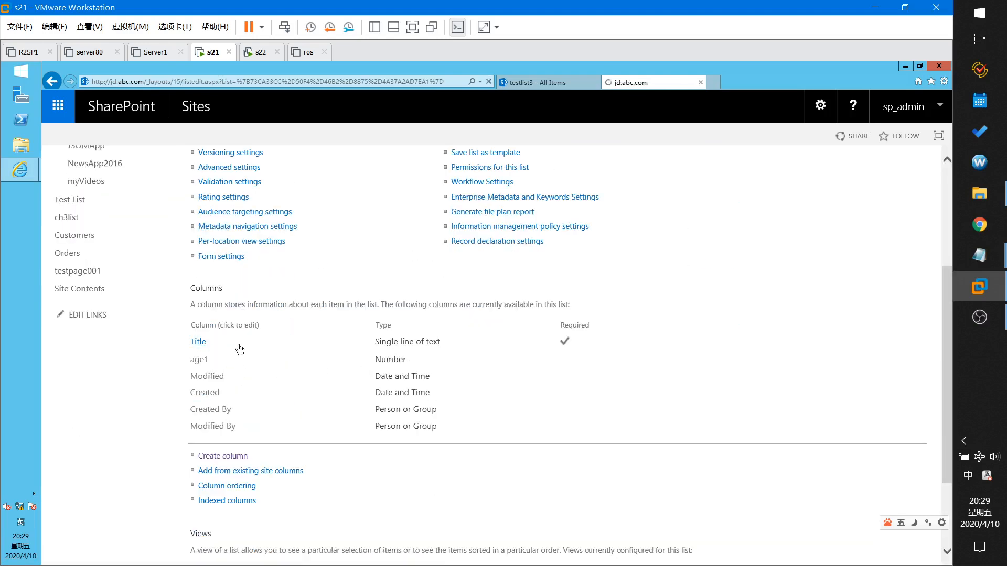
{"action": "scroll", "coordinate": [338, 262], "scroll_direction": "down", "scroll_amount": 2}
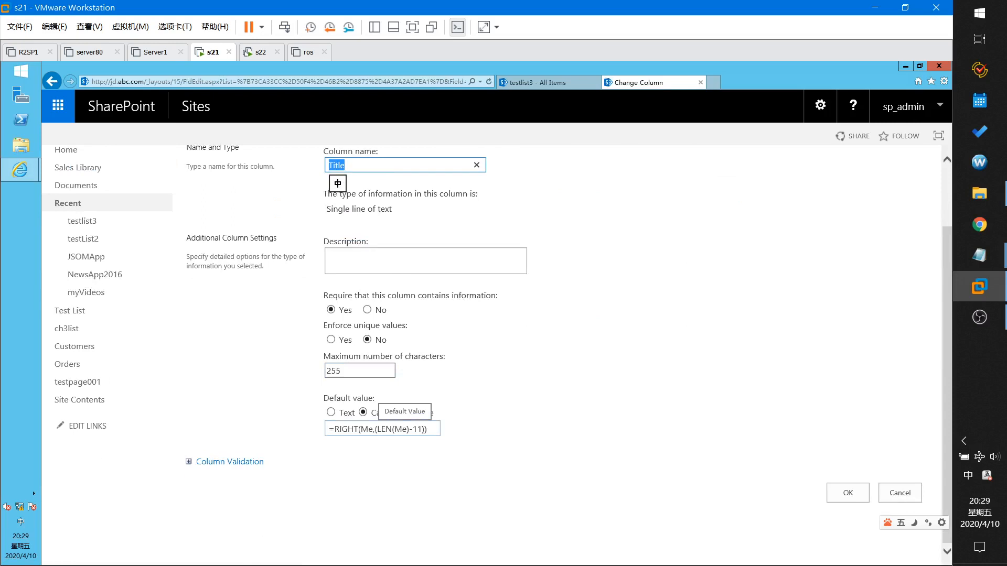
Append & "," & to the end of the calculated default value formula =RIGHT(Me,(LEN(Me)-11)) of the Title column.
{"action": "left_click", "coordinate": [432, 429]}
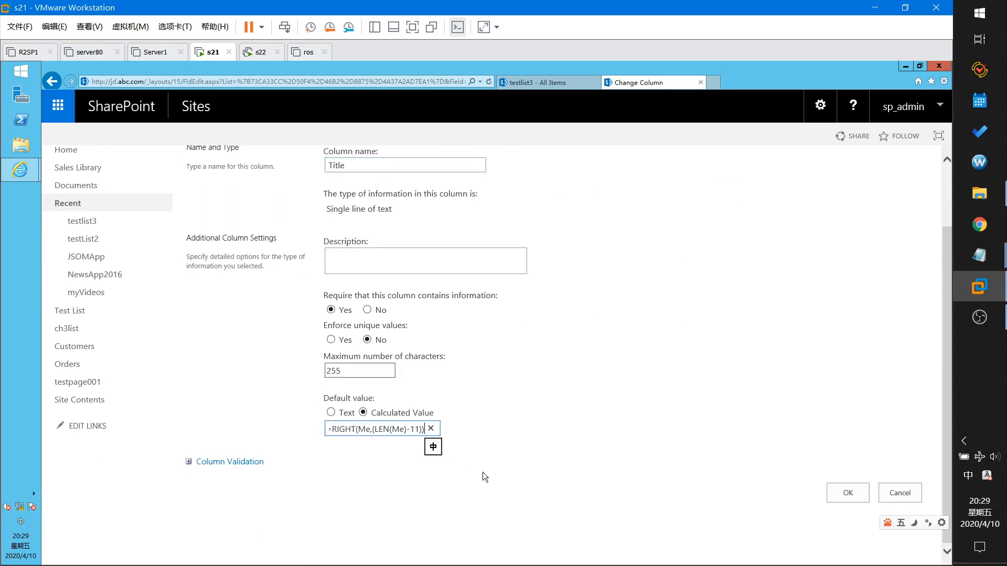
{"action": "key", "text": "shift"}
{"action": "type", "text": "&"}
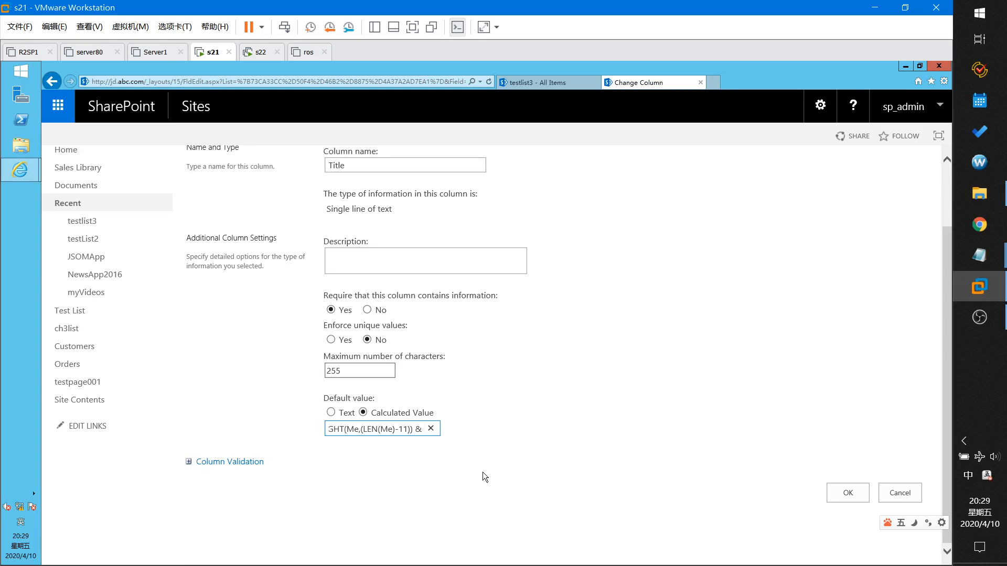
{"action": "type", "text": " \""}
{"action": "key", "text": "BackSpace"}
{"action": "type", "text": ",\" &"}
Complete the Title default formula with text(today,"YYYY-MM-DD"), copy the whole formula, and save the column.
{"action": "type", "text": "text(today,\""}
{"action": "key", "text": "shift"}
{"action": "type", "text": "YY"}
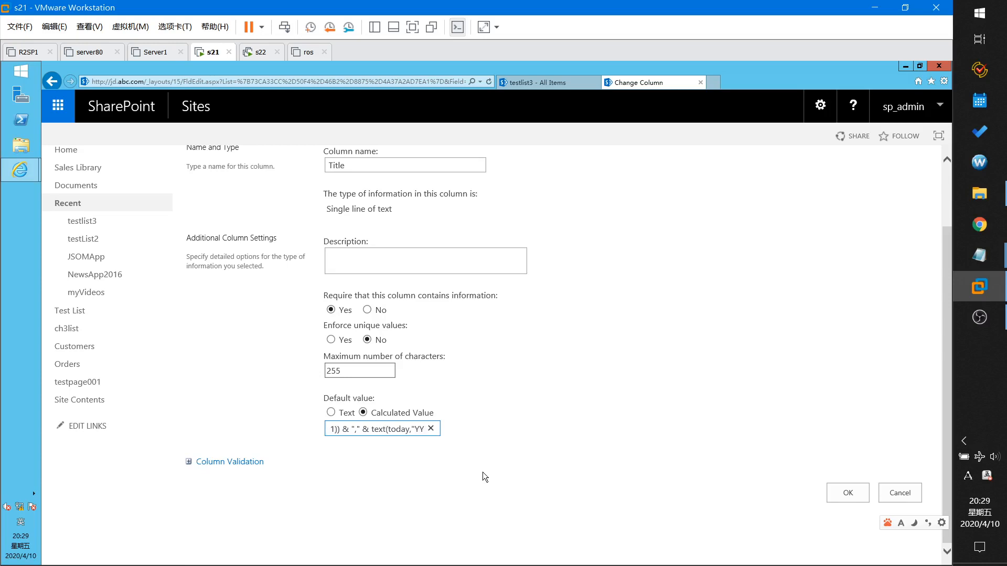
{"action": "type", "text": "YY-MM-DD\""}
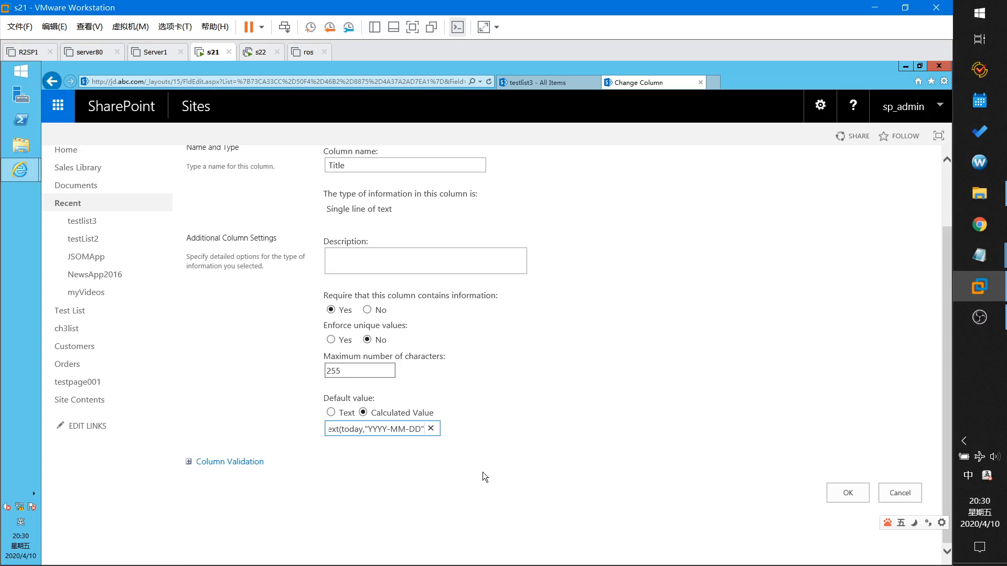
{"action": "type", "text": ")"}
{"action": "key", "text": "ctrl+a"}
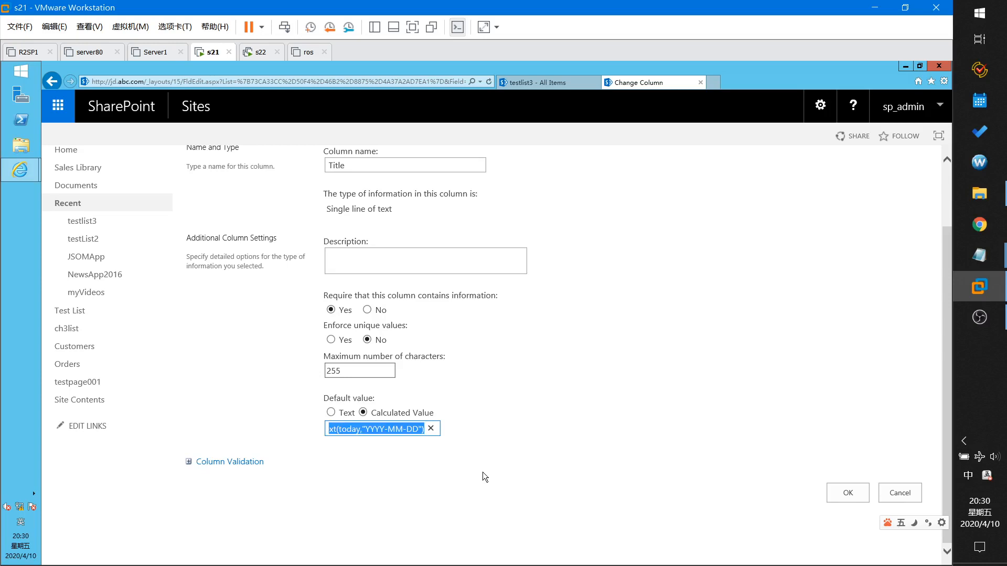
{"action": "left_click", "coordinate": [859, 497]}
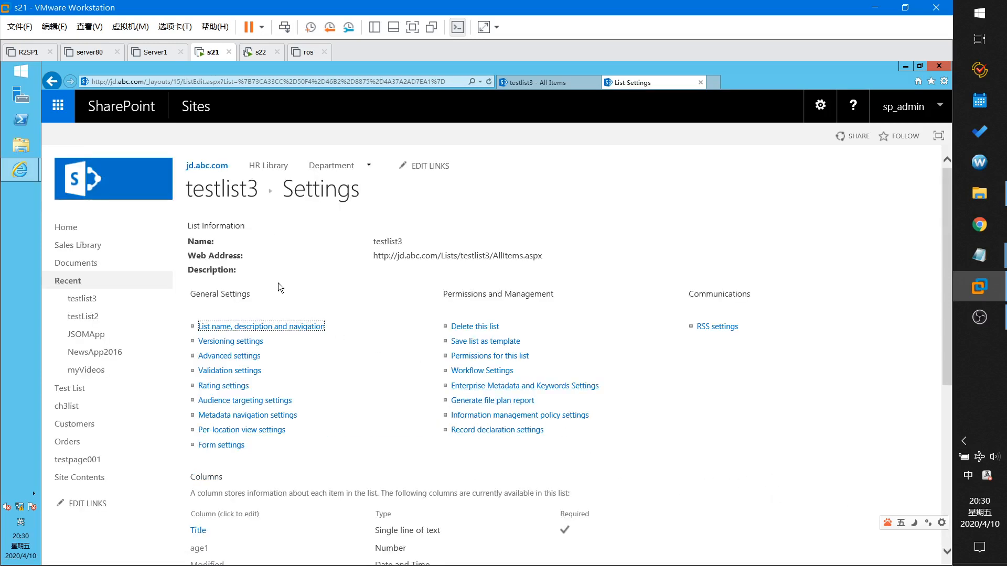
Open a new item form for testlist3 in the other browser tab and examine the user name and date parts of the default Title.
{"action": "left_click", "coordinate": [562, 80]}
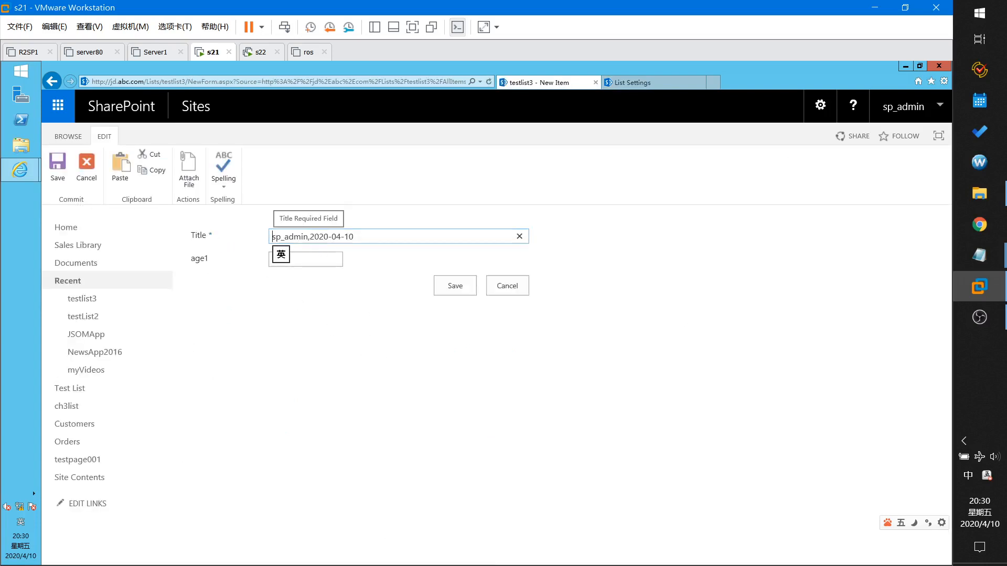
{"action": "double_click", "coordinate": [309, 237]}
{"action": "left_click", "coordinate": [308, 236]}
{"action": "left_click_drag", "start_coordinate": [354, 236], "coordinate": [310, 236]}
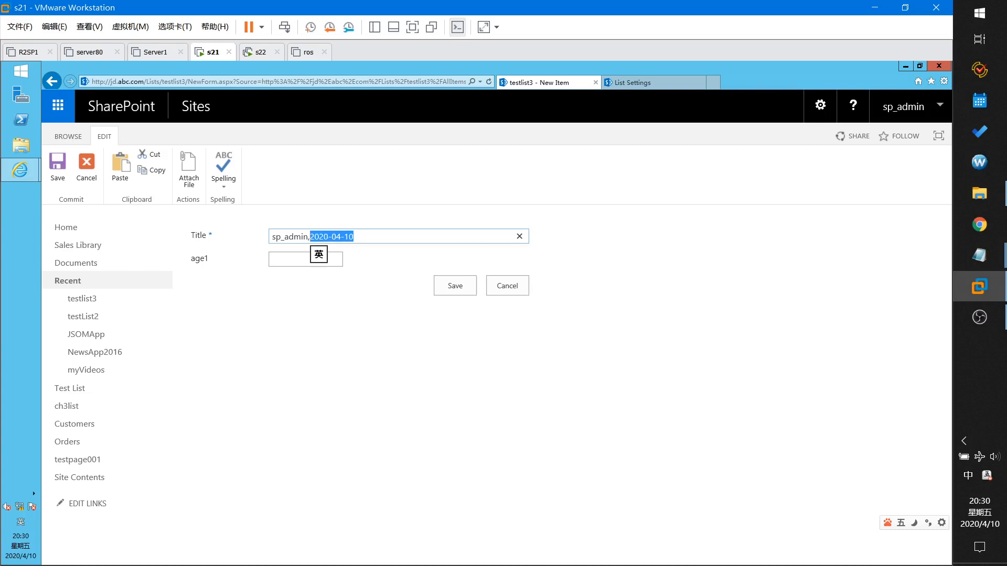
{"action": "left_click", "coordinate": [367, 236]}
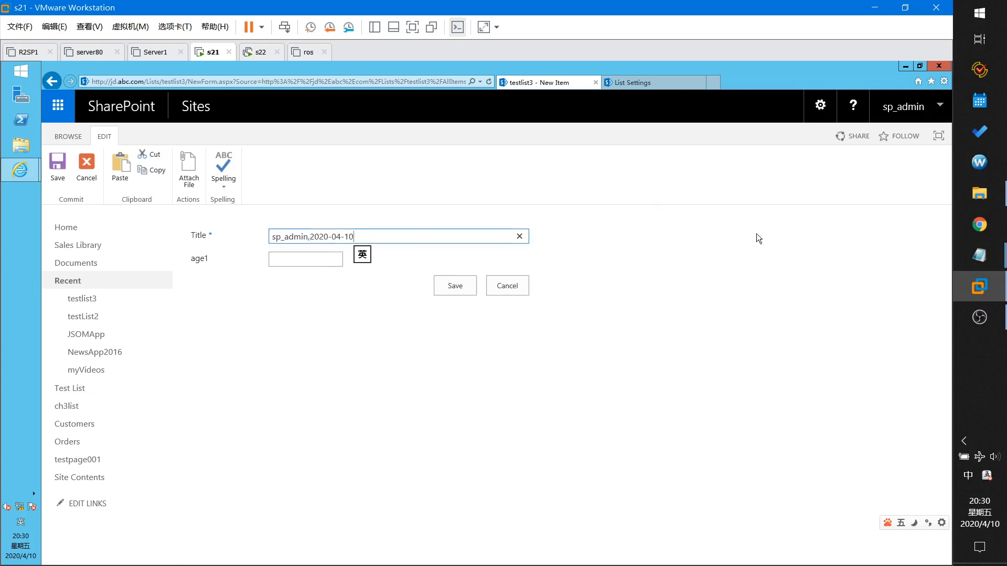
{"action": "left_click", "coordinate": [335, 260]}
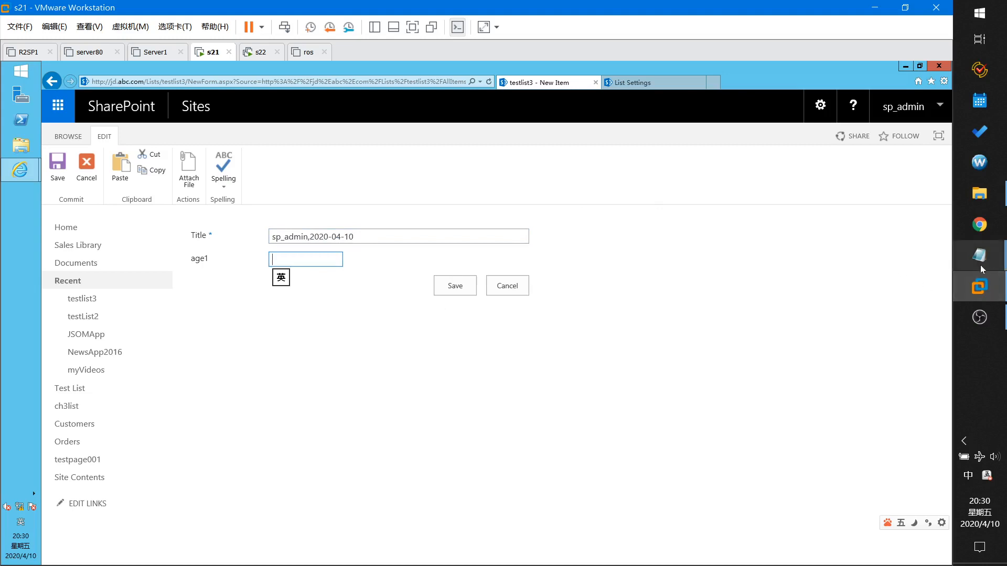
Switch to the Notepad notes and paste the copied formula below item (2) of Column Default Value.
{"action": "mouse_move", "coordinate": [982, 266]}
{"action": "left_click", "coordinate": [881, 207]}
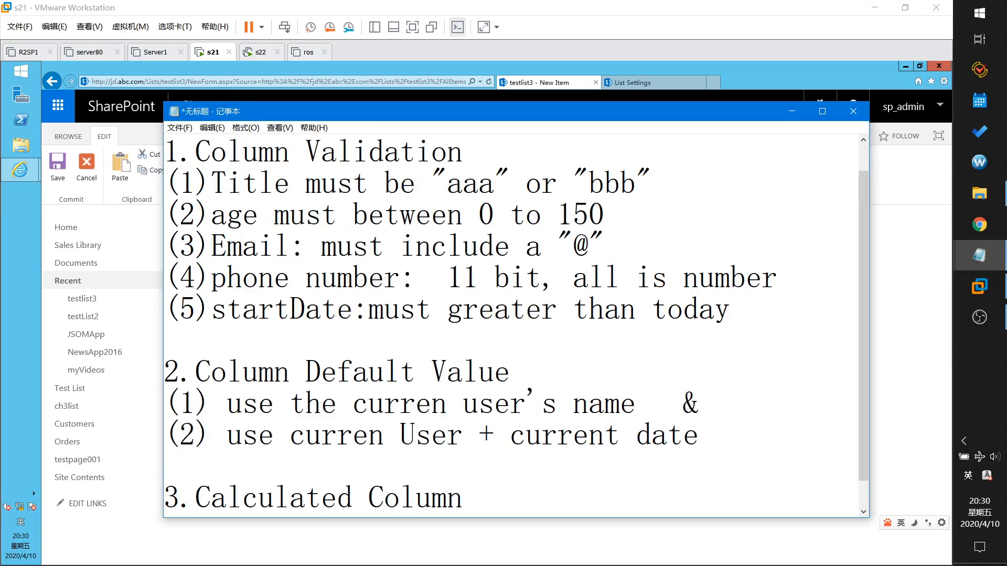
{"action": "scroll", "coordinate": [516, 322], "scroll_direction": "down", "scroll_amount": 1}
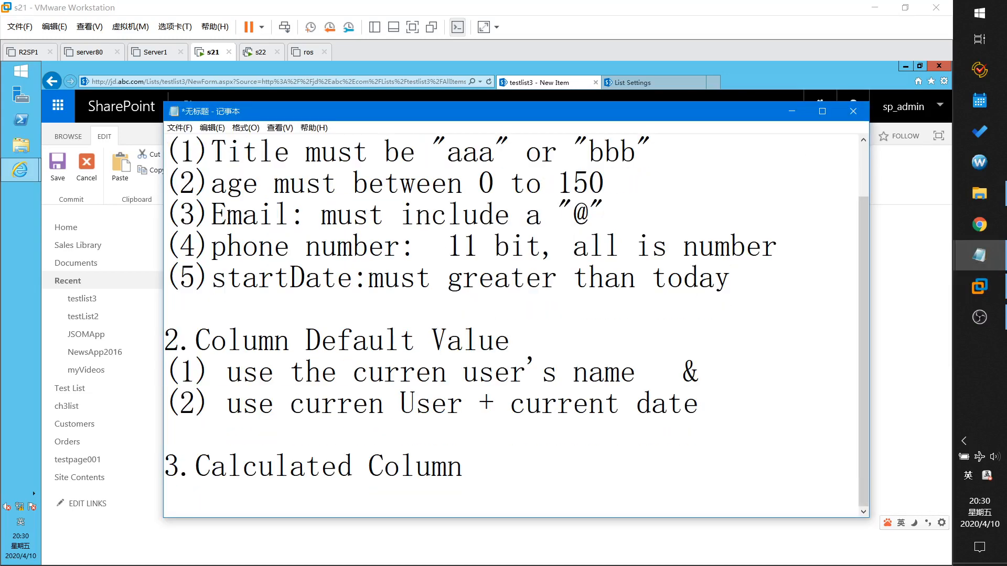
{"action": "type", "text": "=RIGHT(Me,(LEN(Me)-11)) & \",\" & text(today,\"YYYY-MM-DD\")"}
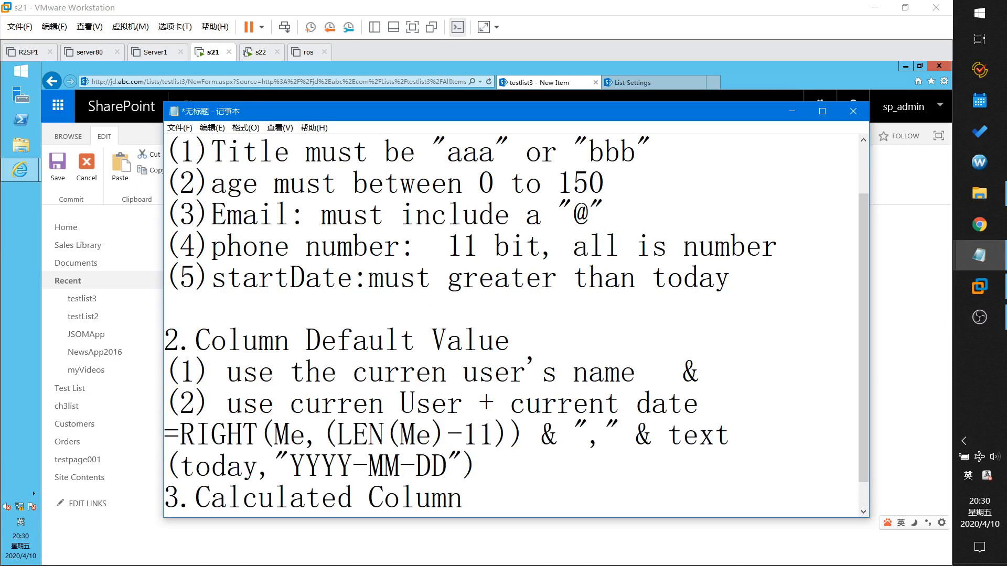
Review the pasted formula by highlighting its RIGHT, ampersand, text and today parts in turn.
{"action": "left_click_drag", "start_coordinate": [179, 434], "coordinate": [496, 434]}
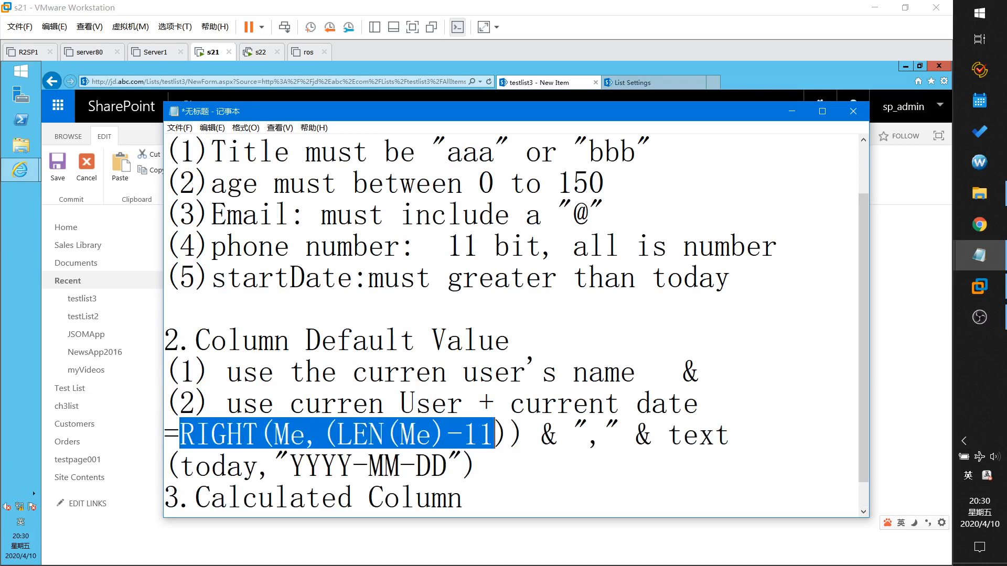
{"action": "double_click", "coordinate": [549, 435]}
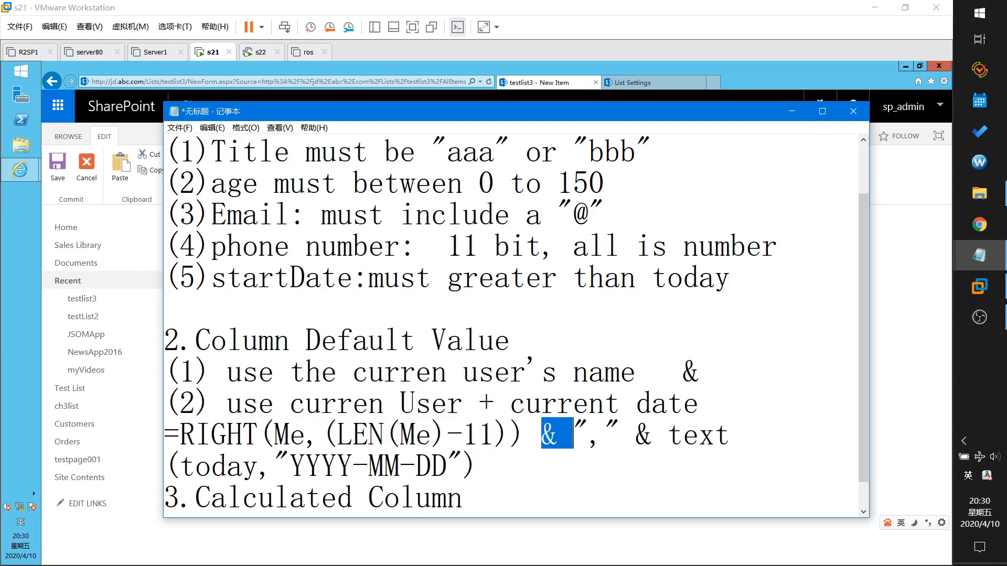
{"action": "left_click_drag", "start_coordinate": [589, 434], "coordinate": [731, 434]}
{"action": "left_click", "coordinate": [668, 434]}
{"action": "scroll", "coordinate": [730, 434], "scroll_direction": "down", "scroll_amount": 1}
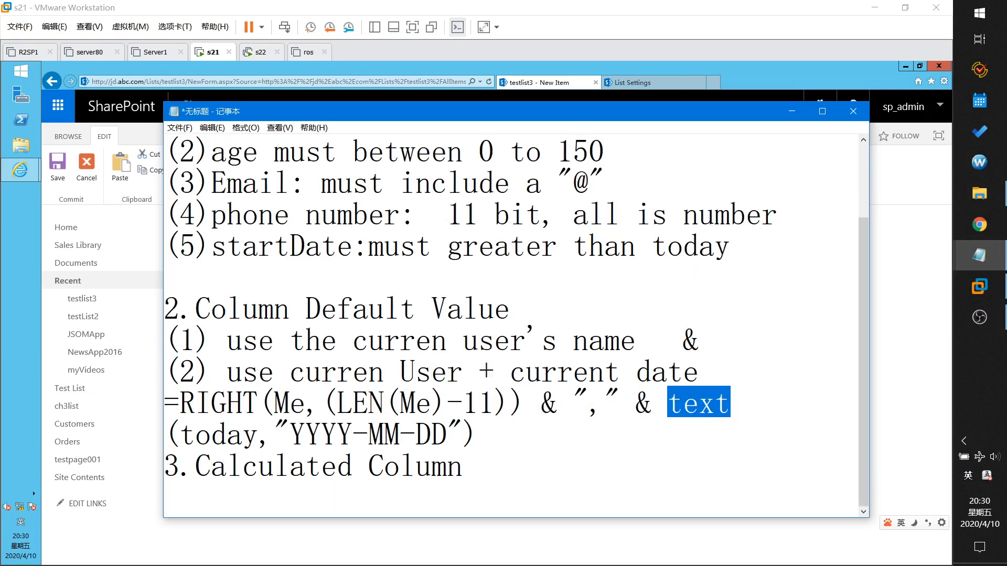
{"action": "left_click_drag", "start_coordinate": [195, 435], "coordinate": [258, 434]}
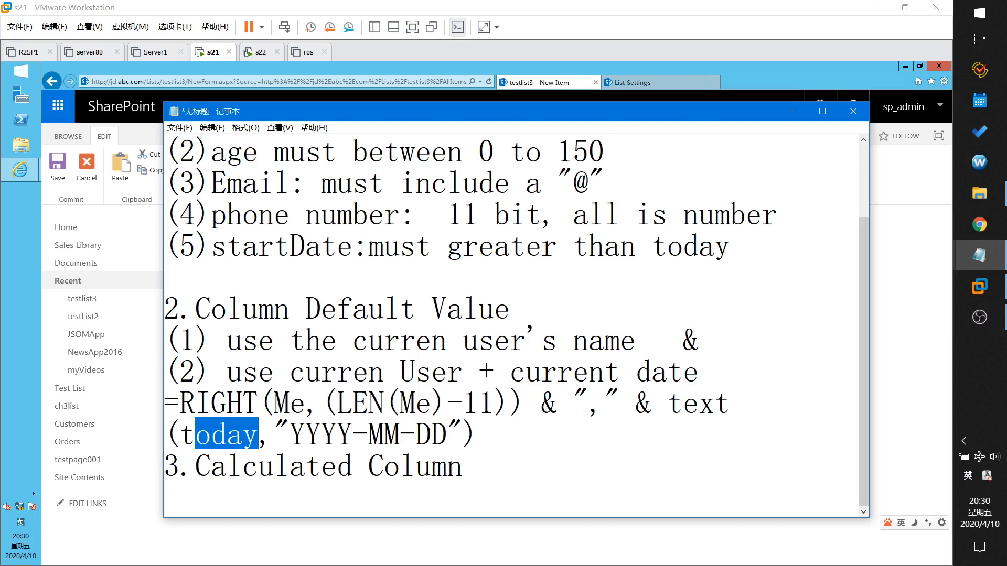
{"action": "left_click", "coordinate": [478, 435]}
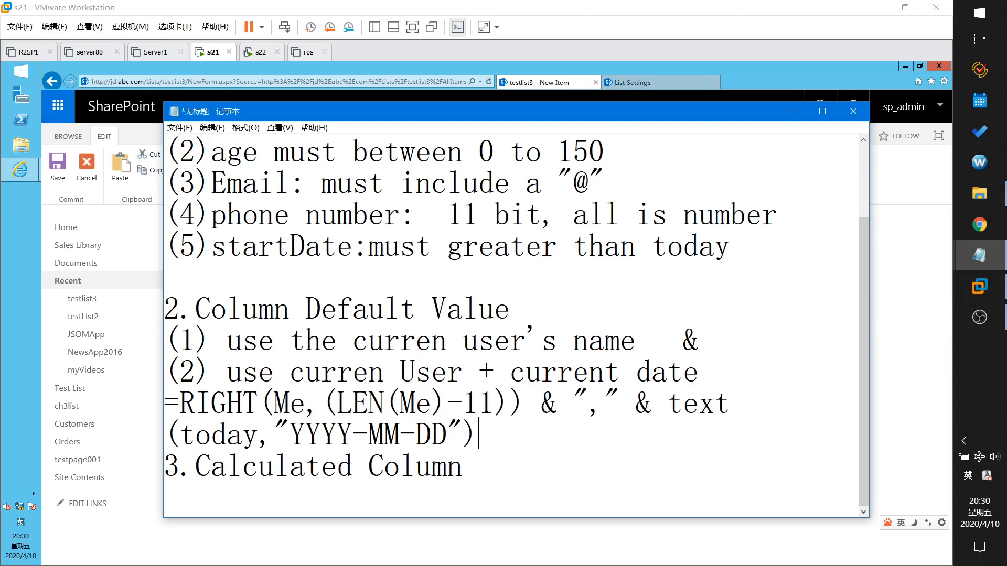
Return to the browser, cancel the new item form, and open the Title column's default value settings through testlist3's list settings.
{"action": "left_click", "coordinate": [976, 291]}
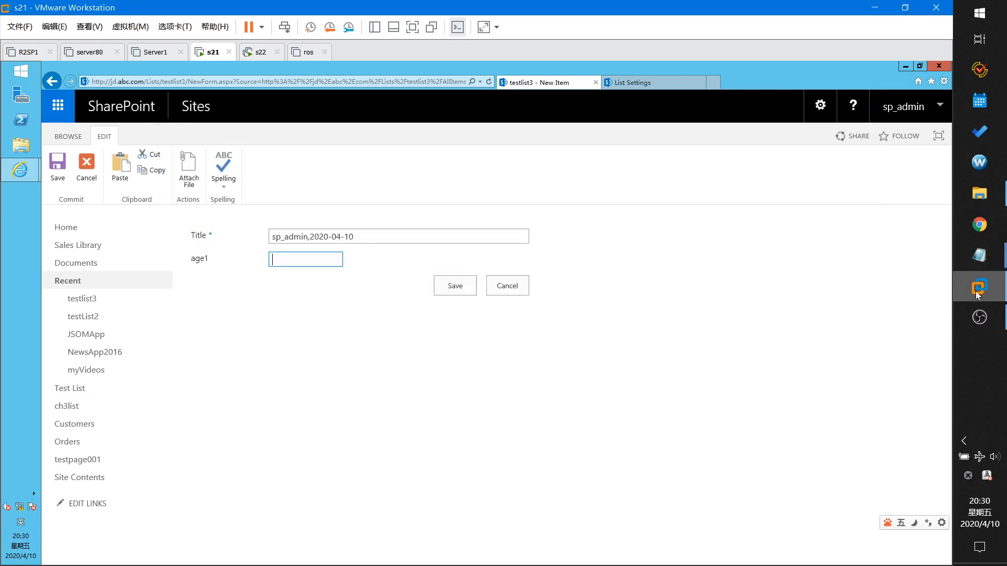
{"action": "left_click", "coordinate": [518, 291]}
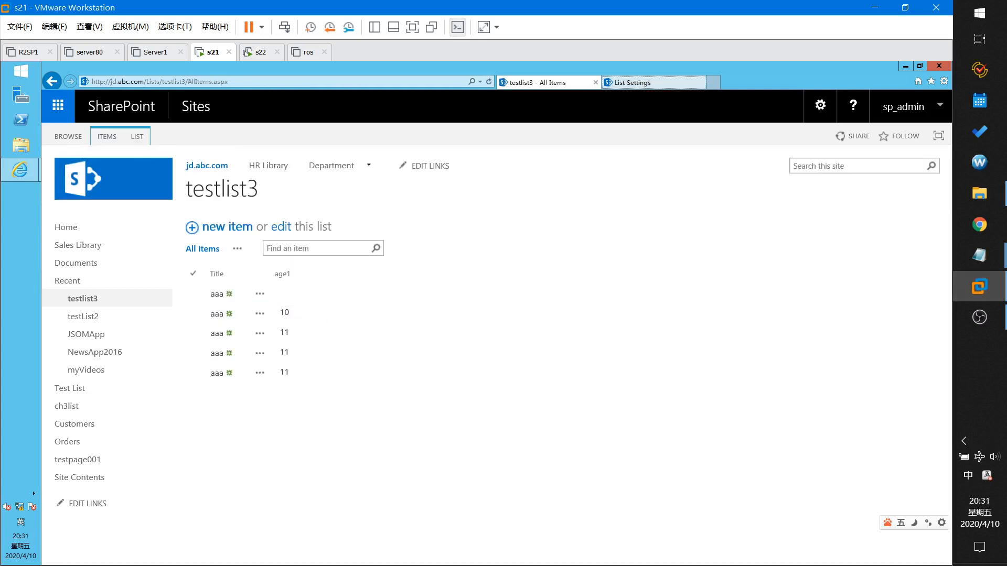
{"action": "left_click", "coordinate": [137, 136]}
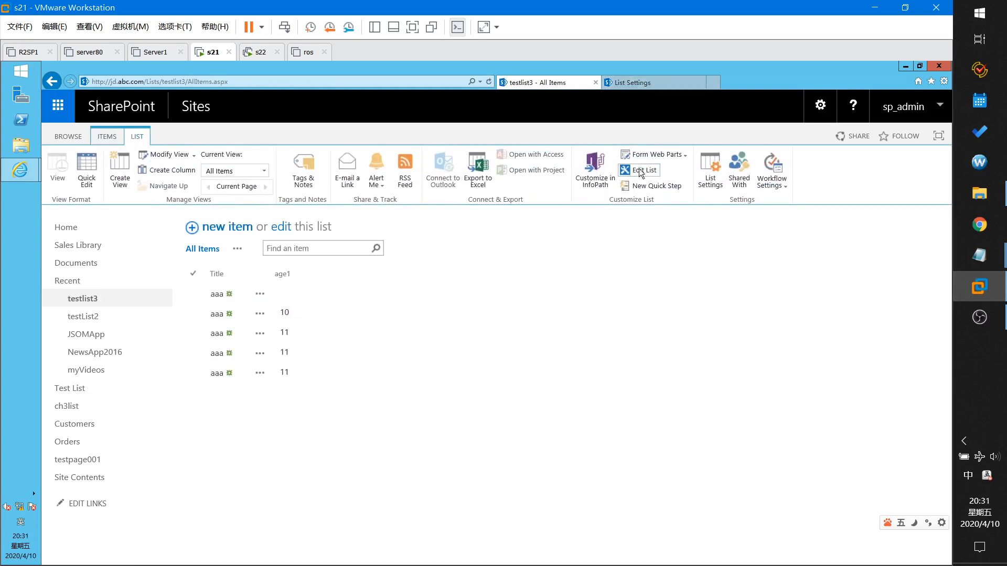
{"action": "left_click", "coordinate": [711, 176]}
{"action": "scroll", "coordinate": [425, 335], "scroll_direction": "down", "scroll_amount": 5}
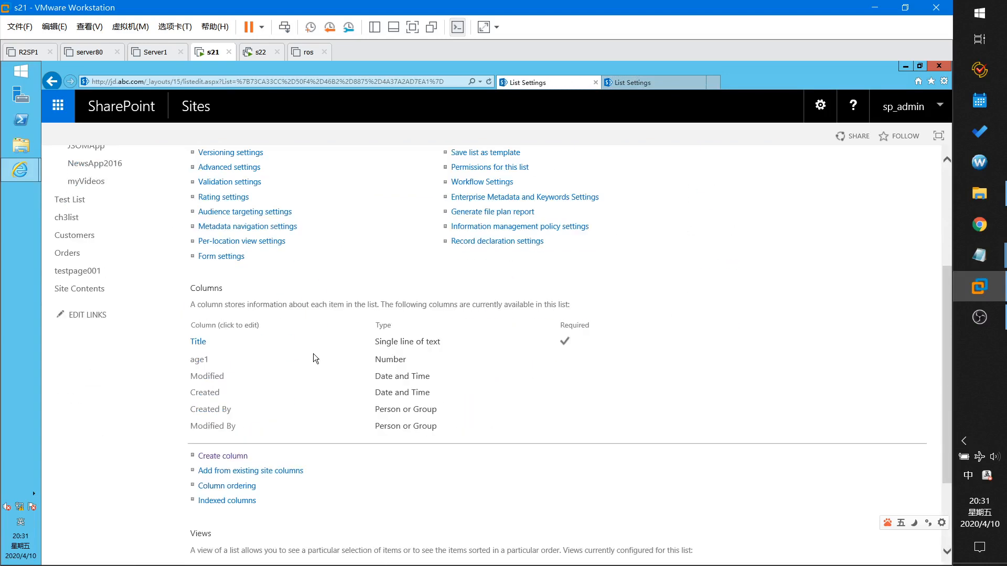
{"action": "left_click", "coordinate": [198, 281]}
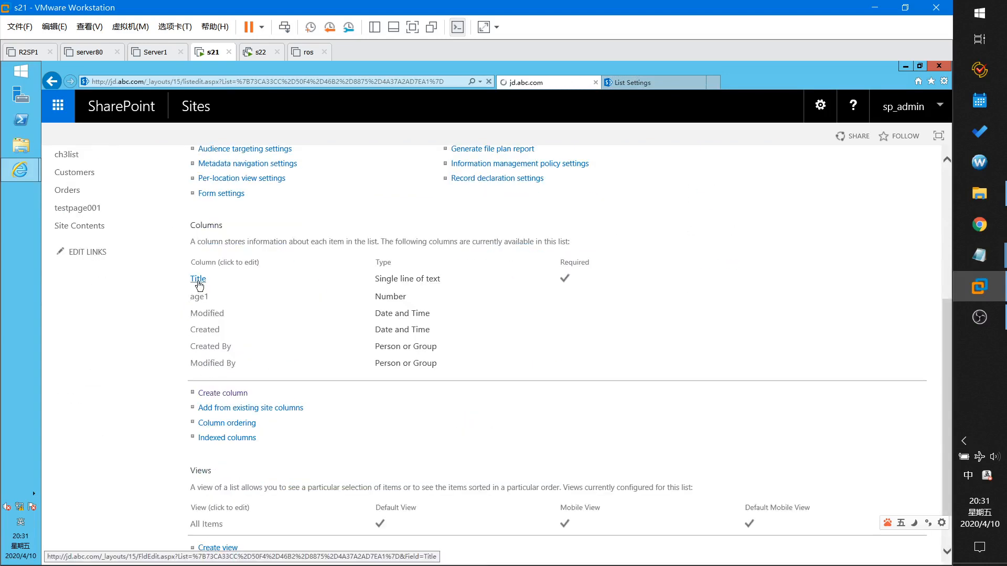
{"action": "scroll", "coordinate": [337, 498], "scroll_direction": "down", "scroll_amount": 2}
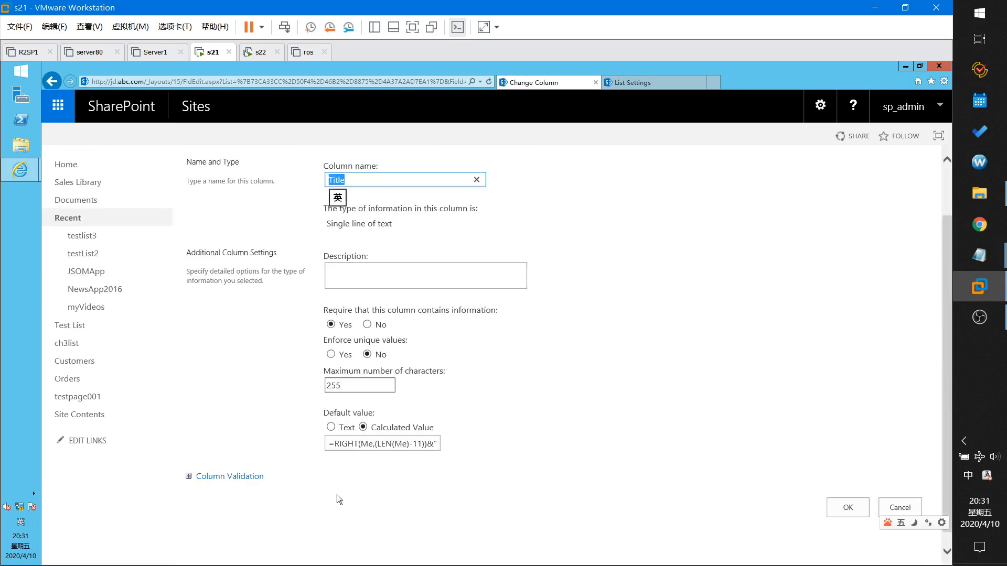
Replace the Title column's calculated default value with =today and save the column.
{"action": "left_click_drag", "start_coordinate": [334, 444], "coordinate": [465, 448]}
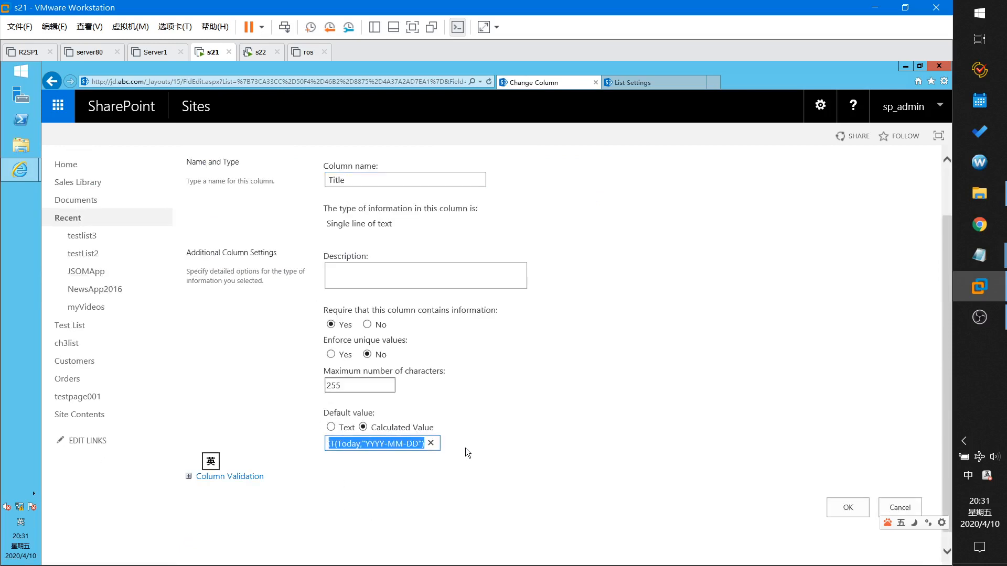
{"action": "type", "text": "today"}
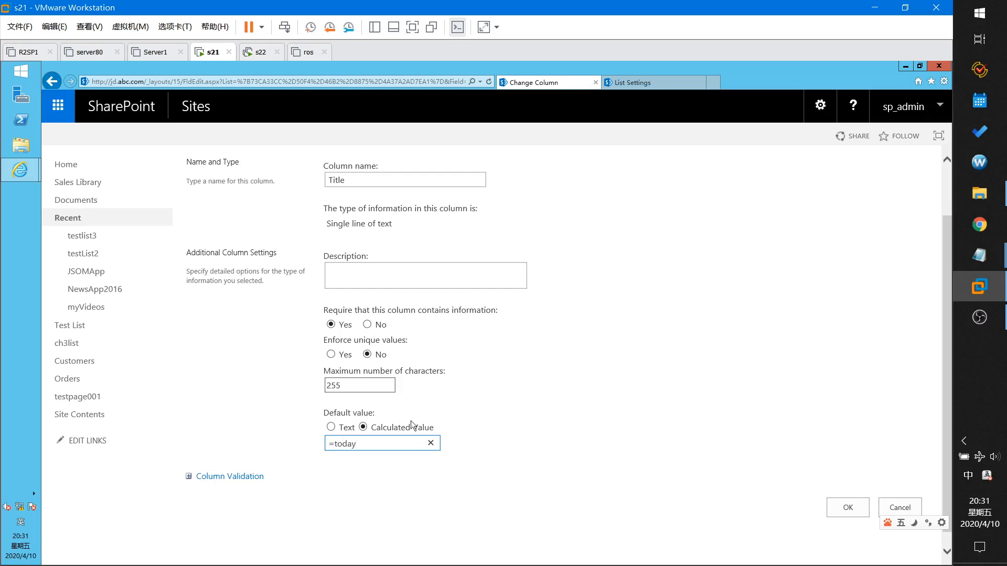
{"action": "left_click", "coordinate": [846, 511]}
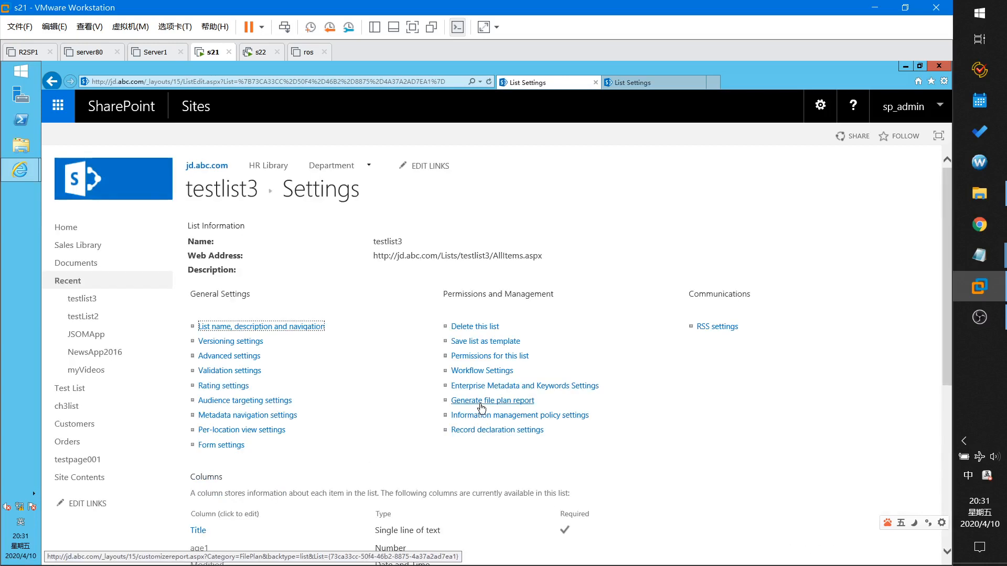
Open a new testlist3 item to check the Title default, and go back to the List Settings browser tab.
{"action": "left_click", "coordinate": [621, 84]}
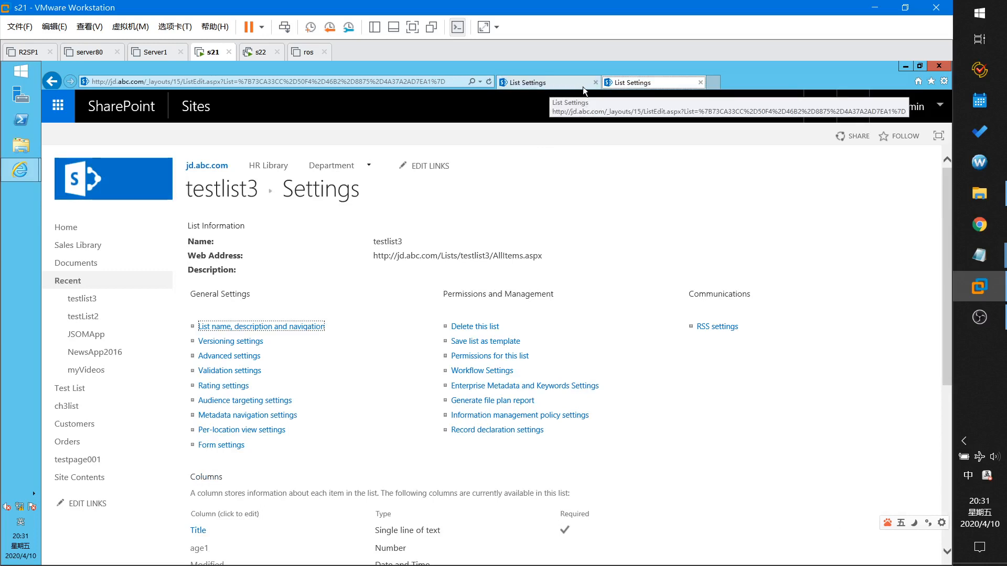
{"action": "left_click", "coordinate": [520, 85]}
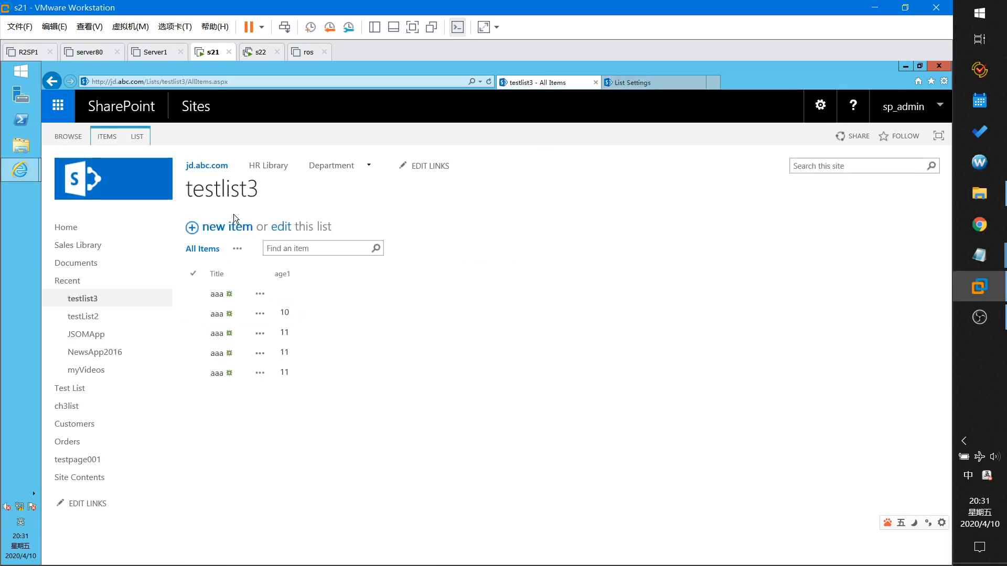
{"action": "left_click", "coordinate": [214, 233]}
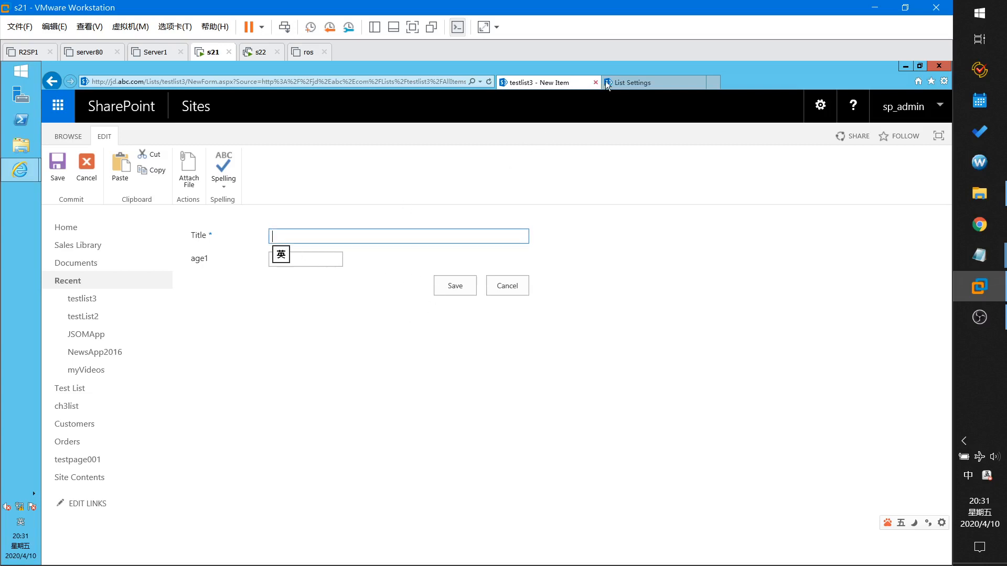
{"action": "left_click", "coordinate": [649, 83]}
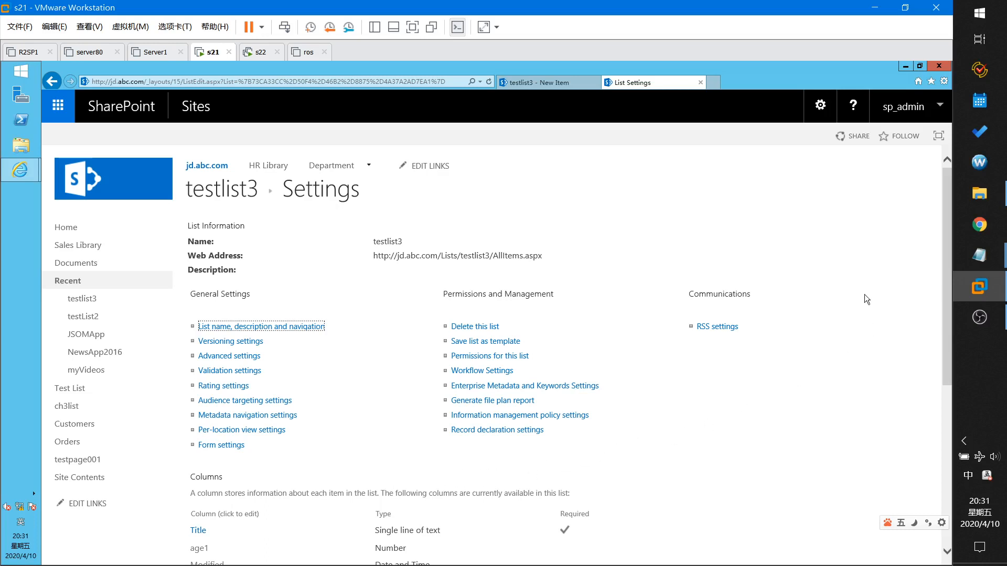
{"action": "mouse_move", "coordinate": [979, 255]}
{"action": "left_click", "coordinate": [879, 188]}
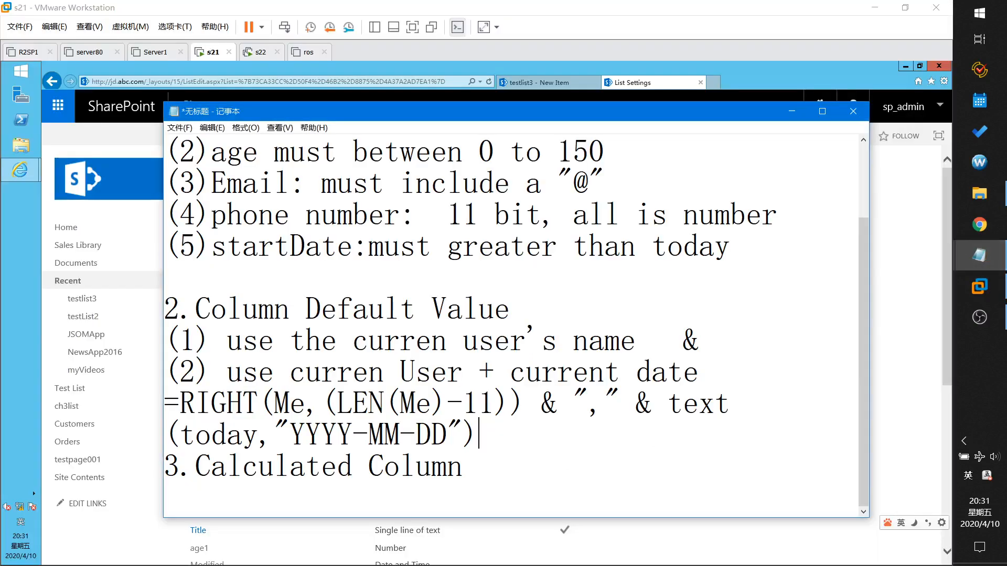
{"action": "left_click", "coordinate": [464, 466]}
{"action": "left_click", "coordinate": [479, 434]}
{"action": "key", "text": "Return"}
{"action": "type", "text": "("}
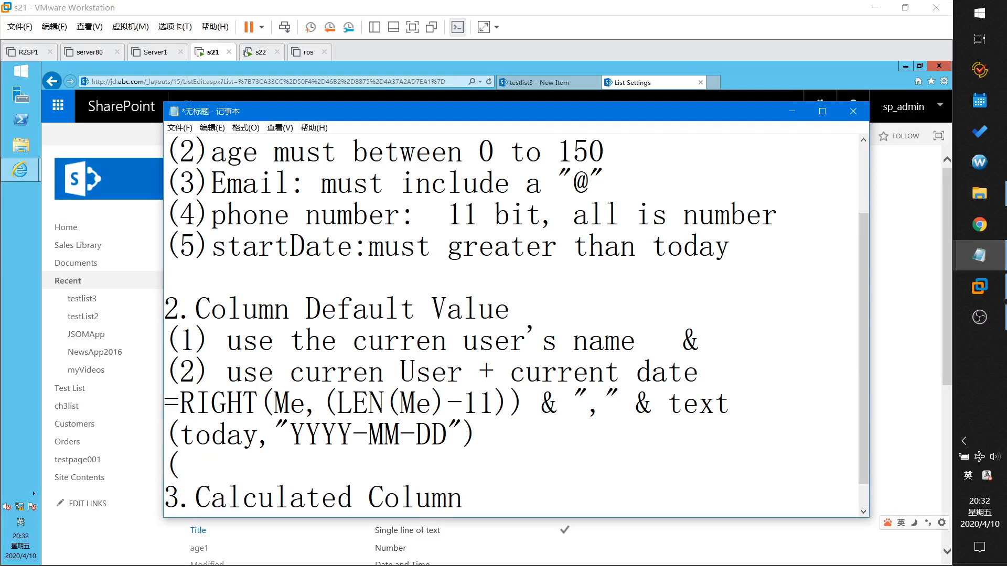
{"action": "type", "text": "3) Year"}
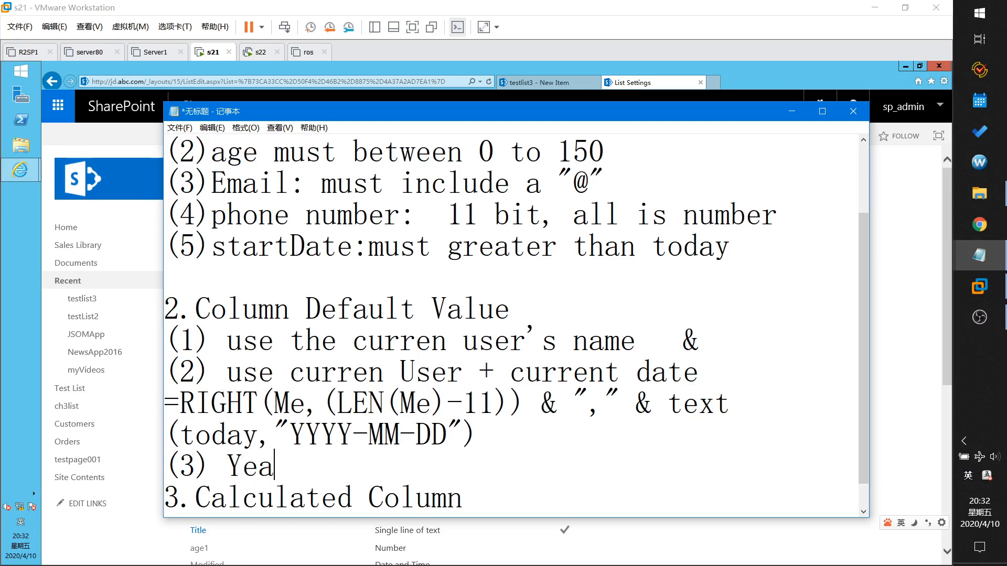
{"action": "key", "text": "BackSpace"}
{"action": "key", "text": "BackSpace"}
{"action": "key", "text": "BackSpace"}
{"action": "key", "text": "BackSpace"}
{"action": "type", "text": "201"}
{"action": "type", "text": "0"}
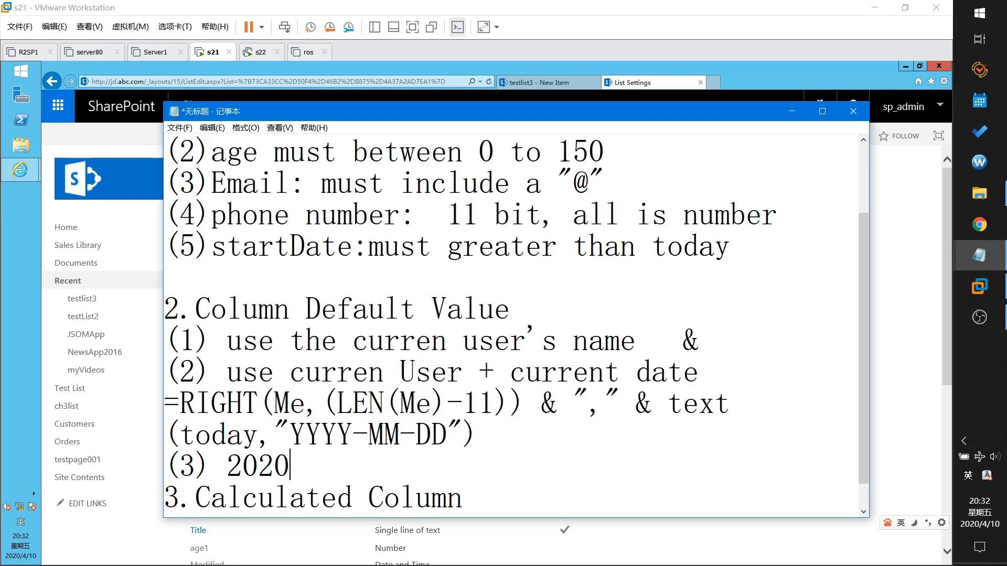
{"action": "type", "text": "-04-20"}
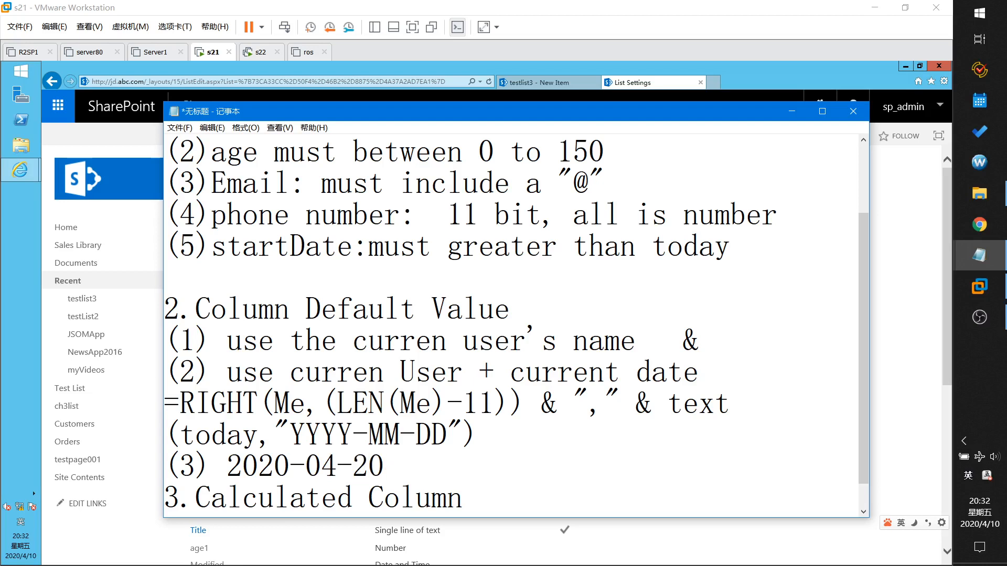
{"action": "key", "text": "BackSpace"}
{"action": "key", "text": "BackSpace"}
{"action": "type", "text": "10 20:32"}
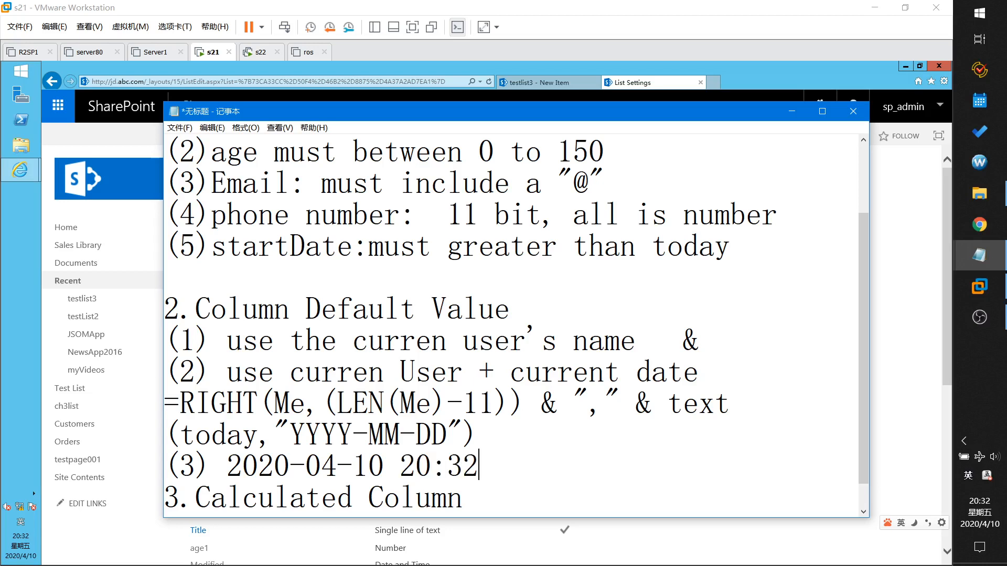
{"action": "type", "text": ":25"}
Highlight the date-time example, and add Now() on a new line below it.
{"action": "left_click_drag", "start_coordinate": [227, 466], "coordinate": [526, 465]}
{"action": "left_click", "coordinate": [527, 465]}
{"action": "key", "text": "Return"}
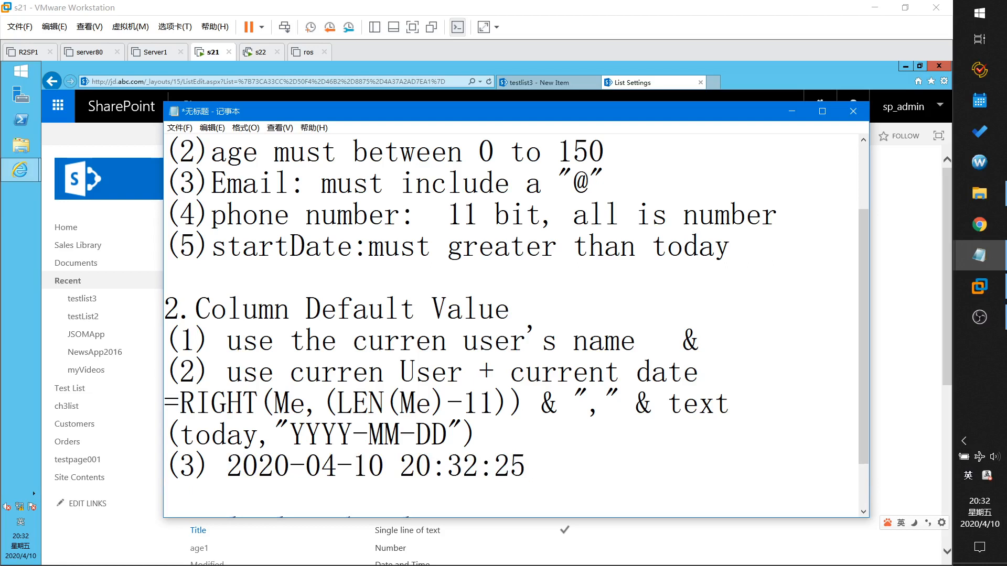
{"action": "type", "text": "Now()"}
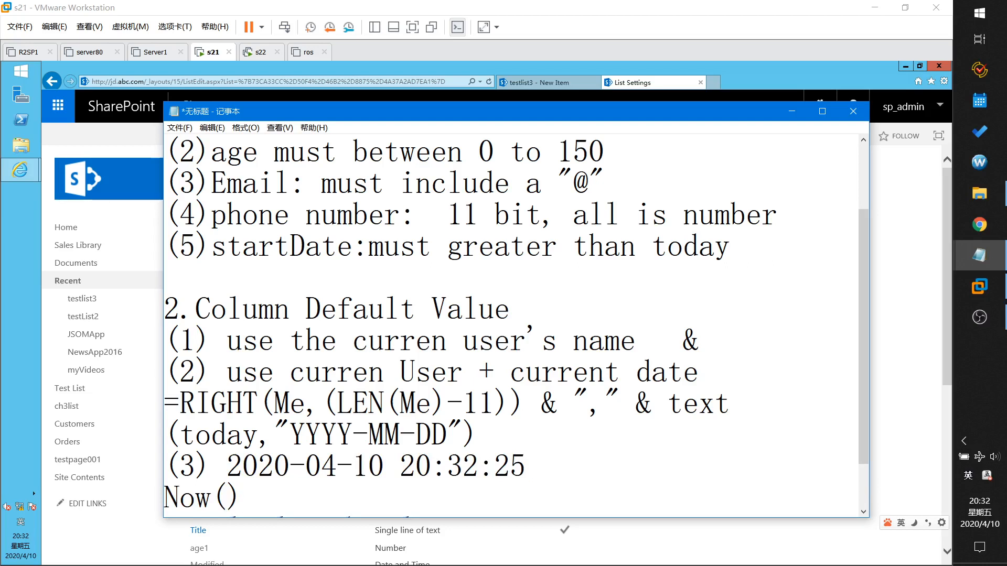
Extend the "2.Column Default Value" heading with ":Me,Today,Function".
{"action": "left_click_drag", "start_coordinate": [196, 309], "coordinate": [511, 309]}
{"action": "left_click", "coordinate": [512, 309]}
{"action": "type", "text": "Me,Today,"}
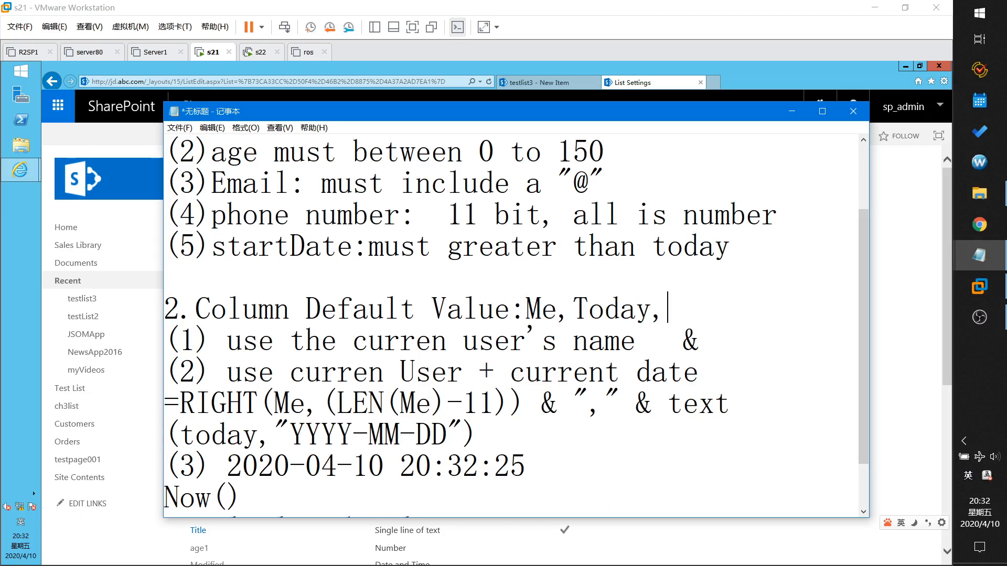
{"action": "type", "text": "Function"}
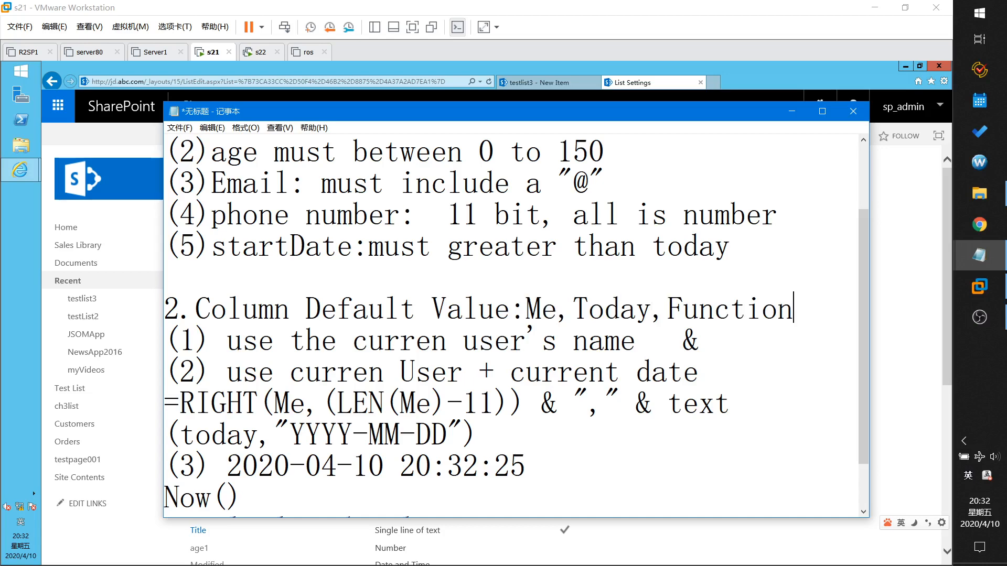
Review the notes by highlighting Me,Today,Function and the date and time parts of the third example.
{"action": "left_click_drag", "start_coordinate": [526, 309], "coordinate": [796, 309]}
{"action": "scroll", "coordinate": [796, 310], "scroll_direction": "down", "scroll_amount": 1}
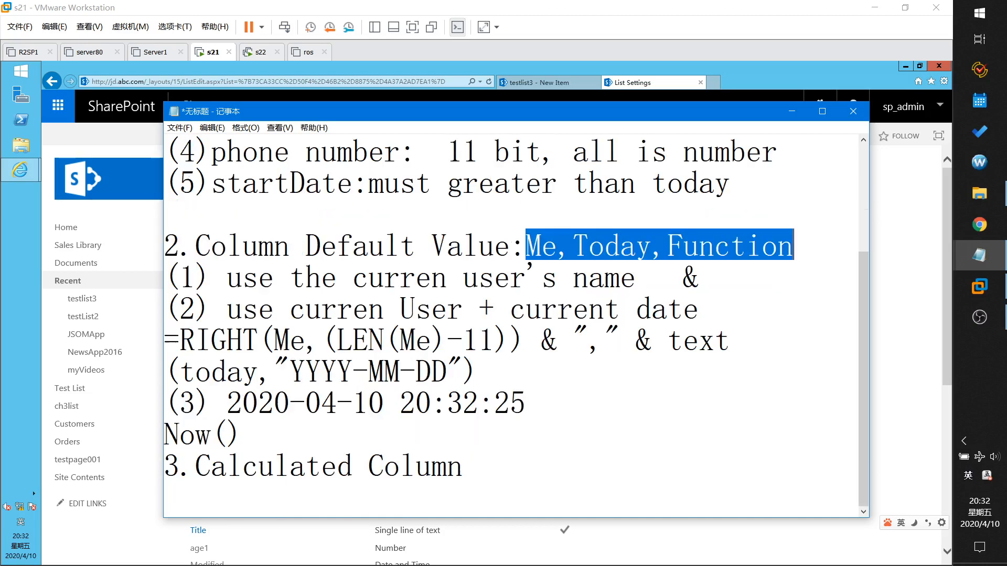
{"action": "left_click", "coordinate": [243, 434]}
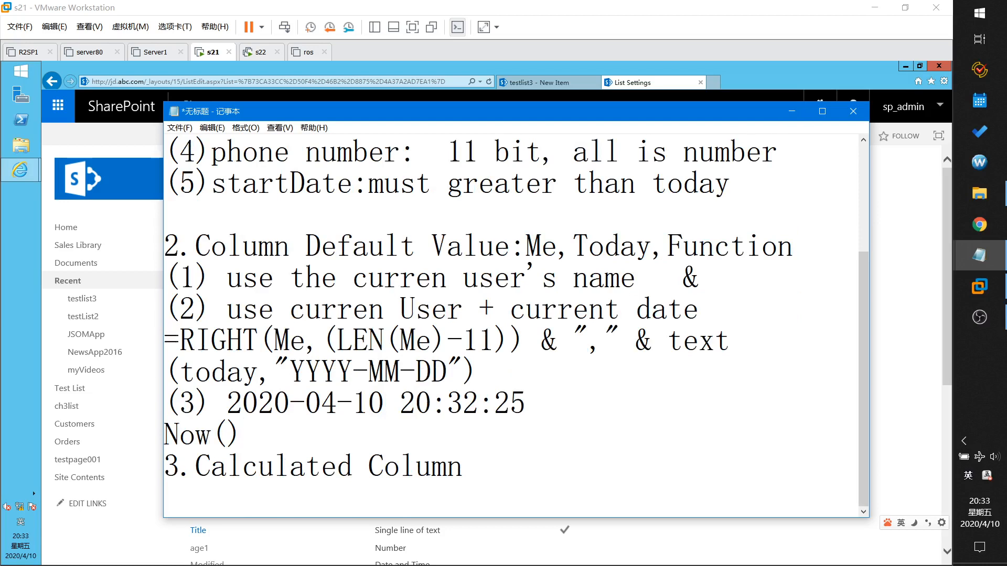
{"action": "left_click_drag", "start_coordinate": [386, 403], "coordinate": [226, 402]}
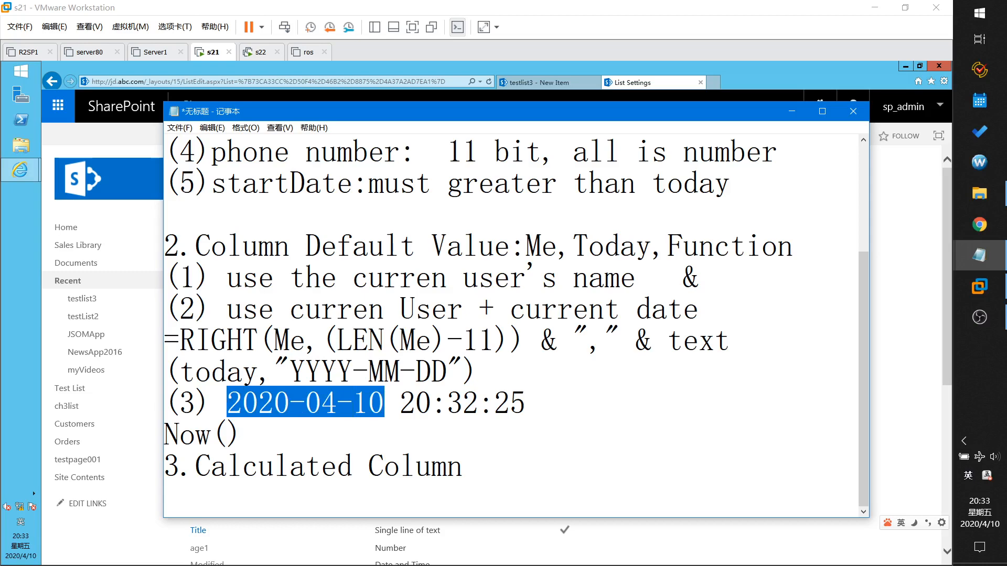
{"action": "left_click_drag", "start_coordinate": [401, 402], "coordinate": [526, 402]}
Return to the browser and open the Title column's settings from testlist3's column list.
{"action": "left_click", "coordinate": [792, 111]}
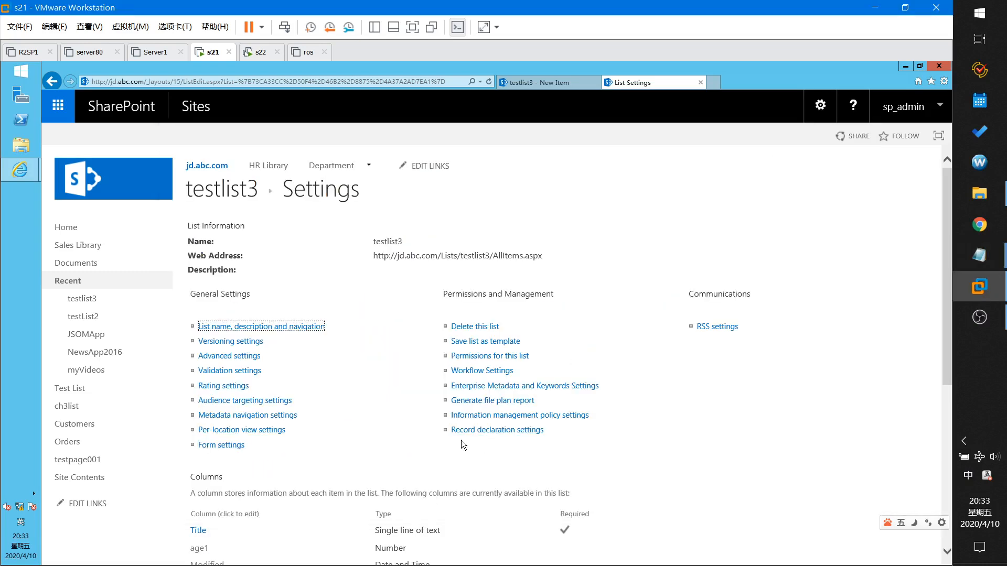
{"action": "scroll", "coordinate": [361, 377], "scroll_direction": "down", "scroll_amount": 2}
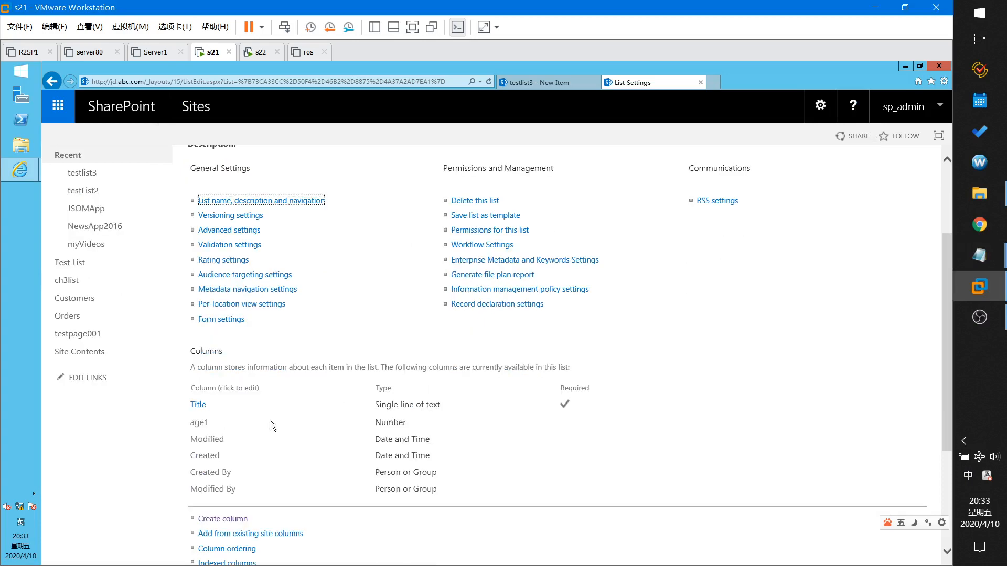
{"action": "left_click", "coordinate": [199, 405]}
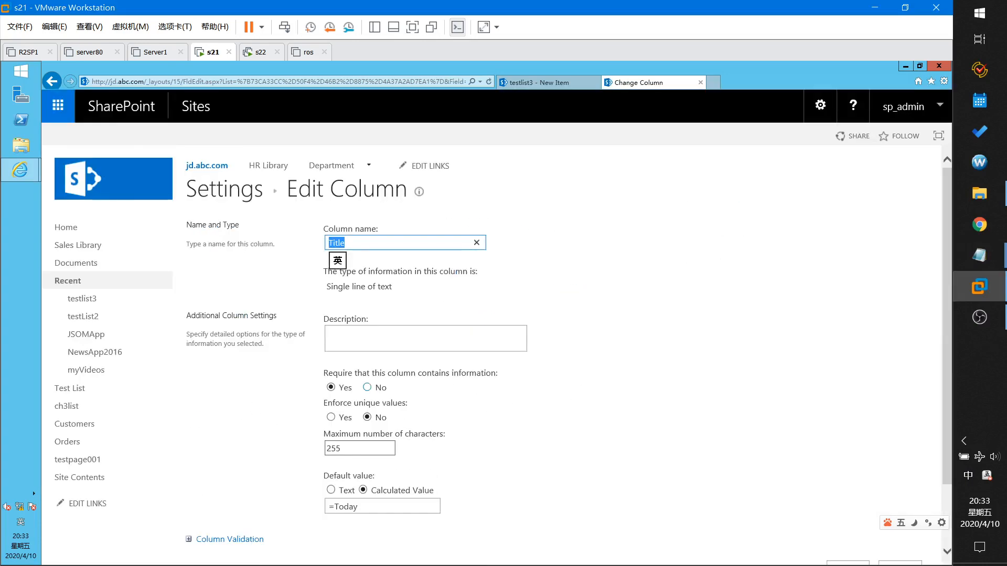
Replace the Title column's calculated default with =TEXT(Now(),"YYYY-MM-DD hh:mm:ss") and save the column.
{"action": "scroll", "coordinate": [375, 401], "scroll_direction": "down", "scroll_amount": 2}
{"action": "left_click_drag", "start_coordinate": [363, 430], "coordinate": [335, 433]}
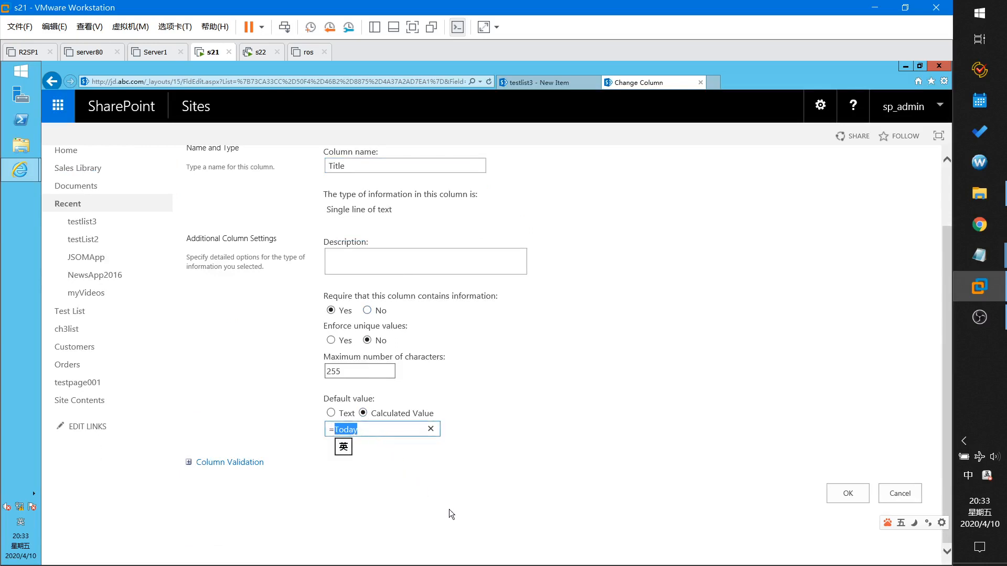
{"action": "key", "text": "Caps_Lock"}
{"action": "type", "text": "TEXT"}
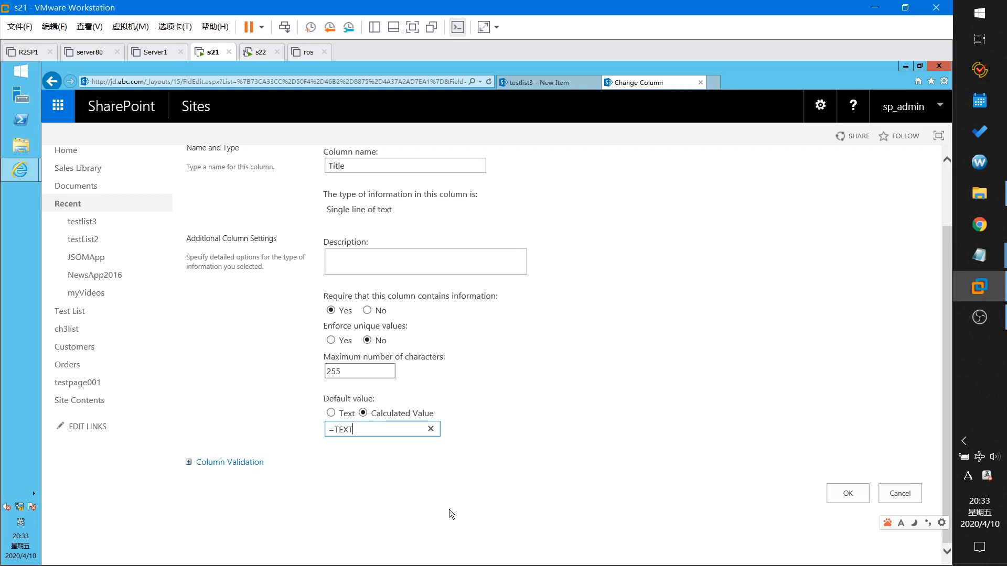
{"action": "type", "text": "("}
{"action": "key", "text": "Caps_Lock"}
{"action": "type", "text": "Now(),\"YYYY-MM-DD"}
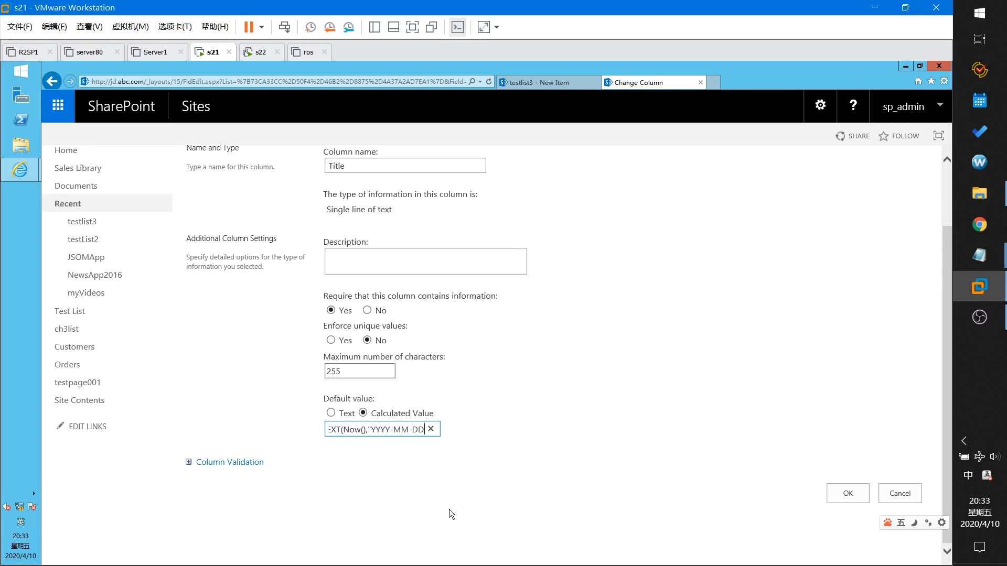
{"action": "type", "text": " hh:mm:ss\")"}
{"action": "left_click", "coordinate": [849, 497]}
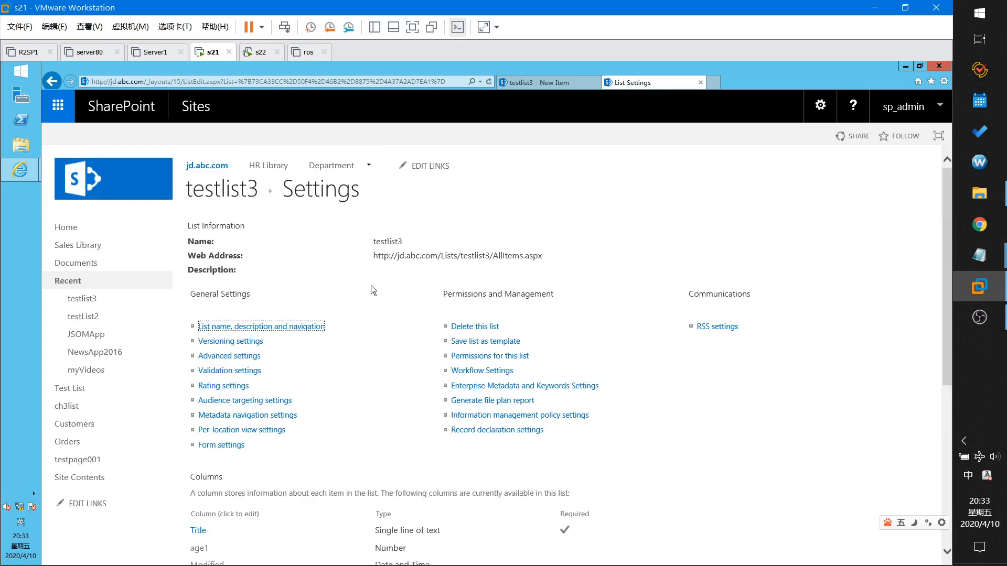
Cancel the outdated new item form for testlist3 and open a fresh new item form.
{"action": "left_click", "coordinate": [534, 83]}
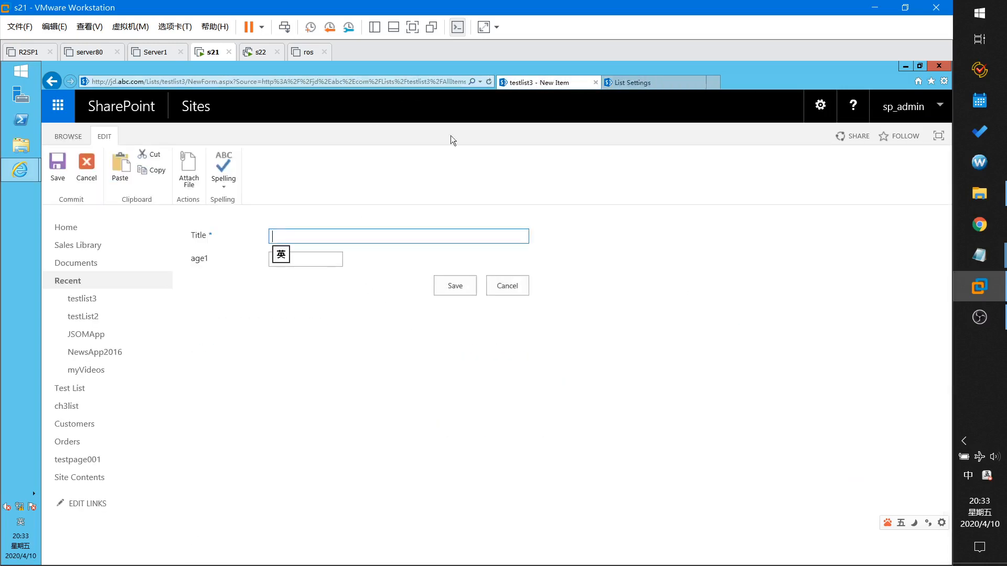
{"action": "left_click", "coordinate": [505, 286]}
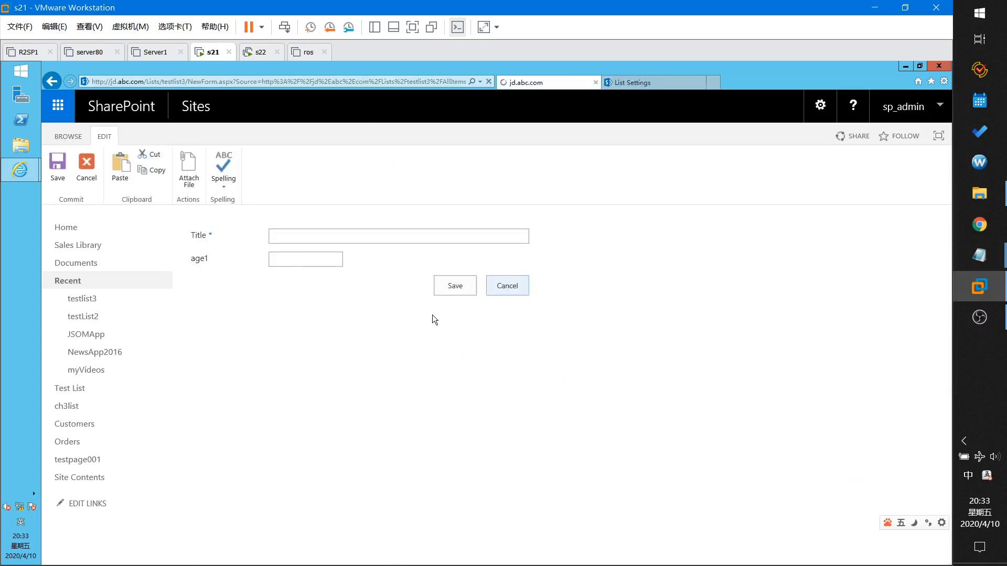
{"action": "left_click", "coordinate": [231, 228]}
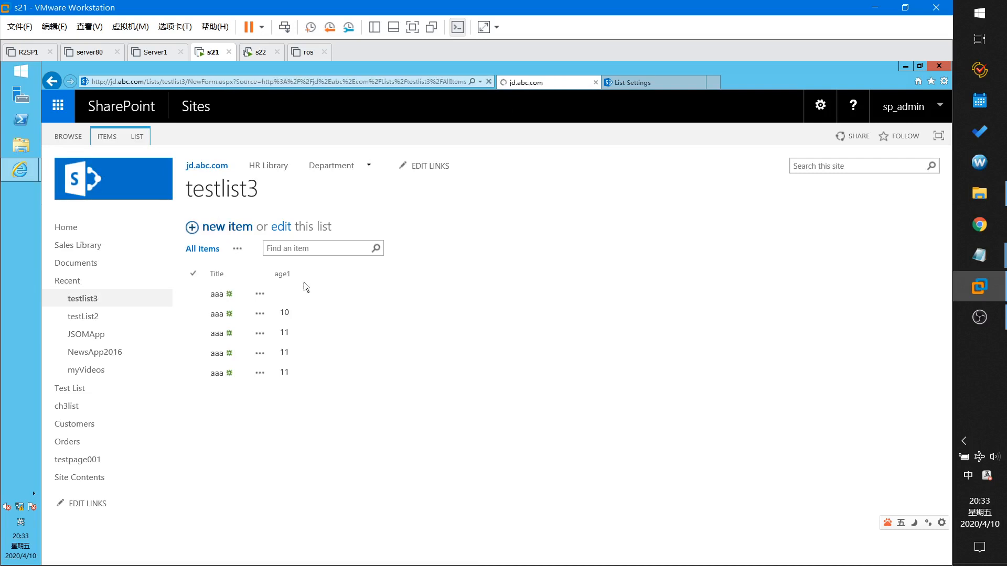
Examine the Title default by highlighting its date part and moving through its time part.
{"action": "key", "text": "Right"}
{"action": "key", "text": "shift+Right"}
{"action": "key", "text": "shift+Right"}
{"action": "key", "text": "shift+Right"}
{"action": "key", "text": "shift+Right"}
{"action": "key", "text": "shift+Right"}
{"action": "key", "text": "shift+Right"}
{"action": "key", "text": "shift+Right"}
{"action": "key", "text": "shift+Right"}
{"action": "key", "text": "shift+Right"}
{"action": "key", "text": "shift+Right"}
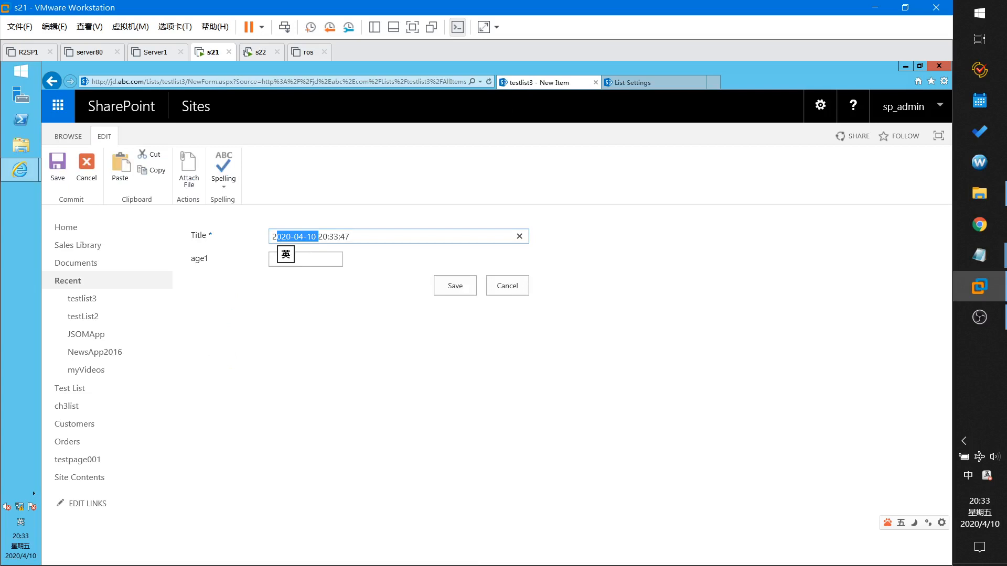
{"action": "key", "text": "Right"}
{"action": "key", "text": "Right"}
{"action": "key", "text": "Right"}
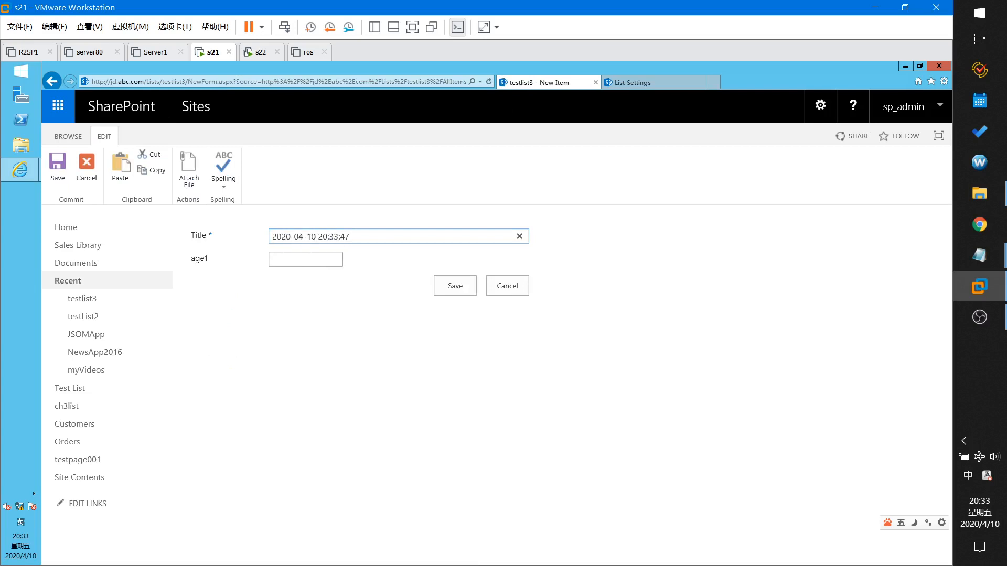
{"action": "key", "text": "Right"}
{"action": "key", "text": "Right"}
{"action": "key", "text": "Right"}
{"action": "key", "text": "Right"}
{"action": "key", "text": "Right"}
{"action": "key", "text": "Right"}
Set age1 to 22 and save the new testlist3 item.
{"action": "key", "text": "Tab"}
{"action": "type", "text": "22"}
{"action": "left_click", "coordinate": [455, 291]}
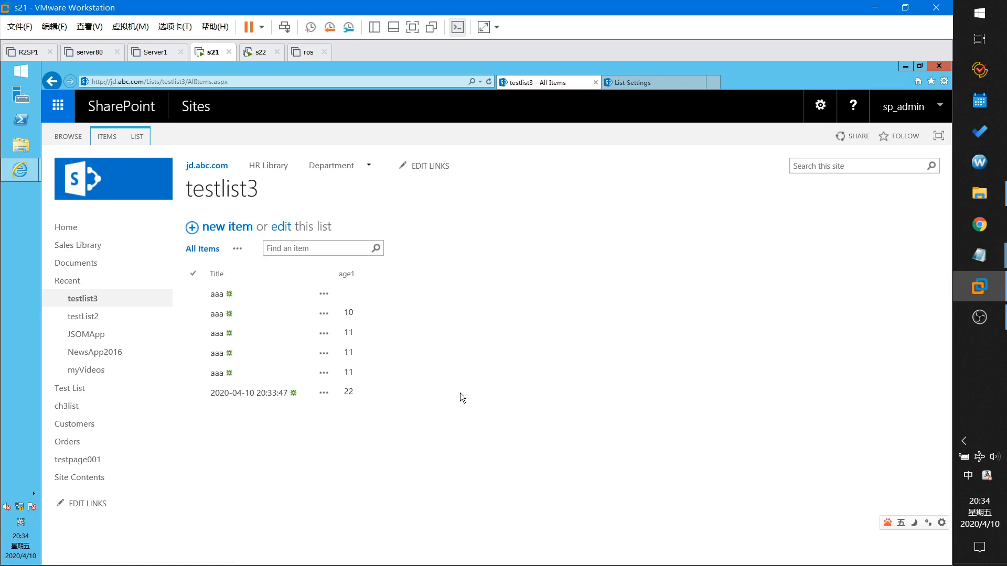
Switch to the Notepad notes and highlight the Calculated Column heading.
{"action": "left_click", "coordinate": [979, 255]}
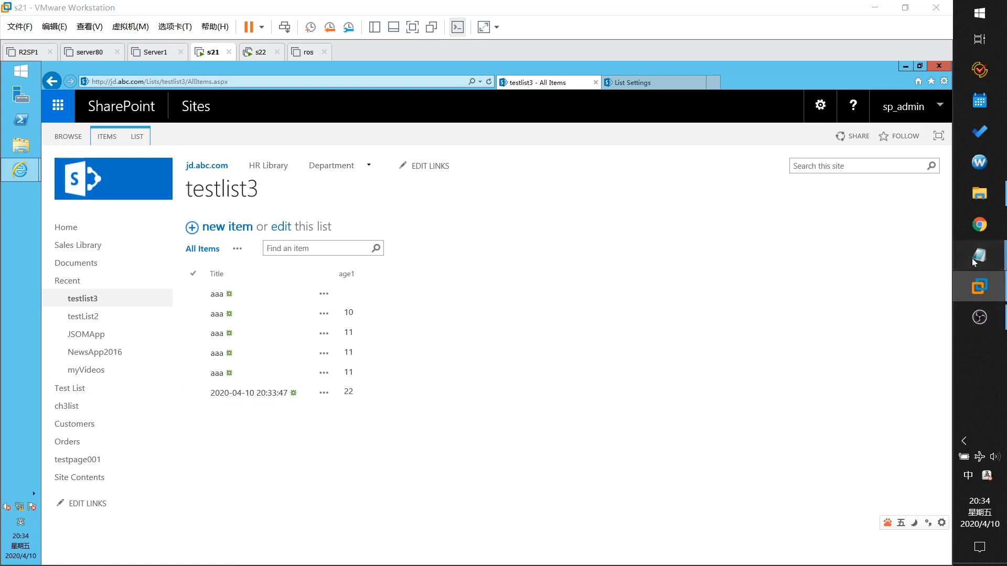
{"action": "left_click", "coordinate": [876, 242]}
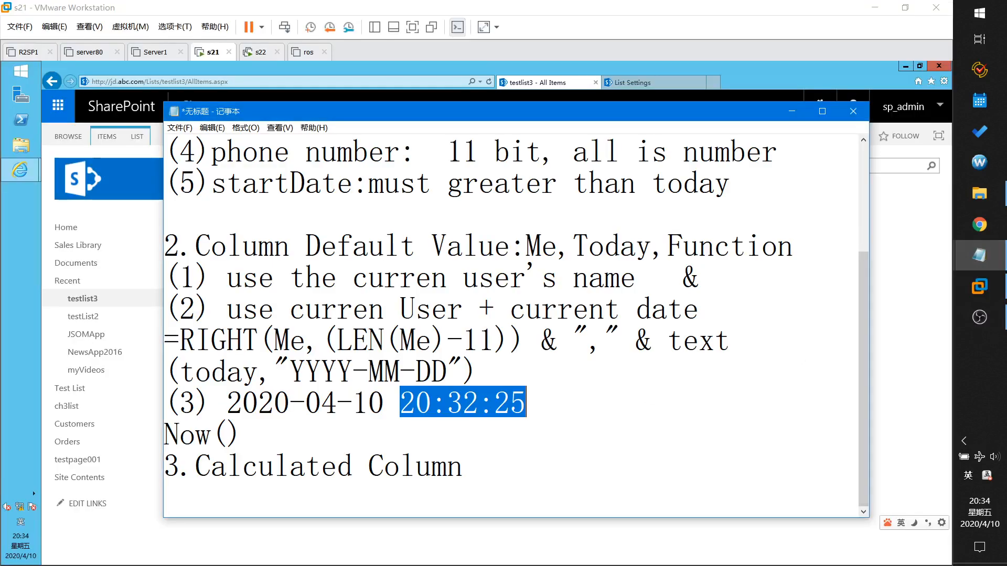
{"action": "left_click_drag", "start_coordinate": [180, 465], "coordinate": [464, 465]}
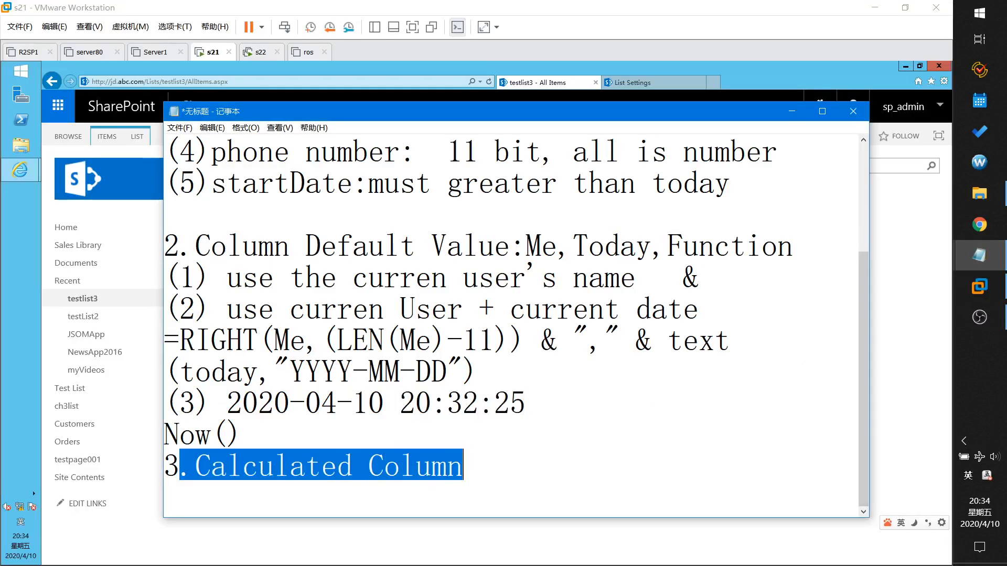